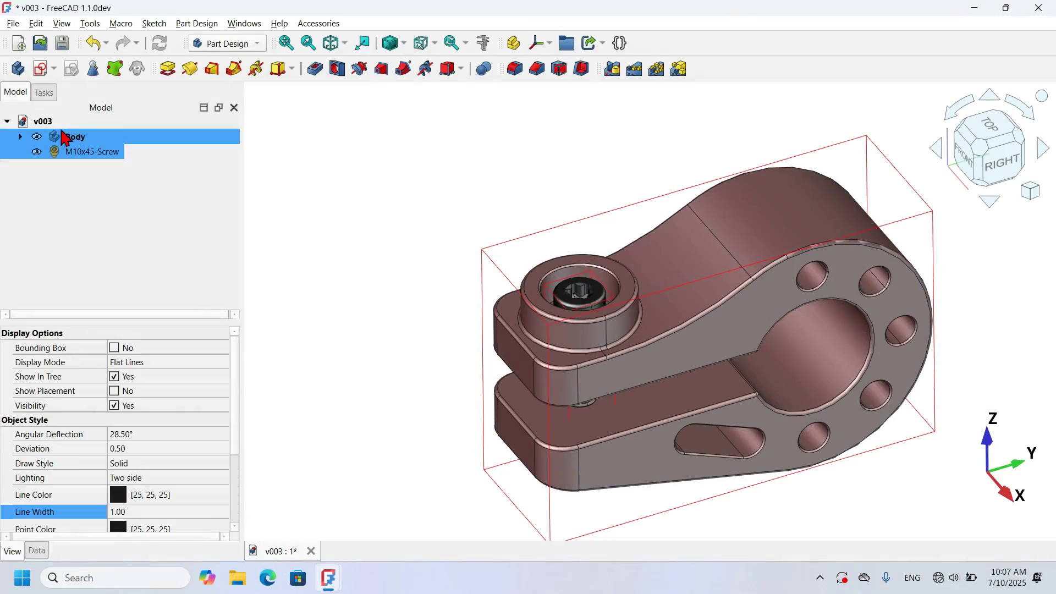
Examine the finished clamp model with its screw from the isometric view and the six standard side views
{"action": "middle_click_drag", "start_coordinate": [754, 353], "coordinate": [572, 427]}
{"action": "left_click", "coordinate": [614, 517]}
{"action": "key", "text": "0"}
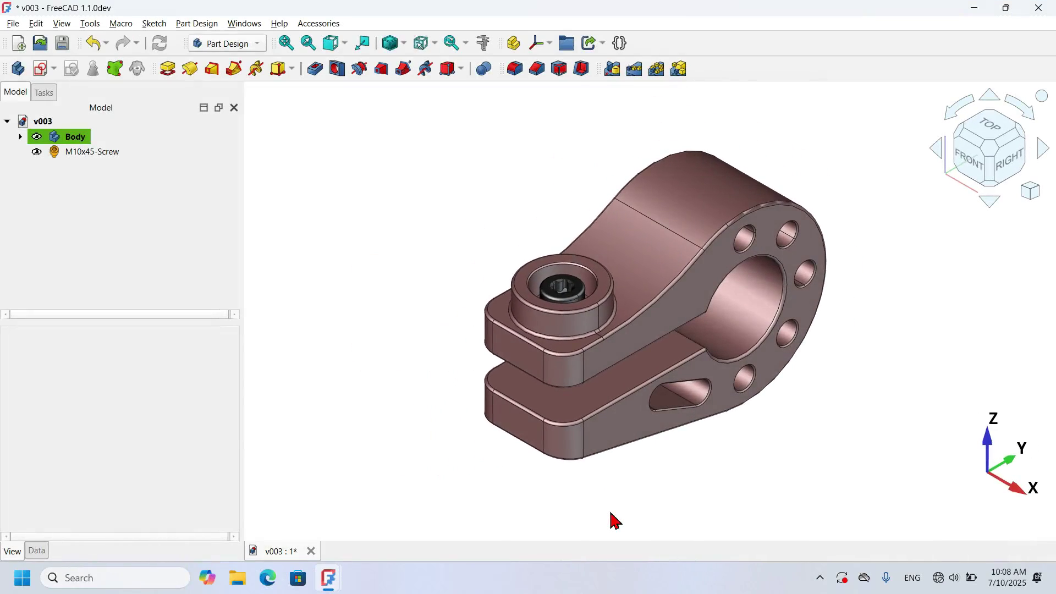
{"action": "key", "text": "1"}
{"action": "key", "text": "2"}
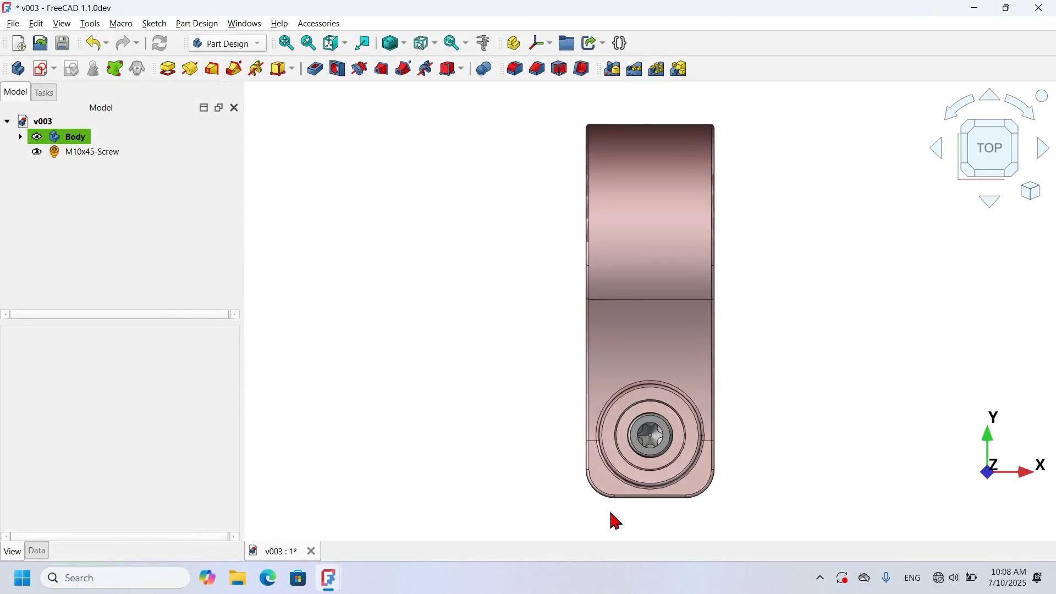
{"action": "key", "text": "3"}
{"action": "key", "text": "4"}
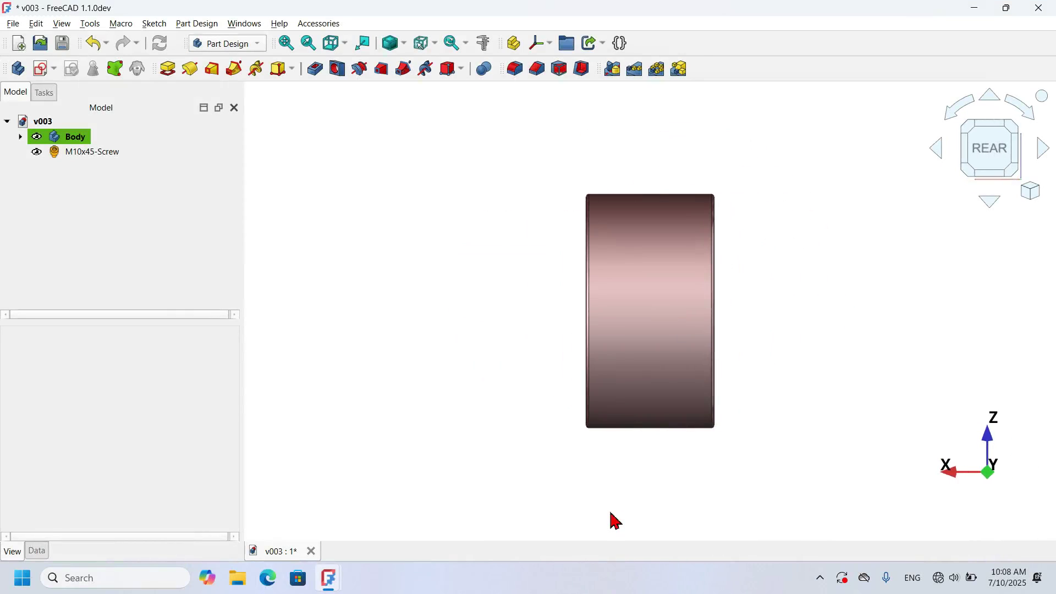
{"action": "key", "text": "5"}
{"action": "key", "text": "6"}
{"action": "key", "text": "0"}
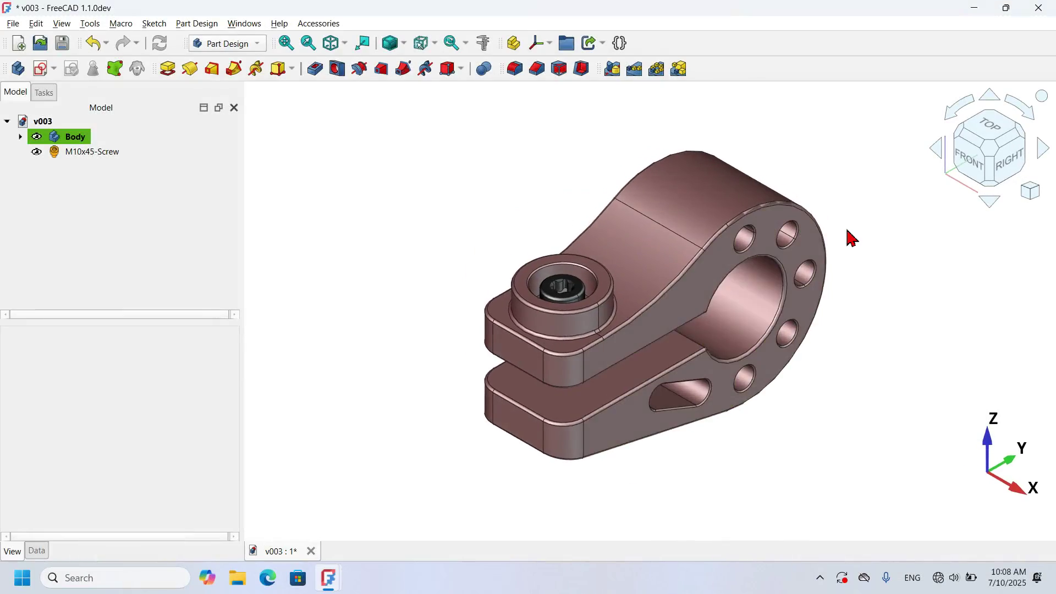
{"action": "scroll", "coordinate": [851, 237], "scroll_direction": "up", "scroll_amount": 5}
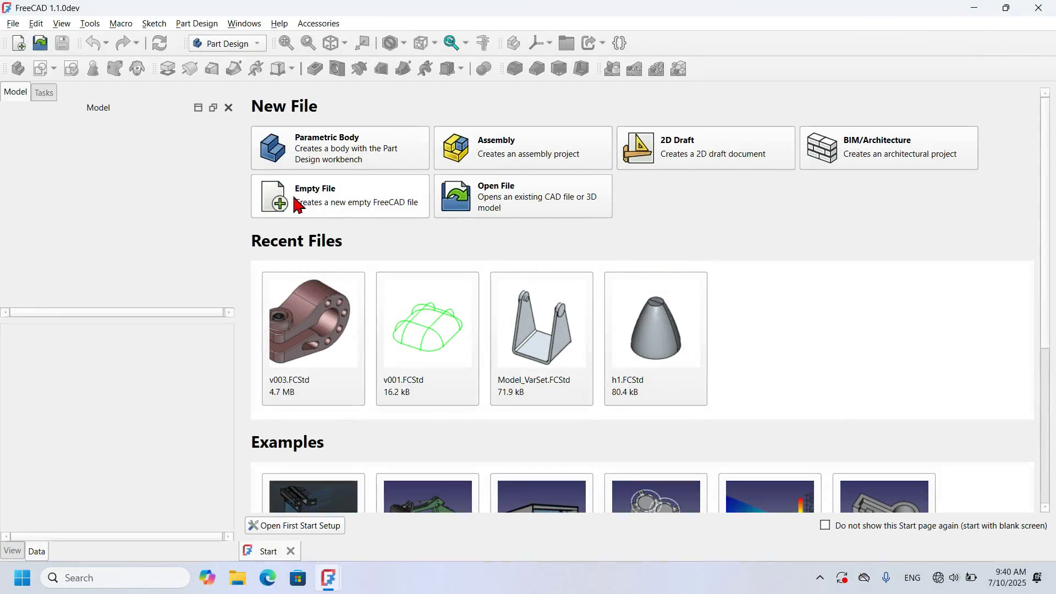
Create a new empty document, add a body and start a sketch on the YZ plane
{"action": "left_click", "coordinate": [367, 205]}
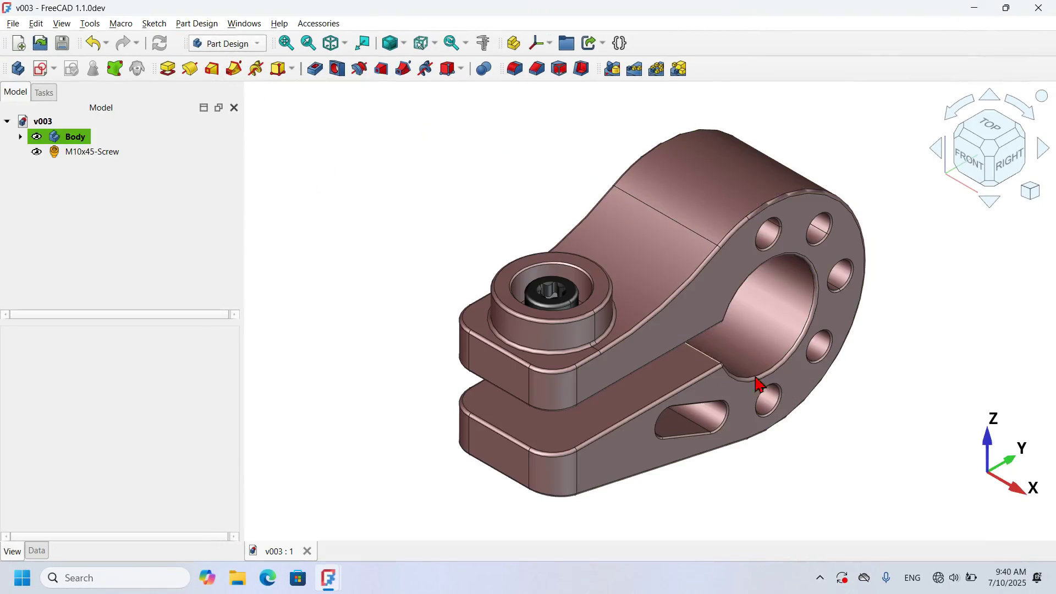
{"action": "scroll", "coordinate": [486, 188], "scroll_direction": "up", "scroll_amount": 3}
{"action": "middle_click_drag", "start_coordinate": [486, 189], "coordinate": [535, 259]}
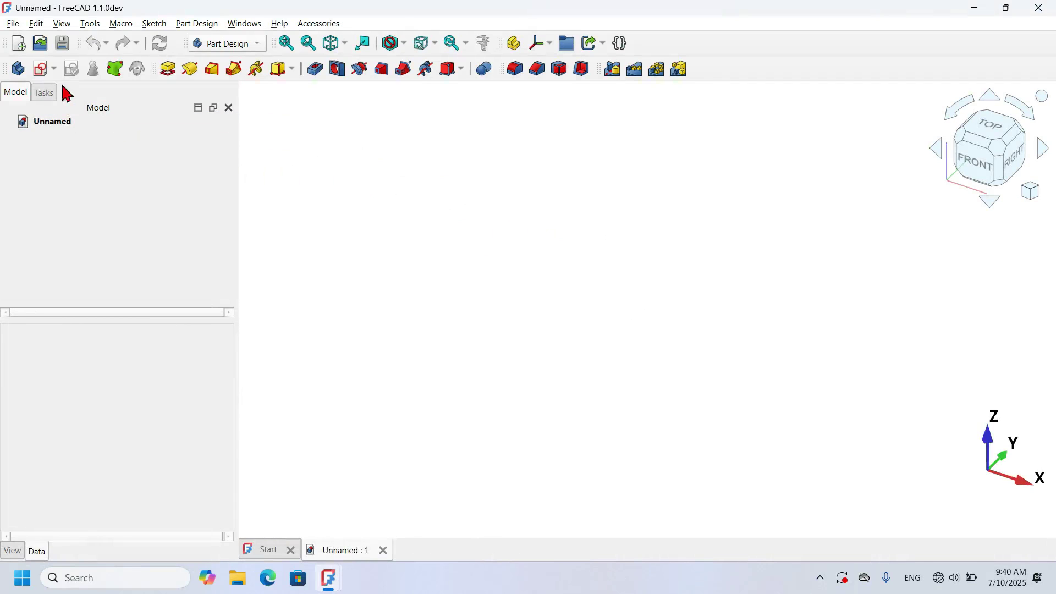
{"action": "left_click", "coordinate": [20, 70]}
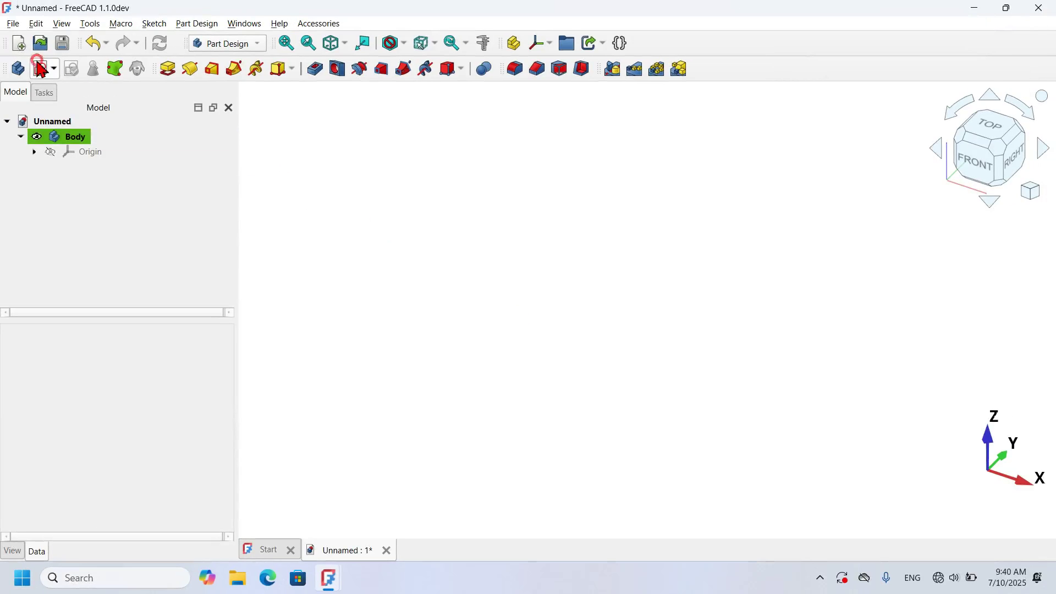
{"action": "left_click", "coordinate": [40, 70]}
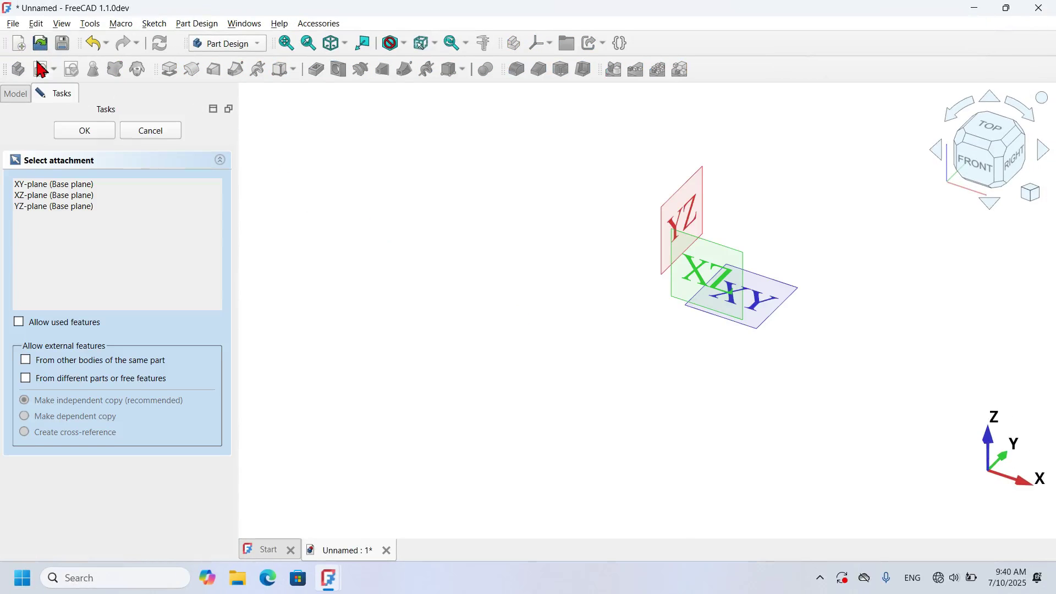
{"action": "left_click", "coordinate": [698, 200]}
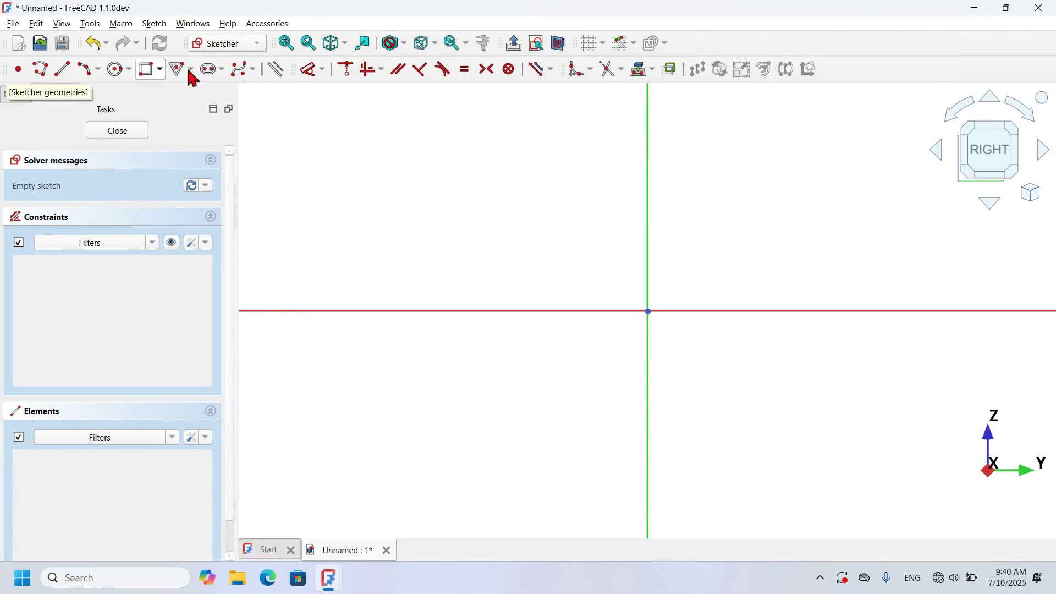
Draw a 40 mm diameter circle centred on the origin and a larger concentric circle around it
{"action": "left_click", "coordinate": [116, 70]}
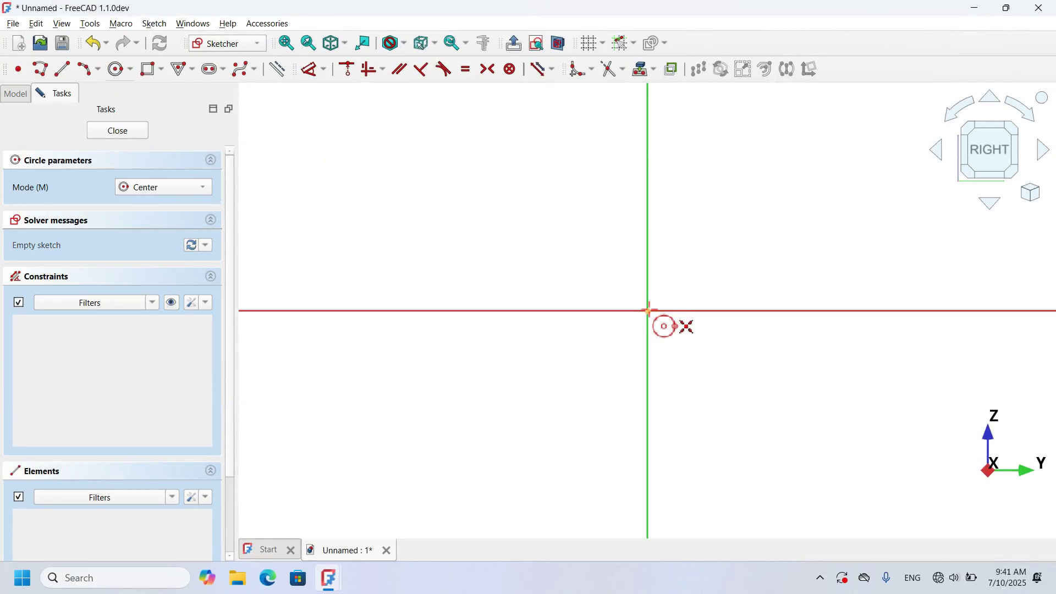
{"action": "left_click", "coordinate": [649, 311]}
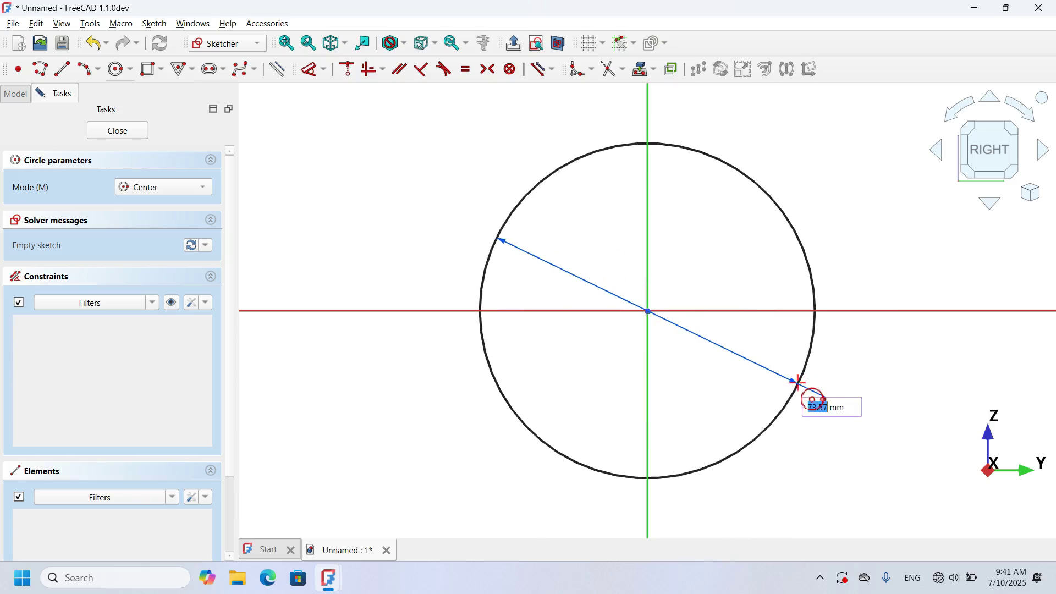
{"action": "type", "text": "40"}
{"action": "key", "text": "Return"}
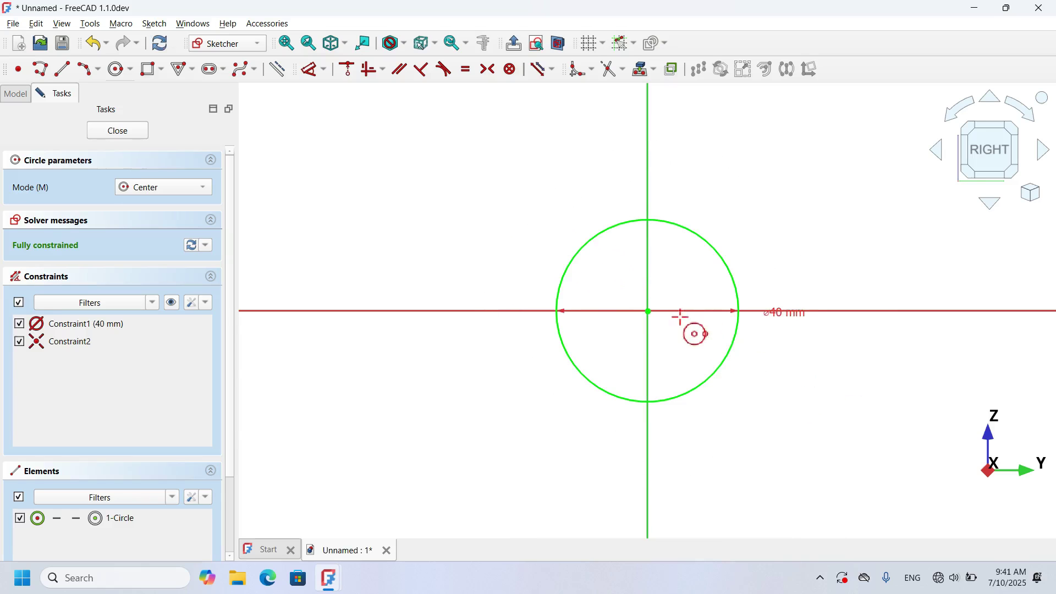
{"action": "left_click", "coordinate": [646, 312]}
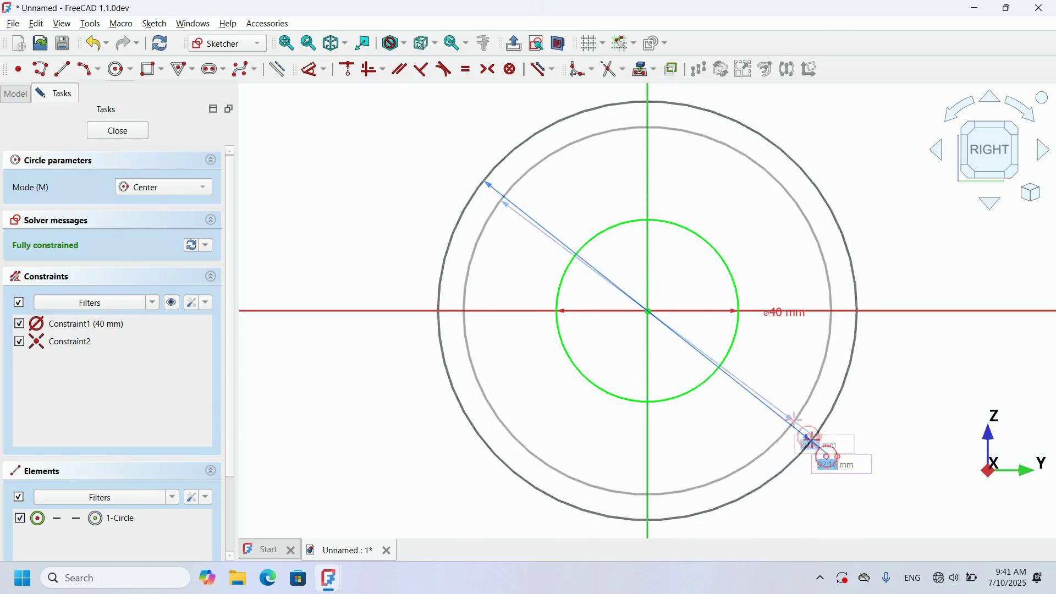
{"action": "left_click", "coordinate": [789, 420]}
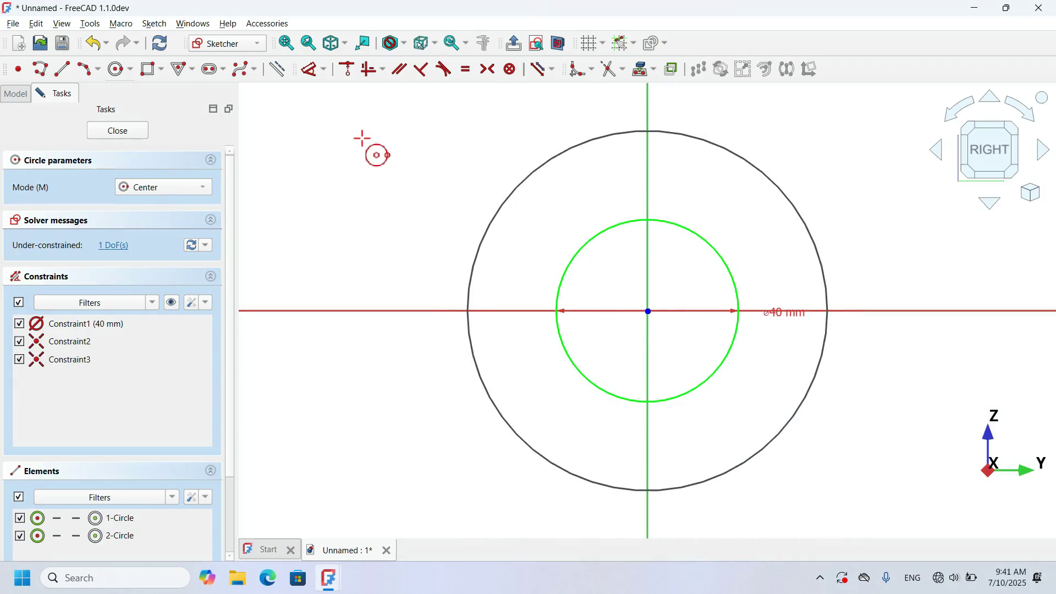
Draw the upper jaw outline as a polyline from the inner circle: a long horizontal, a short vertical and a short horizontal line
{"action": "left_click", "coordinate": [39, 70]}
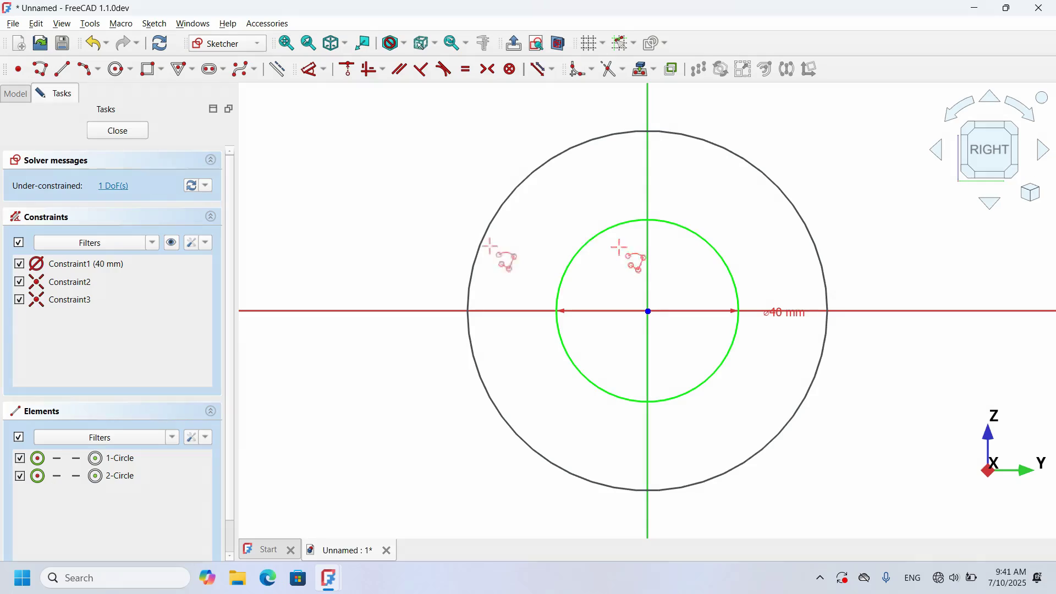
{"action": "left_click", "coordinate": [566, 275]}
{"action": "scroll", "coordinate": [801, 259], "scroll_direction": "down", "scroll_amount": 3}
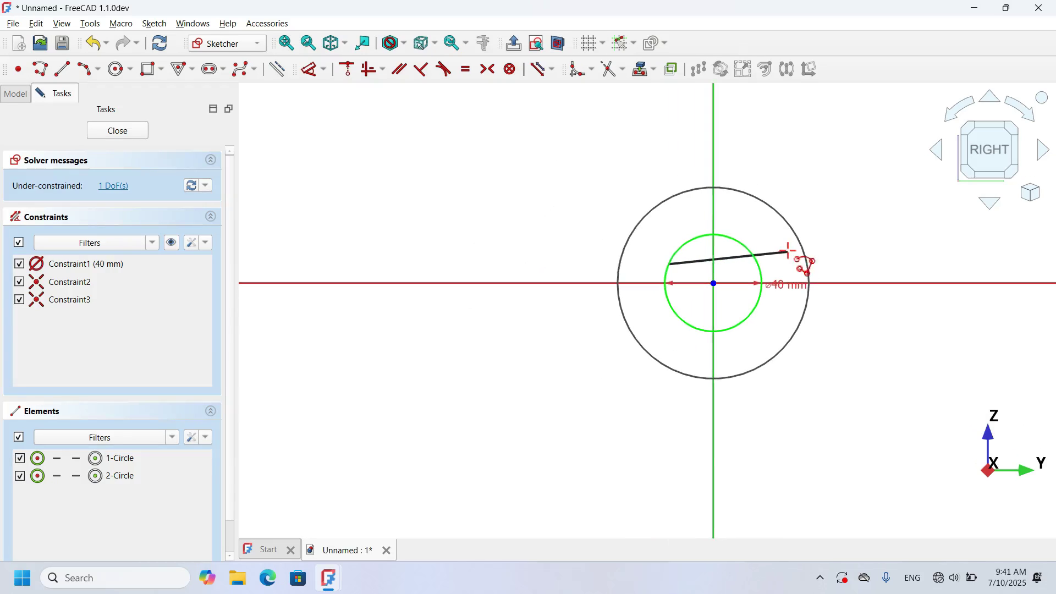
{"action": "left_click", "coordinate": [472, 264]}
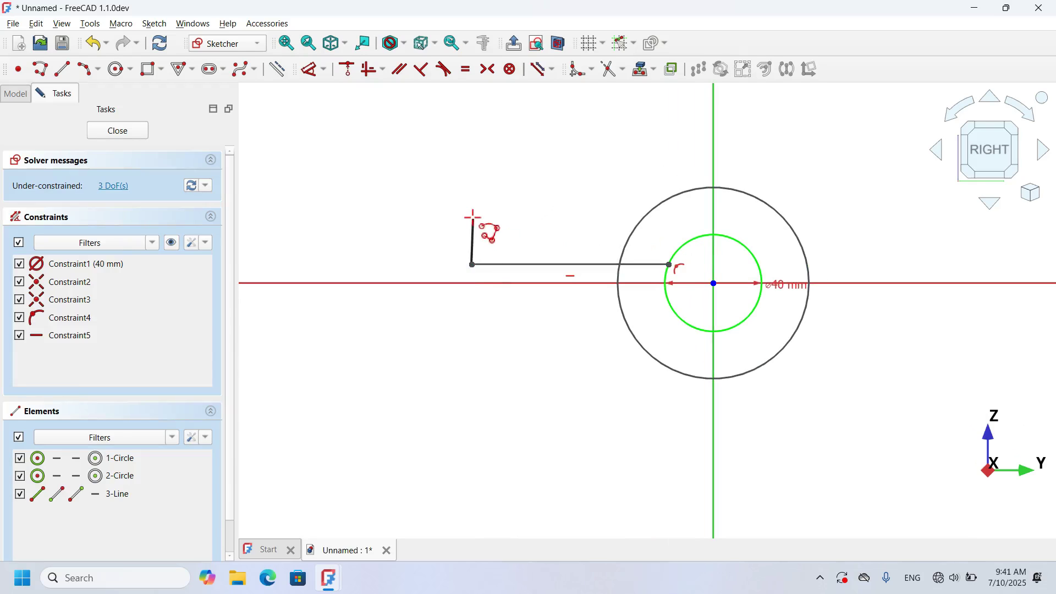
{"action": "scroll", "coordinate": [472, 217], "scroll_direction": "up", "scroll_amount": 2}
{"action": "left_click", "coordinate": [471, 233]}
{"action": "left_click", "coordinate": [555, 232]}
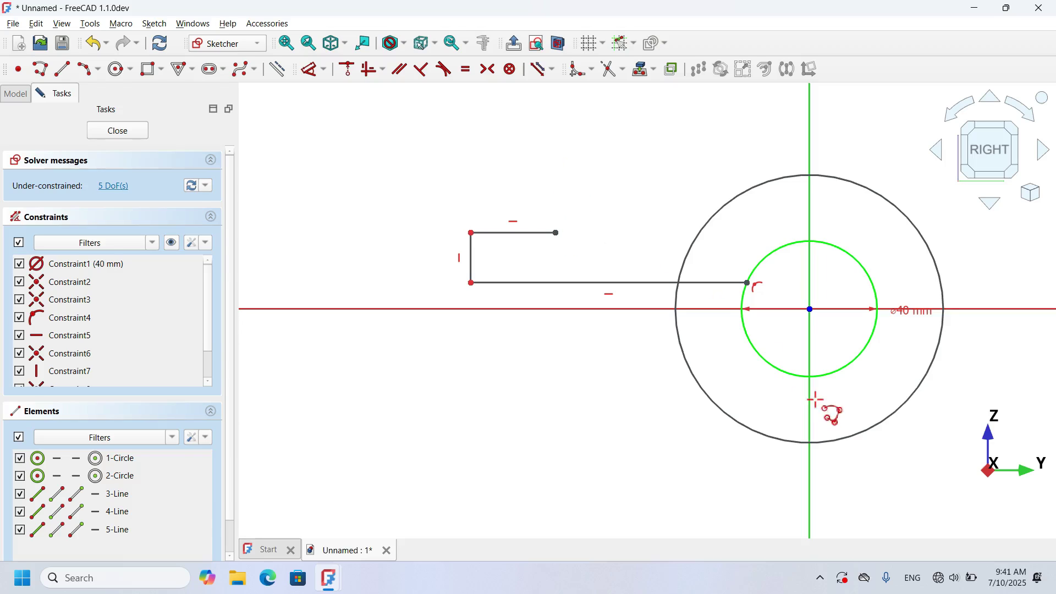
Draw the lower jaw outline from the inner circle: a horizontal line, a short vertical line and a sloped line ending on the outer circle
{"action": "left_click", "coordinate": [751, 346]}
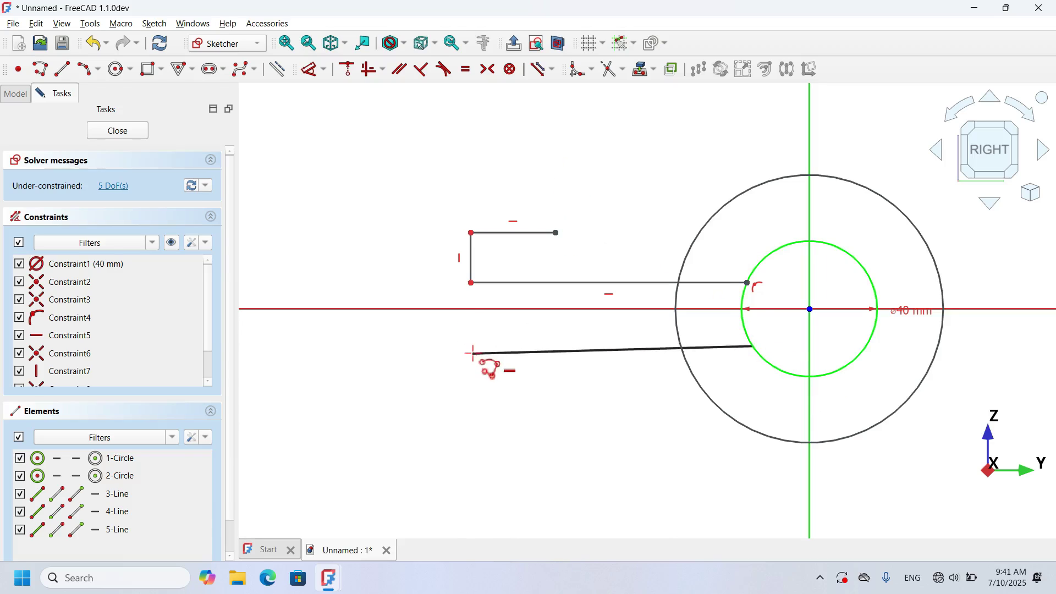
{"action": "left_click", "coordinate": [479, 347]}
{"action": "left_click", "coordinate": [479, 402]}
{"action": "left_click", "coordinate": [830, 440]}
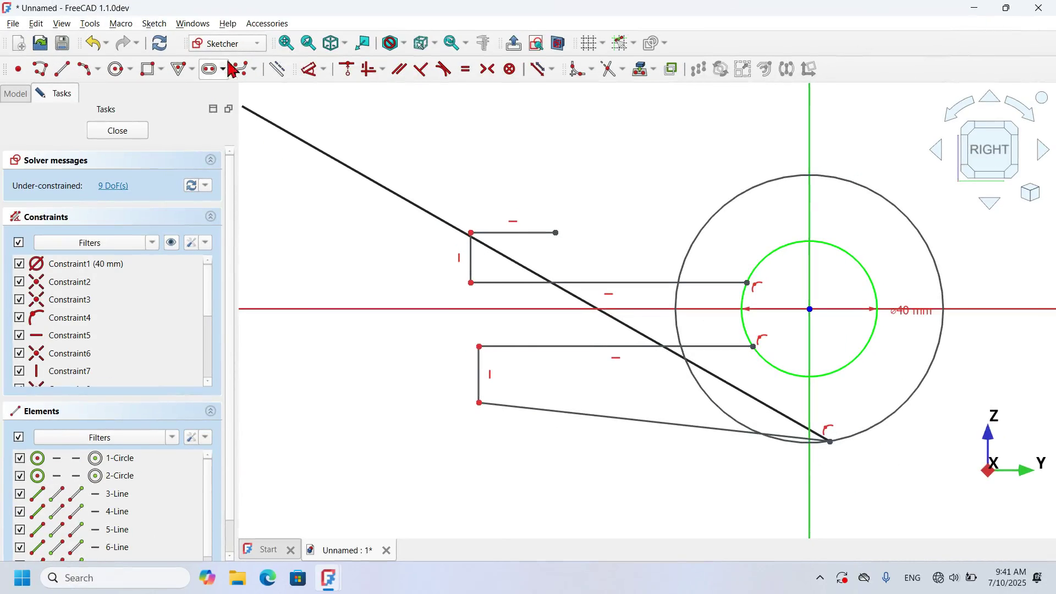
Draw a concave three-point arc from the end of the upper jaw's short horizontal line to the outer circle
{"action": "left_click", "coordinate": [98, 70]}
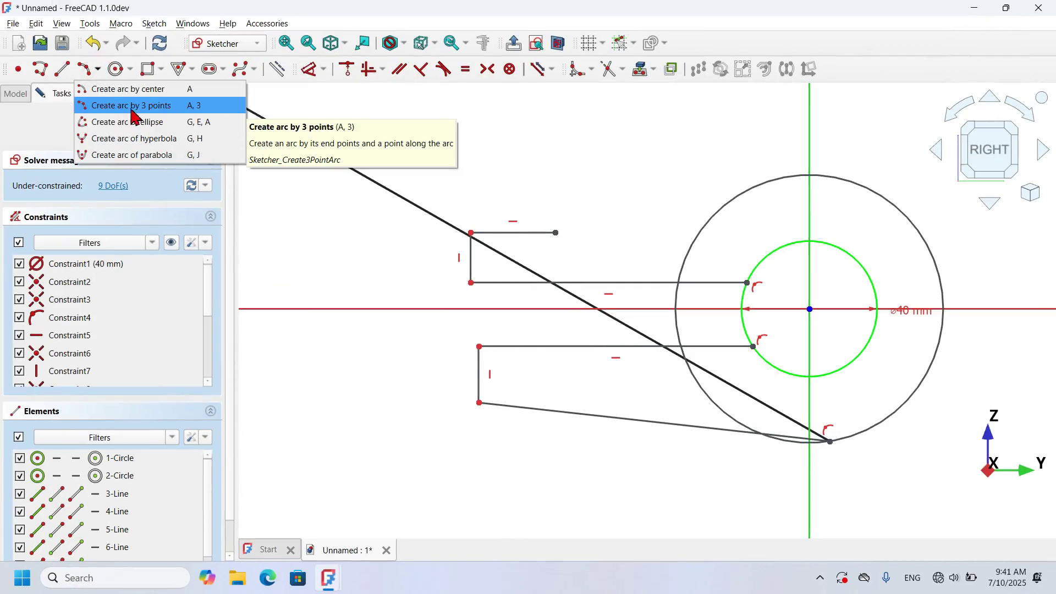
{"action": "left_click", "coordinate": [192, 106]}
{"action": "left_click", "coordinate": [555, 233]}
{"action": "left_click", "coordinate": [788, 177]}
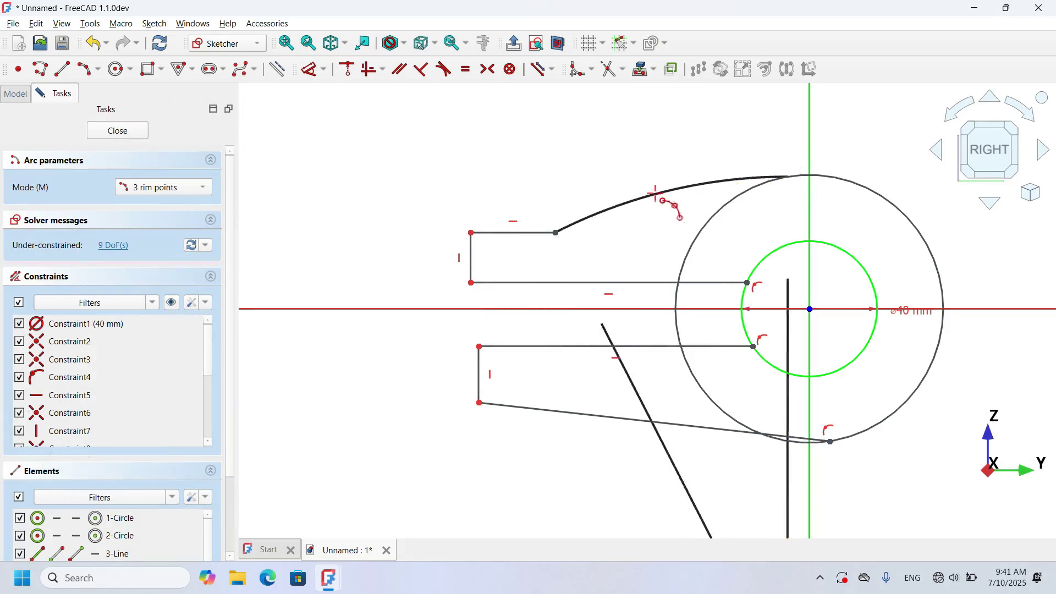
{"action": "left_click", "coordinate": [638, 228]}
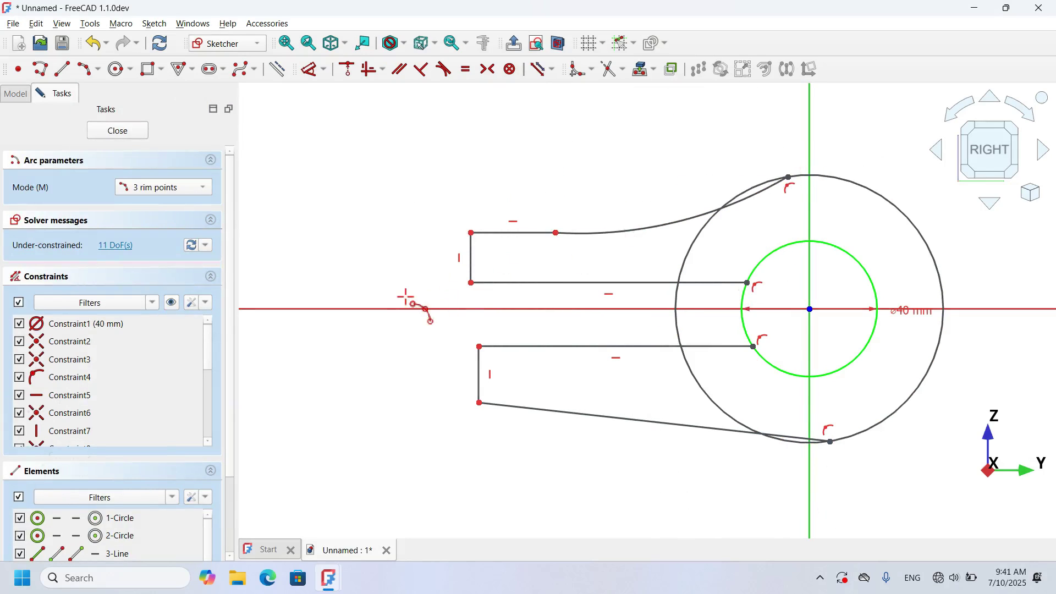
Make the arc tangent to the upper jaw line and the outer circle, and the sloped lower line tangent to the outer circle
{"action": "scroll", "coordinate": [406, 297], "scroll_direction": "down", "scroll_amount": 3}
{"action": "scroll", "coordinate": [548, 243], "scroll_direction": "up", "scroll_amount": 4}
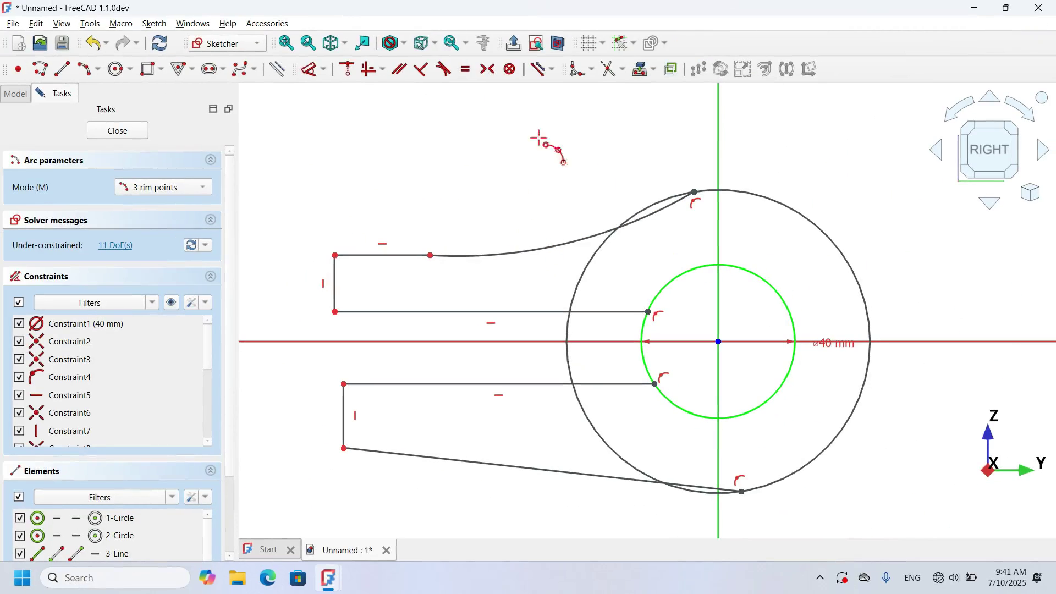
{"action": "left_click", "coordinate": [447, 69]}
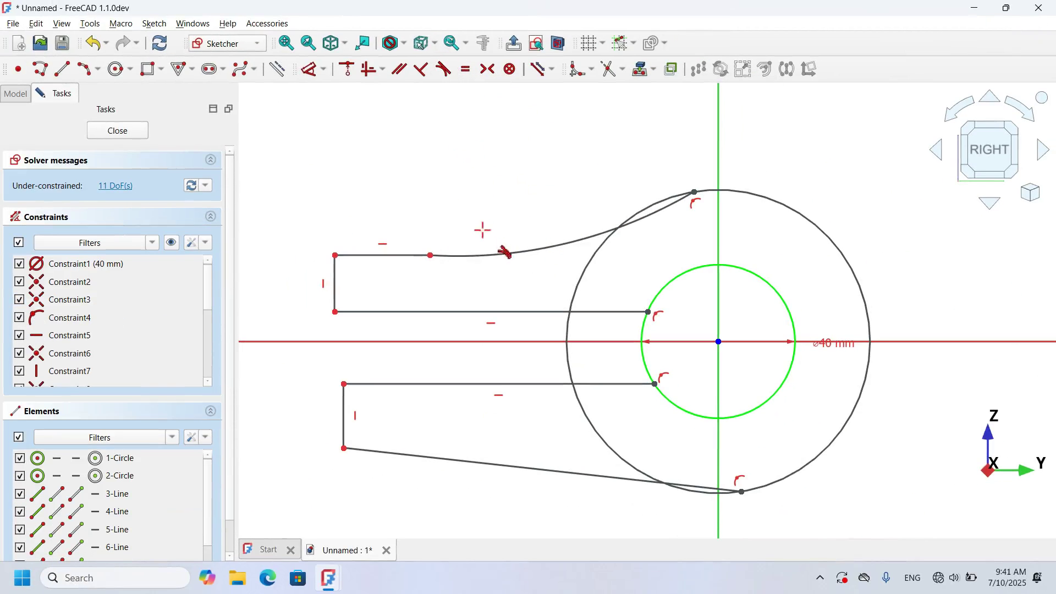
{"action": "left_click", "coordinate": [487, 257]}
{"action": "left_click", "coordinate": [394, 255]}
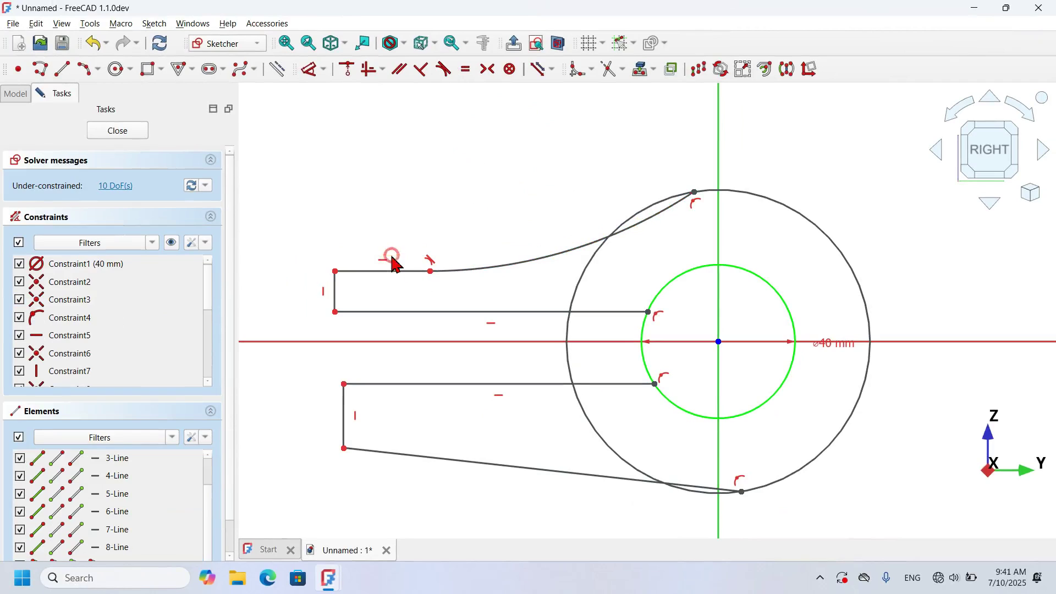
{"action": "left_click", "coordinate": [748, 190]}
{"action": "left_click", "coordinate": [649, 220]}
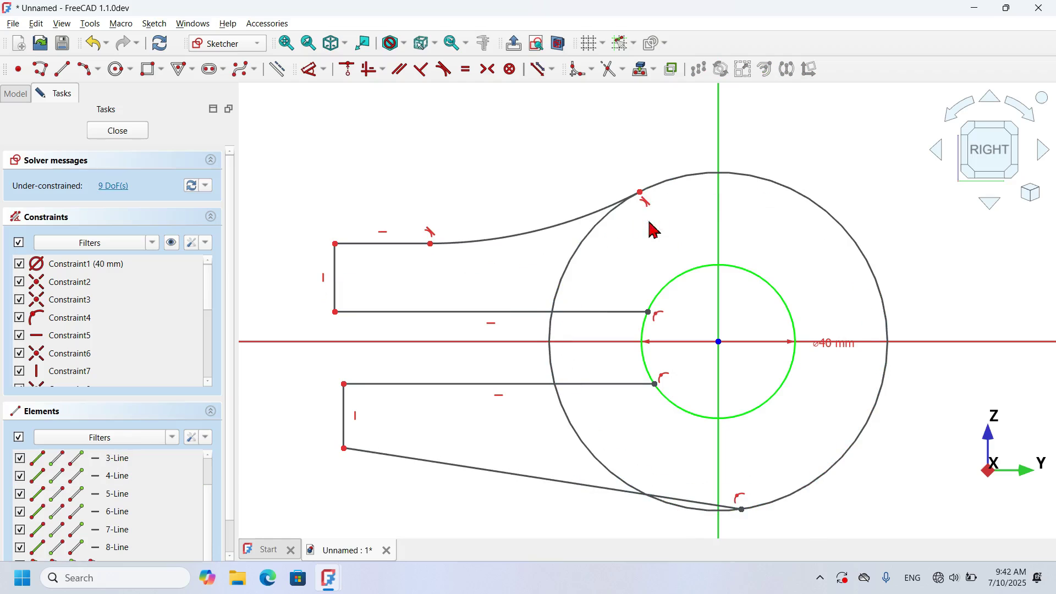
{"action": "left_click", "coordinate": [693, 500]}
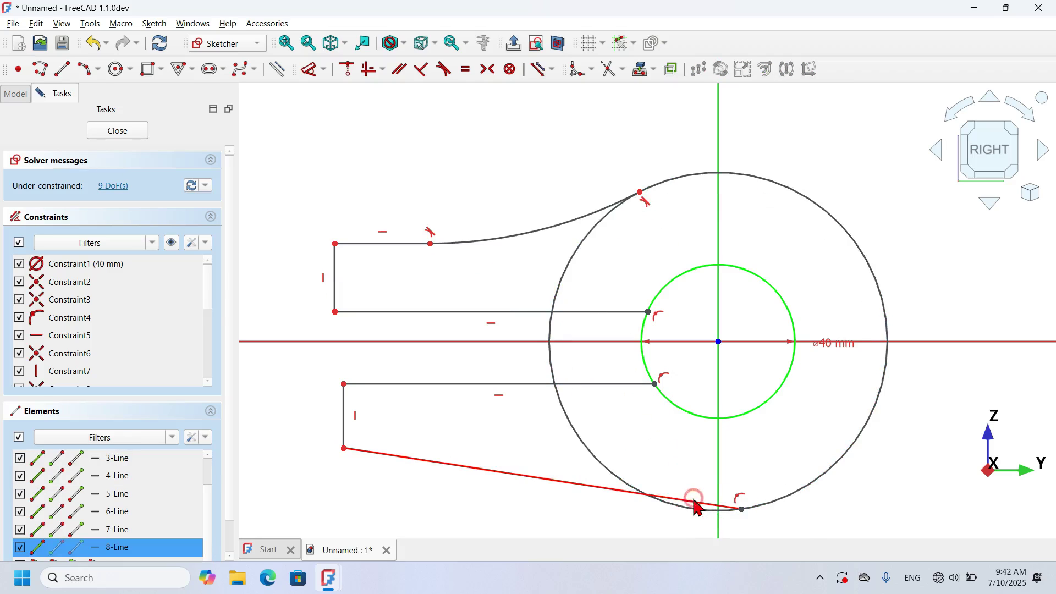
{"action": "left_click", "coordinate": [695, 509]}
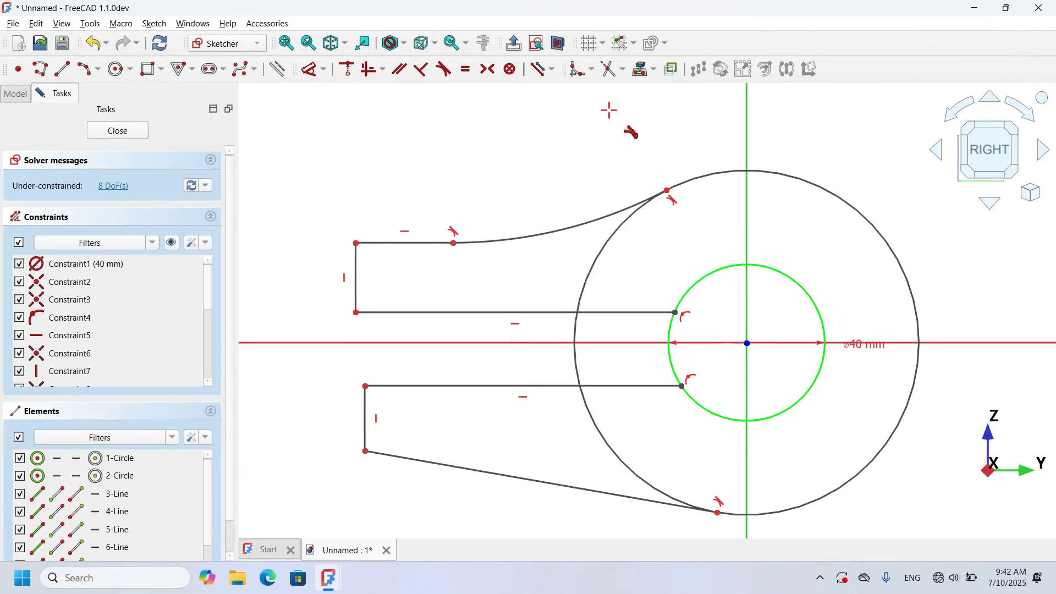
Trim the inner and outer circles where they cross the jaws and delete the leftover outer arc piece in the slot
{"action": "left_click", "coordinate": [610, 69]}
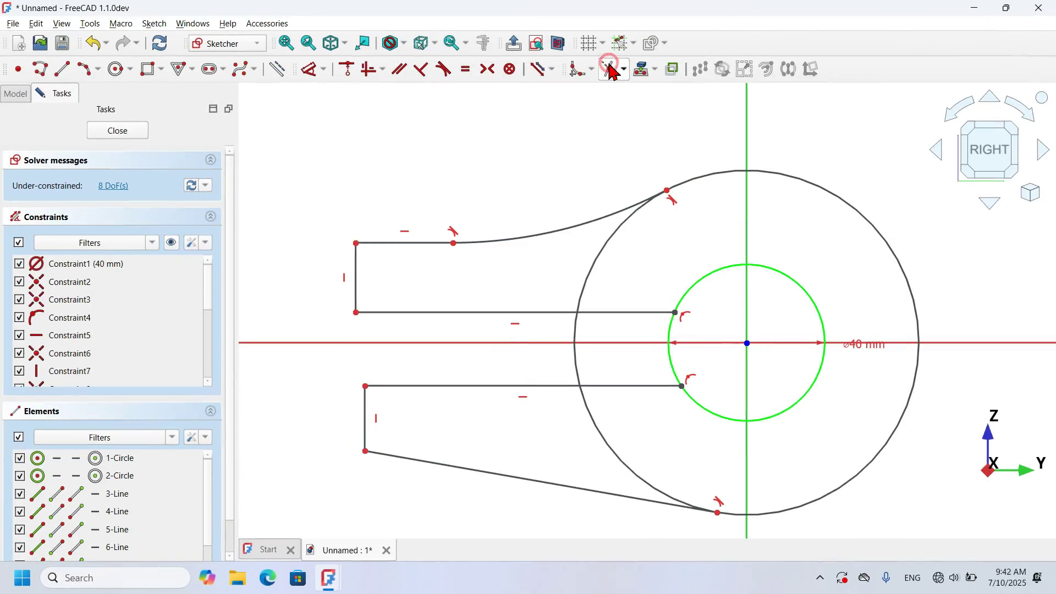
{"action": "left_click", "coordinate": [670, 327]}
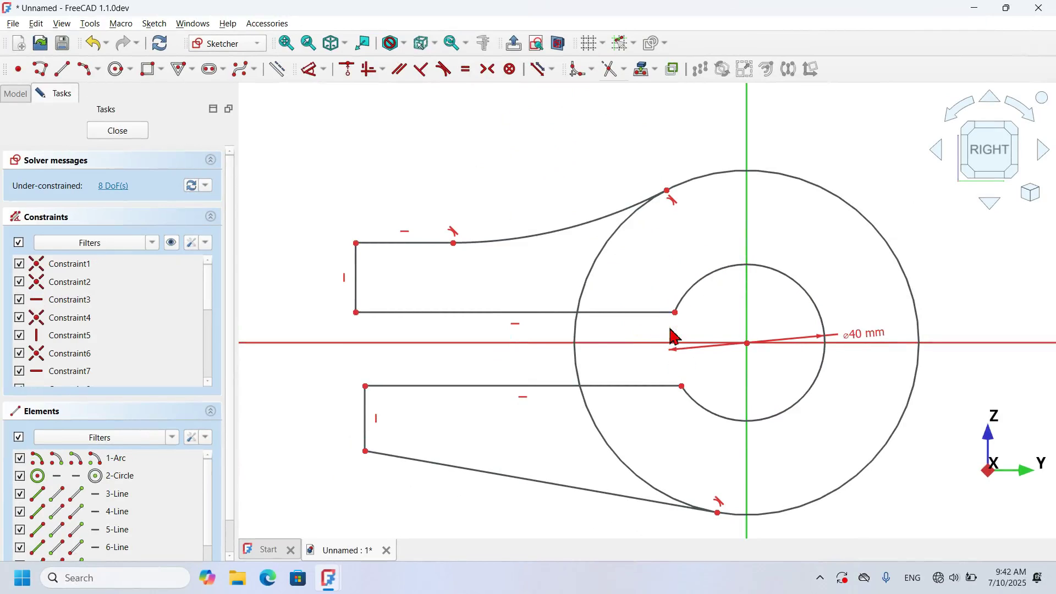
{"action": "left_click", "coordinate": [613, 241]}
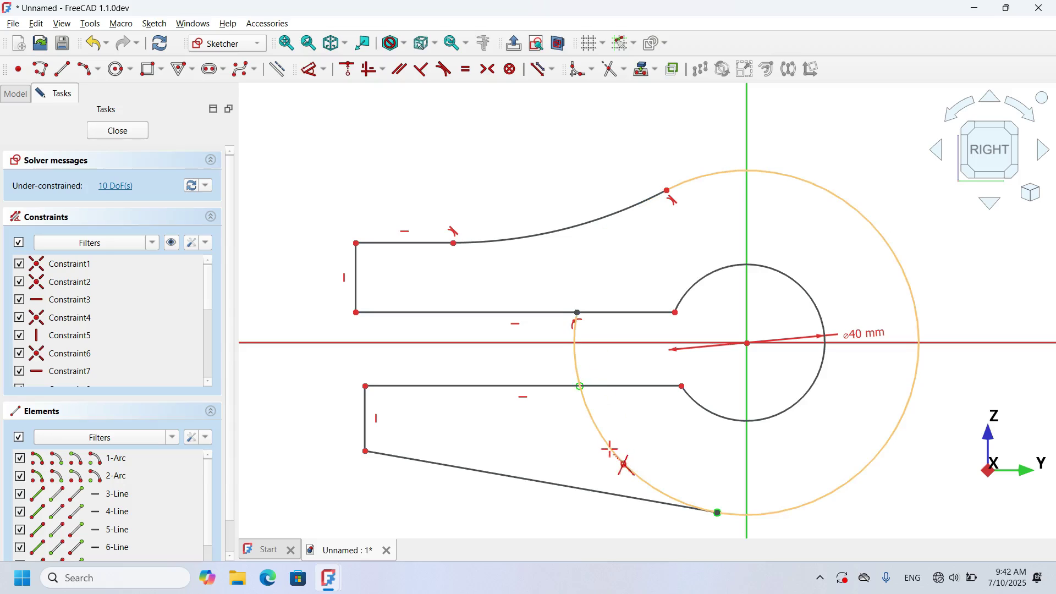
{"action": "left_click", "coordinate": [609, 449]}
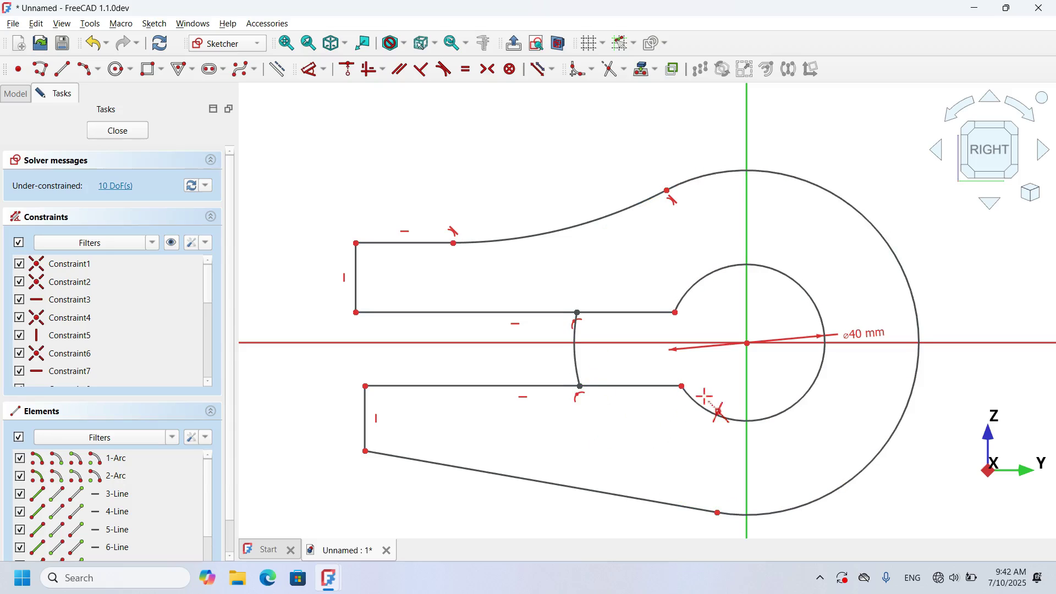
{"action": "left_click", "coordinate": [575, 363]}
{"action": "key", "text": "Delete"}
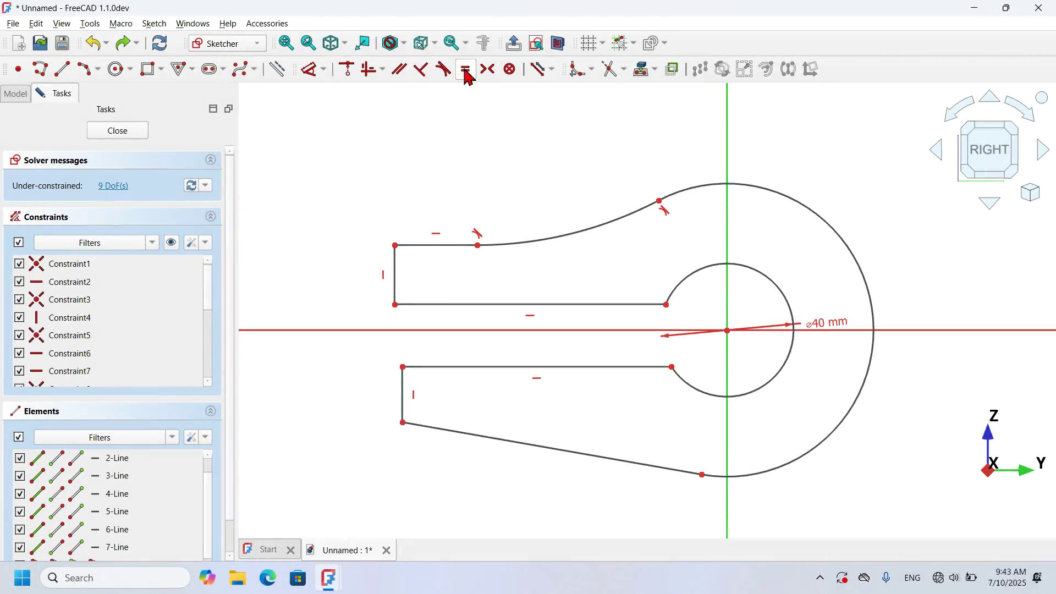
Make the two horizontal slot lines equal in length and the two short vertical jaw end lines equal to each other
{"action": "left_click", "coordinate": [466, 74]}
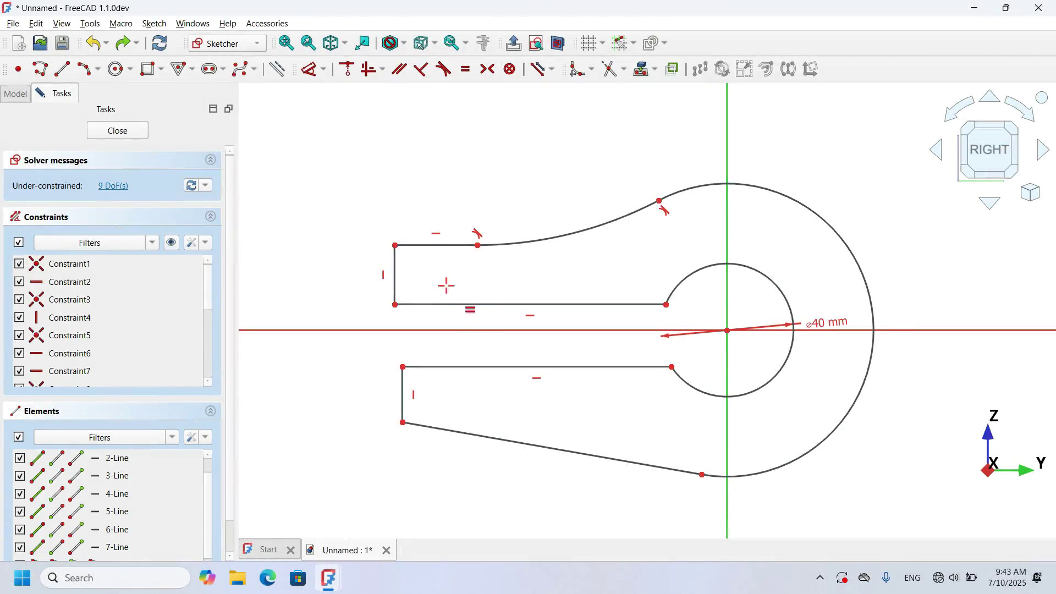
{"action": "left_click", "coordinate": [466, 304]}
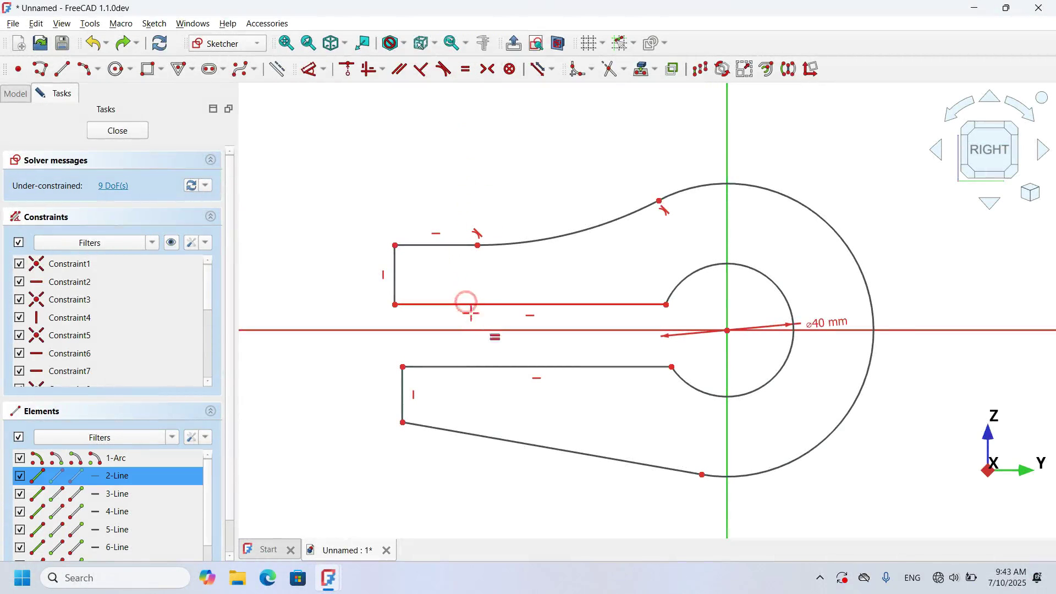
{"action": "left_click", "coordinate": [516, 366]}
{"action": "left_click", "coordinate": [395, 275]}
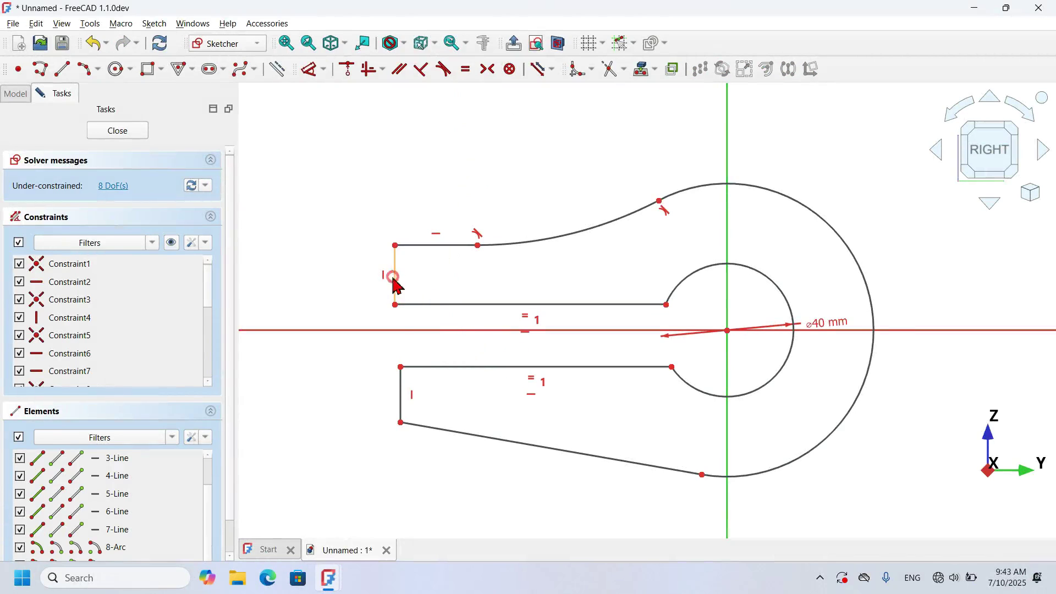
{"action": "left_click", "coordinate": [405, 405]}
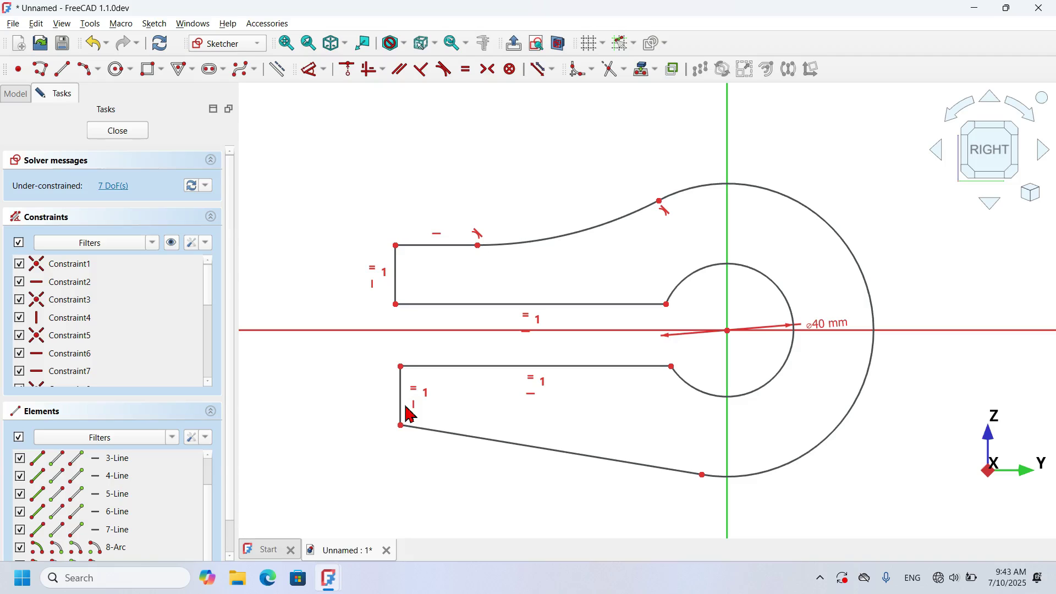
Try to make the bore-side ends of the two slot lines symmetric about the horizontal axis
{"action": "left_click", "coordinate": [489, 70]}
{"action": "left_click", "coordinate": [671, 365]}
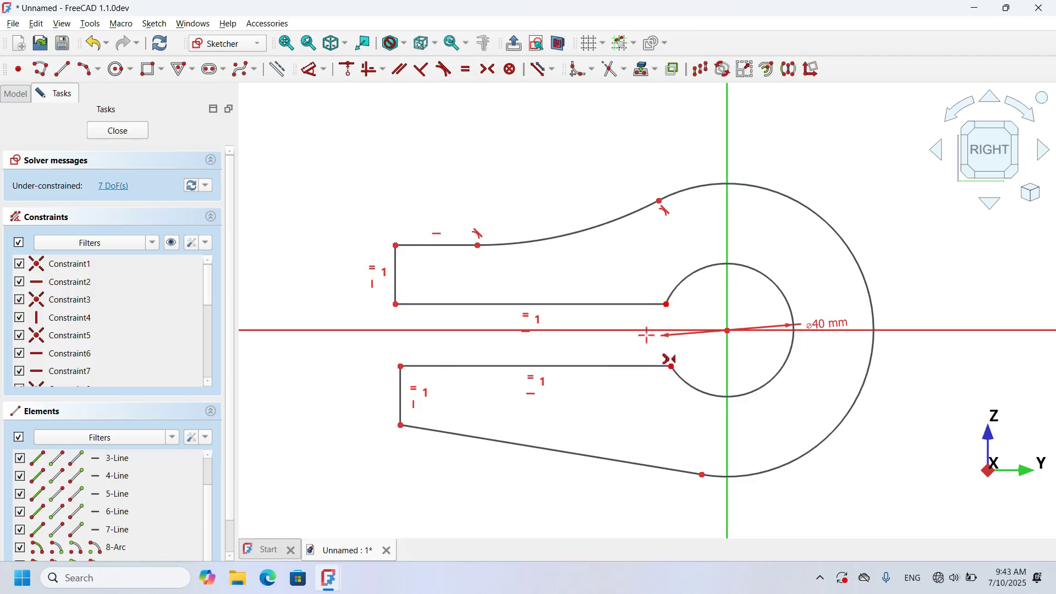
{"action": "left_click", "coordinate": [643, 331]}
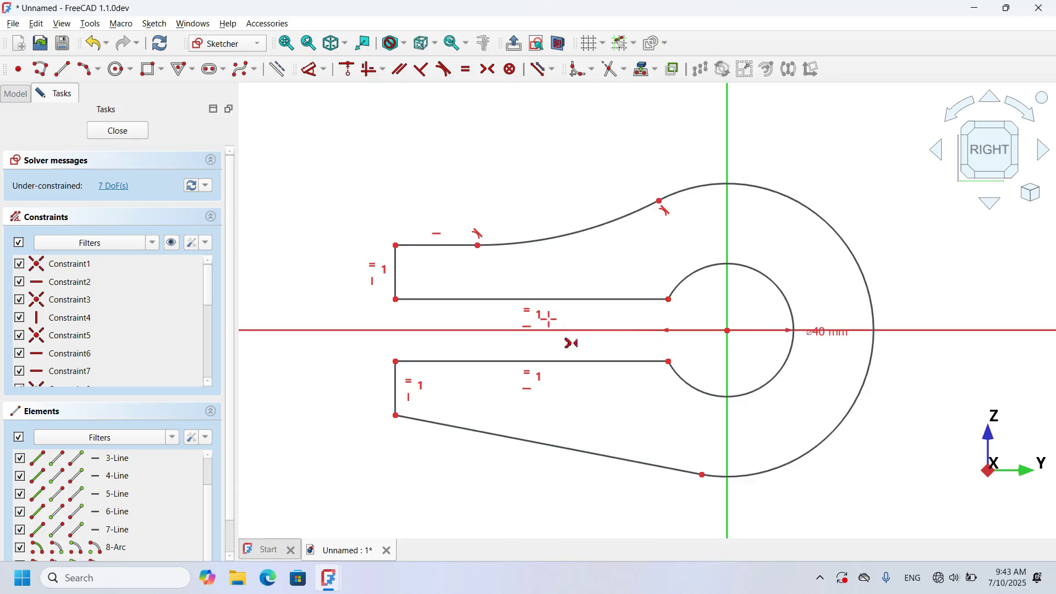
Dimension the upper jaw's vertical end line to 15 mm
{"action": "left_click", "coordinate": [308, 69]}
{"action": "left_click", "coordinate": [395, 269]}
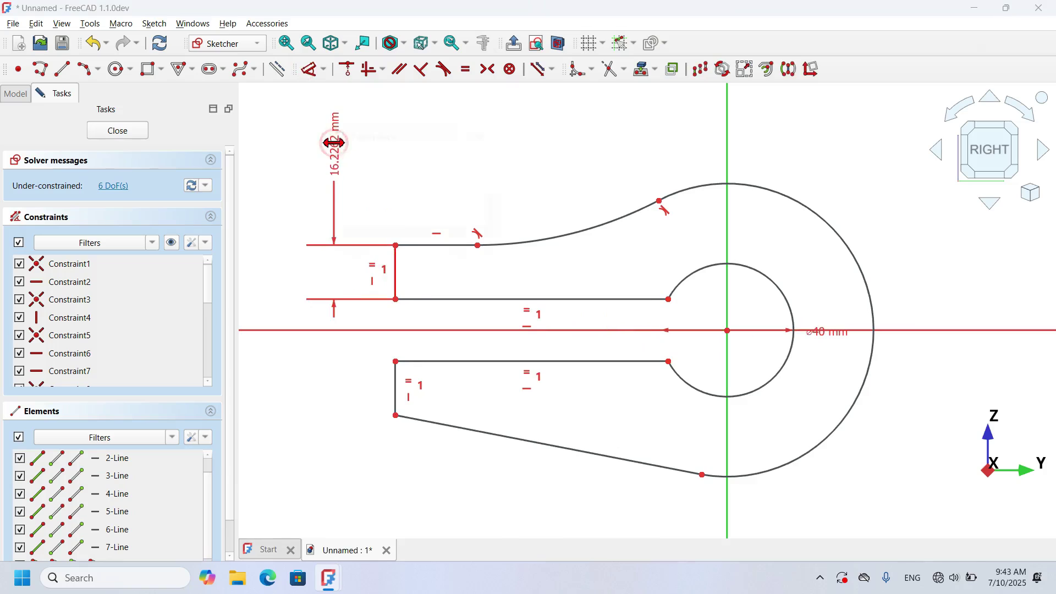
{"action": "left_click", "coordinate": [334, 143]}
{"action": "type", "text": "15"}
{"action": "key", "text": "Return"}
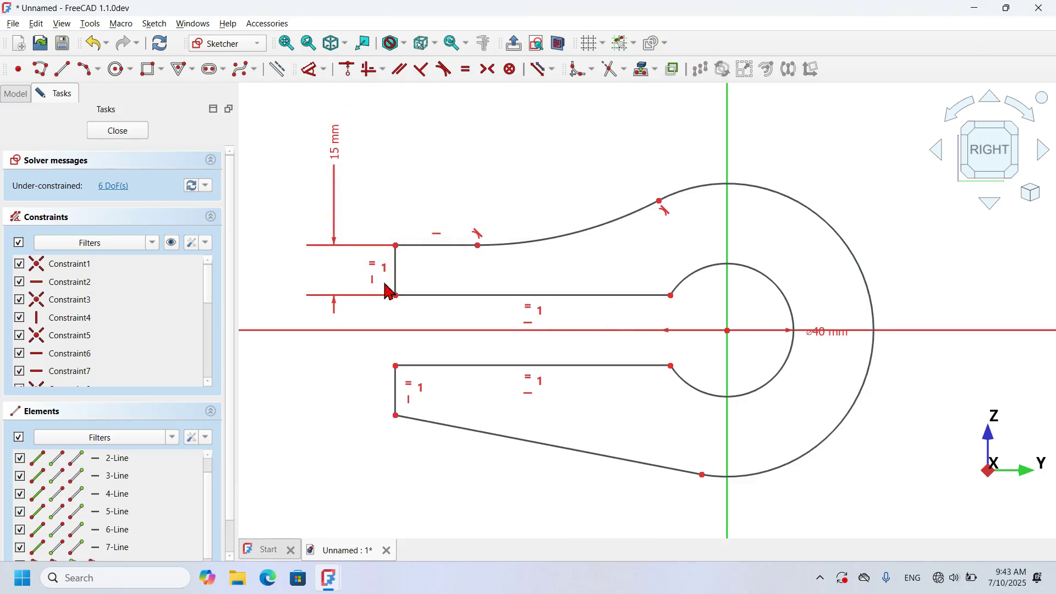
Dimension the vertical gap between the two horizontal slot lines to 15 mm
{"action": "left_click", "coordinate": [436, 296]}
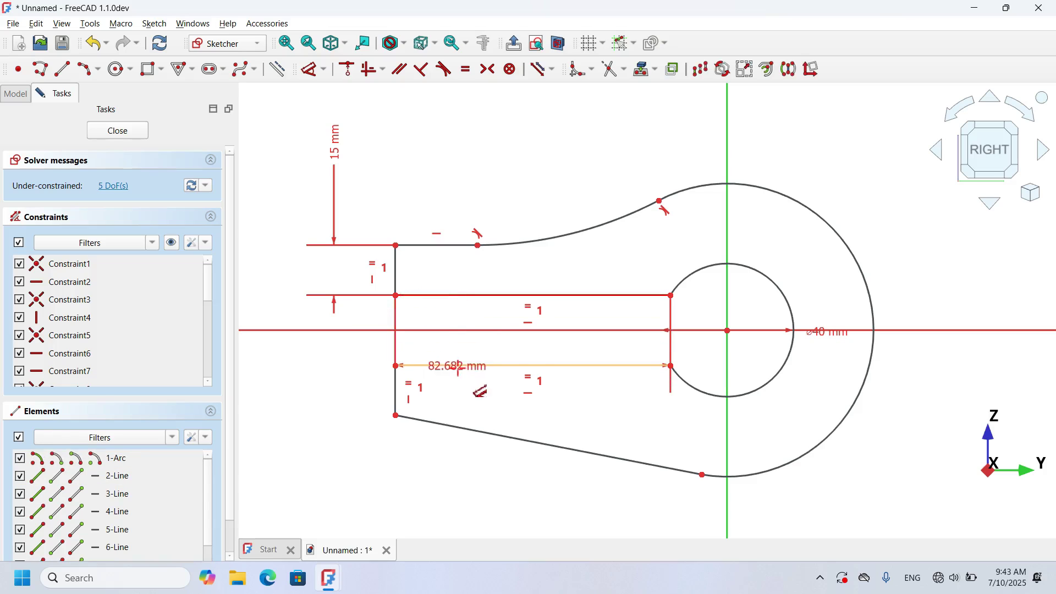
{"action": "left_click", "coordinate": [404, 366]}
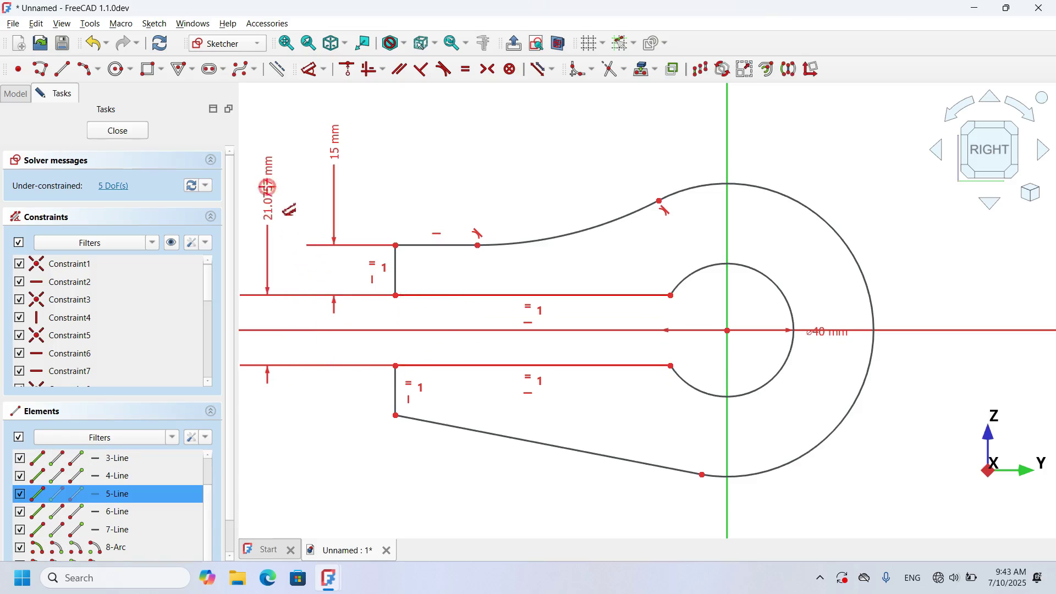
{"action": "left_click", "coordinate": [271, 195]}
{"action": "key", "text": "Return"}
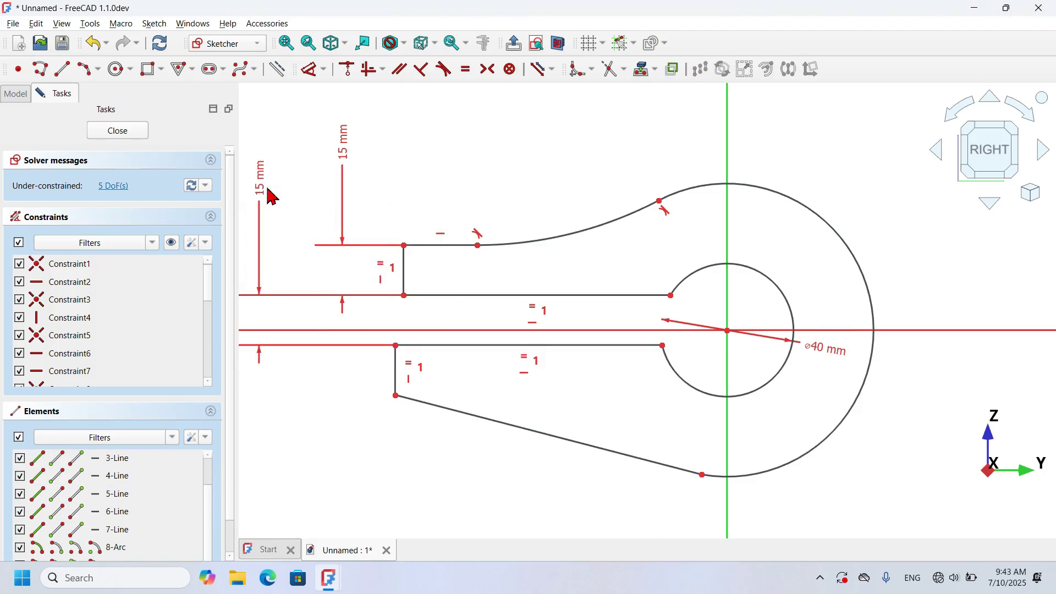
Align the slot-side corners at the free ends of the upper and lower jaws vertically
{"action": "key", "text": "d"}
{"action": "left_click_drag", "start_coordinate": [663, 347], "coordinate": [620, 379]}
{"action": "left_click_drag", "start_coordinate": [376, 286], "coordinate": [424, 370]}
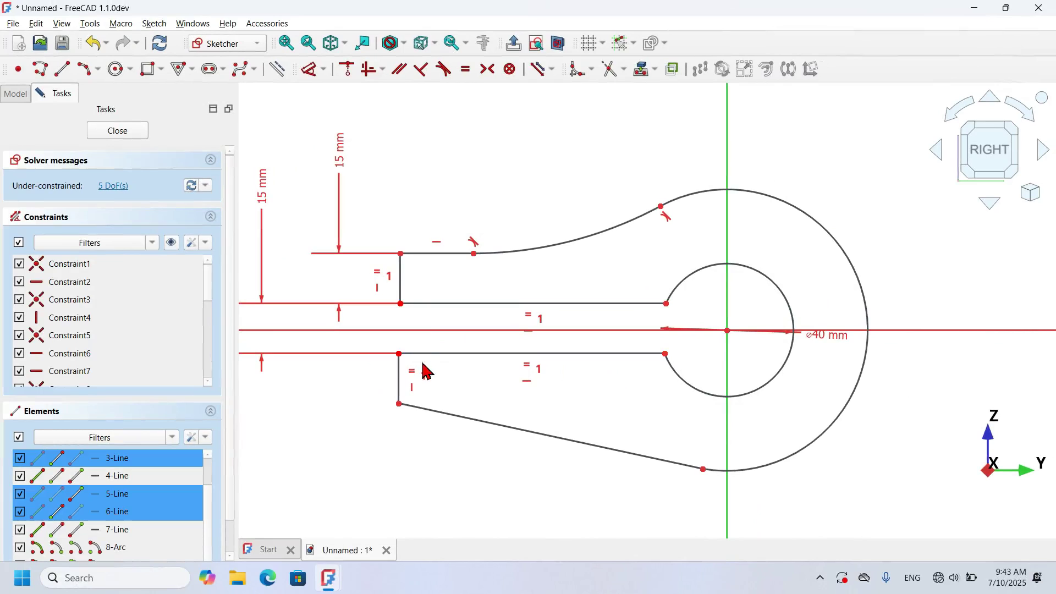
{"action": "left_click", "coordinate": [383, 71]}
{"action": "left_click", "coordinate": [447, 123]}
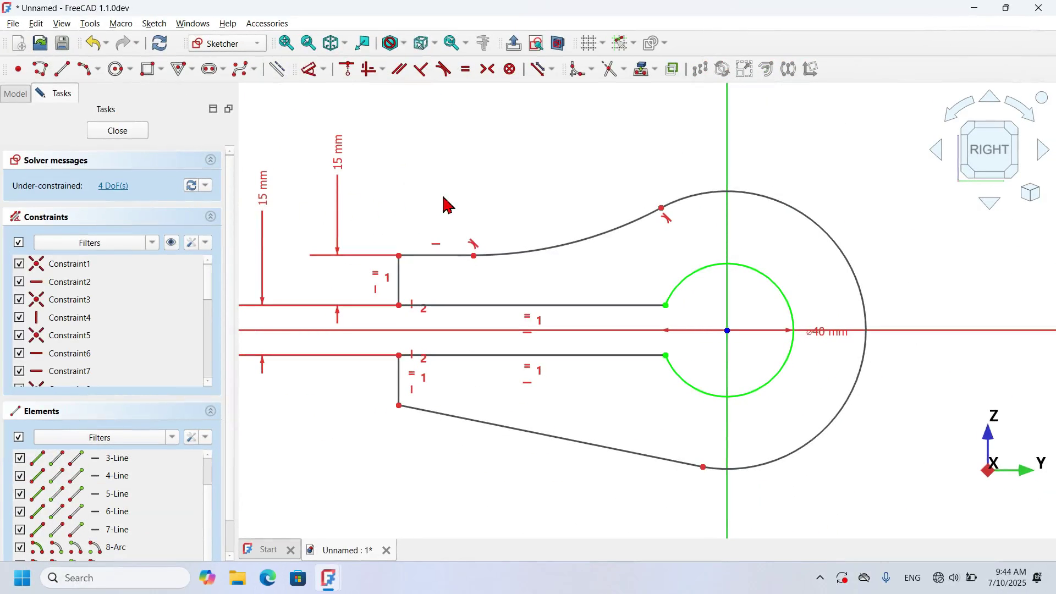
Dimension the short horizontal line on top of the upper jaw to 20 mm
{"action": "left_click", "coordinate": [309, 69]}
{"action": "left_click", "coordinate": [426, 255]}
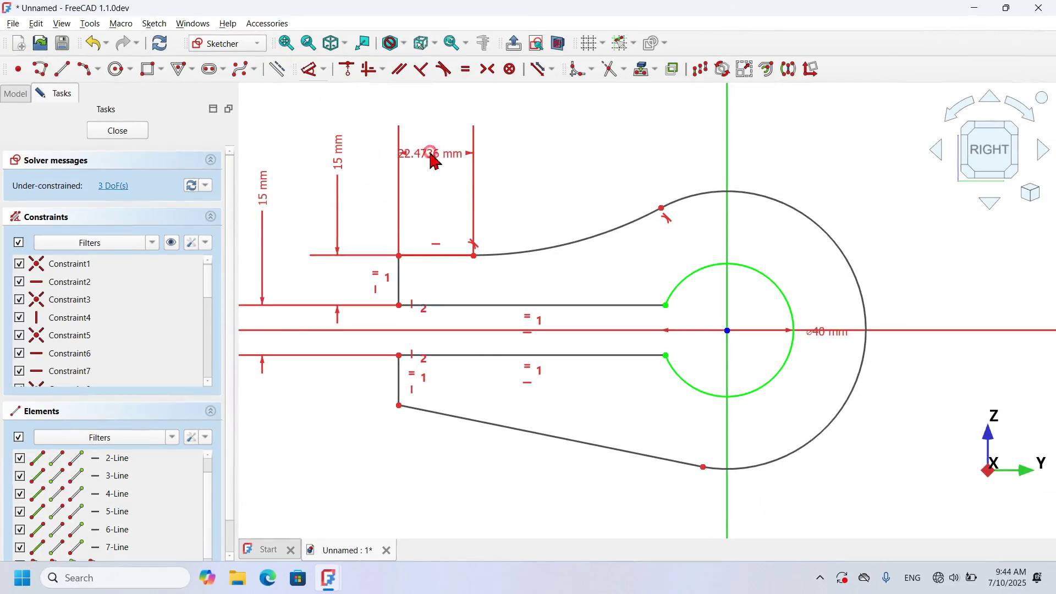
{"action": "left_click", "coordinate": [431, 153]}
{"action": "type", "text": "20"}
{"action": "key", "text": "Return"}
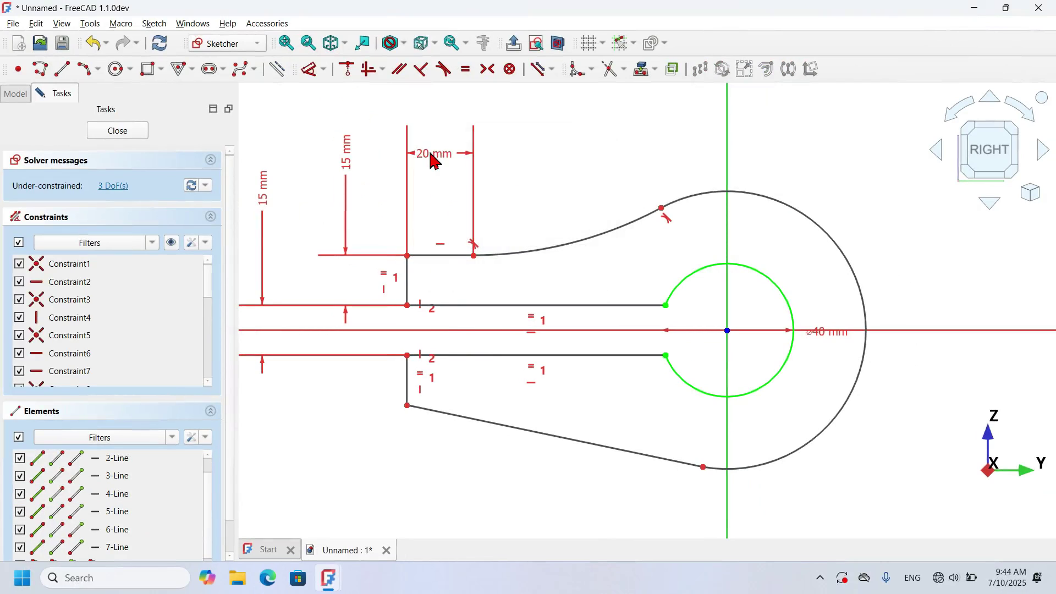
Dimension the horizontal distance from the upper jaw's outer corner to the bore's vertical centre axis as 90 mm
{"action": "left_click", "coordinate": [407, 255]}
{"action": "left_click", "coordinate": [727, 330]}
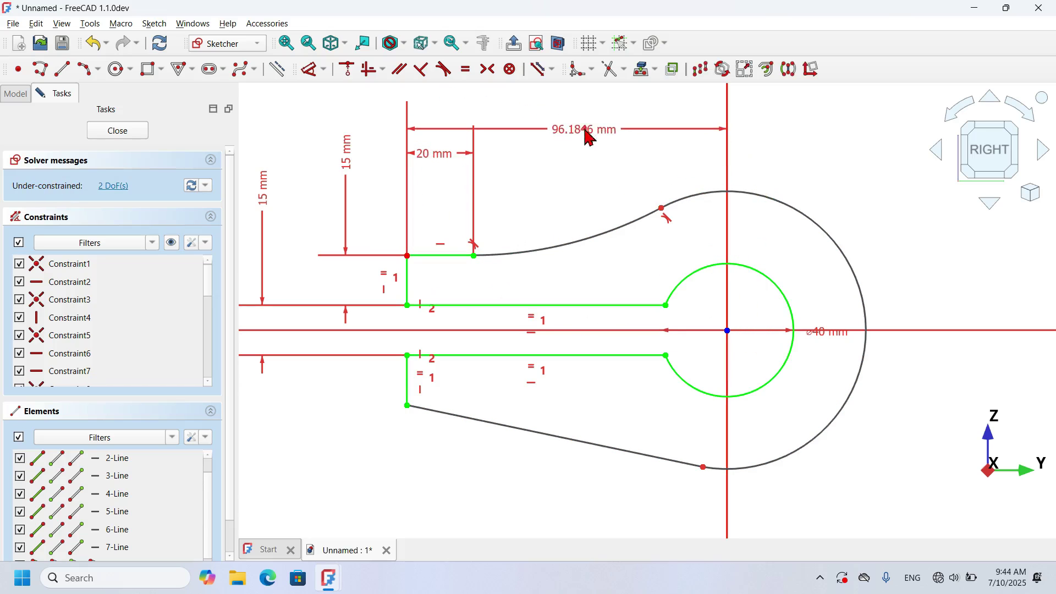
{"action": "left_click", "coordinate": [588, 135]}
{"action": "type", "text": "90"}
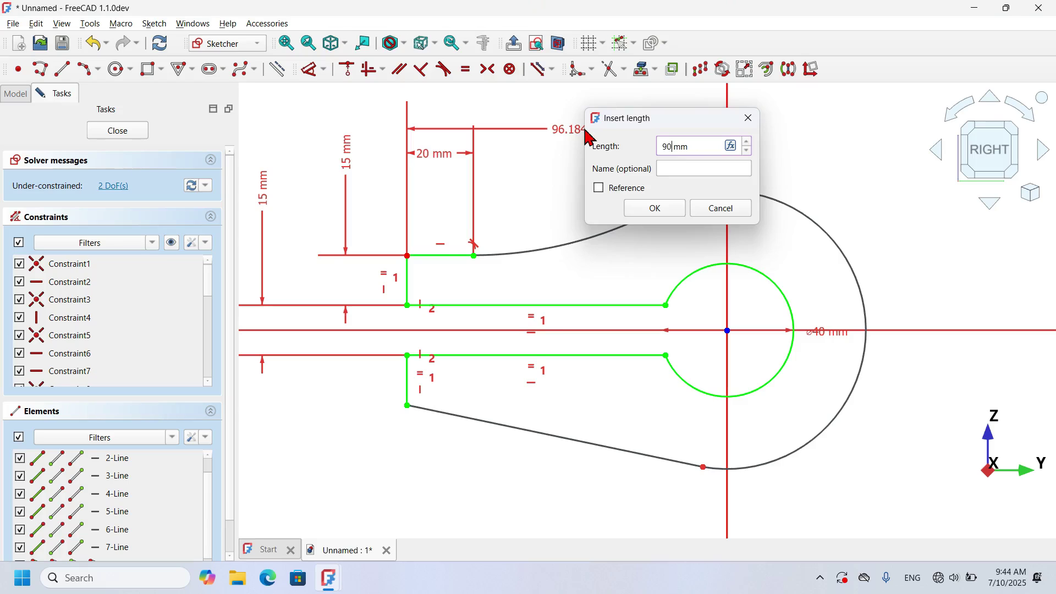
{"action": "key", "text": "Return"}
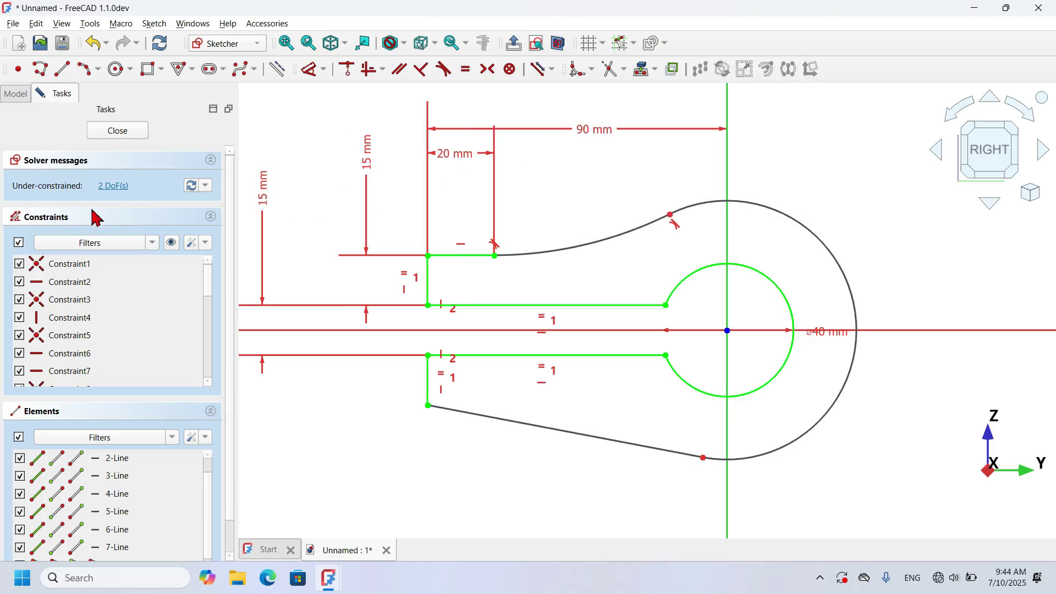
Set the radius of the concave arc between the upper jaw and the outer arc to 100 mm
{"action": "key", "text": "d"}
{"action": "scroll", "coordinate": [471, 292], "scroll_direction": "down", "scroll_amount": 1}
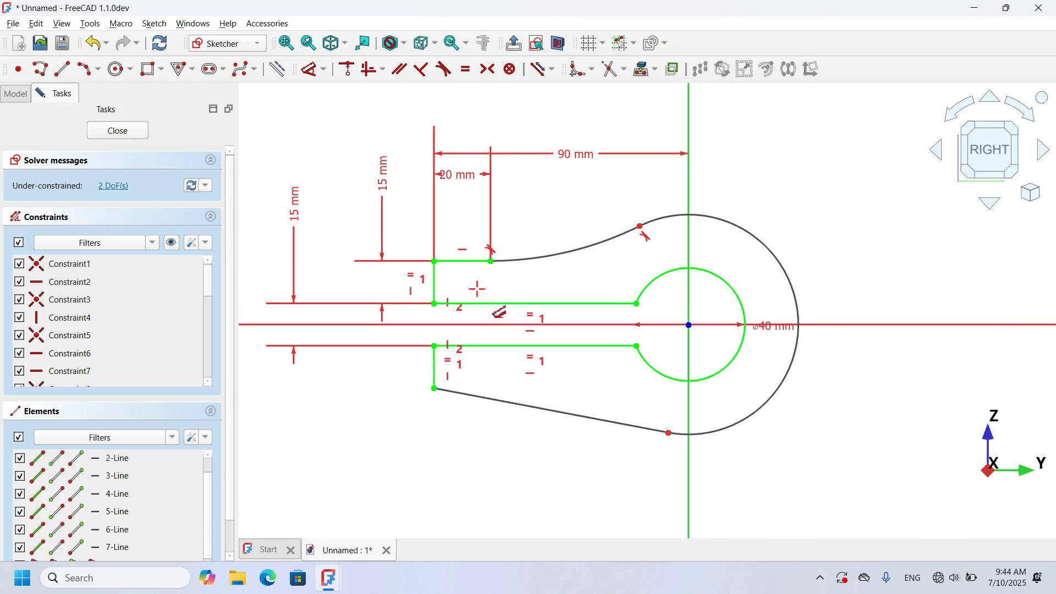
{"action": "left_click", "coordinate": [581, 249]}
{"action": "left_click", "coordinate": [520, 130]}
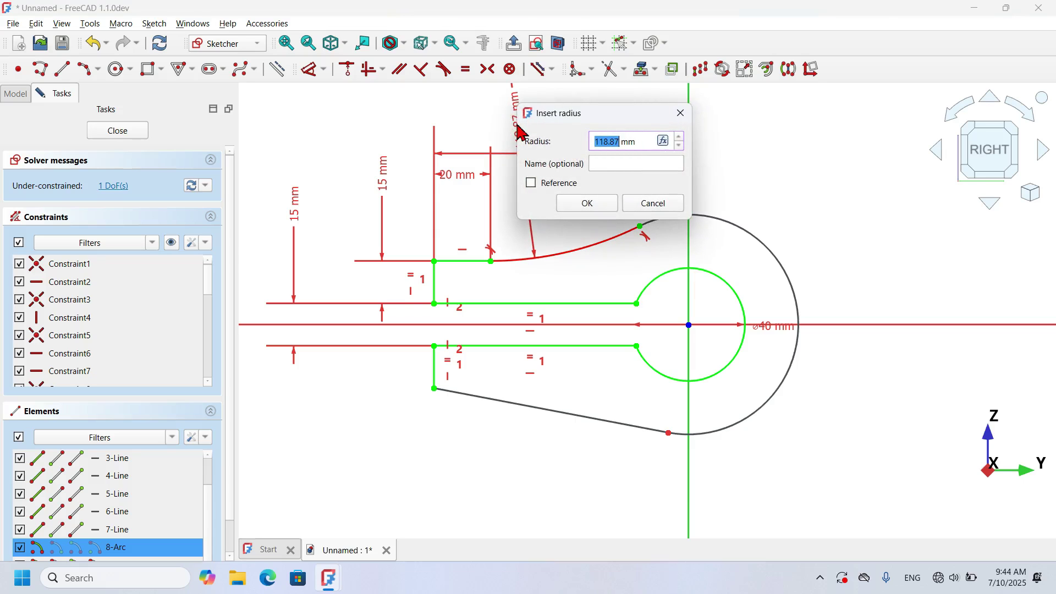
{"action": "type", "text": "100"}
{"action": "key", "text": "Return"}
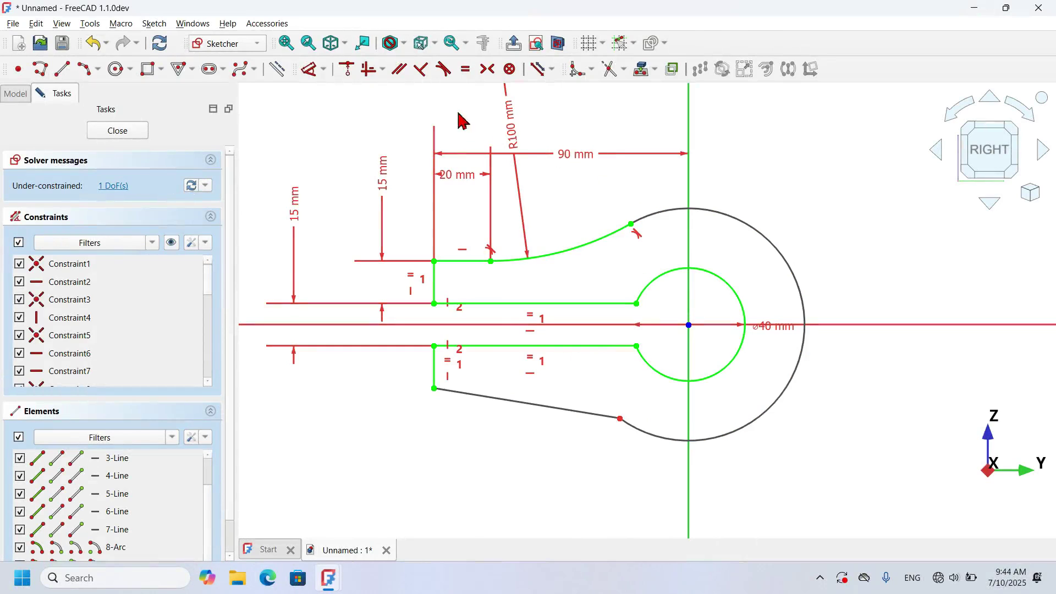
Make the sloped lower jaw line tangent to the outer arc and close the sketch
{"action": "left_click", "coordinate": [582, 414]}
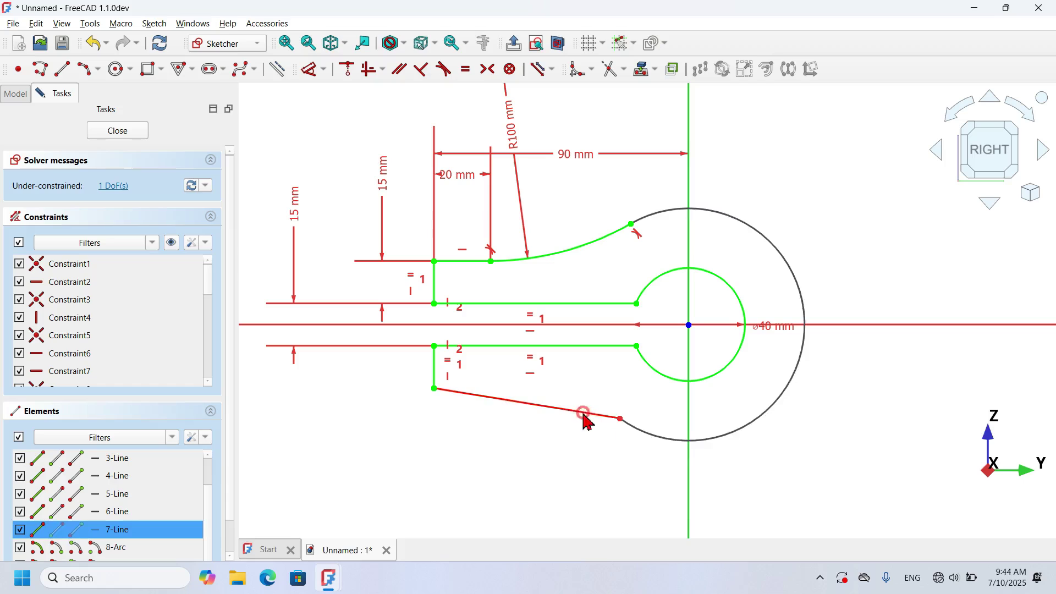
{"action": "left_click", "coordinate": [658, 434]}
{"action": "left_click", "coordinate": [659, 434]}
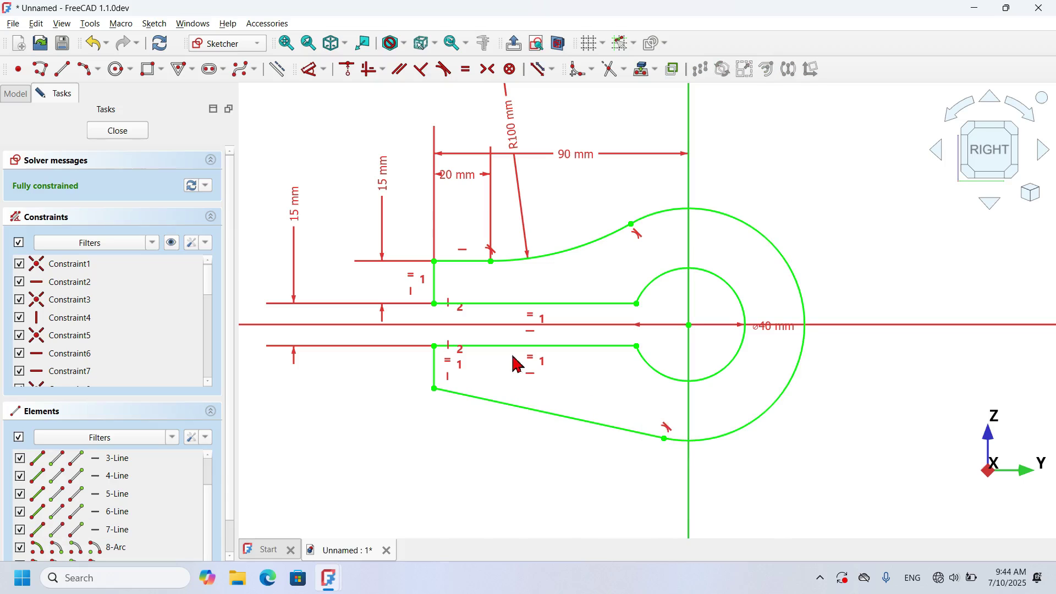
{"action": "left_click", "coordinate": [118, 131]}
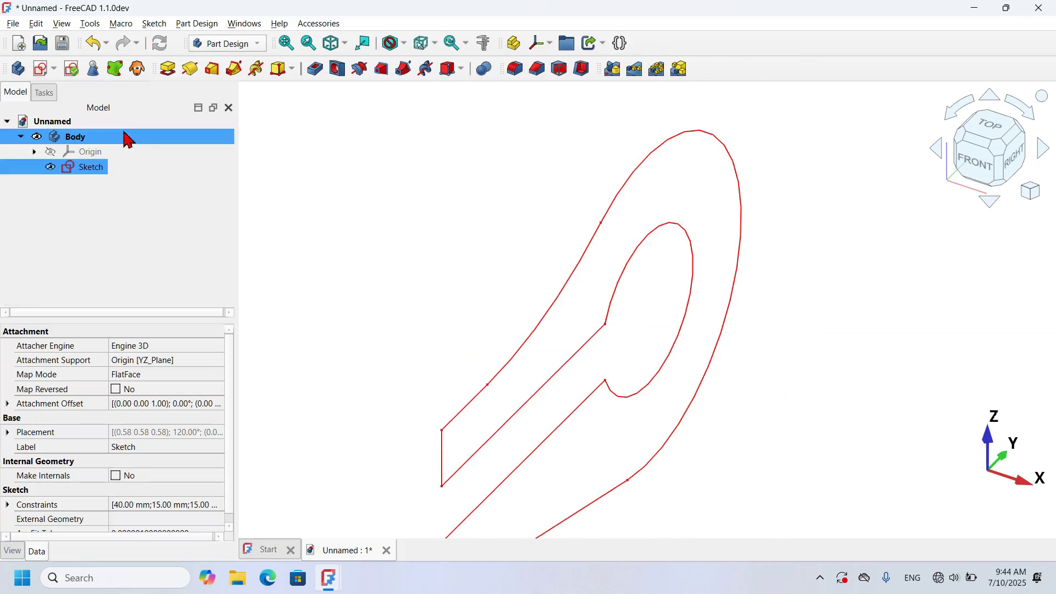
Pad the clamp profile 45 mm, symmetric to the sketch plane
{"action": "left_click", "coordinate": [405, 174]}
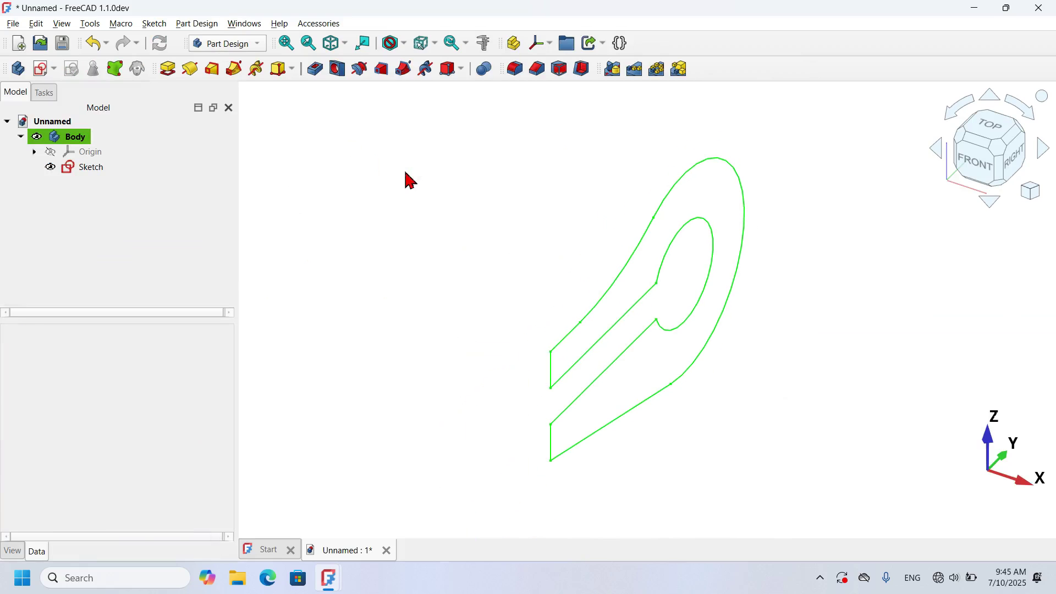
{"action": "left_click", "coordinate": [167, 68]}
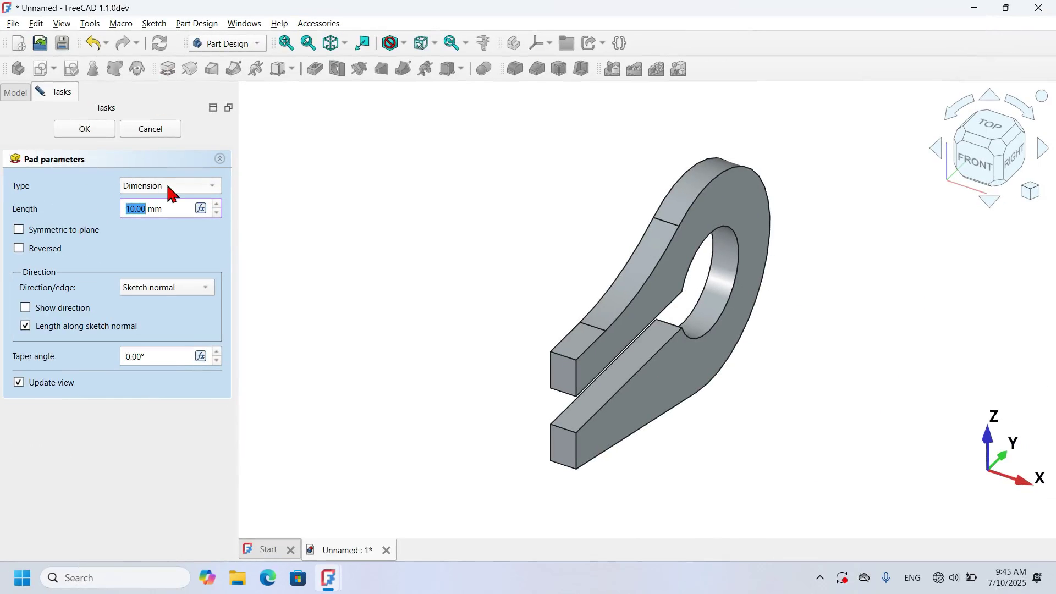
{"action": "left_click", "coordinate": [102, 230]}
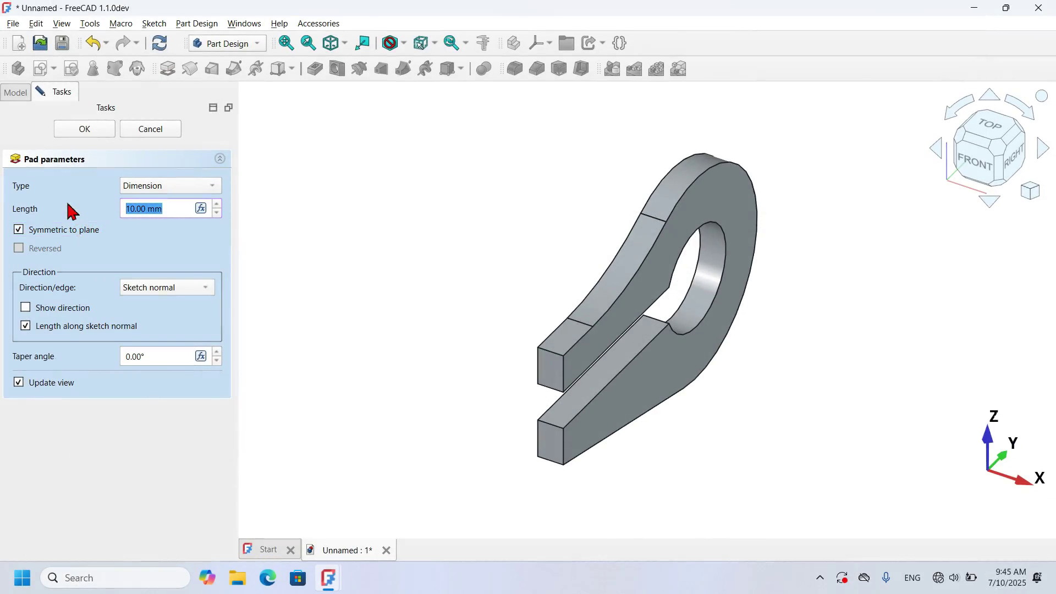
{"action": "left_click", "coordinate": [99, 131]}
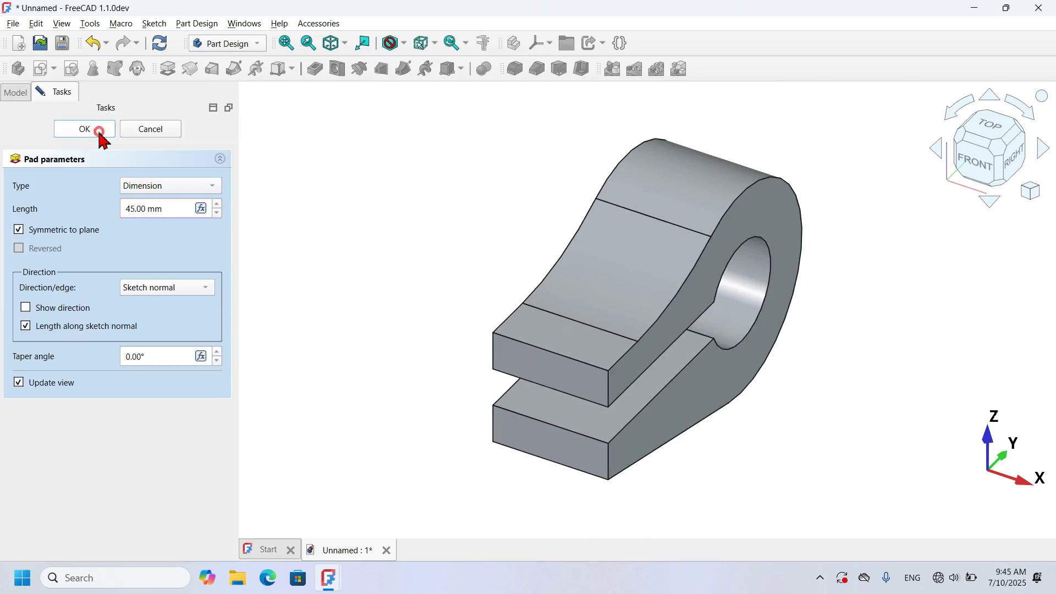
{"action": "mouse_move", "coordinate": [794, 365]}
{"action": "middle_mouse_down"}
{"action": "mouse_move", "coordinate": [867, 384]}
{"action": "mouse_move", "coordinate": [869, 424]}
{"action": "middle_mouse_up"}
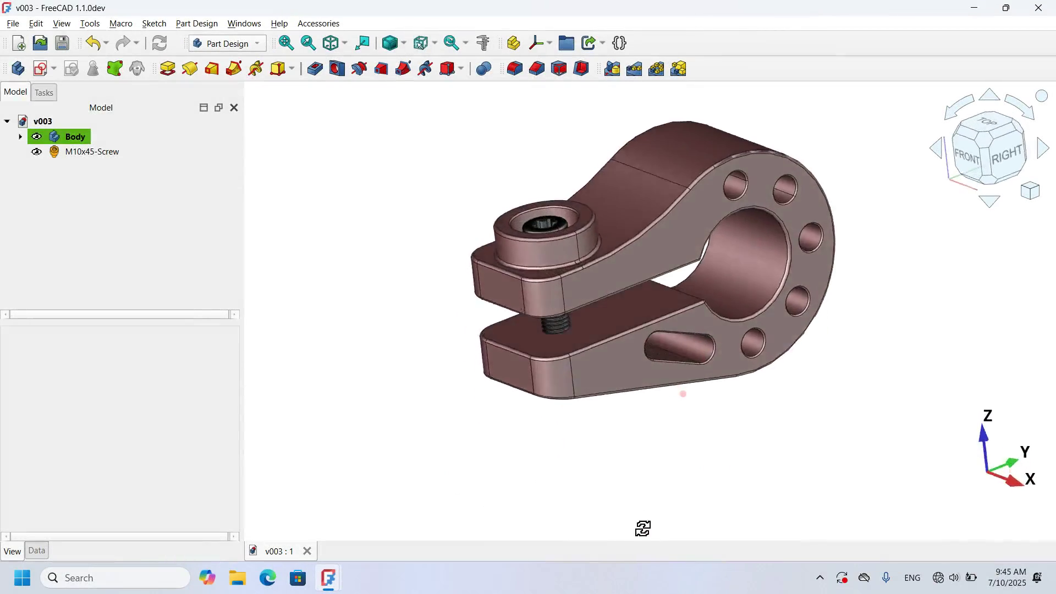
{"action": "middle_click_drag", "start_coordinate": [641, 526], "coordinate": [648, 394]}
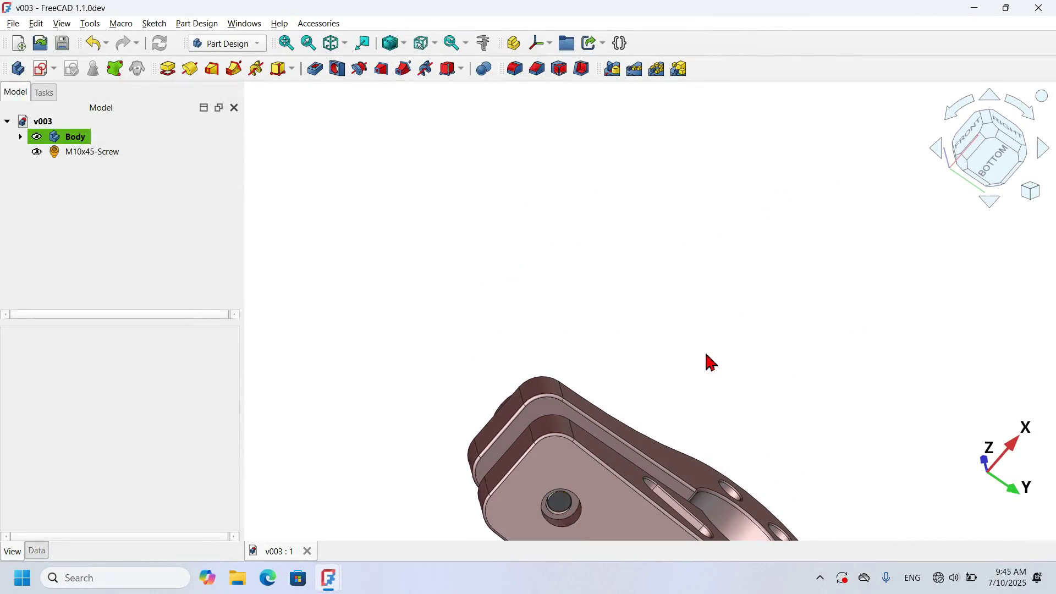
{"action": "middle_click_drag", "start_coordinate": [706, 357], "coordinate": [684, 405]}
{"action": "key", "text": "0"}
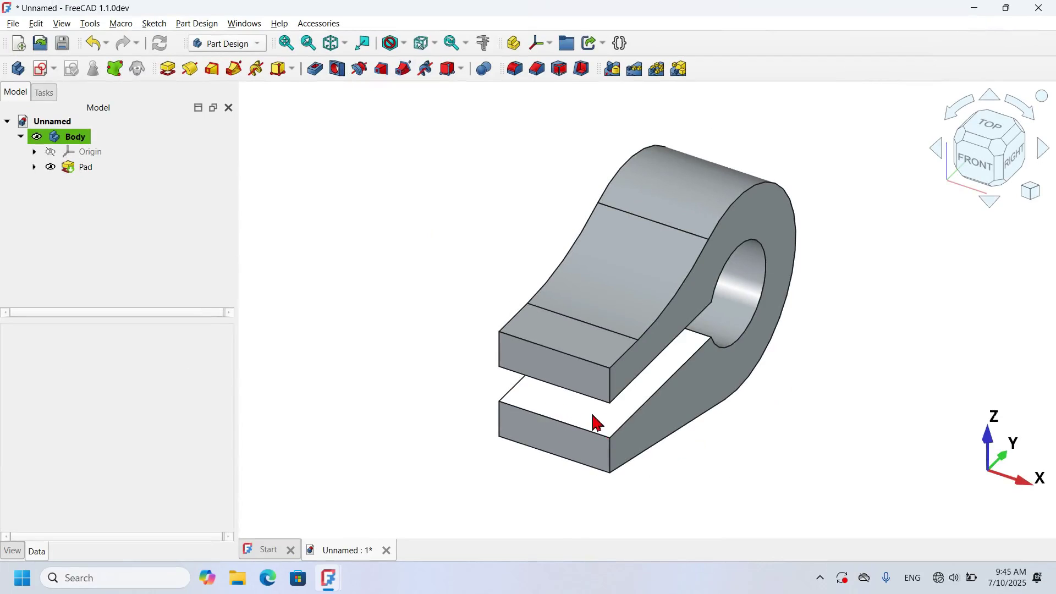
Start a sketch on the lower jaw's inner face, section the view at it, and draw a circle centred on the vertical axis
{"action": "left_click", "coordinate": [588, 413]}
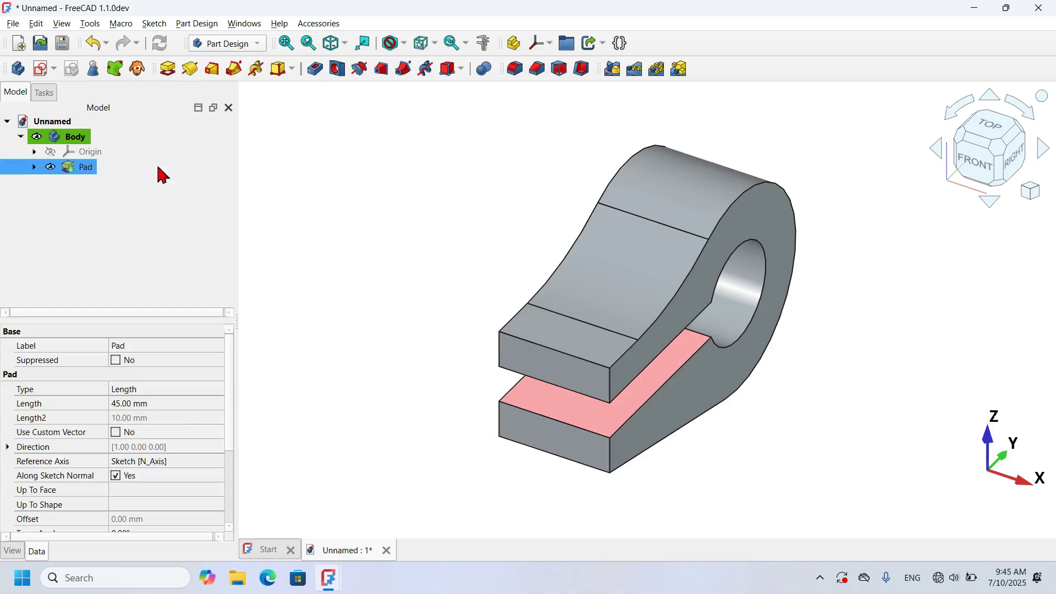
{"action": "left_click", "coordinate": [42, 71]}
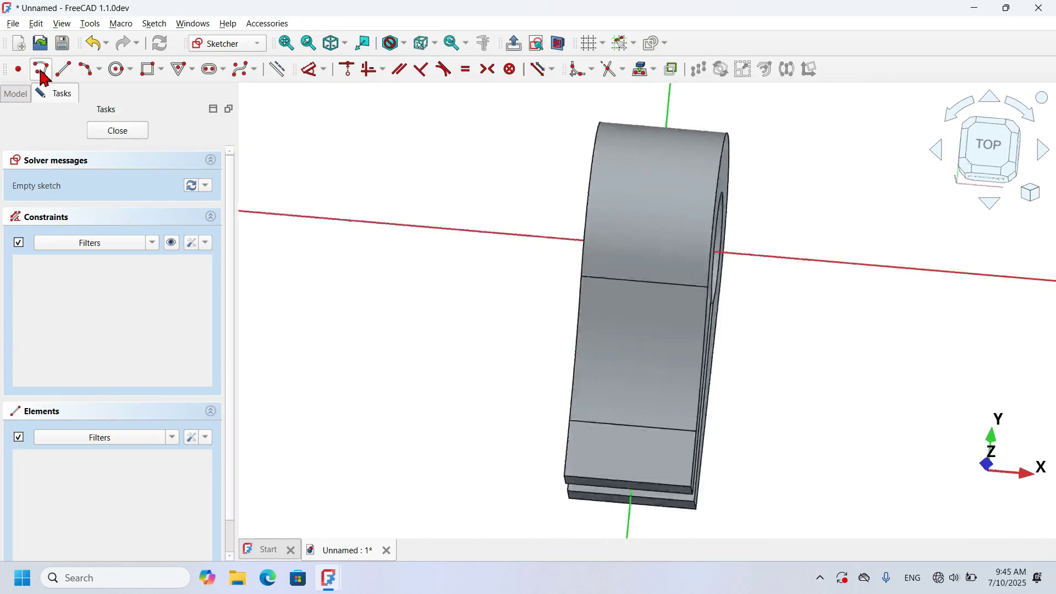
{"action": "left_click", "coordinate": [559, 44]}
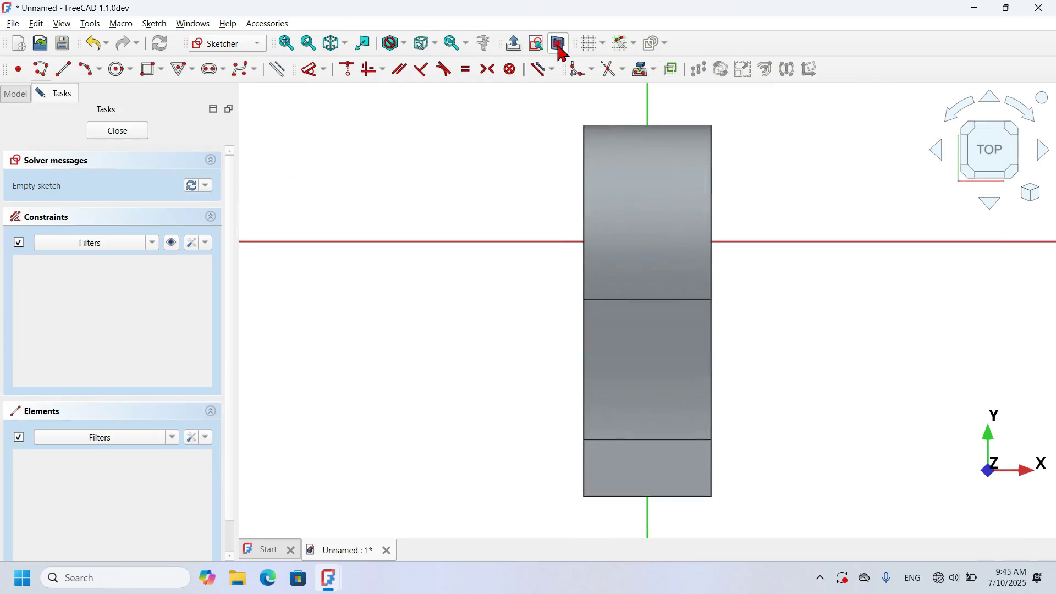
{"action": "left_click", "coordinate": [119, 70]}
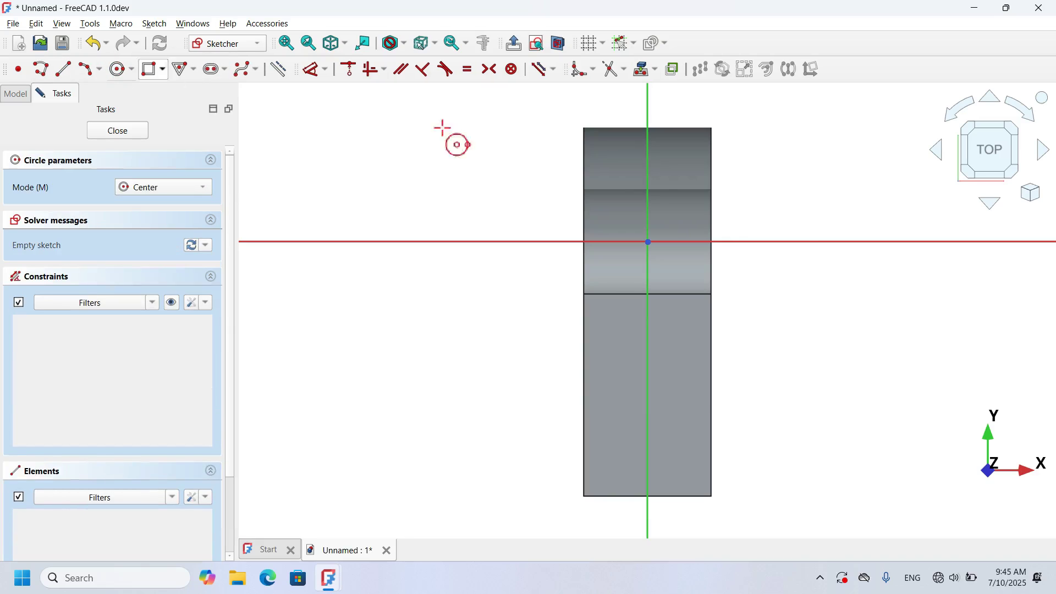
{"action": "left_click", "coordinate": [648, 433]}
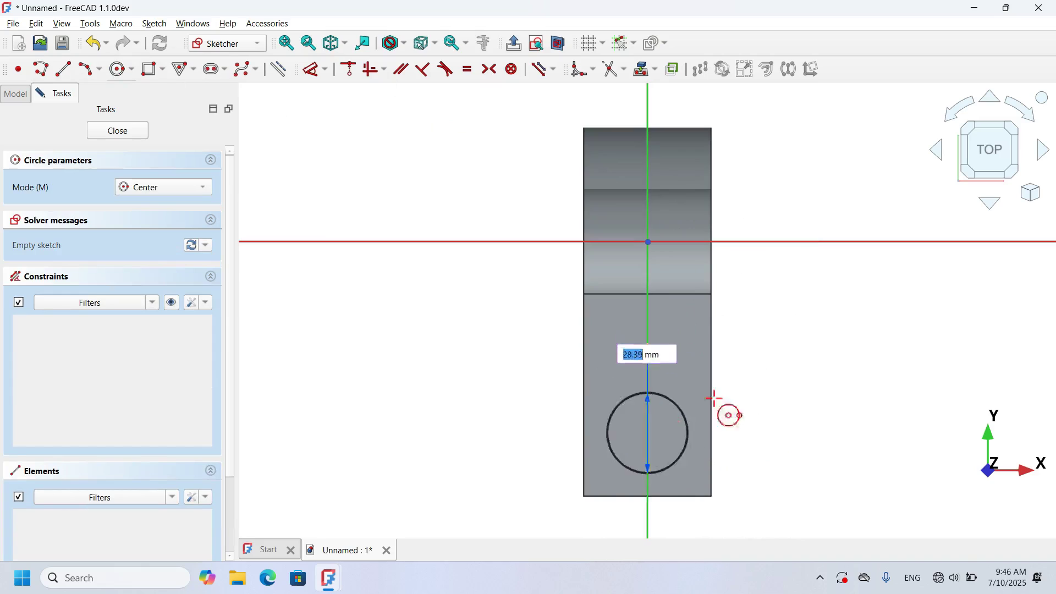
{"action": "left_click", "coordinate": [742, 388]}
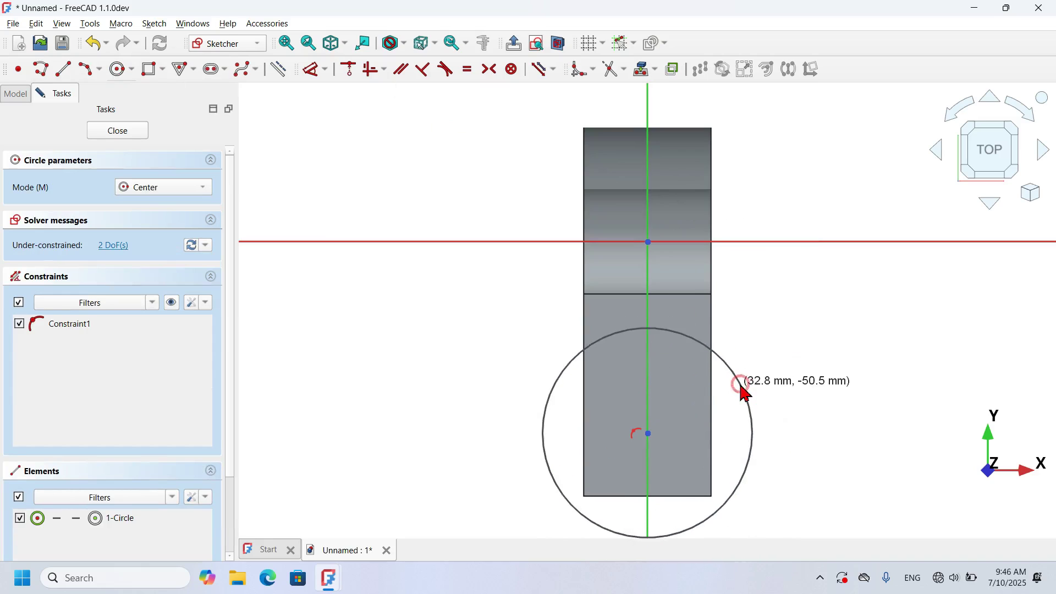
Dimension the circle centre 68 mm from the horizontal axis and close the sketch
{"action": "left_click", "coordinate": [311, 69]}
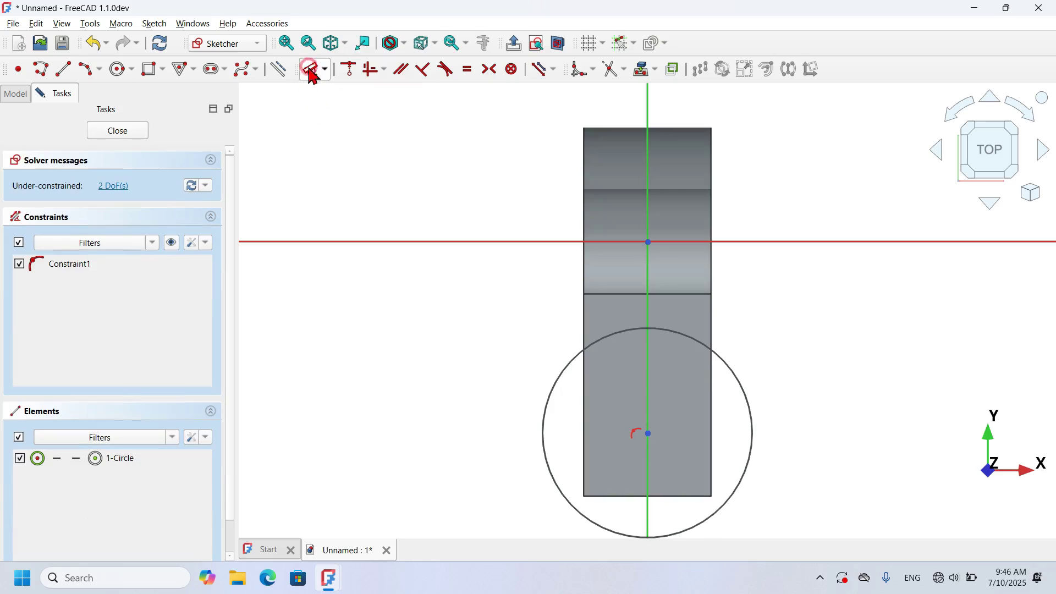
{"action": "left_click", "coordinate": [648, 433]}
{"action": "left_click", "coordinate": [558, 308]}
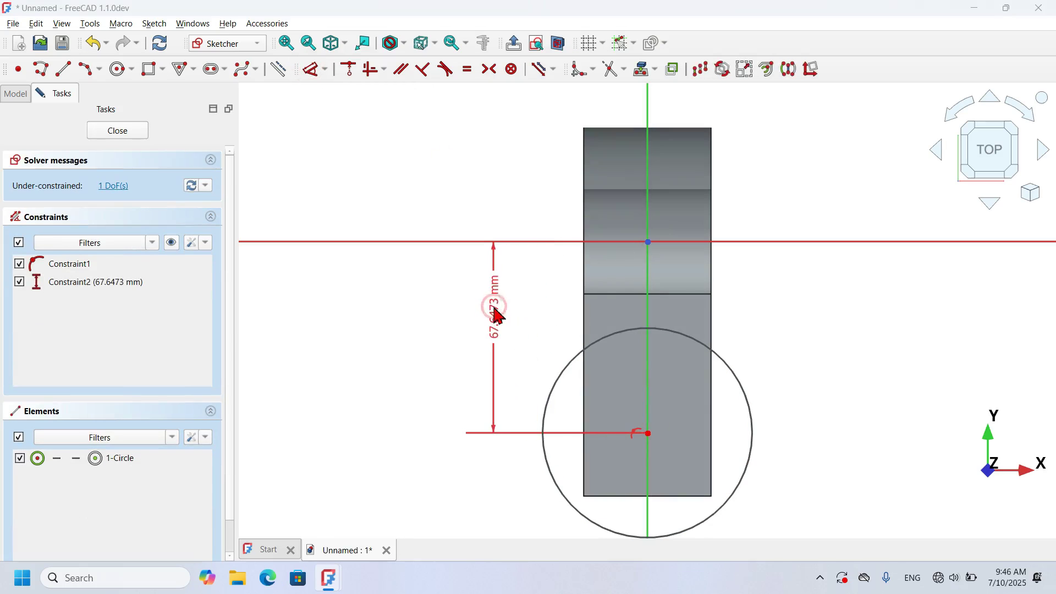
{"action": "left_click", "coordinate": [495, 309]}
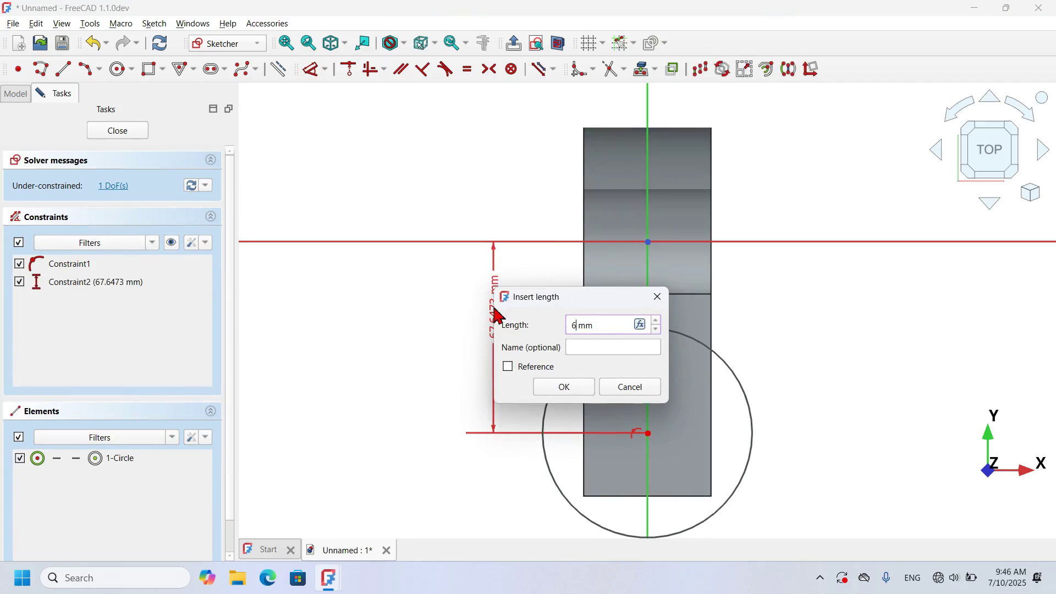
{"action": "key", "text": "Return"}
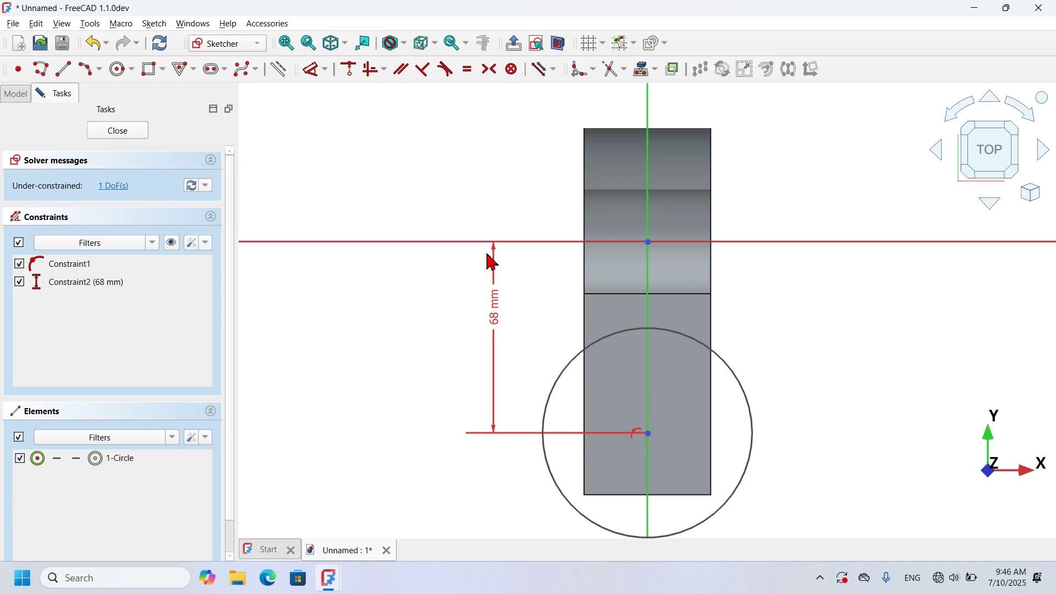
{"action": "left_click", "coordinate": [132, 134]}
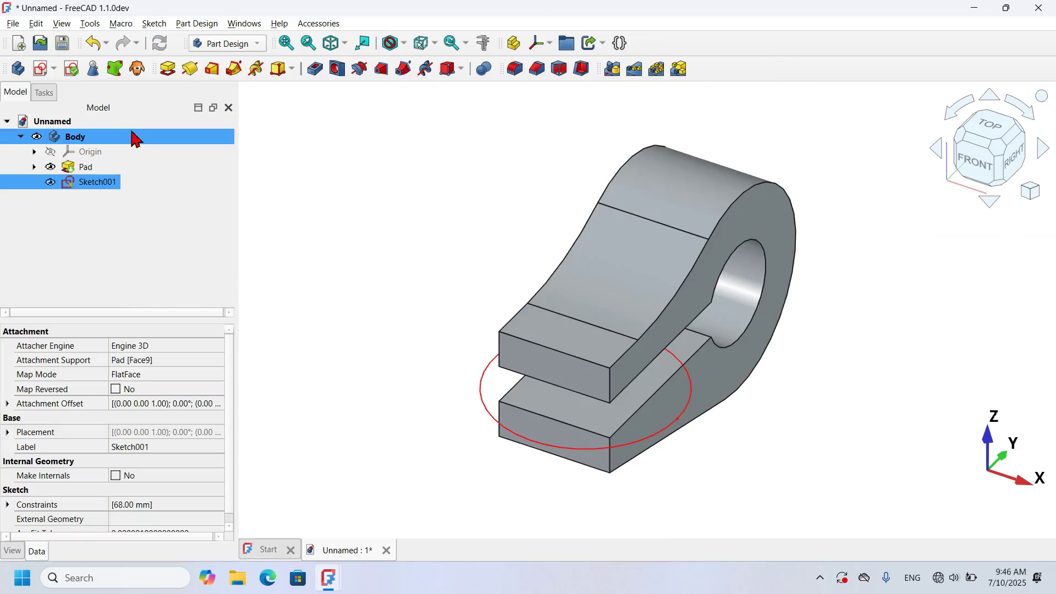
Create a Hole feature from the circle sketch using the ISO metric regular standard
{"action": "left_click", "coordinate": [342, 72]}
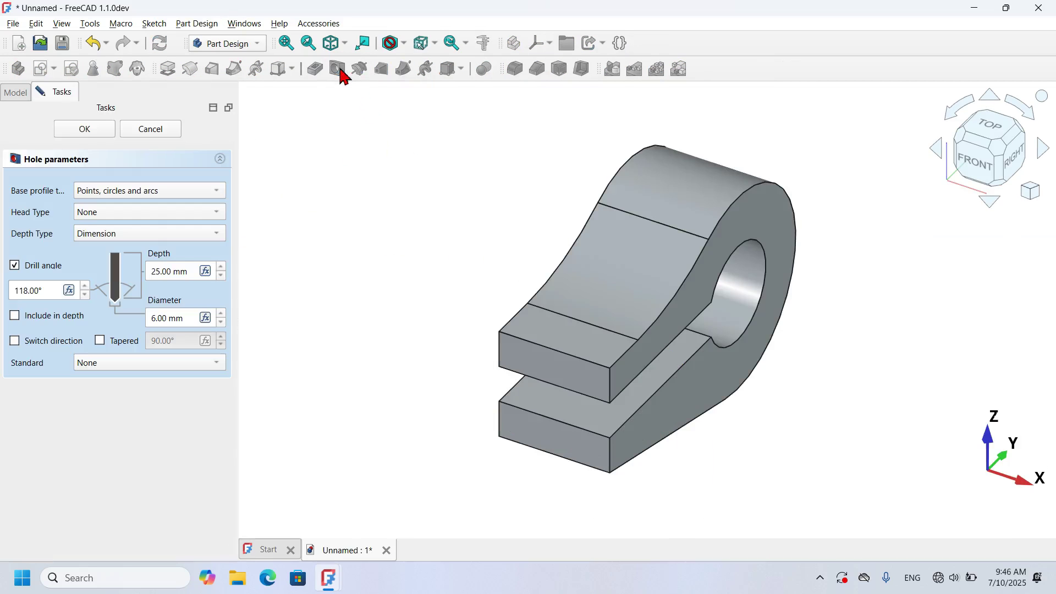
{"action": "left_click", "coordinate": [1020, 159]}
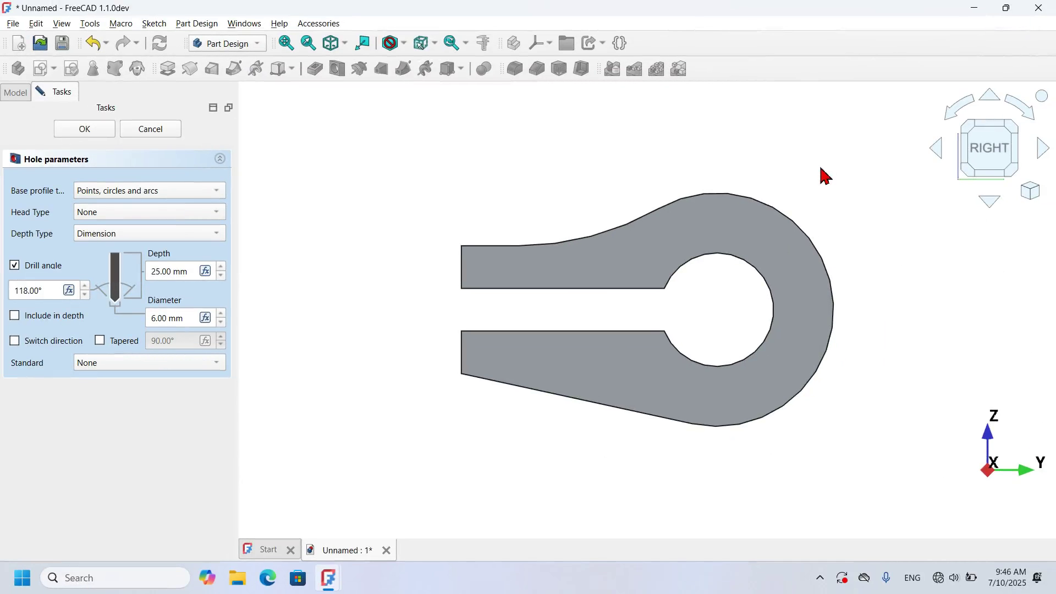
{"action": "middle_click_drag", "start_coordinate": [690, 168], "coordinate": [722, 255]}
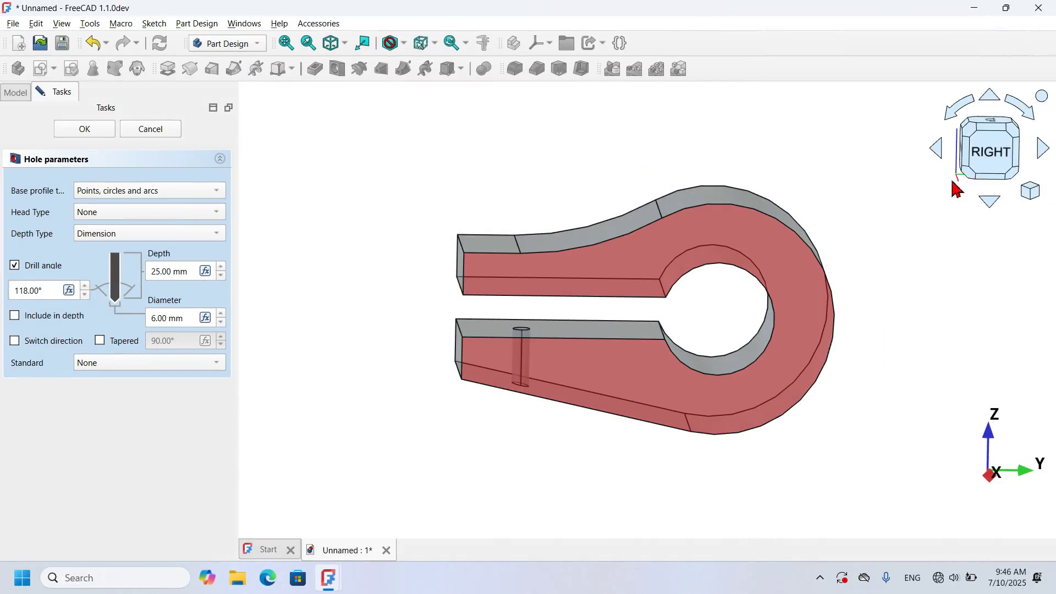
{"action": "left_click", "coordinate": [982, 149]}
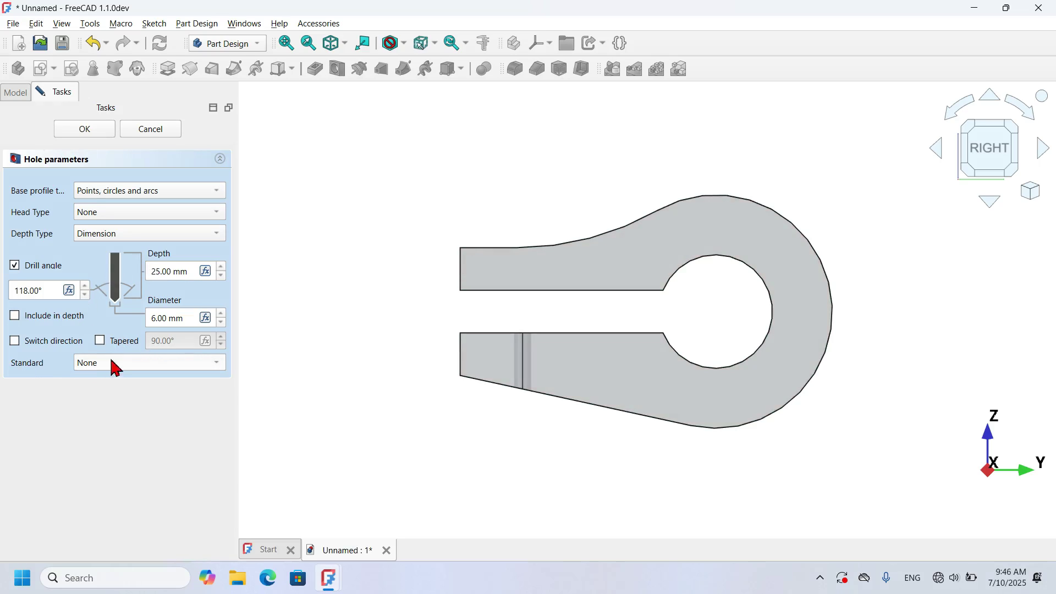
{"action": "left_click", "coordinate": [176, 364]}
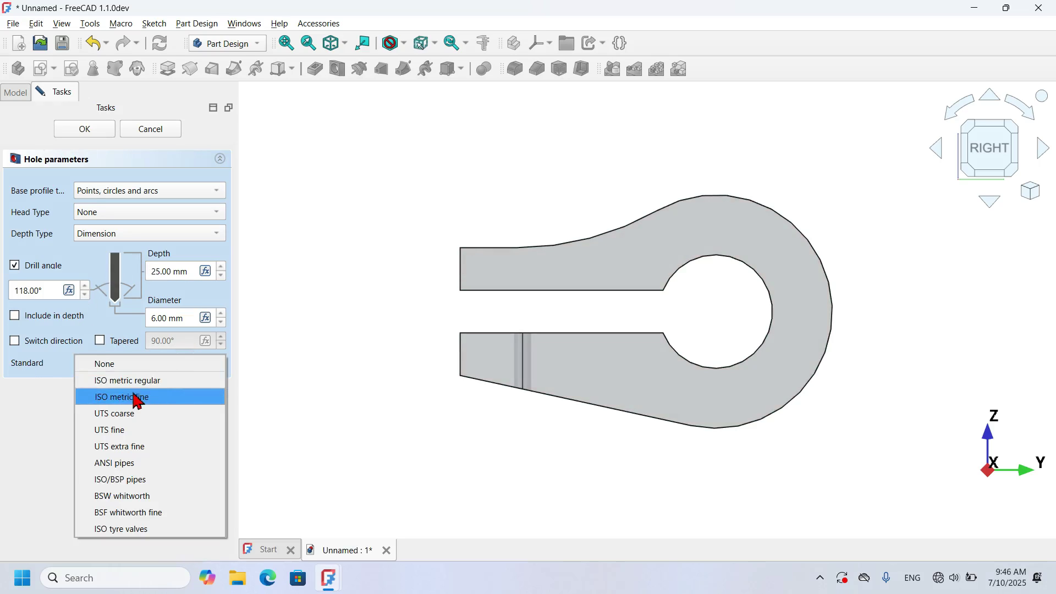
{"action": "left_click", "coordinate": [178, 385]}
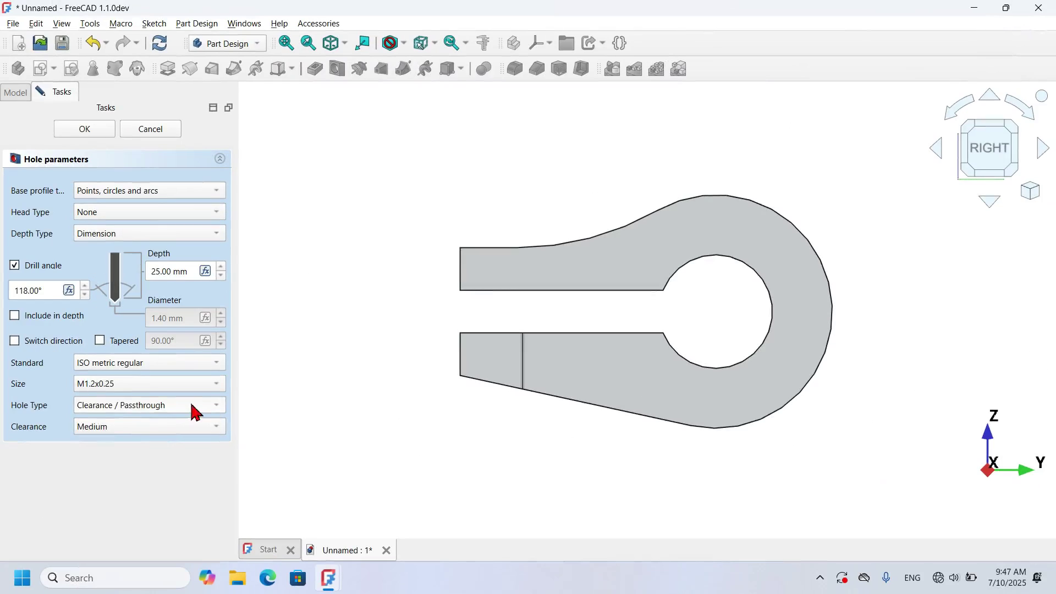
Make the lower jaw hole an M10x1.5 modeled thread, recompute it and confirm the feature
{"action": "left_click", "coordinate": [201, 405]}
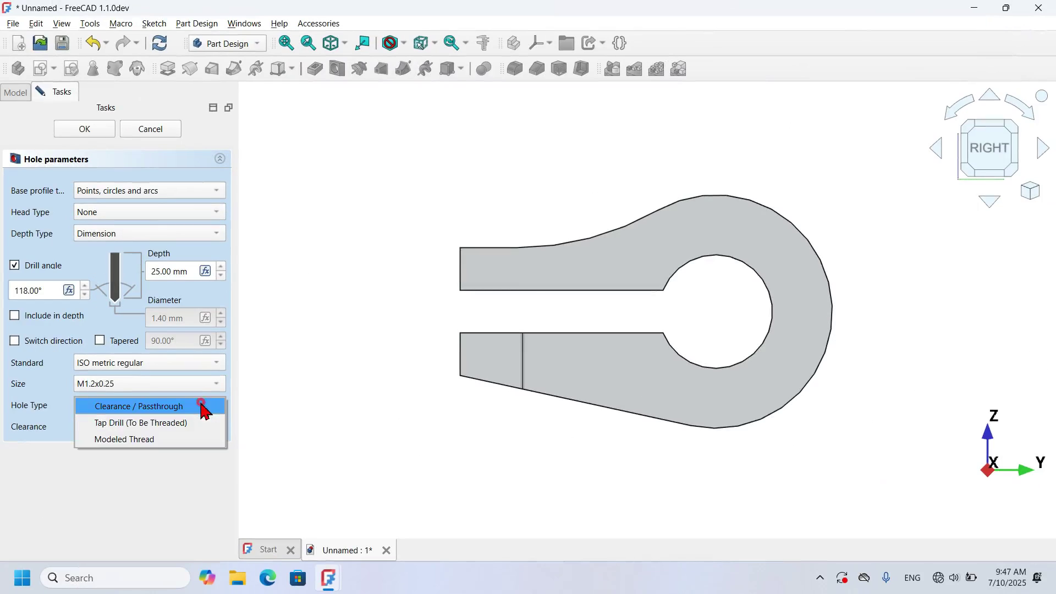
{"action": "left_click", "coordinate": [182, 440]}
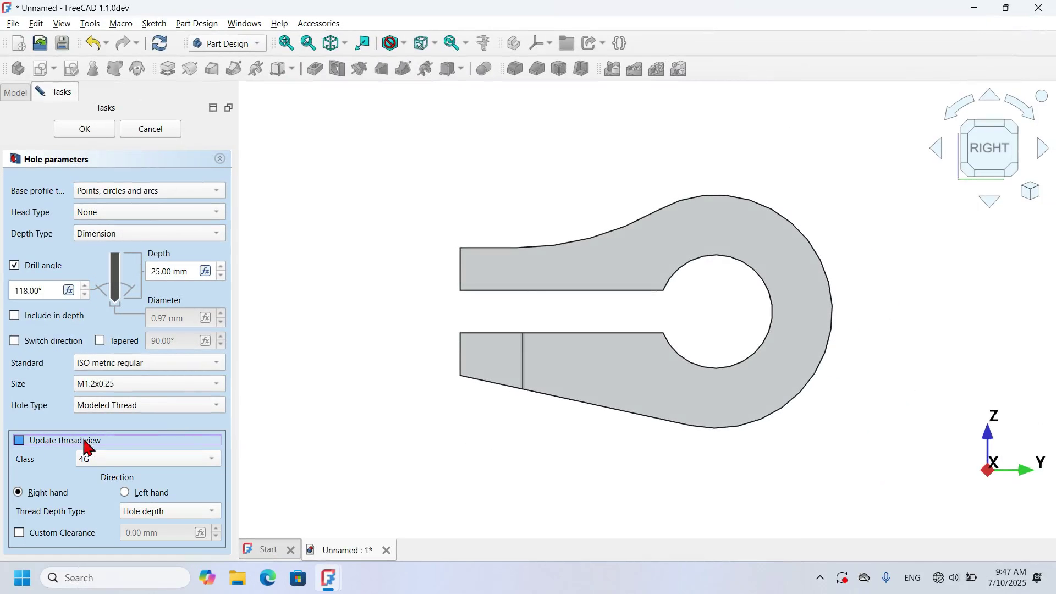
{"action": "scroll", "coordinate": [530, 302], "scroll_direction": "up", "scroll_amount": 4}
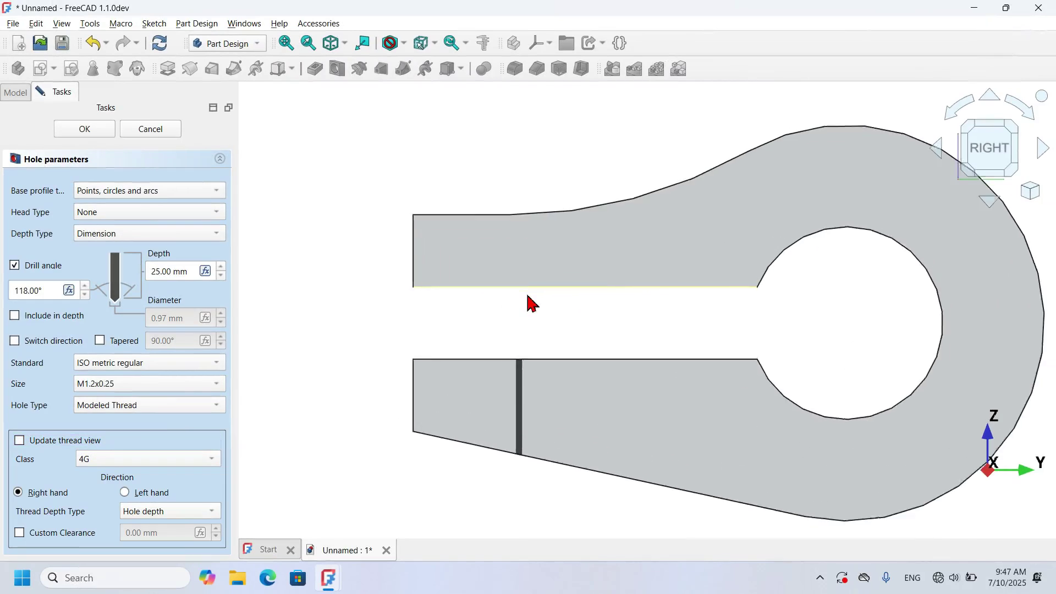
{"action": "left_click", "coordinate": [198, 384]}
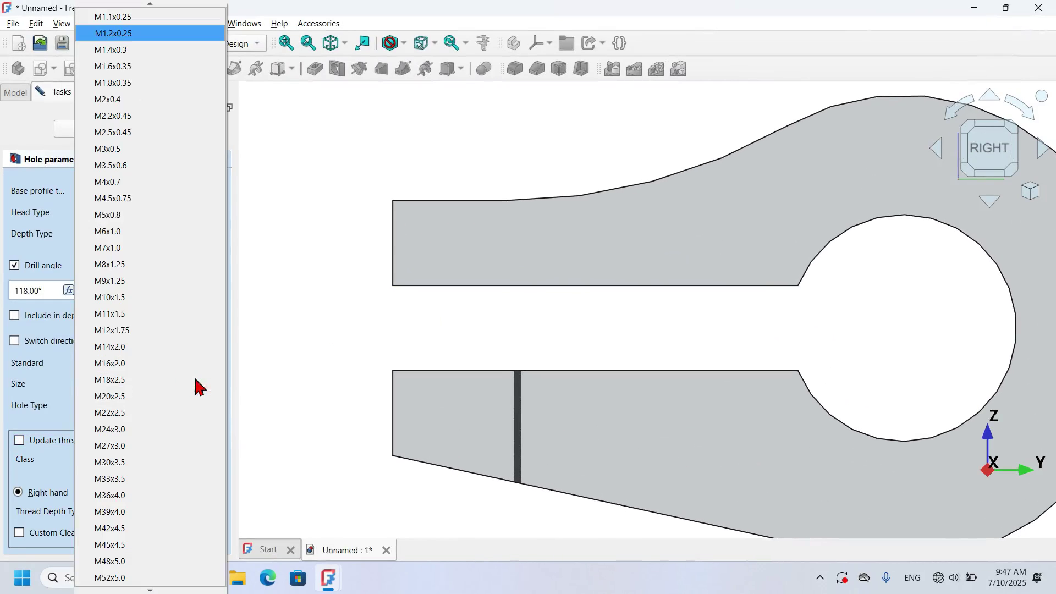
{"action": "left_click", "coordinate": [142, 306]}
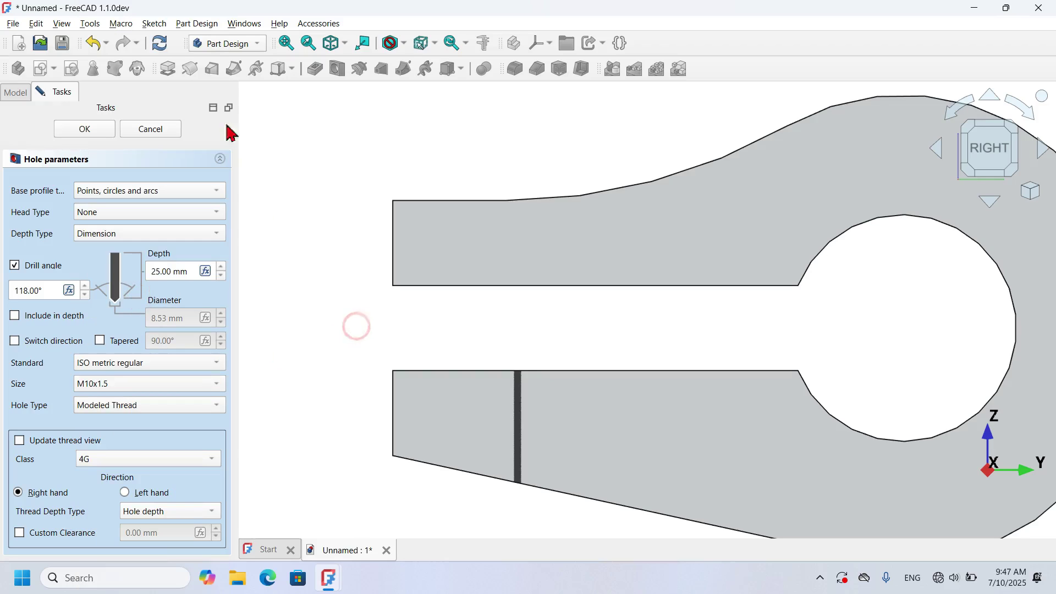
{"action": "left_click", "coordinate": [161, 44]}
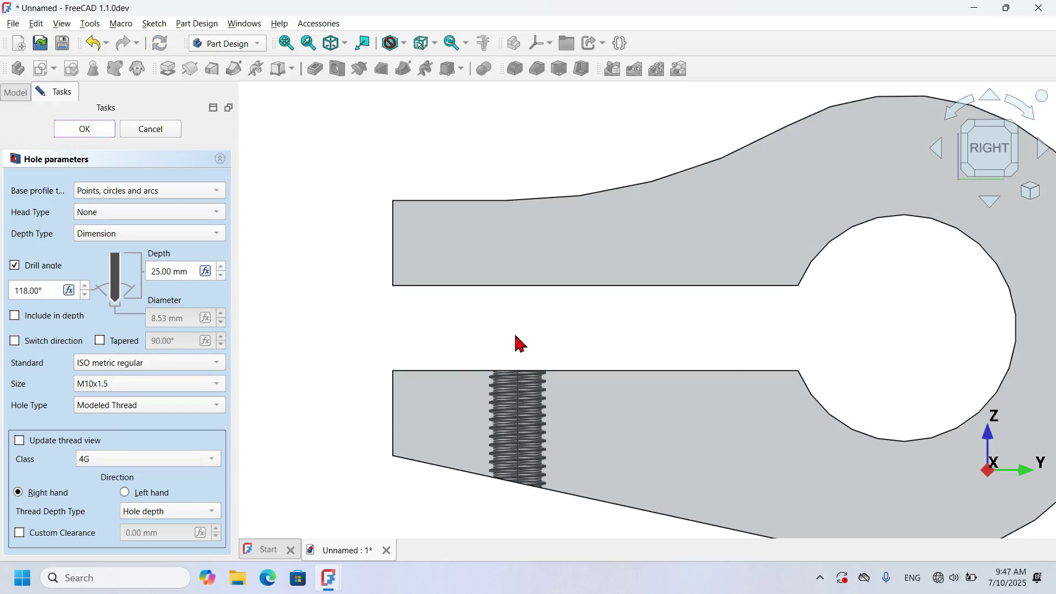
{"action": "key", "text": "Return"}
Examine the threaded hole in the lower jaw, and the screw boss and lower jaw hole on the finished v003 clamp model
{"action": "middle_click_drag", "start_coordinate": [510, 348], "coordinate": [604, 358]}
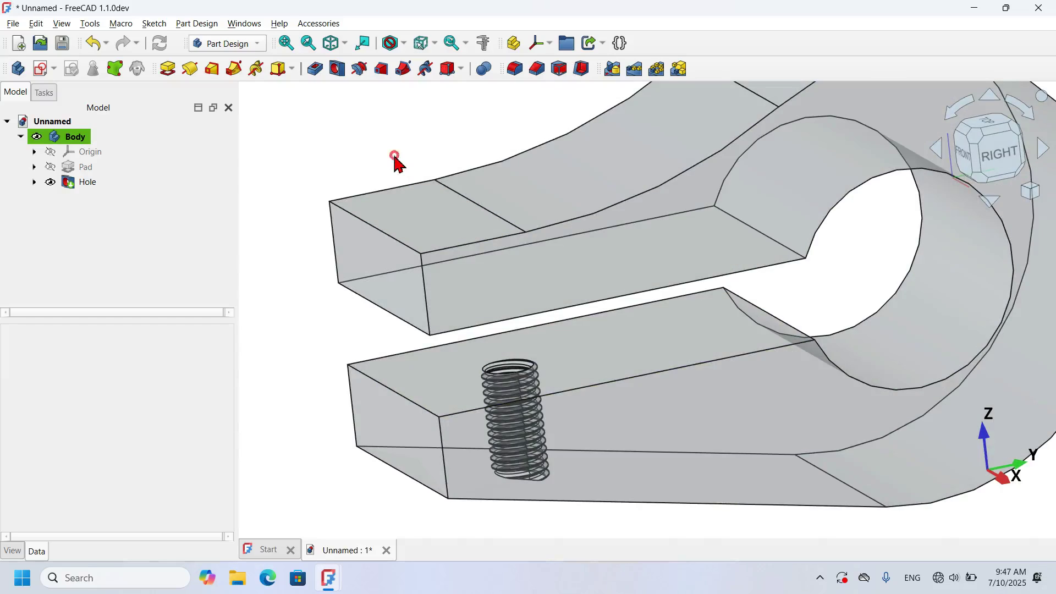
{"action": "key", "text": "0"}
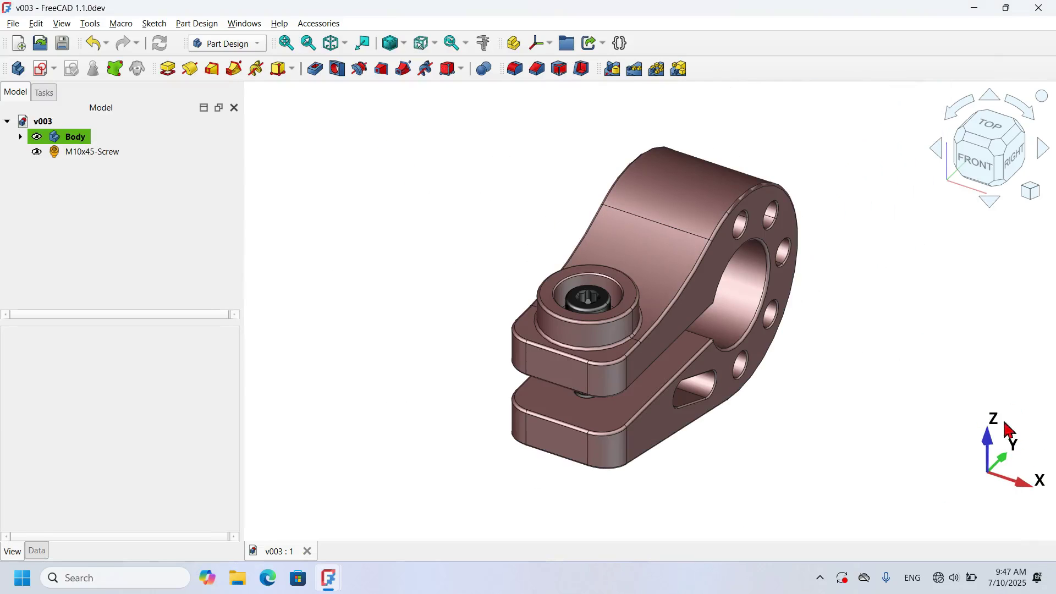
{"action": "scroll", "coordinate": [867, 384], "scroll_direction": "up", "scroll_amount": 3}
{"action": "middle_click_drag", "start_coordinate": [867, 384], "coordinate": [733, 323]}
{"action": "scroll", "coordinate": [669, 490], "scroll_direction": "down", "scroll_amount": 2}
{"action": "scroll", "coordinate": [671, 492], "scroll_direction": "up", "scroll_amount": 5}
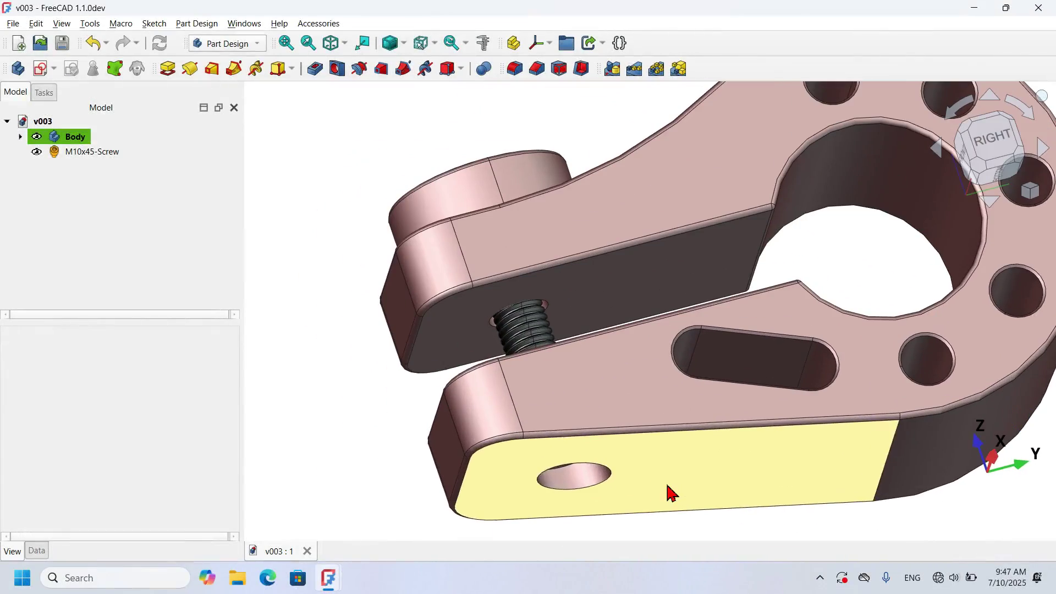
{"action": "middle_click_drag", "start_coordinate": [585, 487], "coordinate": [596, 182]}
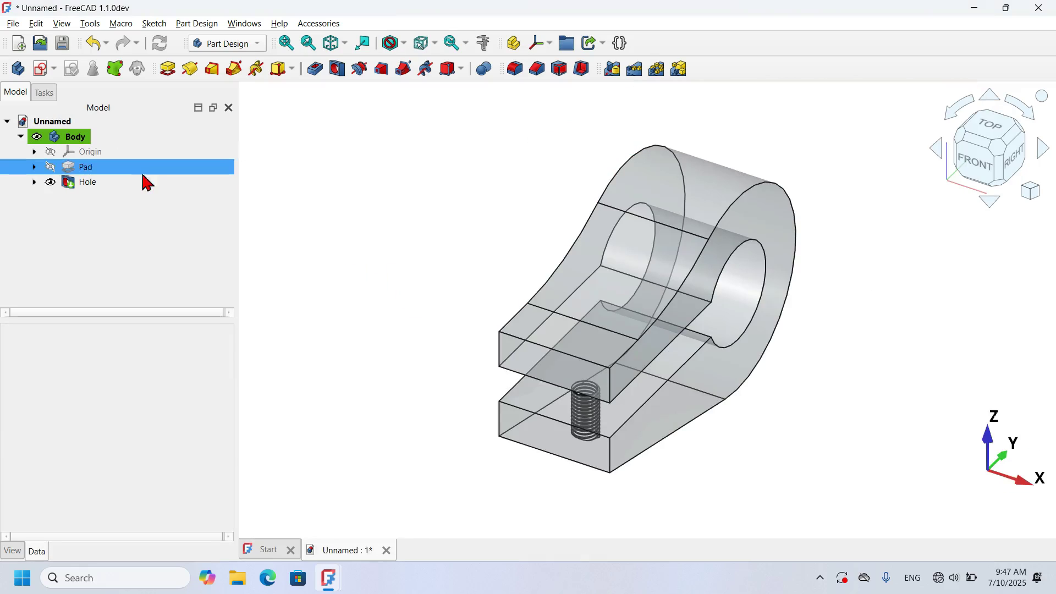
Start a new sketch on the YZ plane and section the clamp at the sketch plane
{"action": "left_click", "coordinate": [42, 69]}
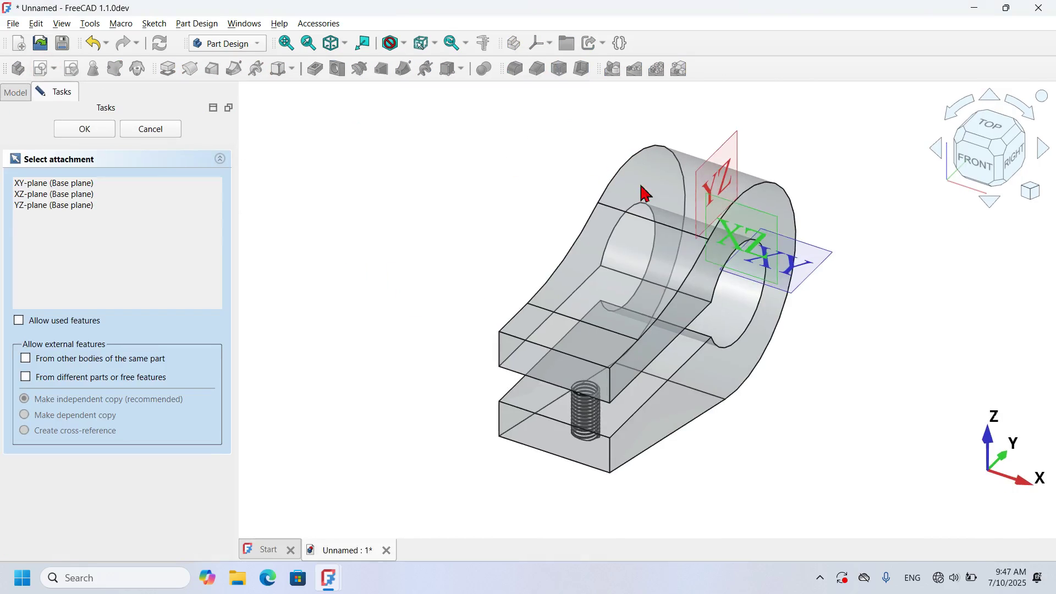
{"action": "left_click", "coordinate": [720, 171]}
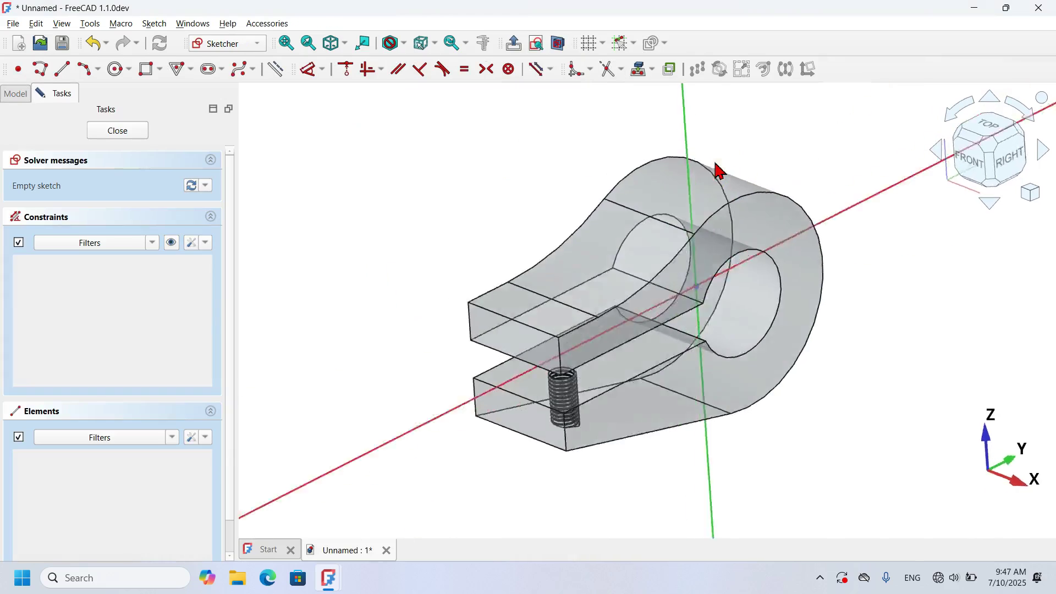
{"action": "scroll", "coordinate": [539, 338], "scroll_direction": "up", "scroll_amount": 2}
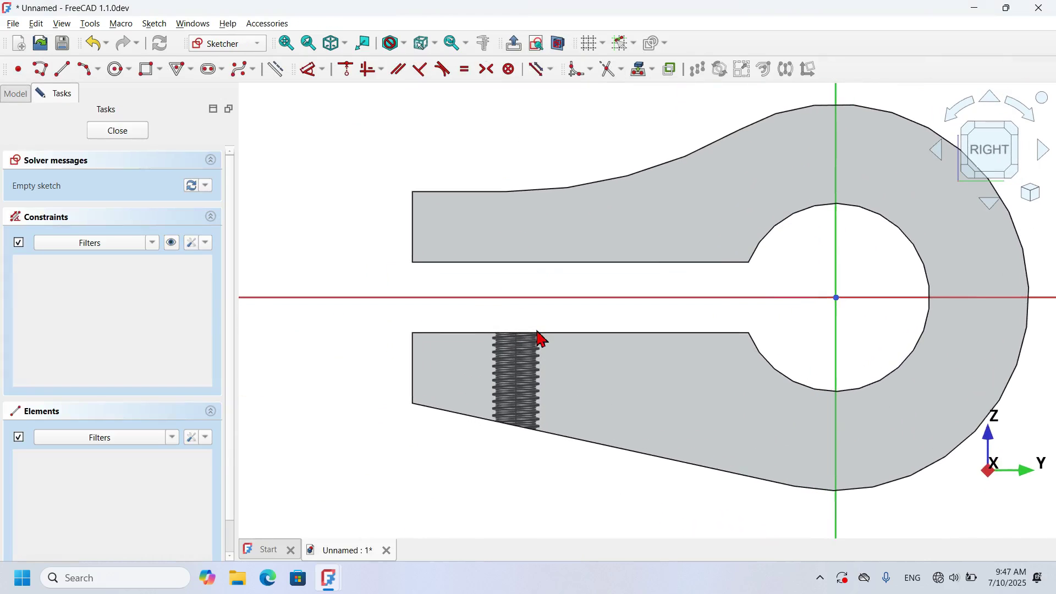
{"action": "left_click", "coordinate": [560, 45]}
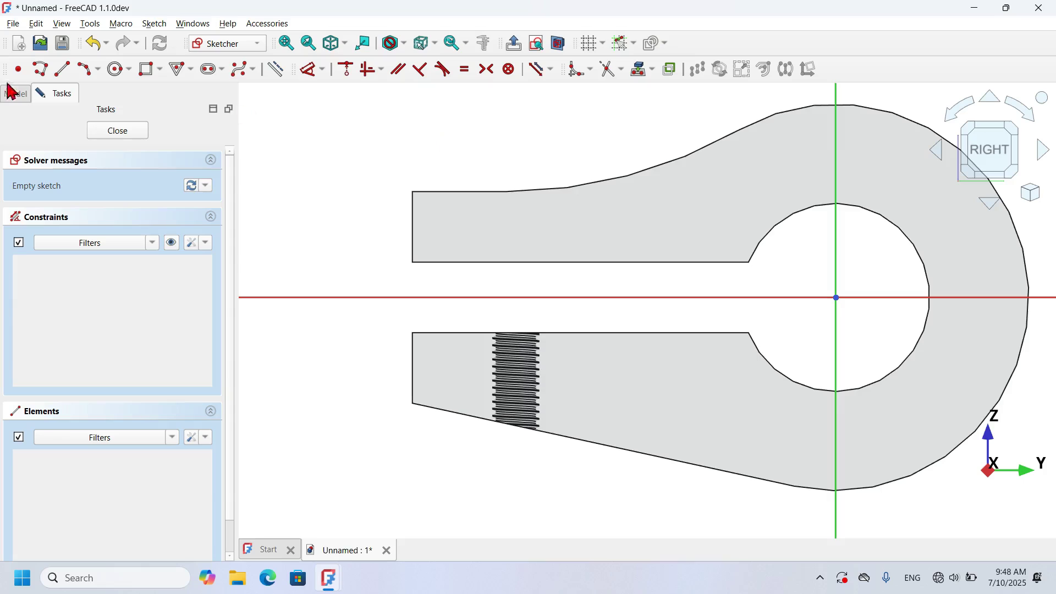
Draw a vertical construction line through both jaws along the threaded hole, about 69.5 mm from the vertical axis
{"action": "left_click", "coordinate": [275, 69]}
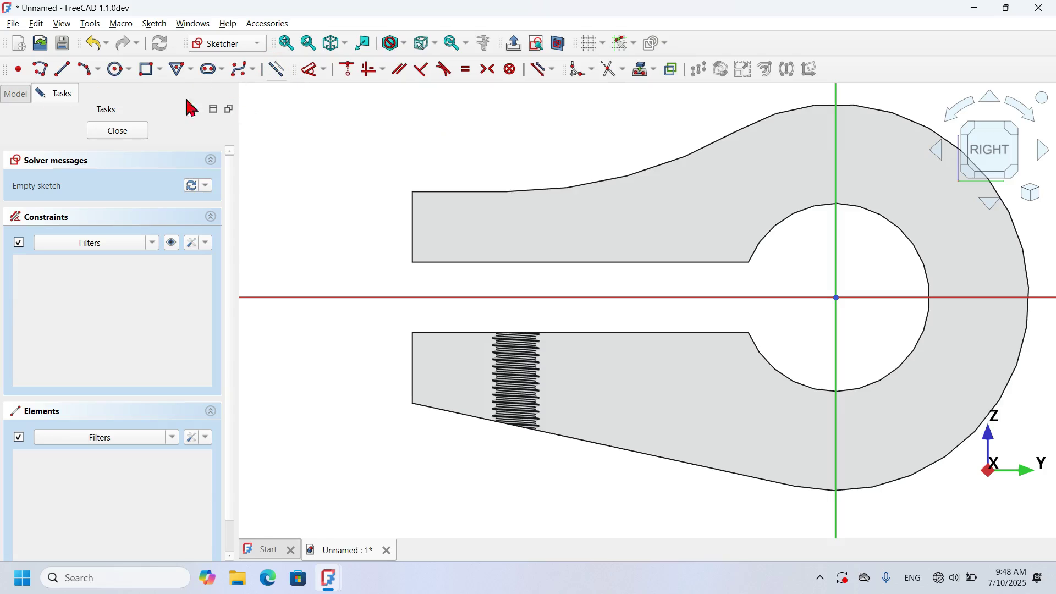
{"action": "left_click", "coordinate": [66, 68]}
{"action": "left_click", "coordinate": [509, 147]}
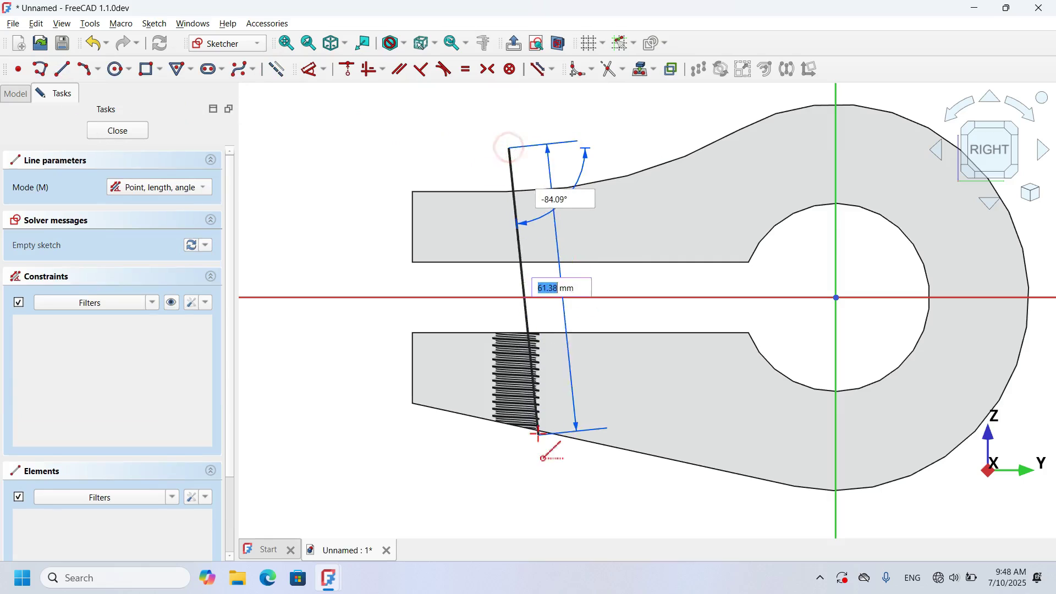
{"action": "left_click", "coordinate": [513, 513]}
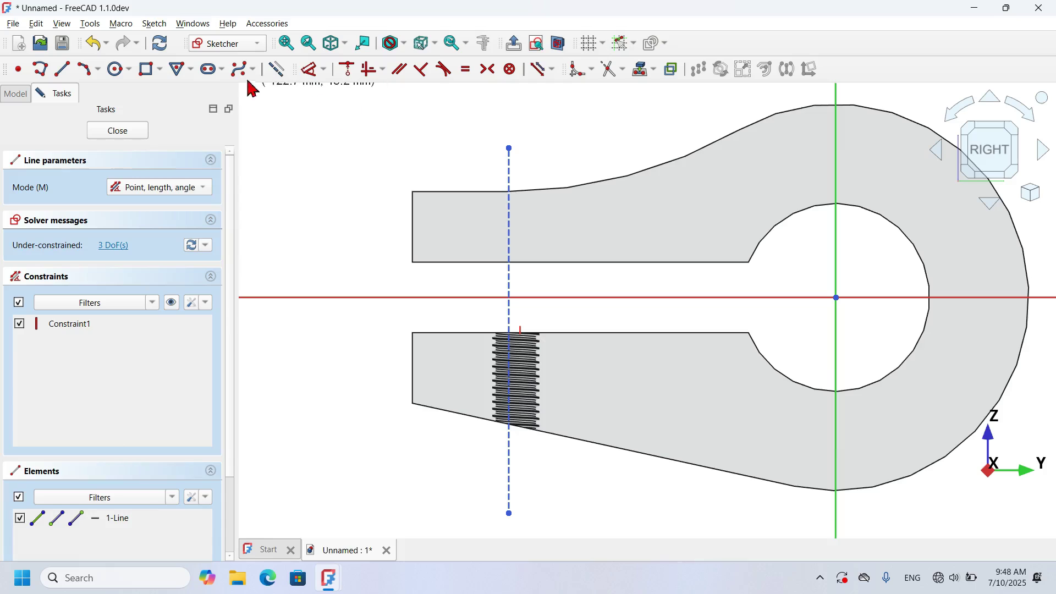
Set the vertical construction line's distance from the vertical axis to 68 mm and its length to 120 mm
{"action": "left_click", "coordinate": [311, 69]}
{"action": "left_click", "coordinate": [509, 200]}
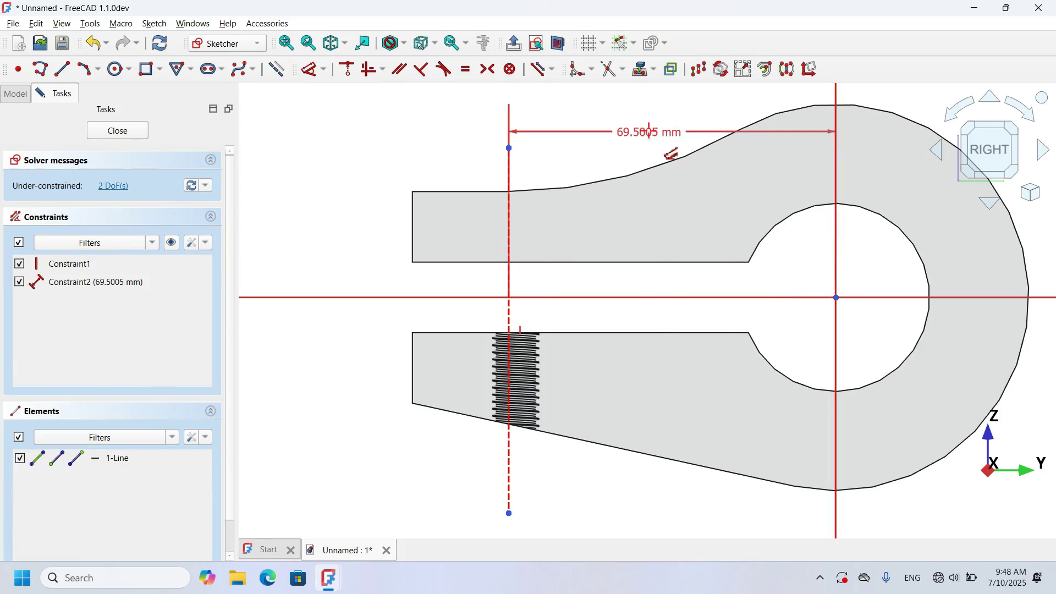
{"action": "left_click", "coordinate": [653, 139]}
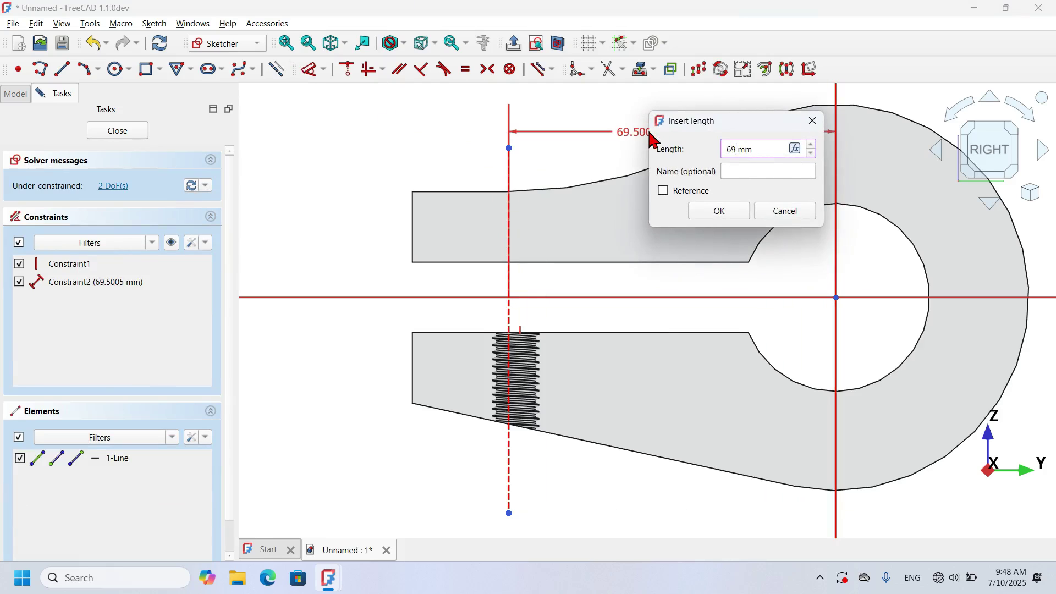
{"action": "key", "text": "Return"}
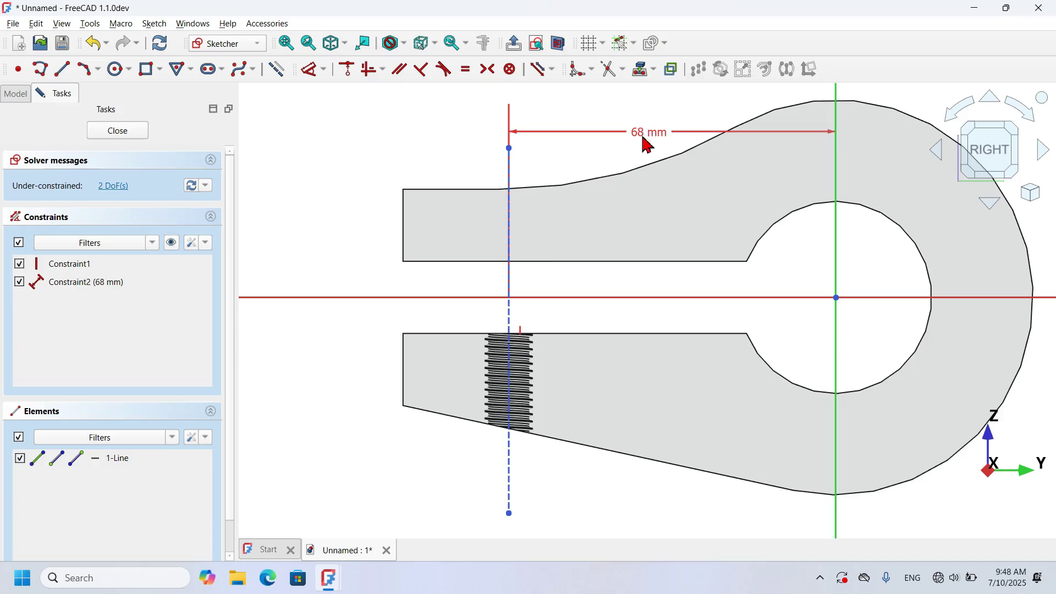
{"action": "left_click", "coordinate": [509, 258]}
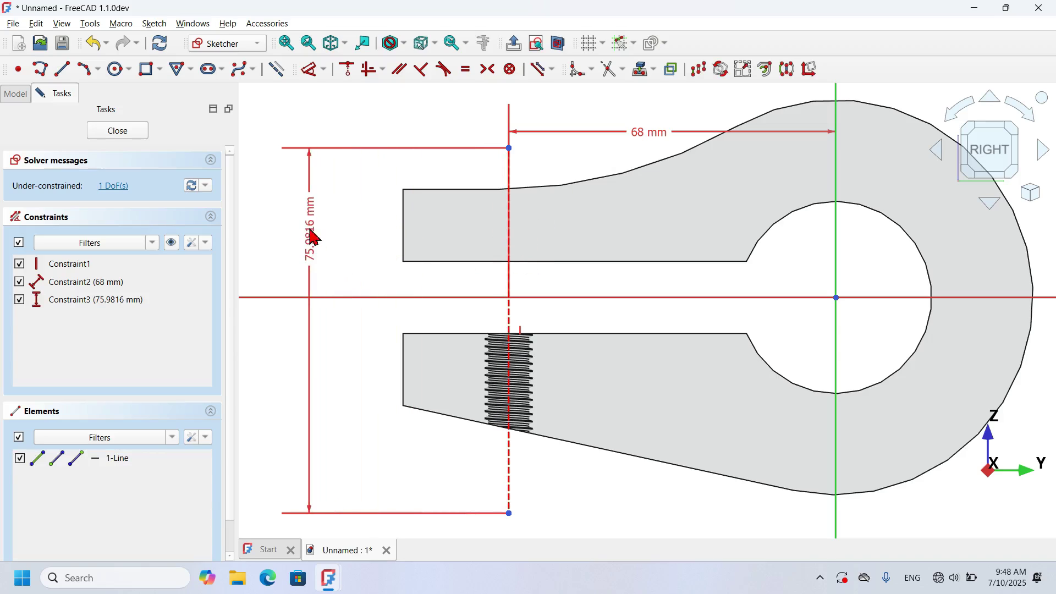
{"action": "left_click", "coordinate": [311, 234]}
{"action": "type", "text": "120"}
{"action": "key", "text": "Return"}
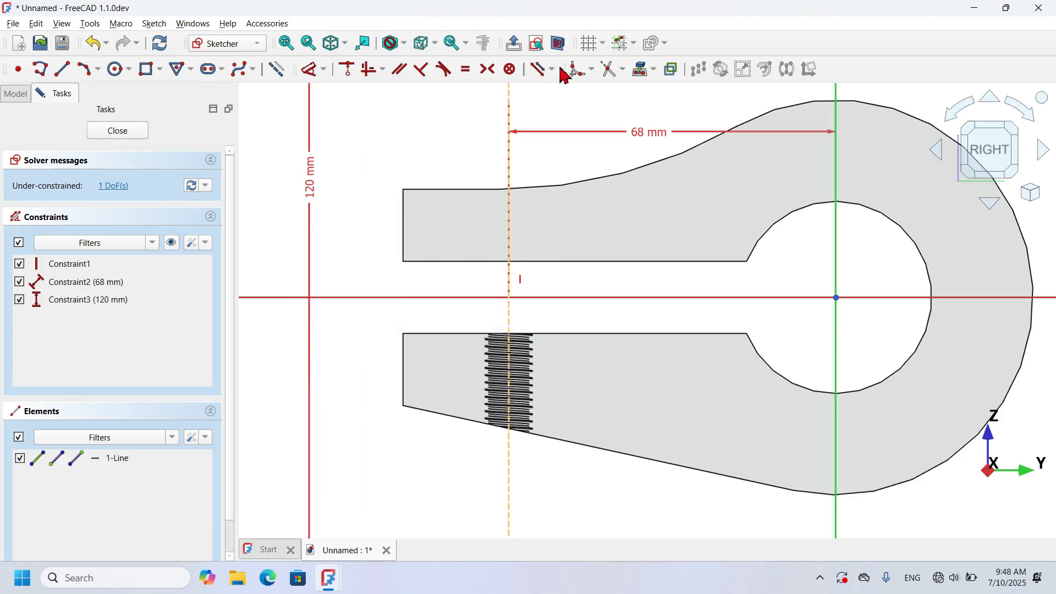
Make the construction line's endpoints symmetric about the horizontal axis and hide all the sketch constraints
{"action": "left_click", "coordinate": [487, 68]}
{"action": "scroll", "coordinate": [551, 247], "scroll_direction": "down", "scroll_amount": 4}
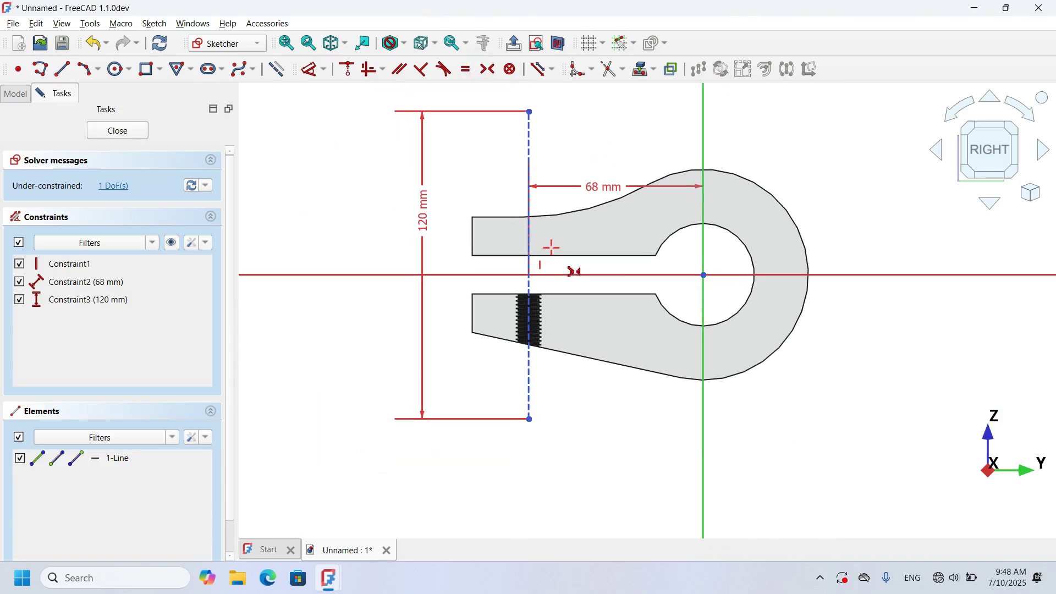
{"action": "left_click", "coordinate": [530, 111]}
{"action": "left_click", "coordinate": [530, 419]}
{"action": "left_click", "coordinate": [463, 275]}
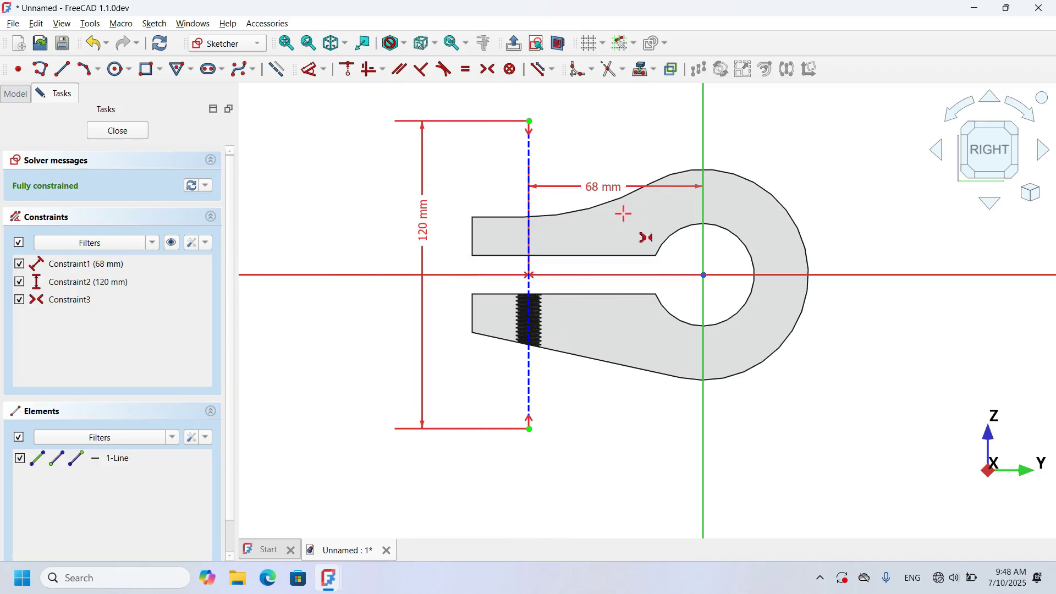
{"action": "left_click", "coordinate": [173, 243]}
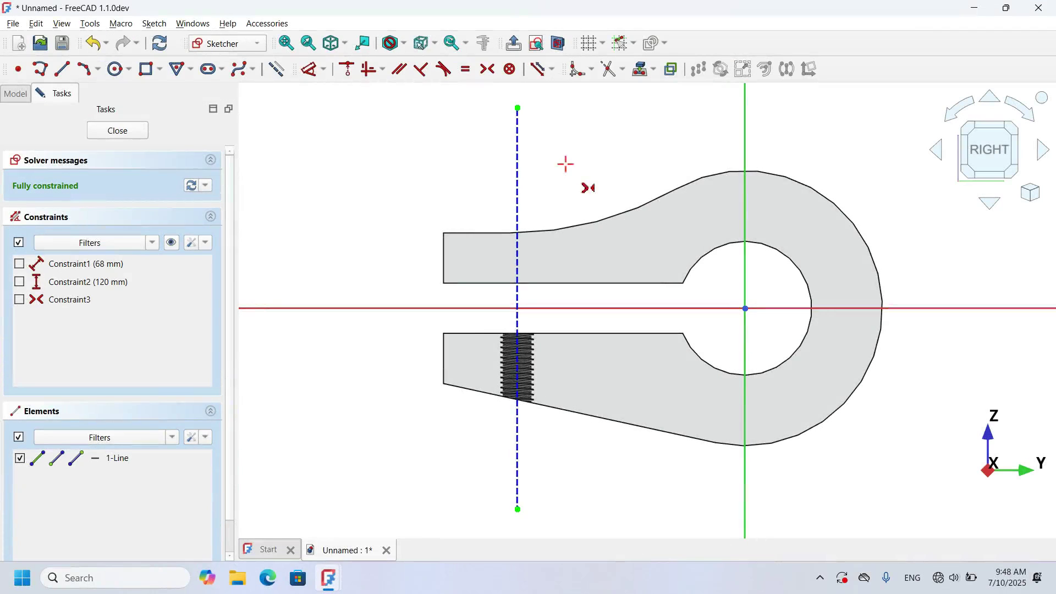
{"action": "key", "text": "Escape"}
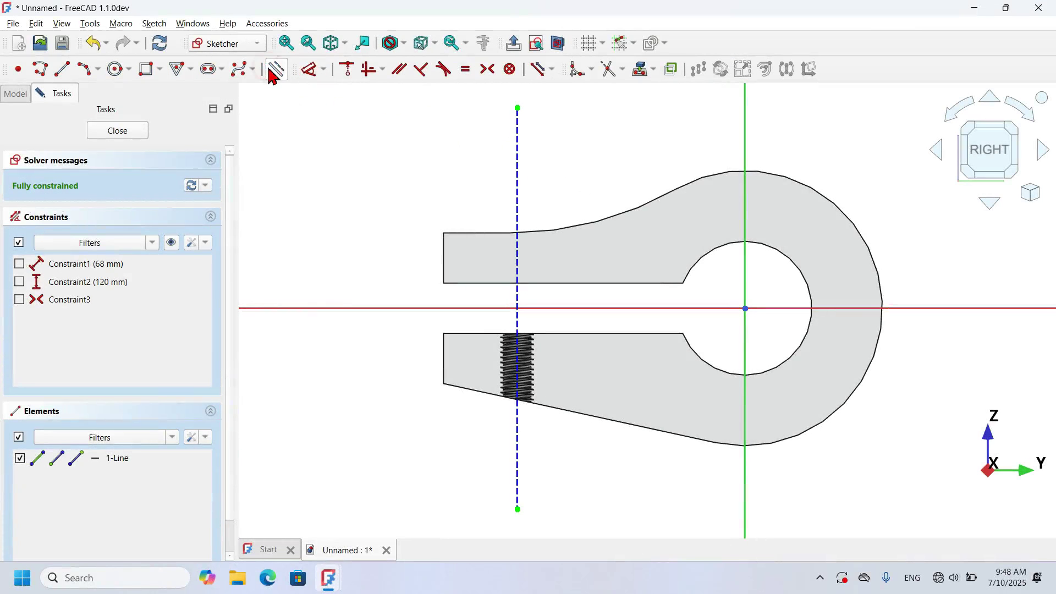
Draw a solid-geometry rectangle just above the upper jaw with its inner side on the construction line
{"action": "scroll", "coordinate": [561, 116], "scroll_direction": "up", "scroll_amount": 2}
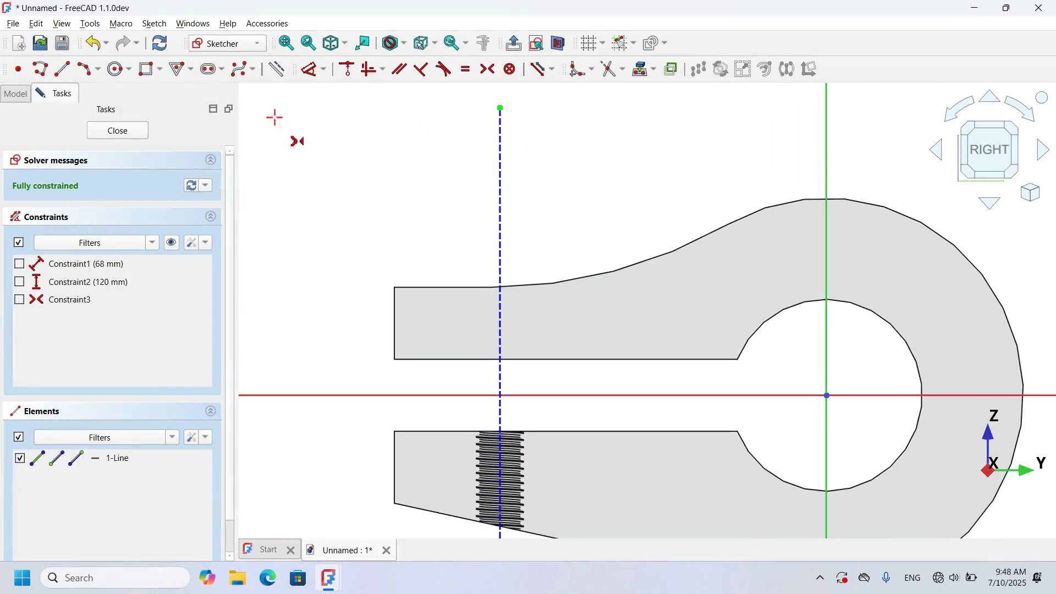
{"action": "left_click", "coordinate": [146, 69]}
{"action": "left_click", "coordinate": [422, 197]}
{"action": "left_click", "coordinate": [500, 271]}
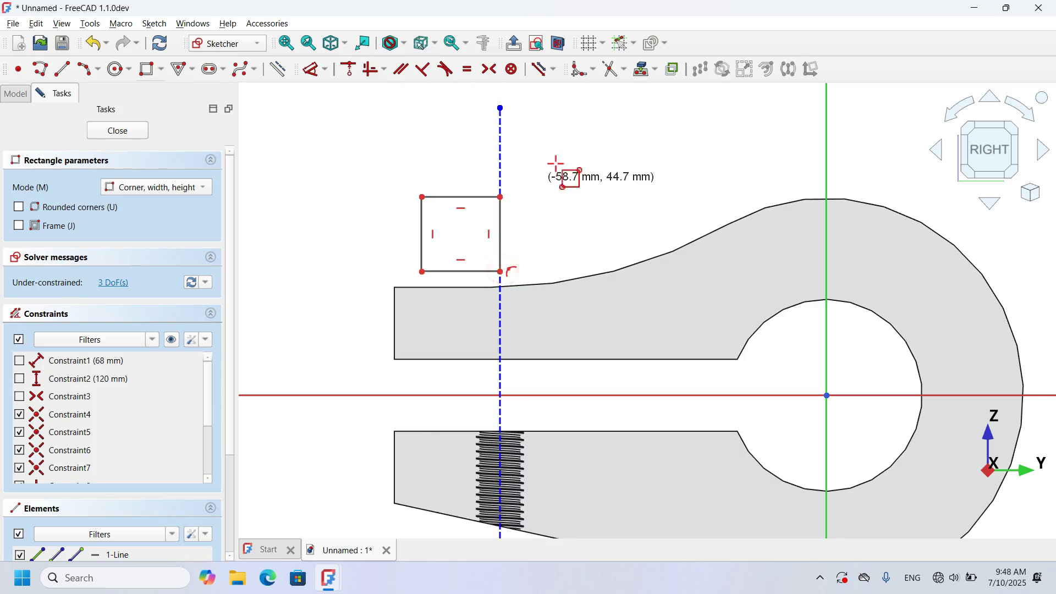
Draw a rectangle about 14.6 mm wide and 19 mm high across the lower jaw's sloped edge, ending on the construction line
{"action": "scroll", "coordinate": [556, 164], "scroll_direction": "down", "scroll_amount": 3}
{"action": "scroll", "coordinate": [499, 417], "scroll_direction": "up", "scroll_amount": 1}
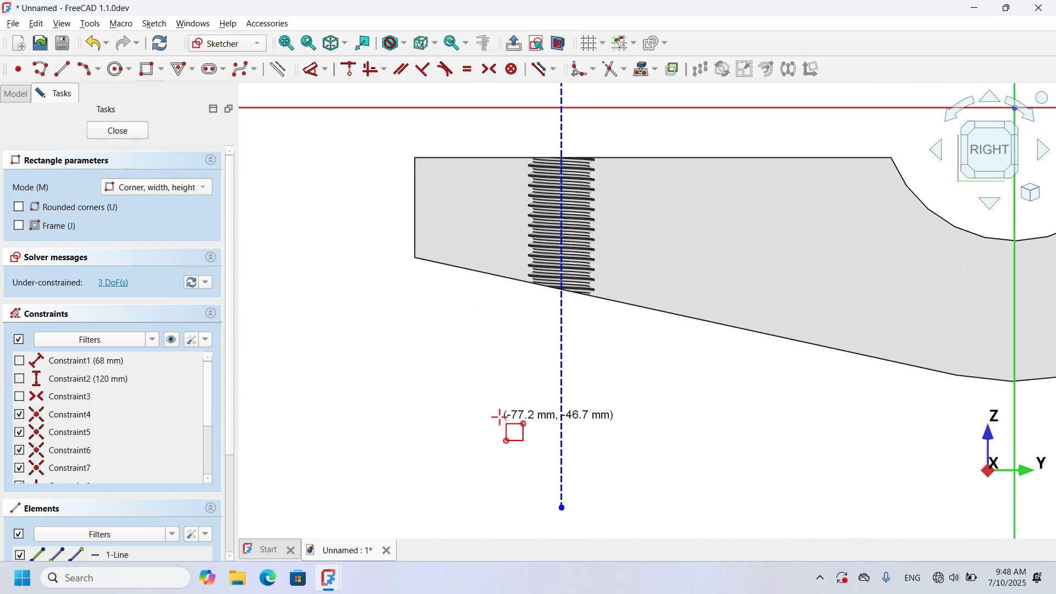
{"action": "left_click", "coordinate": [464, 370]}
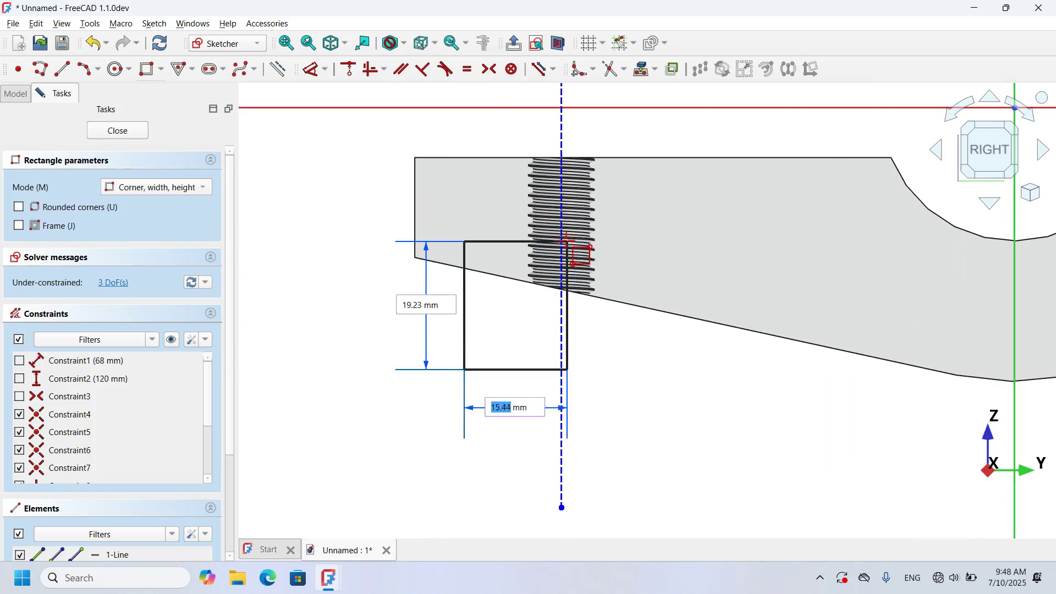
{"action": "left_click", "coordinate": [562, 243]}
{"action": "scroll", "coordinate": [562, 242], "scroll_direction": "down", "scroll_amount": 4}
{"action": "scroll", "coordinate": [567, 120], "scroll_direction": "up", "scroll_amount": 2}
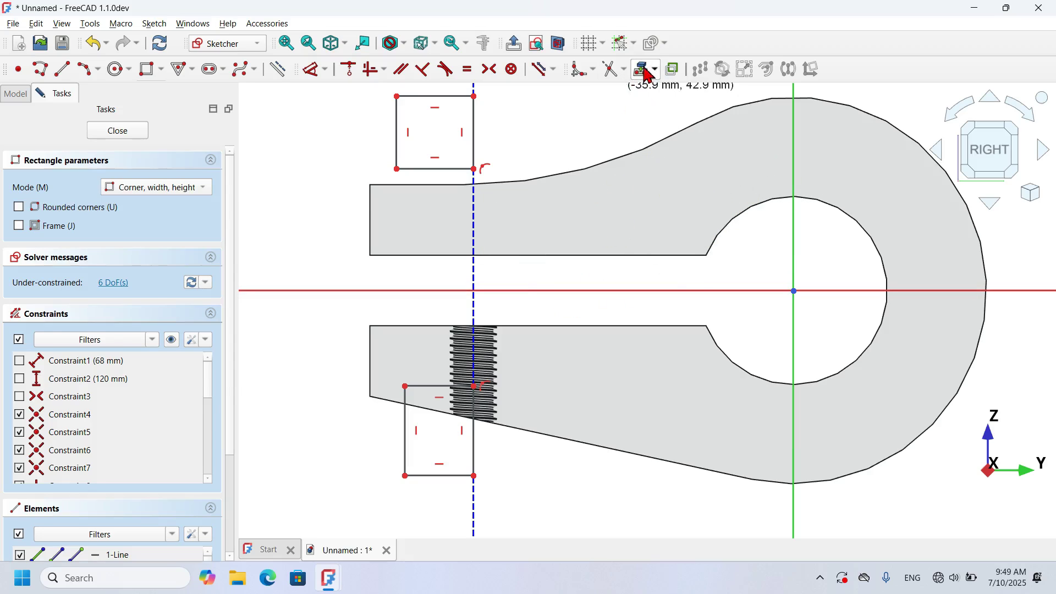
{"action": "key", "text": "Escape"}
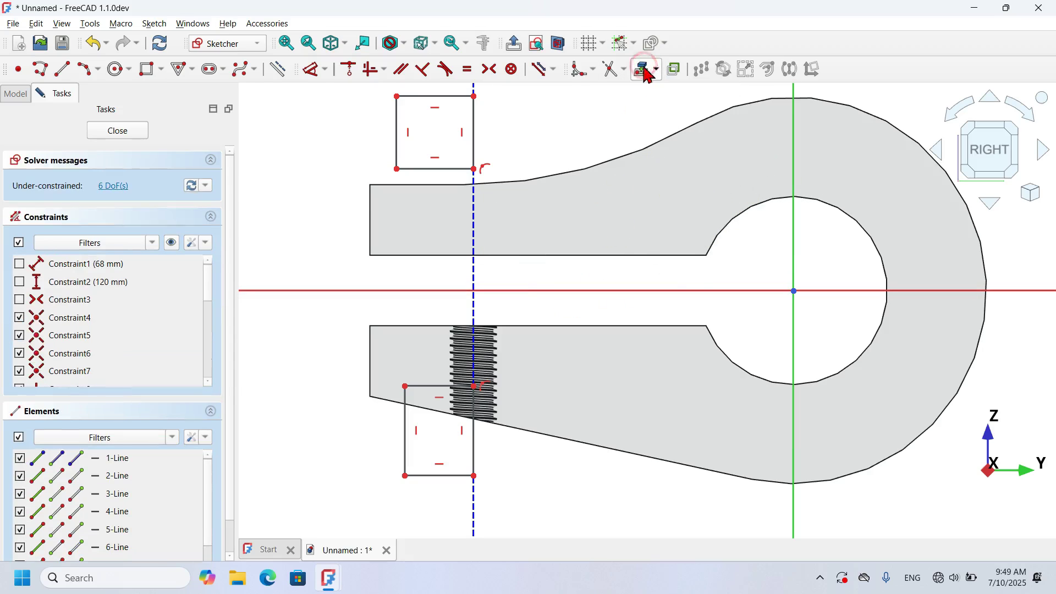
Project the vertical end edges of both jaws into the sketch as construction reference geometry
{"action": "left_click", "coordinate": [276, 71]}
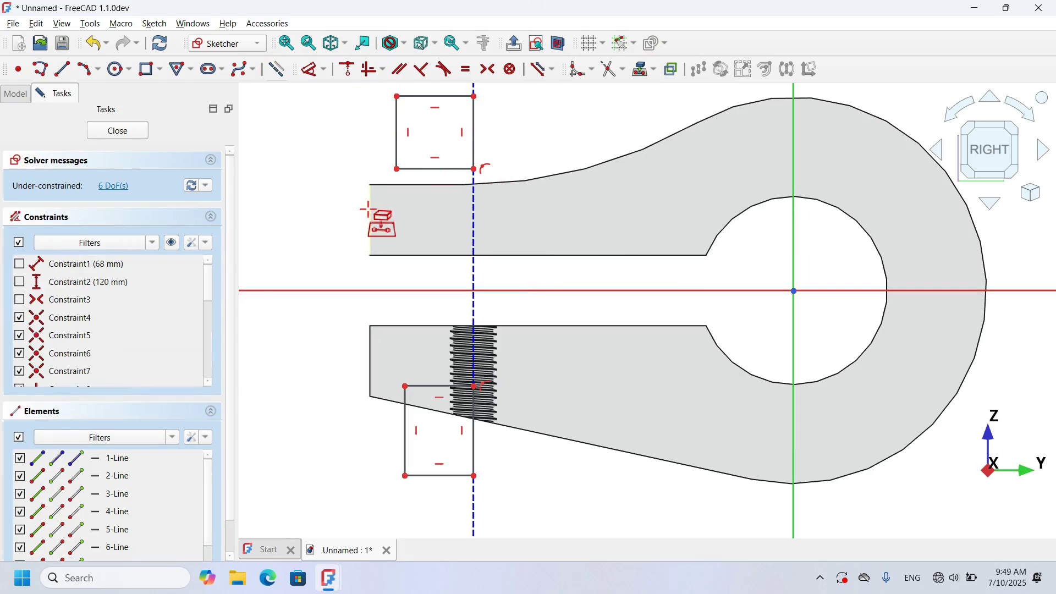
{"action": "left_click", "coordinate": [370, 218]}
{"action": "left_click", "coordinate": [370, 352]}
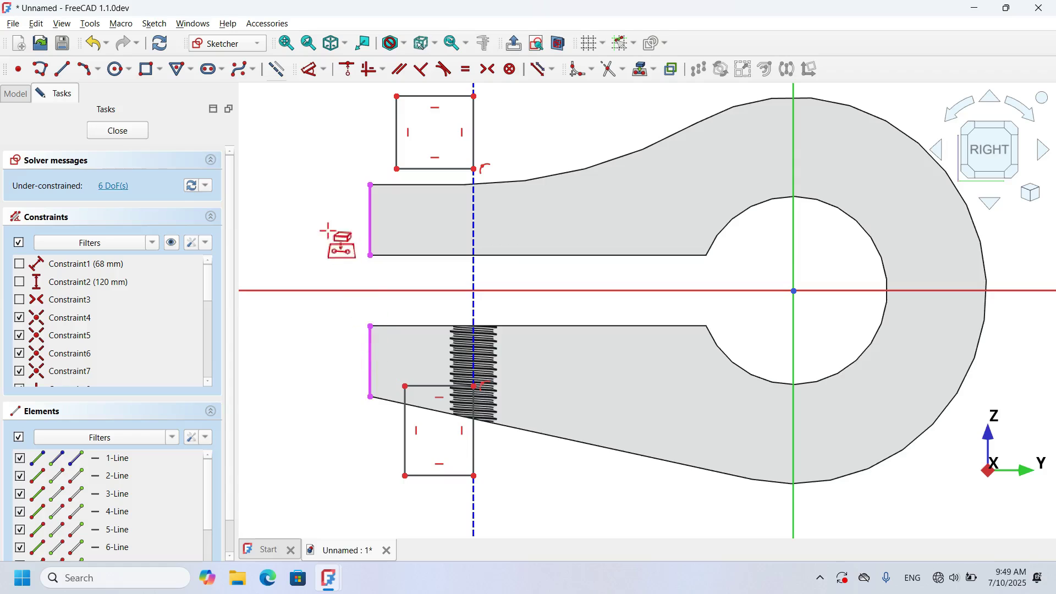
Set the vertical distance from the lower jaw's inner end corner to the lower rectangle's upper edge to 15 mm
{"action": "scroll", "coordinate": [314, 228], "scroll_direction": "up", "scroll_amount": 3}
{"action": "left_click", "coordinate": [312, 70]}
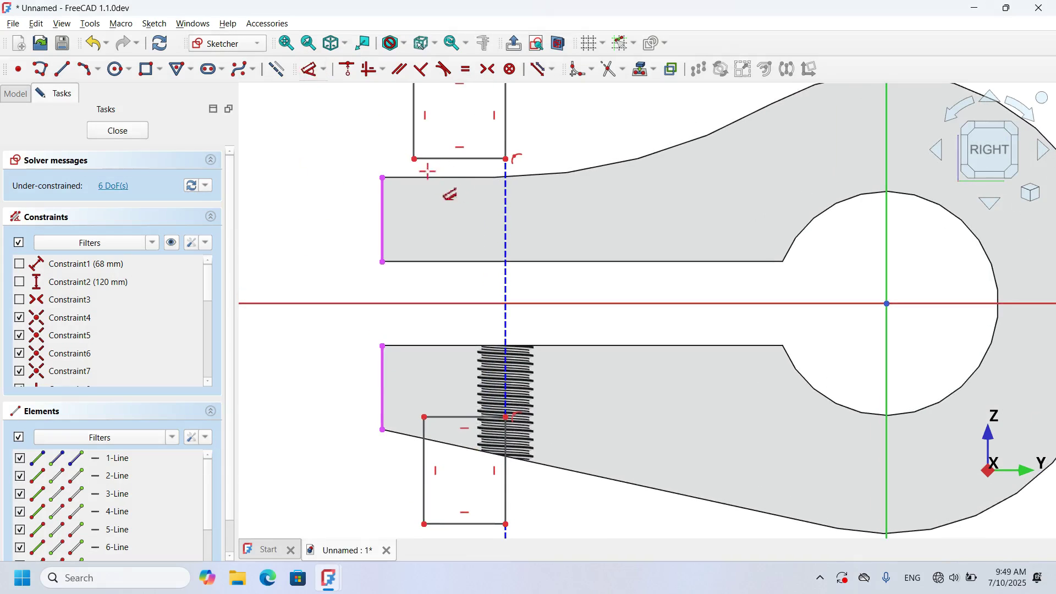
{"action": "left_click", "coordinate": [380, 343]}
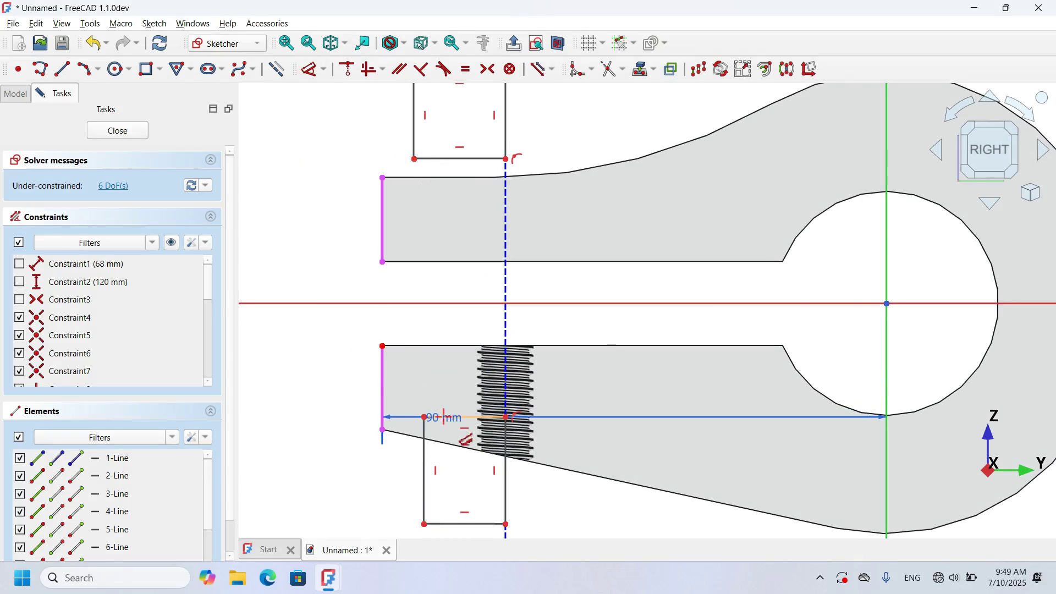
{"action": "left_click", "coordinate": [451, 417]}
{"action": "left_click", "coordinate": [284, 345]}
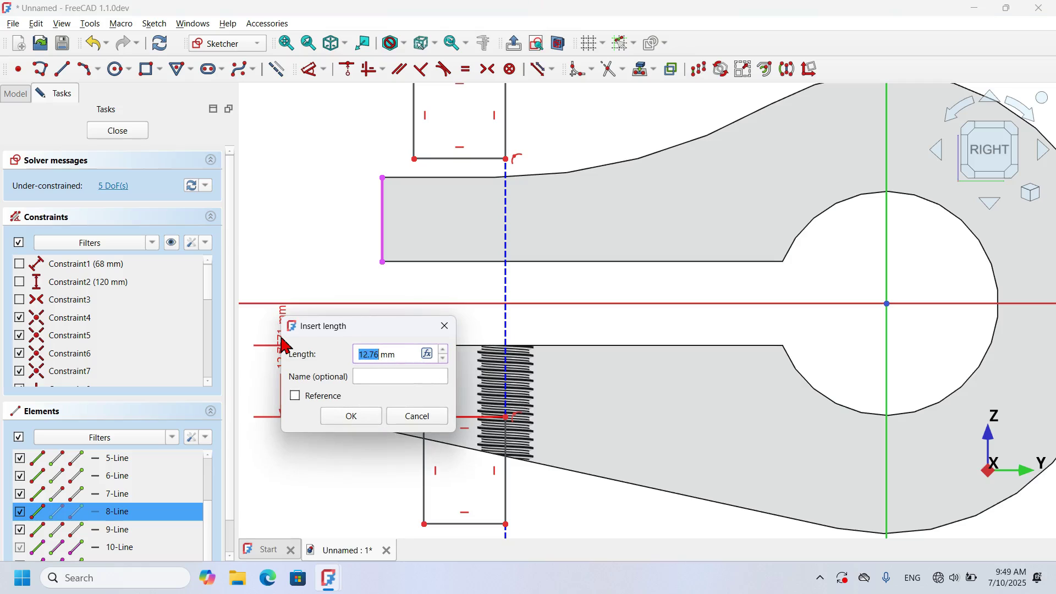
{"action": "type", "text": "15"}
{"action": "key", "text": "Return"}
Set the lower rectangle's width to 7 mm and the upper rectangle's width to 10 mm
{"action": "left_click", "coordinate": [455, 521]}
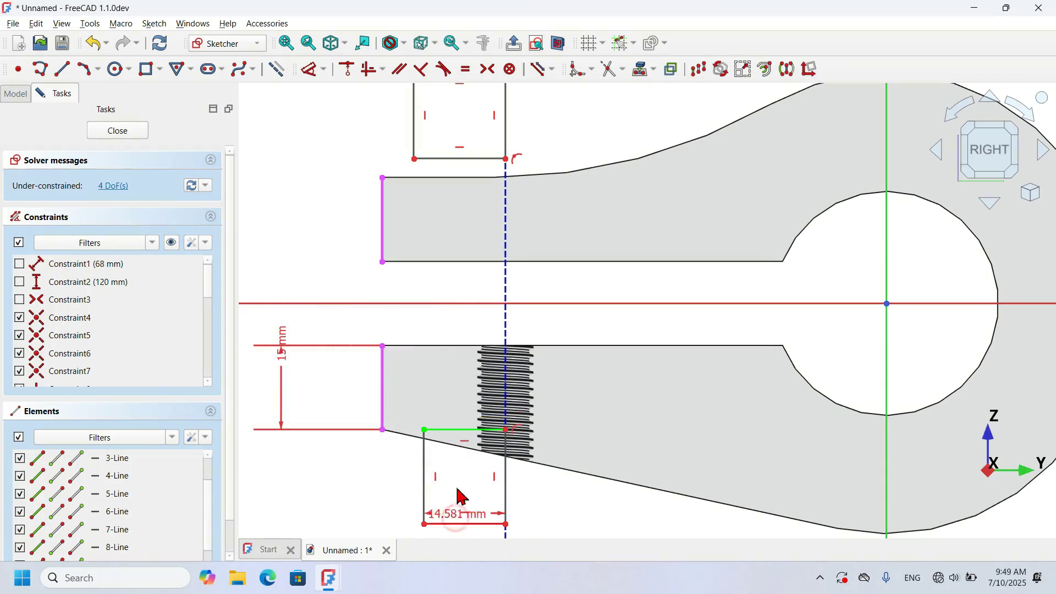
{"action": "left_click", "coordinate": [460, 489]}
{"action": "type", "text": "7"}
{"action": "key", "text": "Return"}
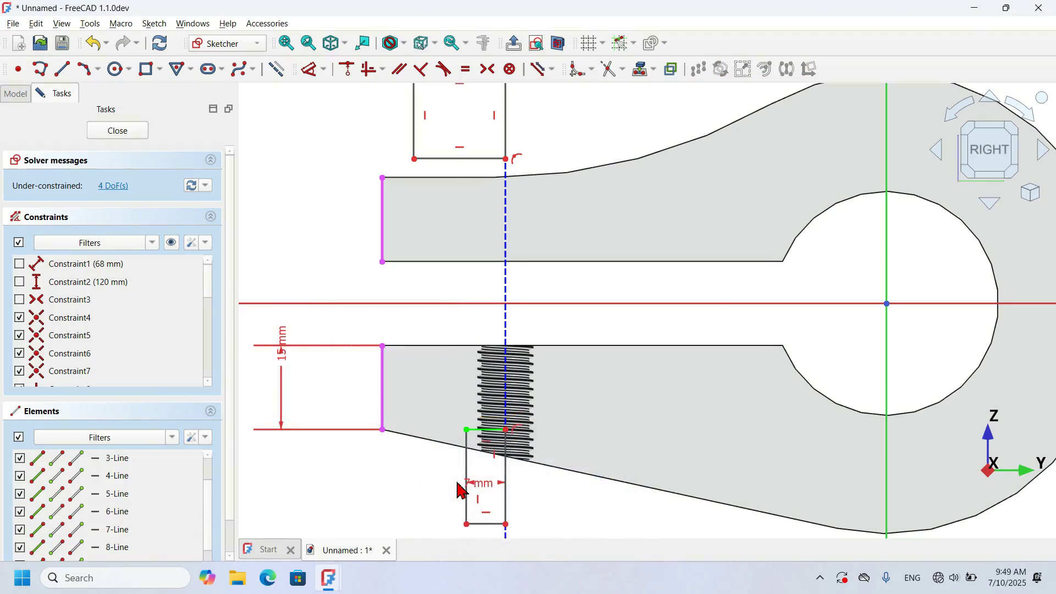
{"action": "scroll", "coordinate": [544, 469], "scroll_direction": "down", "scroll_amount": 2}
{"action": "left_click", "coordinate": [472, 239]}
{"action": "left_click", "coordinate": [498, 297]}
{"action": "type", "text": "10"}
{"action": "key", "text": "Return"}
Align the upper rectangle's lower corner horizontally with the upper jaw's outer end corner and close the sketch
{"action": "scroll", "coordinate": [457, 203], "scroll_direction": "up", "scroll_amount": 2}
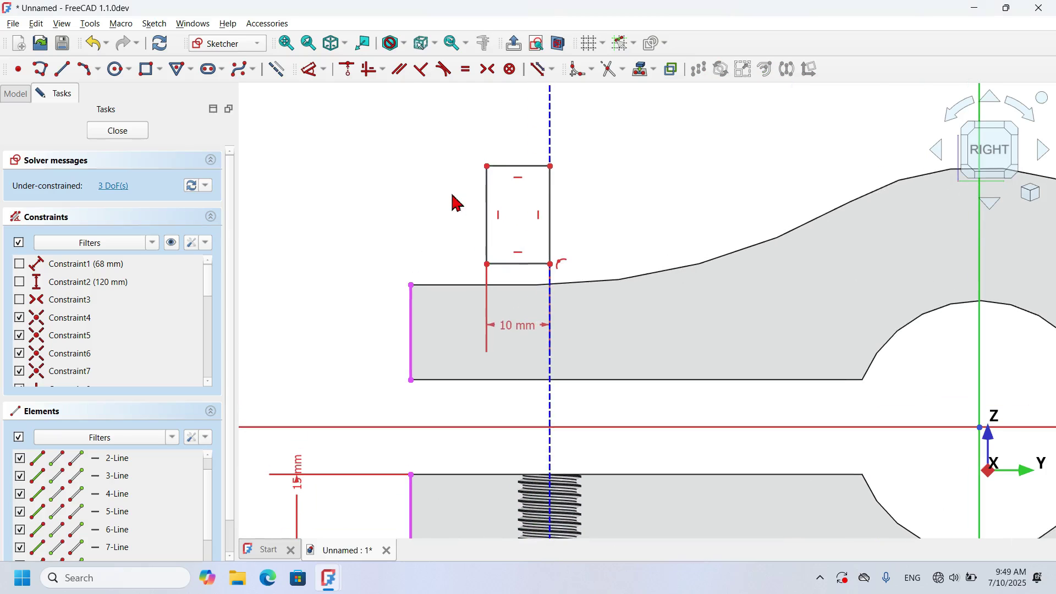
{"action": "left_click", "coordinate": [382, 70]}
{"action": "left_click", "coordinate": [452, 108]}
{"action": "left_click", "coordinate": [487, 264]}
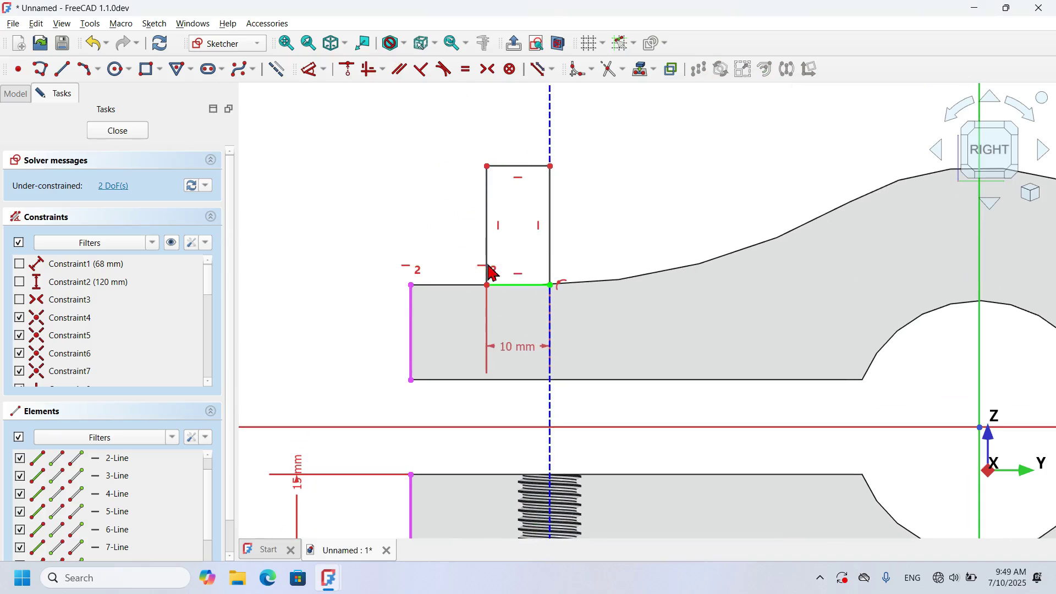
{"action": "scroll", "coordinate": [414, 194], "scroll_direction": "down", "scroll_amount": 3}
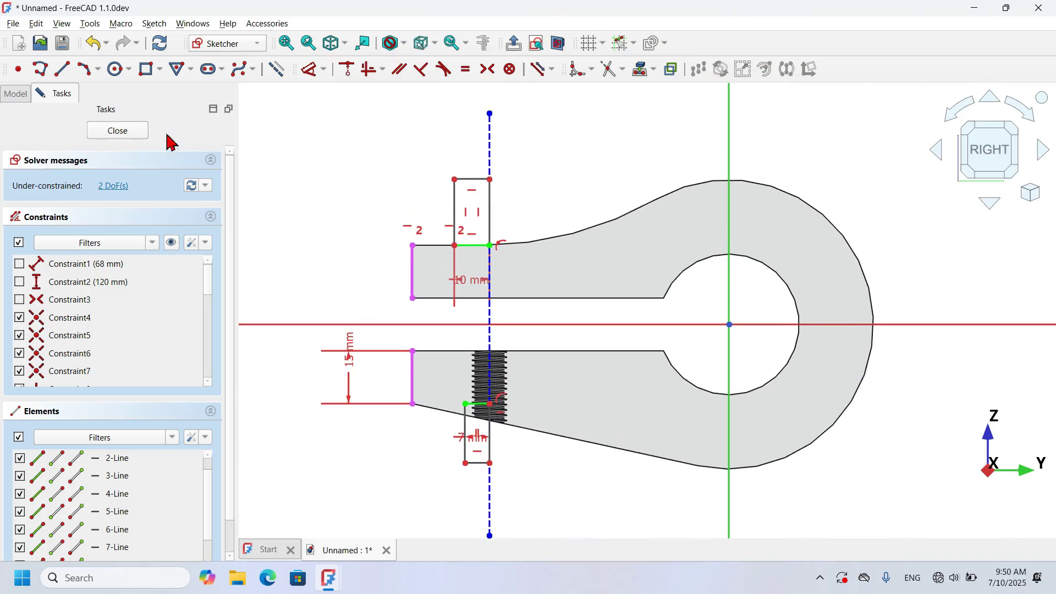
{"action": "left_click", "coordinate": [118, 131]}
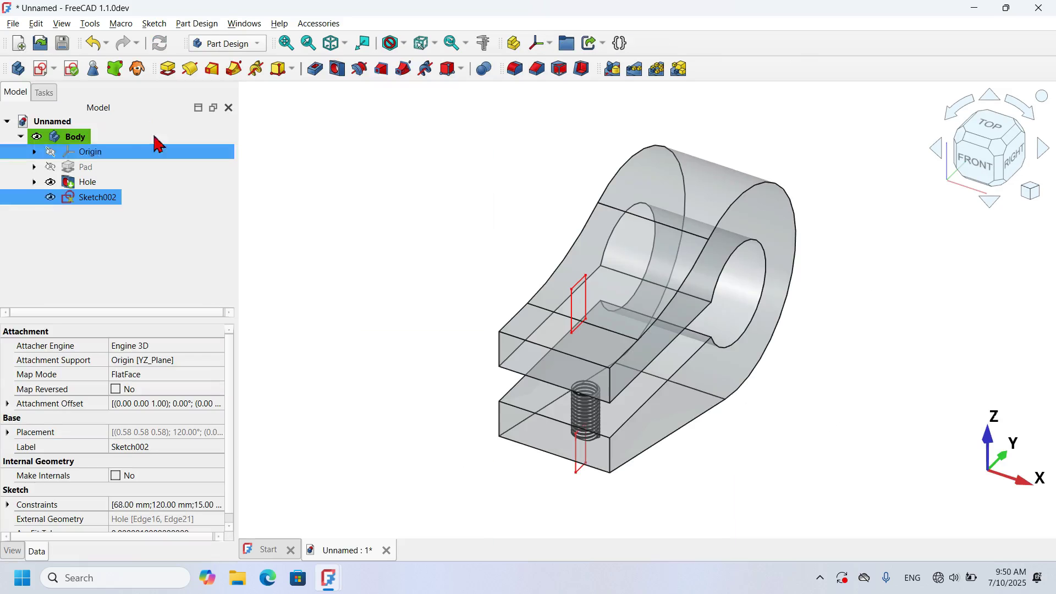
Cut a 360° groove from the two-rectangle sketch, revolved around Construction line 1
{"action": "left_click", "coordinate": [686, 229]}
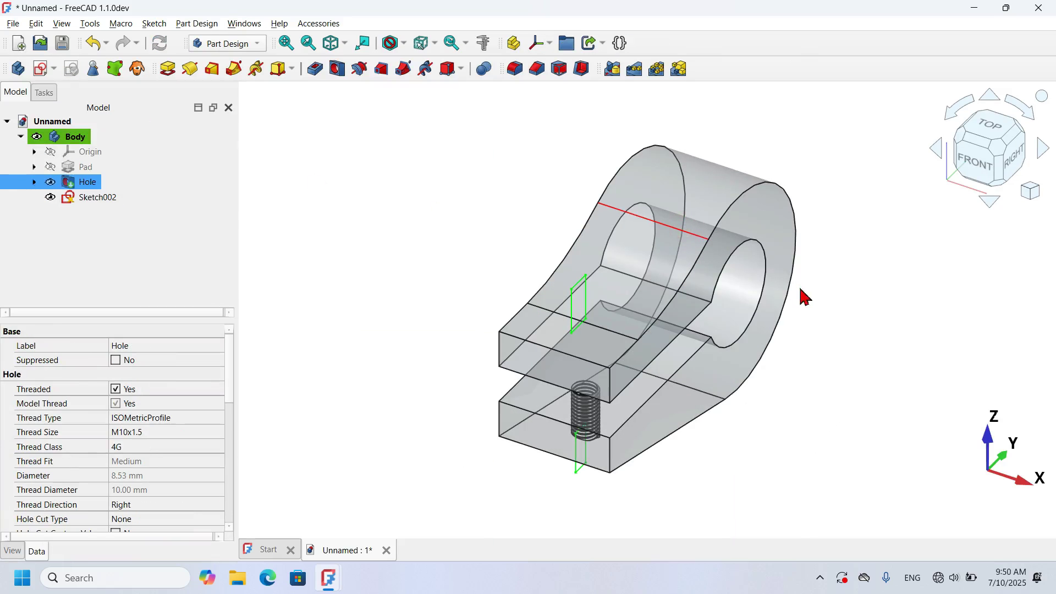
{"action": "left_click", "coordinate": [861, 313]}
{"action": "left_click", "coordinate": [109, 200]}
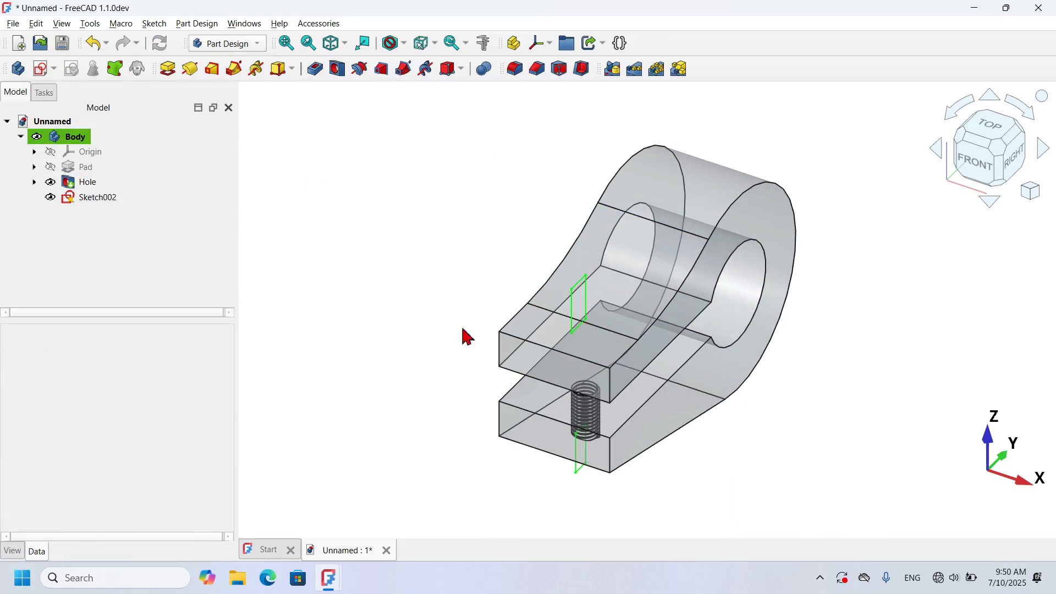
{"action": "left_click", "coordinate": [109, 201]}
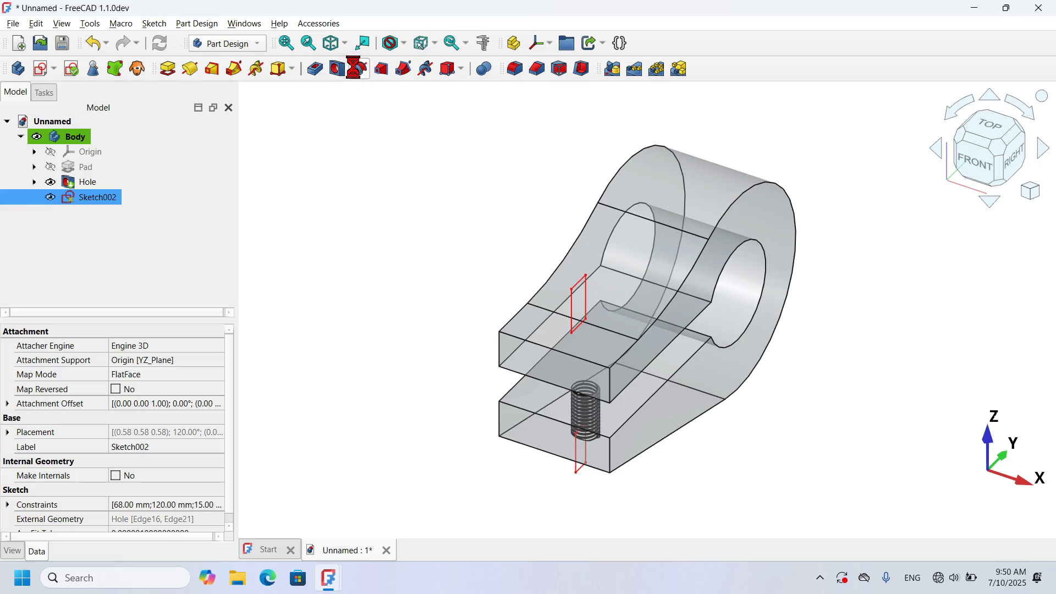
{"action": "left_click", "coordinate": [359, 69]}
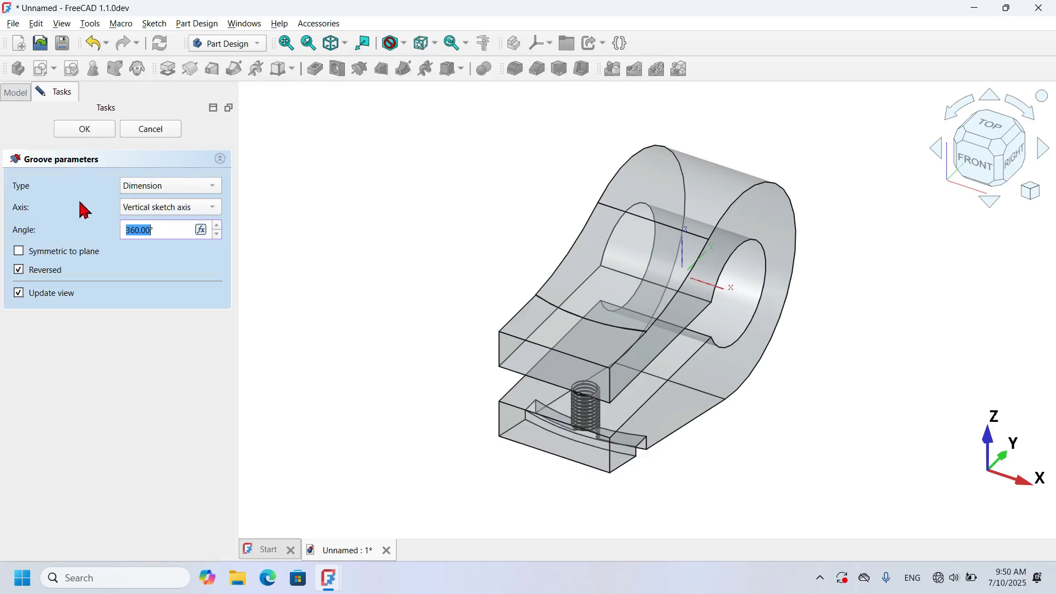
{"action": "left_click", "coordinate": [176, 207]}
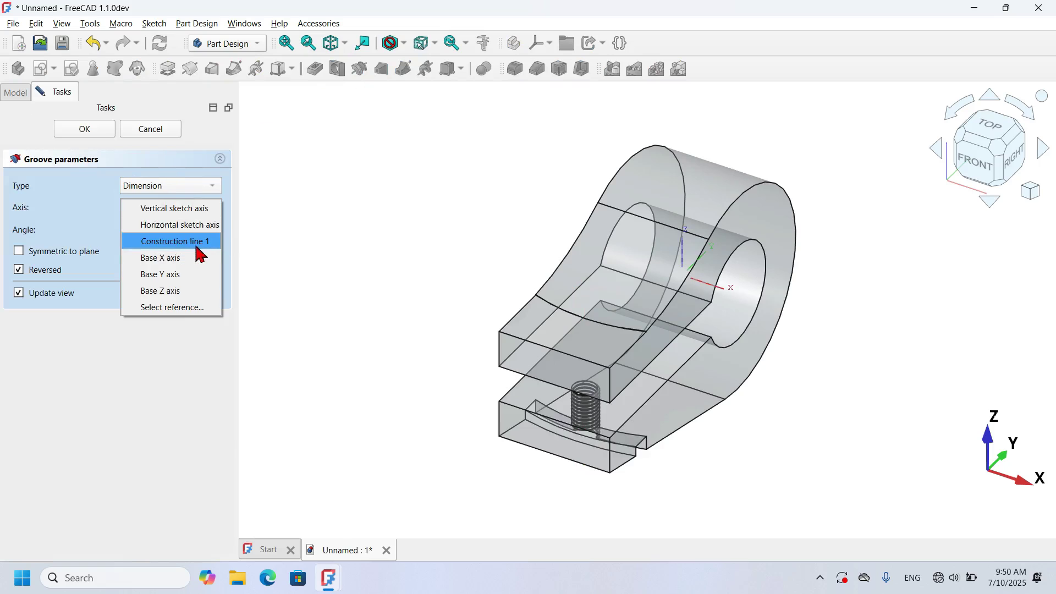
{"action": "left_click", "coordinate": [200, 242]}
{"action": "left_click", "coordinate": [106, 135]}
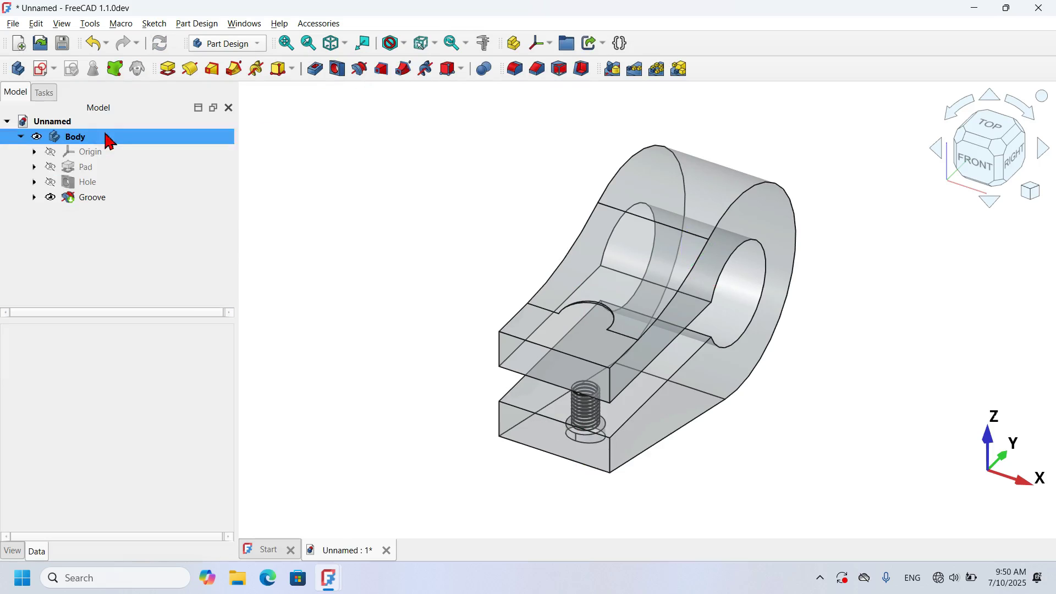
Examine the screw boss on the finished v003 clamp model and the grooved outer face of the upper jaw
{"action": "middle_click_drag", "start_coordinate": [761, 438], "coordinate": [716, 450]}
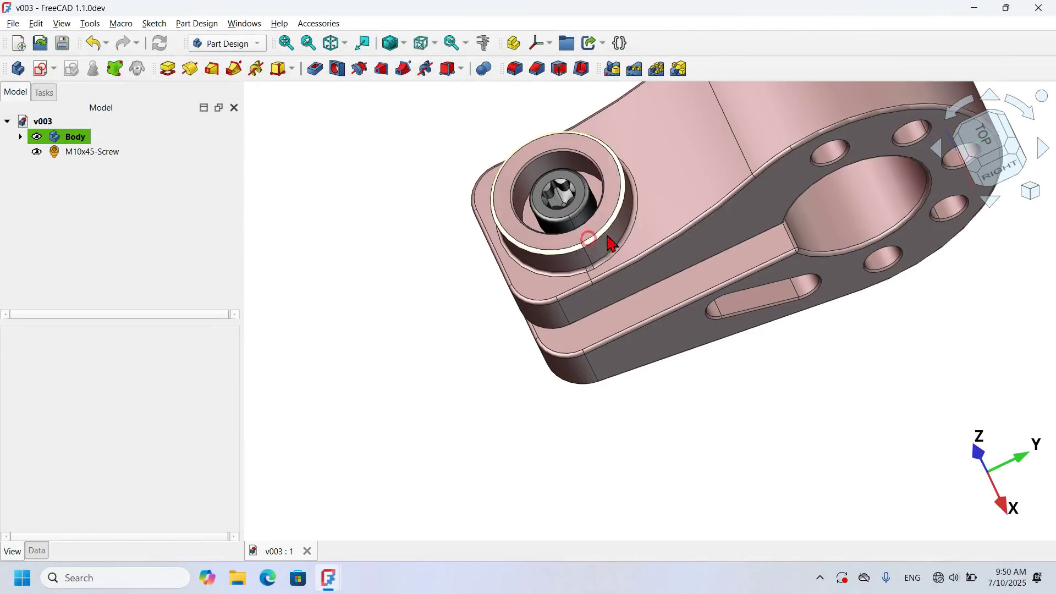
{"action": "middle_click_drag", "start_coordinate": [589, 239], "coordinate": [695, 219]}
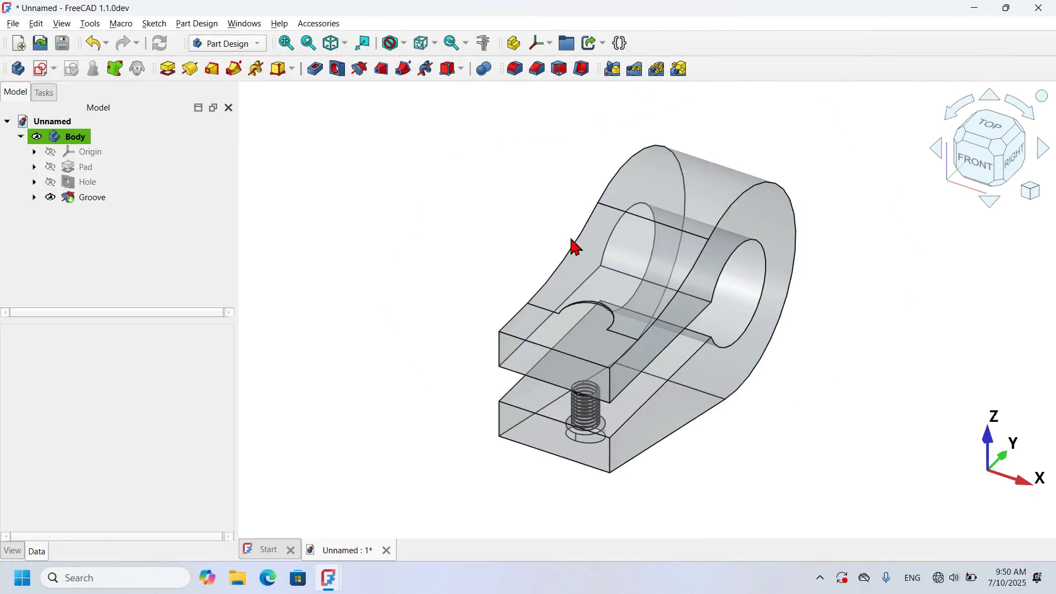
{"action": "left_click", "coordinate": [598, 348]}
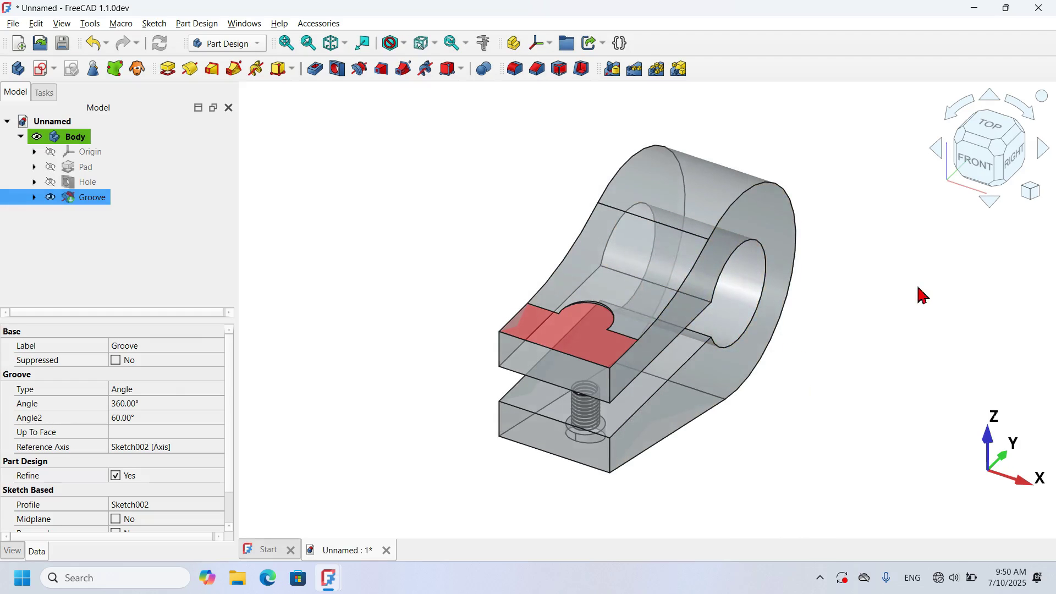
Return the clamp to opaque display and start a sketch on the upper jaw's flat outer face with the section view enabled
{"action": "key", "text": "shift+space"}
{"action": "left_click", "coordinate": [842, 291]}
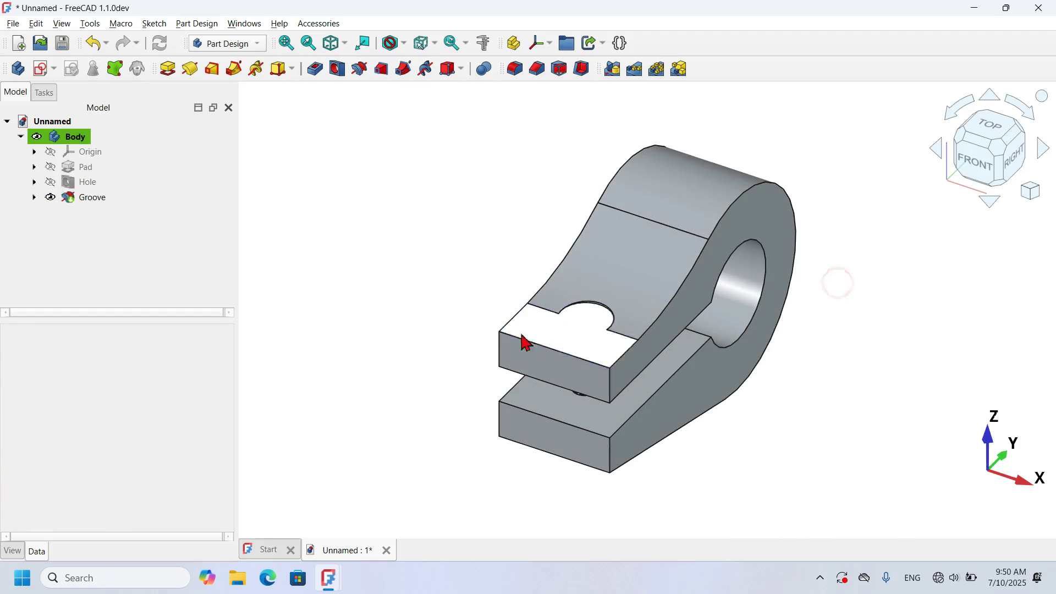
{"action": "left_click", "coordinate": [599, 341]}
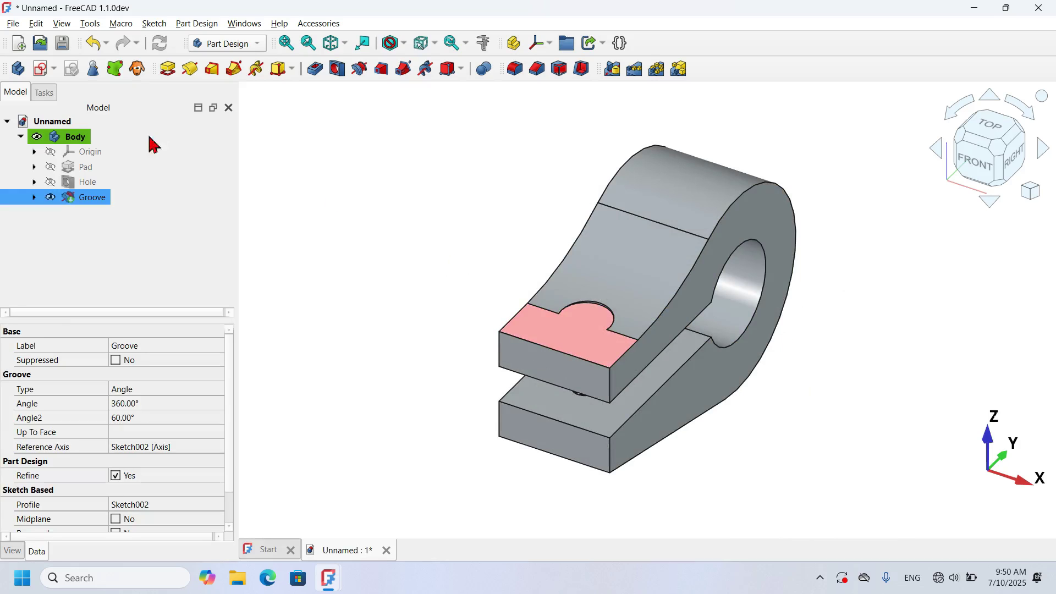
{"action": "left_click", "coordinate": [40, 70]}
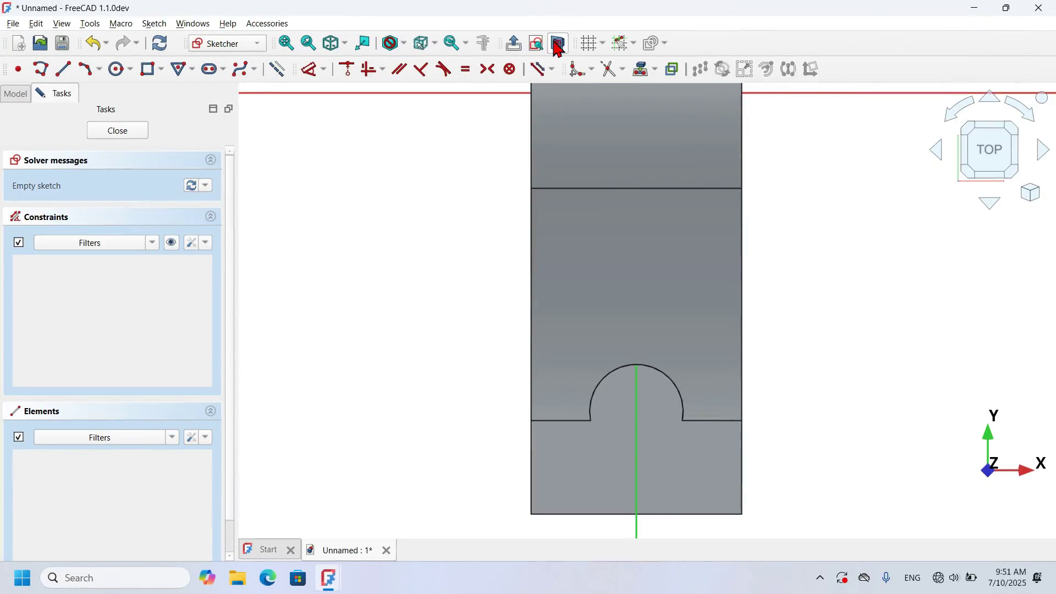
{"action": "left_click", "coordinate": [559, 48]}
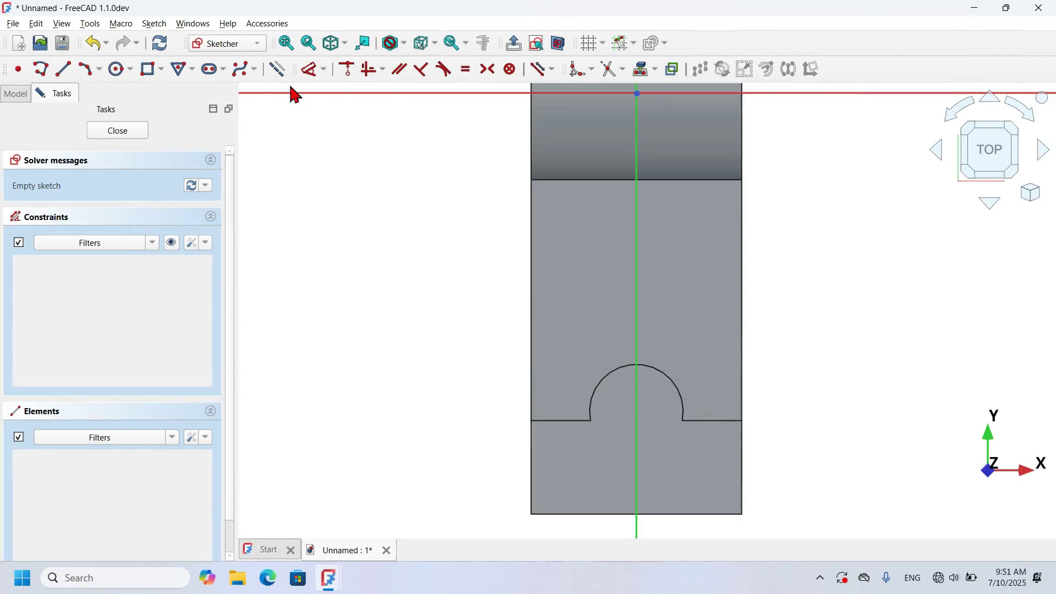
Draw two concentric circles with diameters of 20 mm and 36 mm, centred on the sketch's vertical axis
{"action": "left_click", "coordinate": [117, 70]}
{"action": "left_click", "coordinate": [636, 431]}
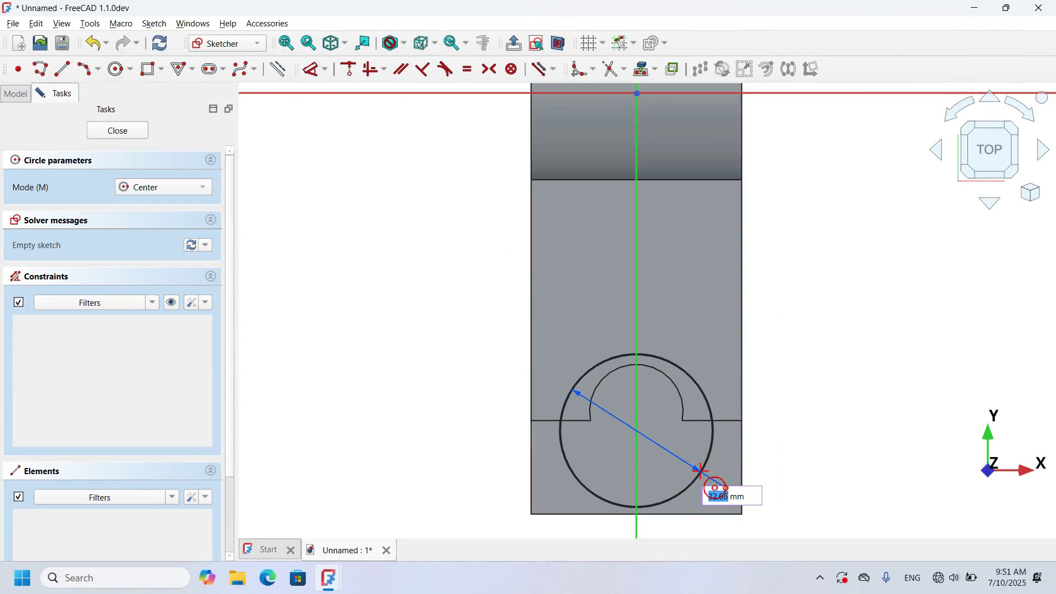
{"action": "type", "text": "20"}
{"action": "key", "text": "Return"}
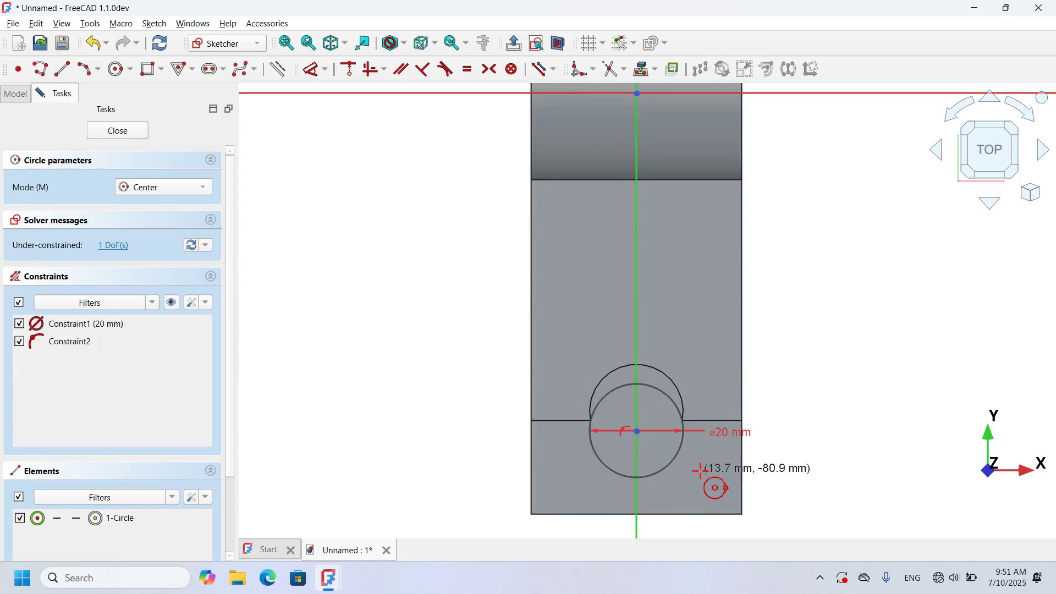
{"action": "left_click", "coordinate": [637, 431]}
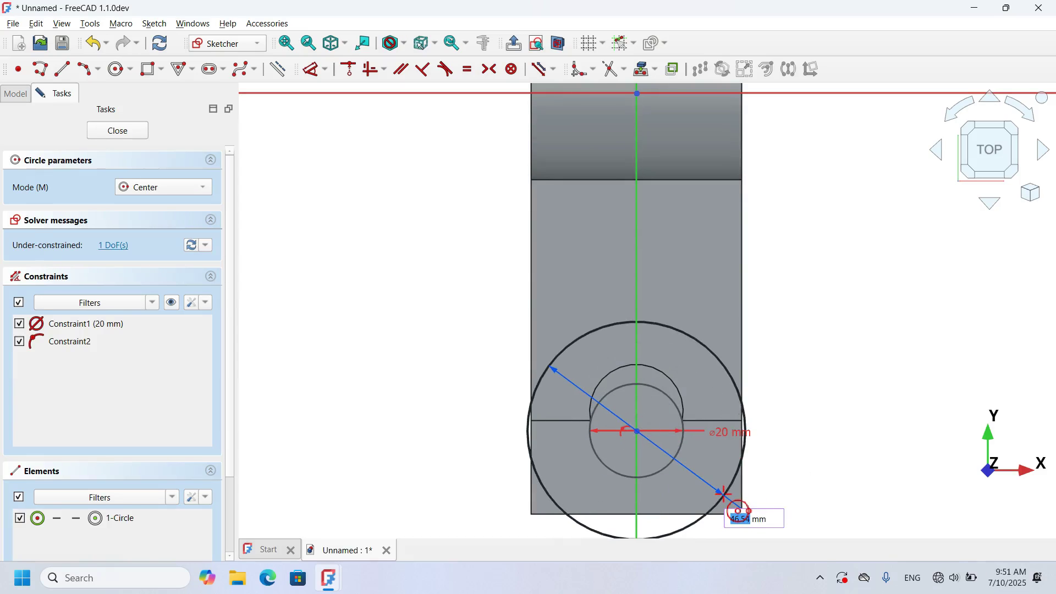
{"action": "type", "text": "36"}
{"action": "key", "text": "Return"}
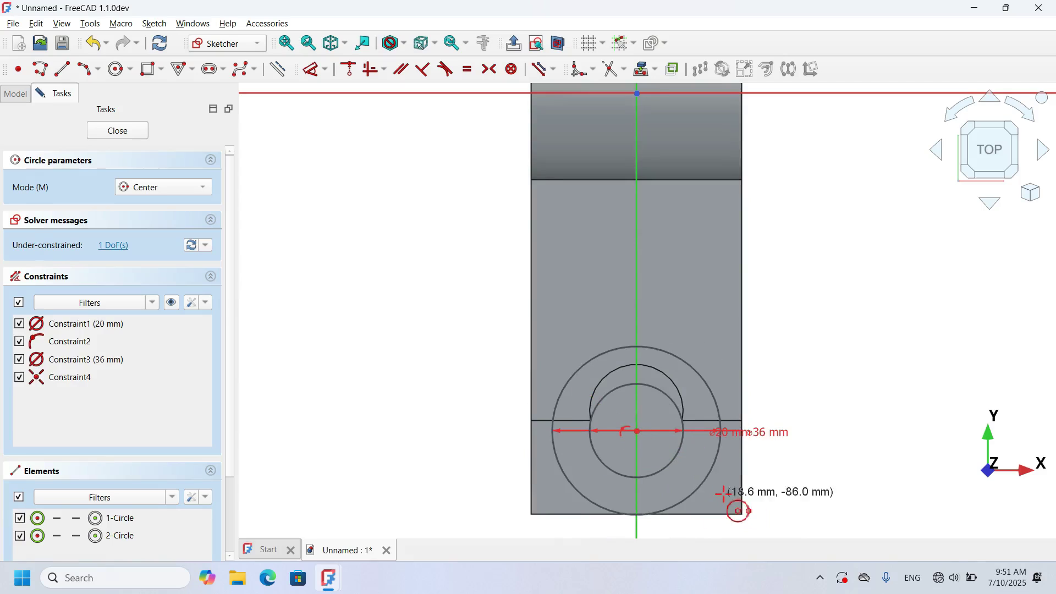
Constrain the circles' centre to a vertical distance of 68 mm from the horizontal axis and close the sketch
{"action": "left_click", "coordinate": [311, 69]}
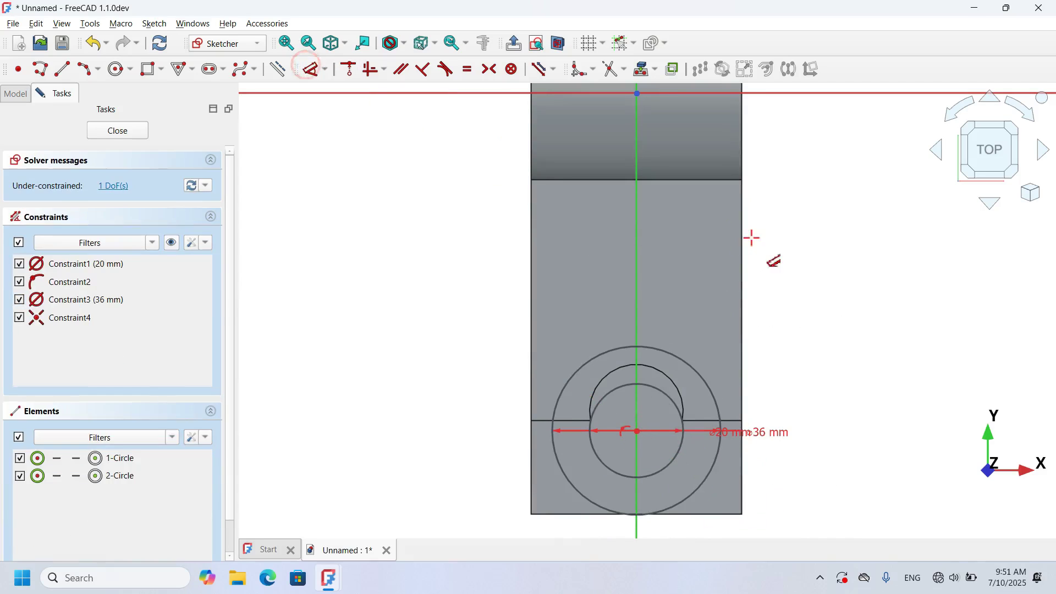
{"action": "left_click", "coordinate": [637, 431]}
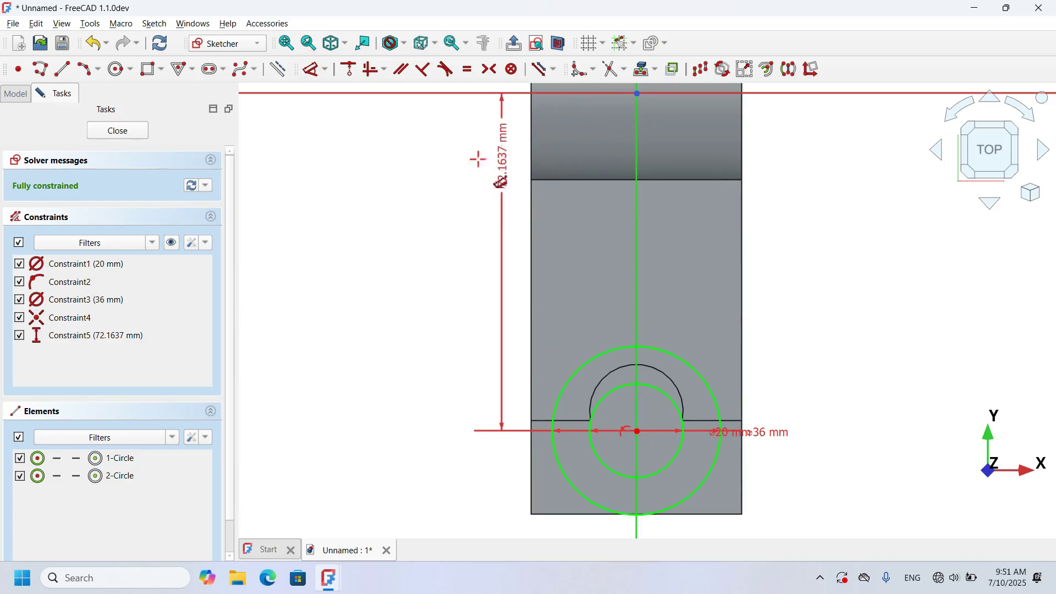
{"action": "left_click", "coordinate": [411, 197]}
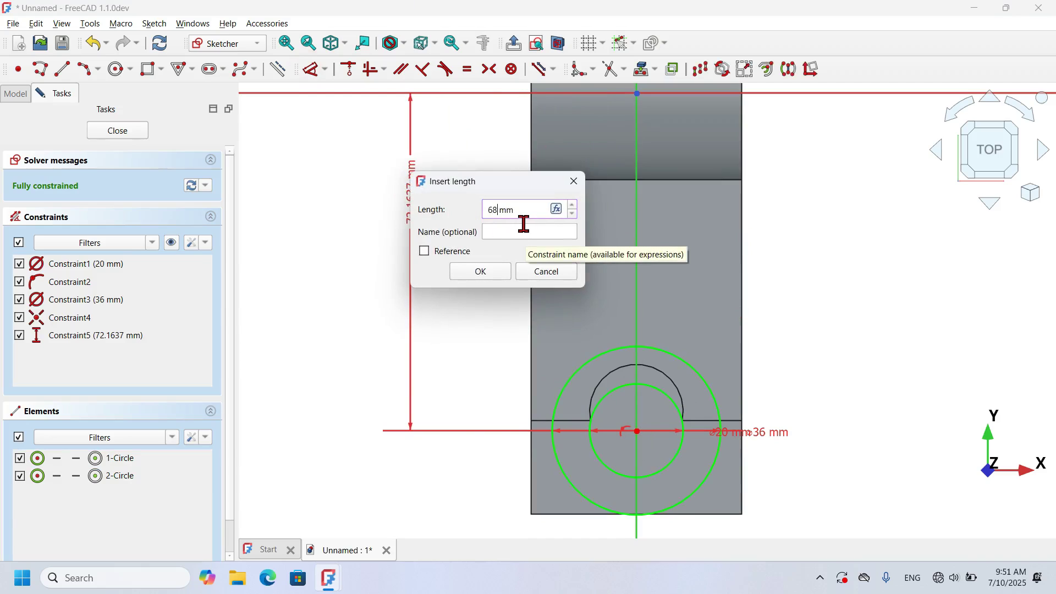
{"action": "key", "text": "Return"}
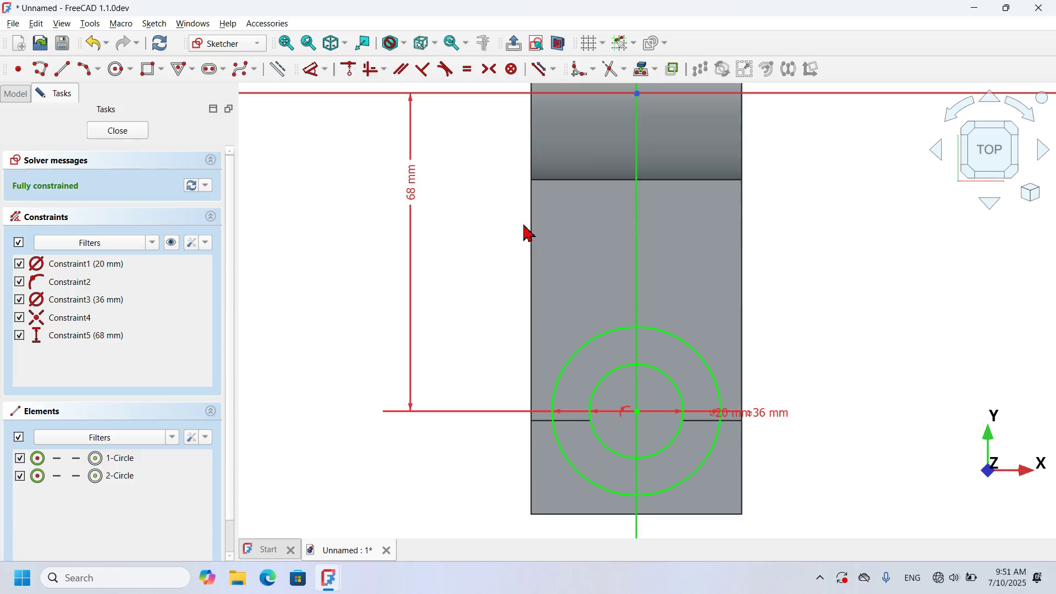
{"action": "key", "text": "Escape"}
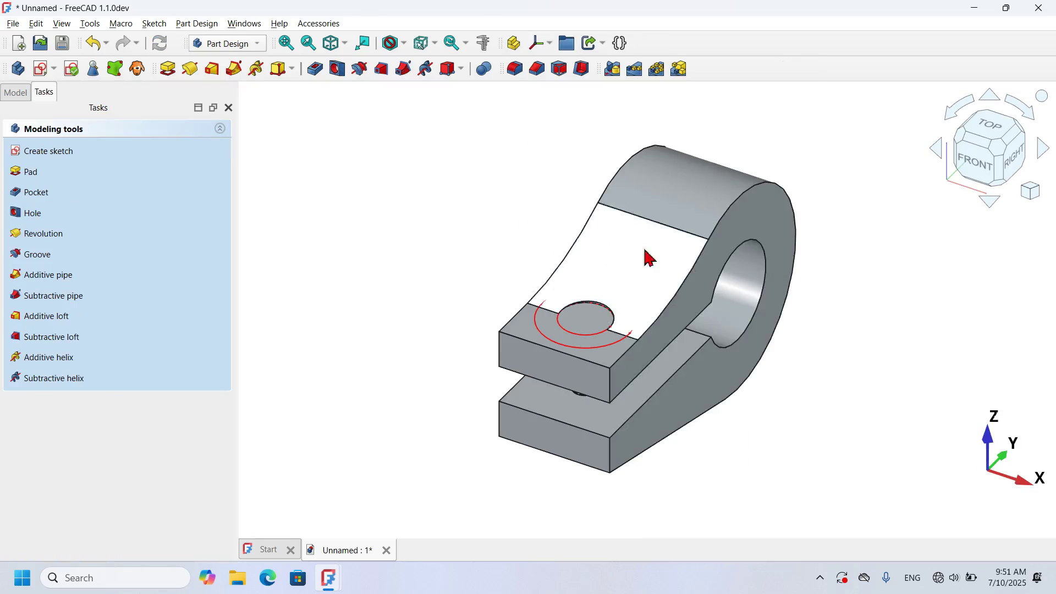
Pad the two-circle sketch outward from the upper jaw into a ring-shaped screw boss
{"action": "left_click", "coordinate": [168, 69]}
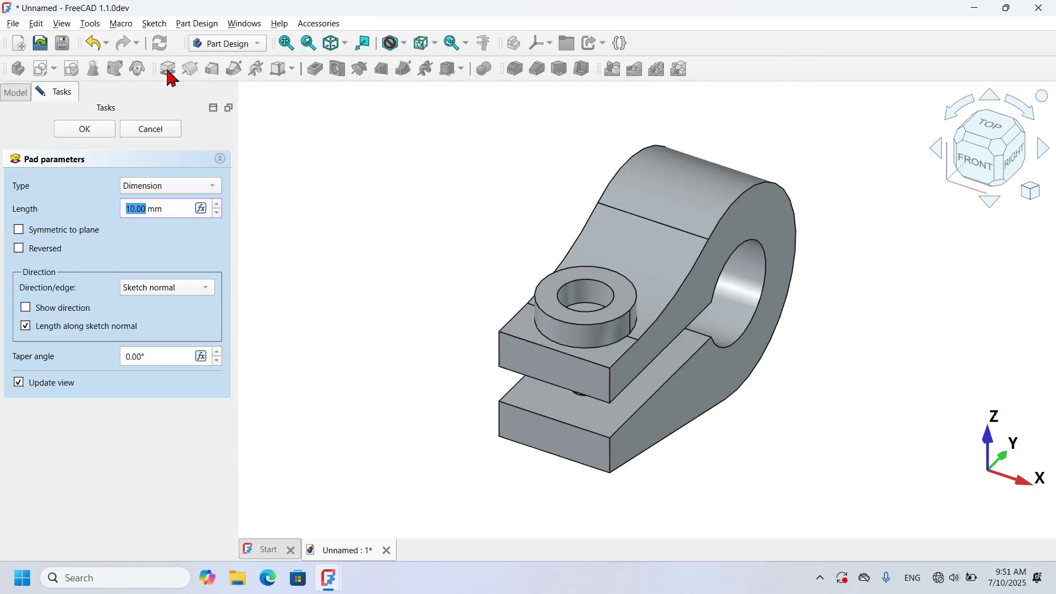
{"action": "triple_click", "coordinate": [191, 213]}
{"action": "key", "text": "Return"}
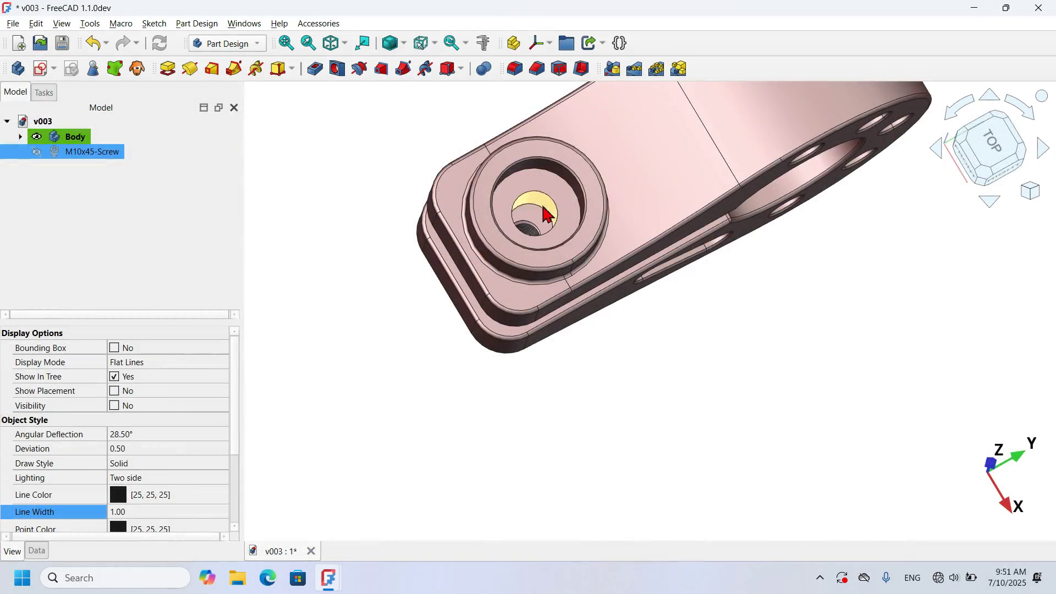
Show the M10x45-Screw in the finished v003 model and examine how its head sits in the boss
{"action": "key", "text": "space"}
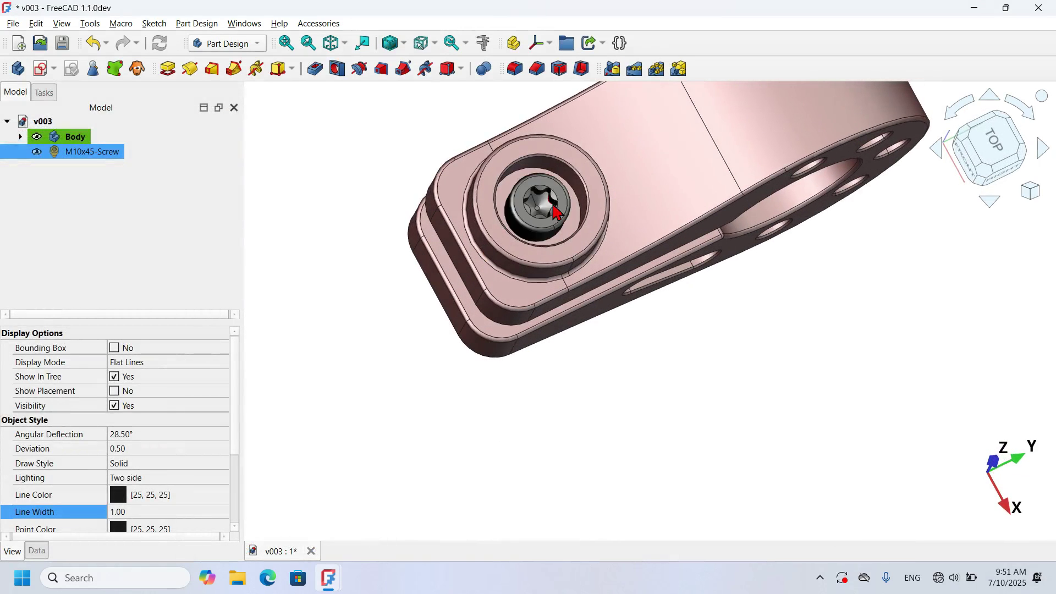
{"action": "left_click", "coordinate": [616, 295]}
{"action": "key", "text": "0"}
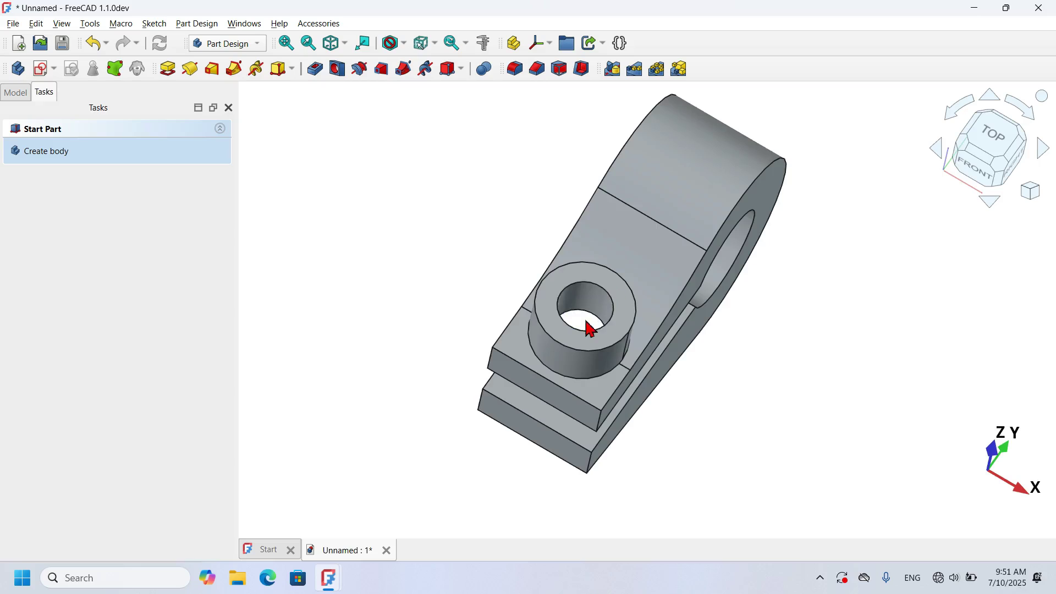
Cut a plain 12 mm diameter, 25 mm deep hole through the upper jaw from the circular floor inside the screw boss
{"action": "left_click_drag", "start_coordinate": [589, 325], "coordinate": [588, 318]}
{"action": "left_click", "coordinate": [587, 318]}
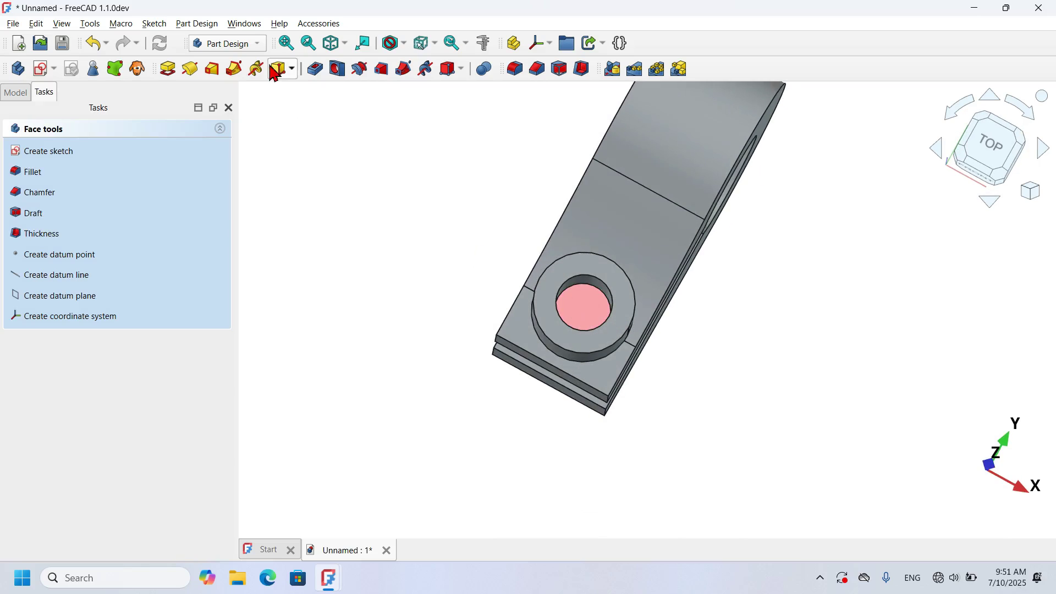
{"action": "left_click", "coordinate": [336, 68]}
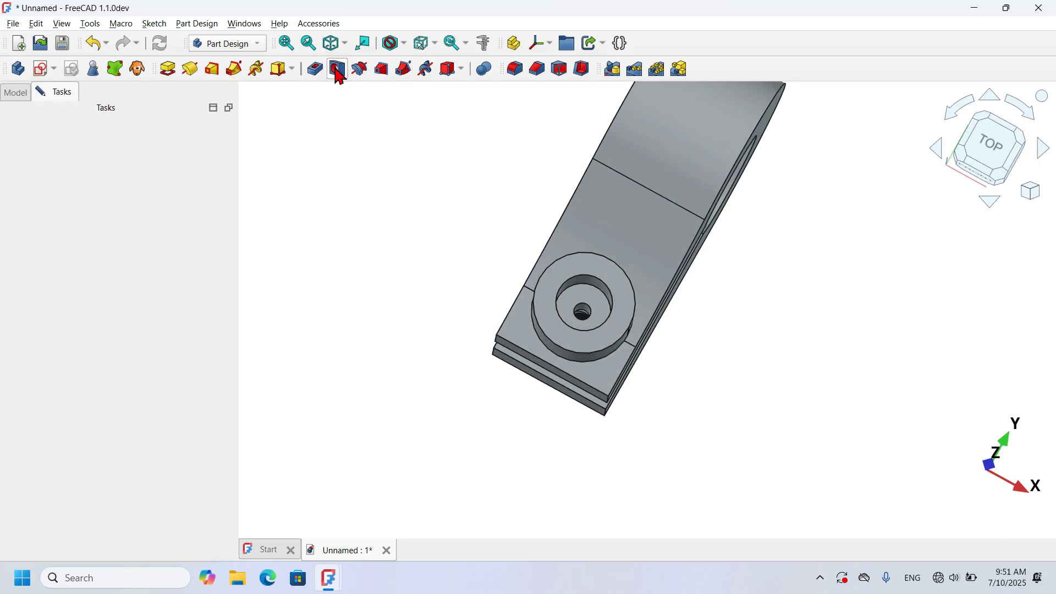
{"action": "middle_click_drag", "start_coordinate": [869, 277], "coordinate": [895, 200]}
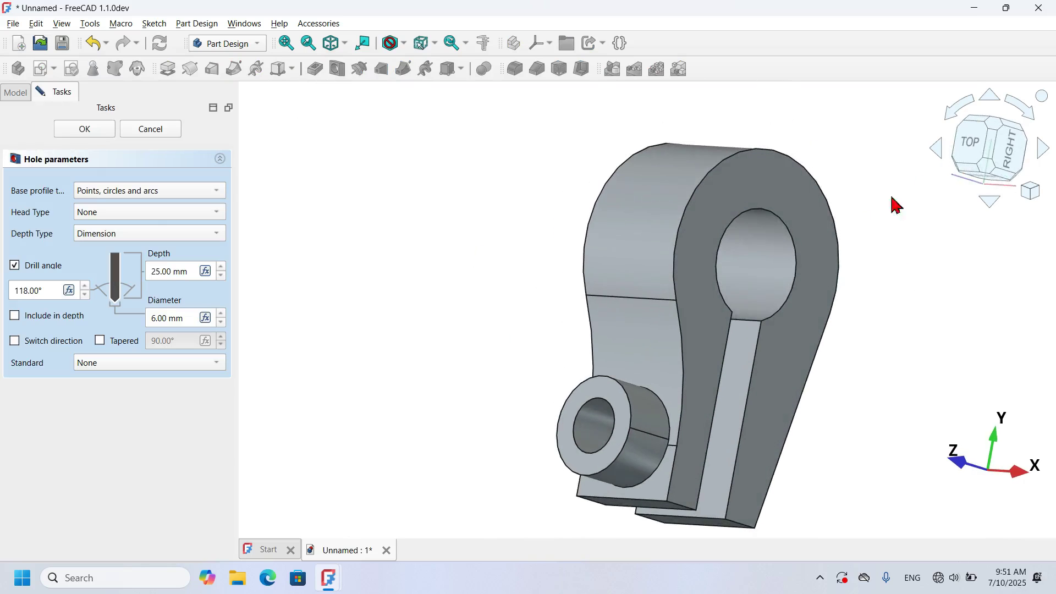
{"action": "left_click", "coordinate": [1010, 165]}
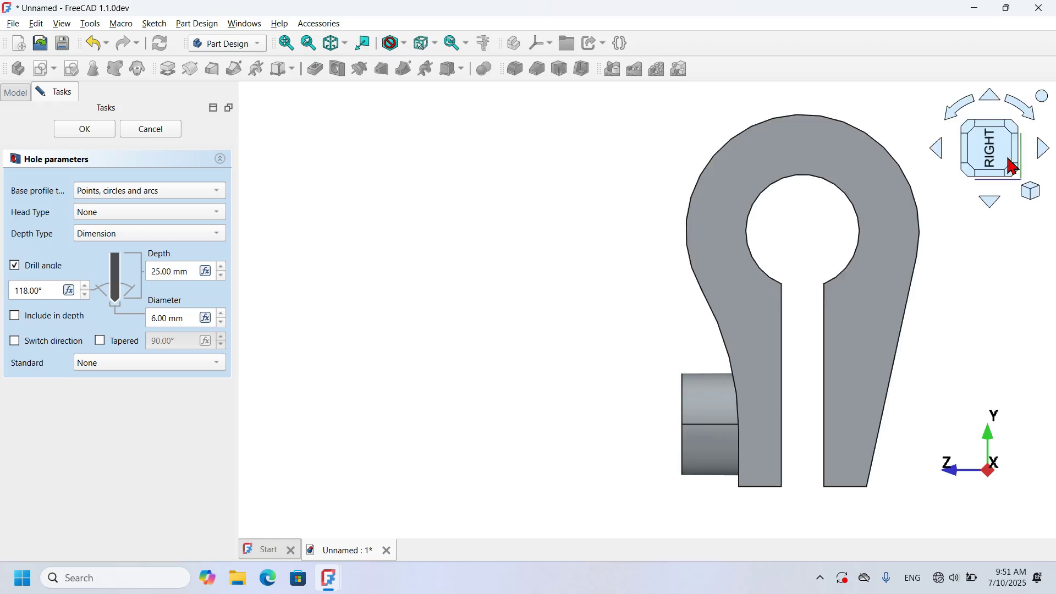
{"action": "key", "text": "0"}
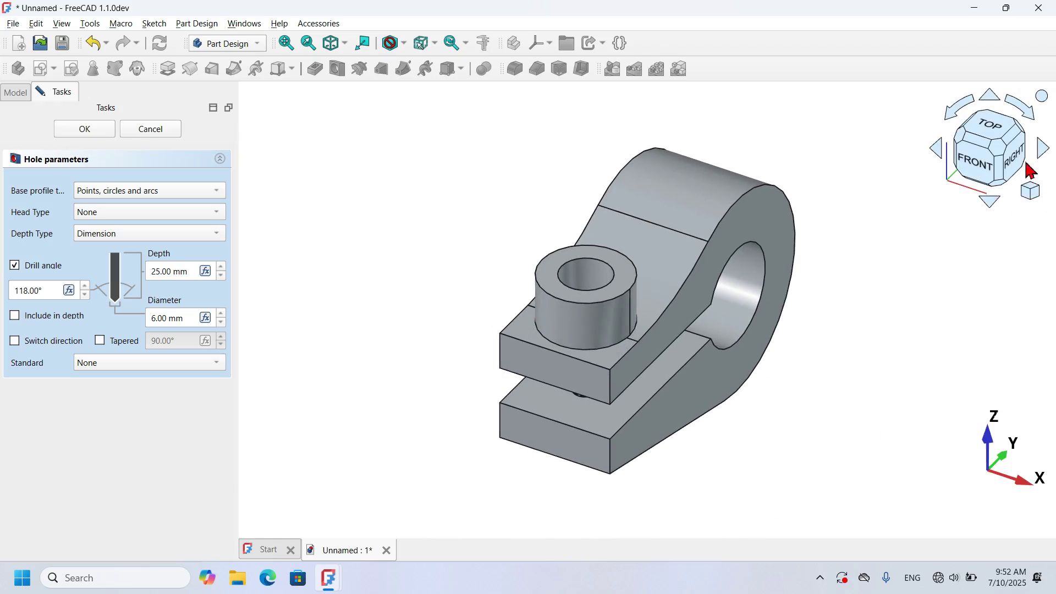
{"action": "left_click", "coordinate": [1021, 165]}
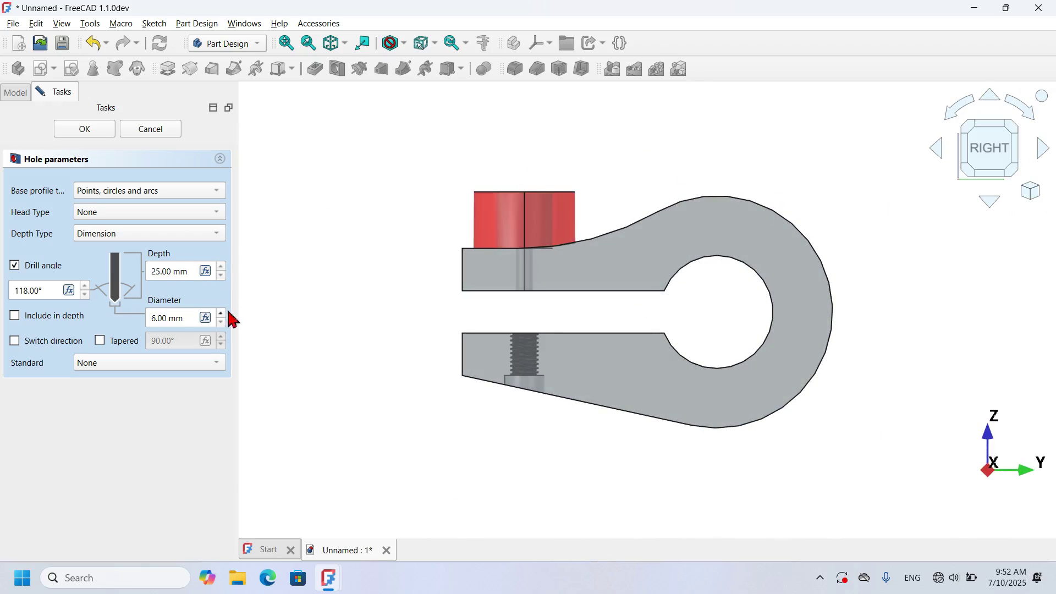
{"action": "left_click_drag", "start_coordinate": [195, 315], "coordinate": [120, 312]}
{"action": "key", "text": "Return"}
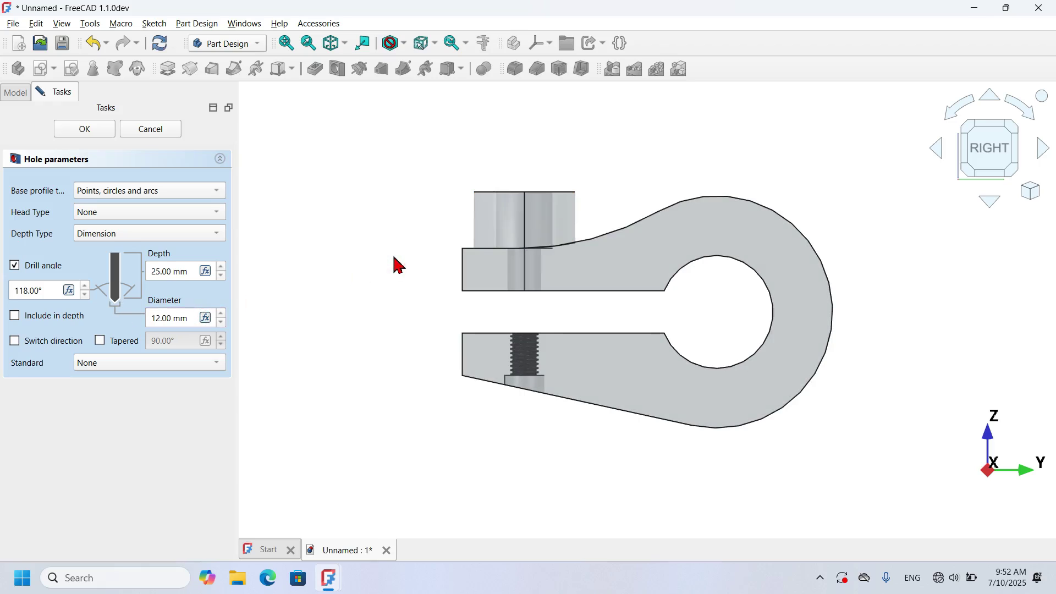
{"action": "scroll", "coordinate": [538, 264], "scroll_direction": "up", "scroll_amount": 3}
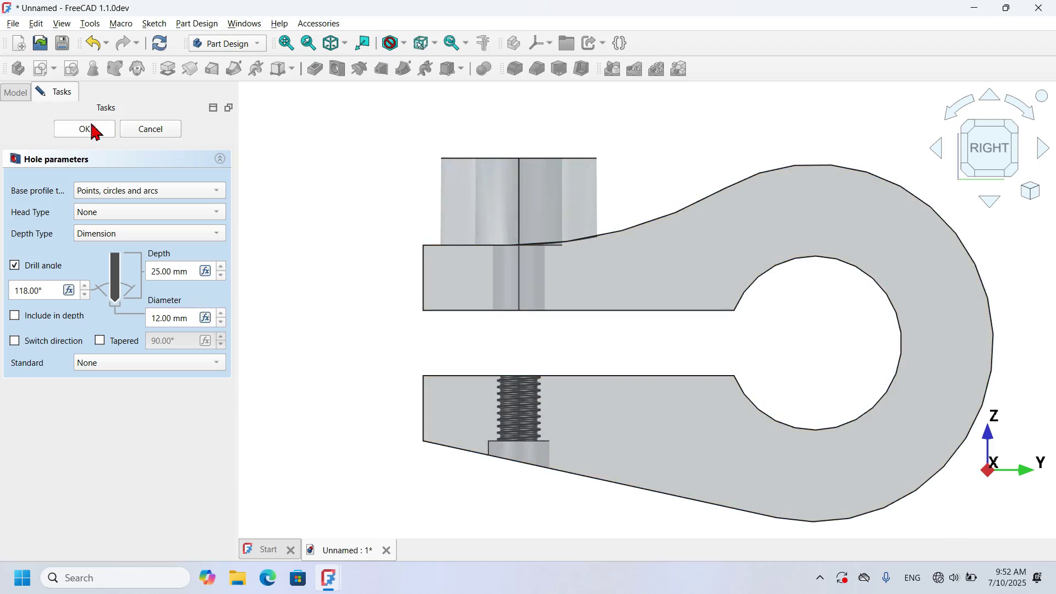
{"action": "left_click", "coordinate": [86, 129]}
{"action": "key", "text": "0"}
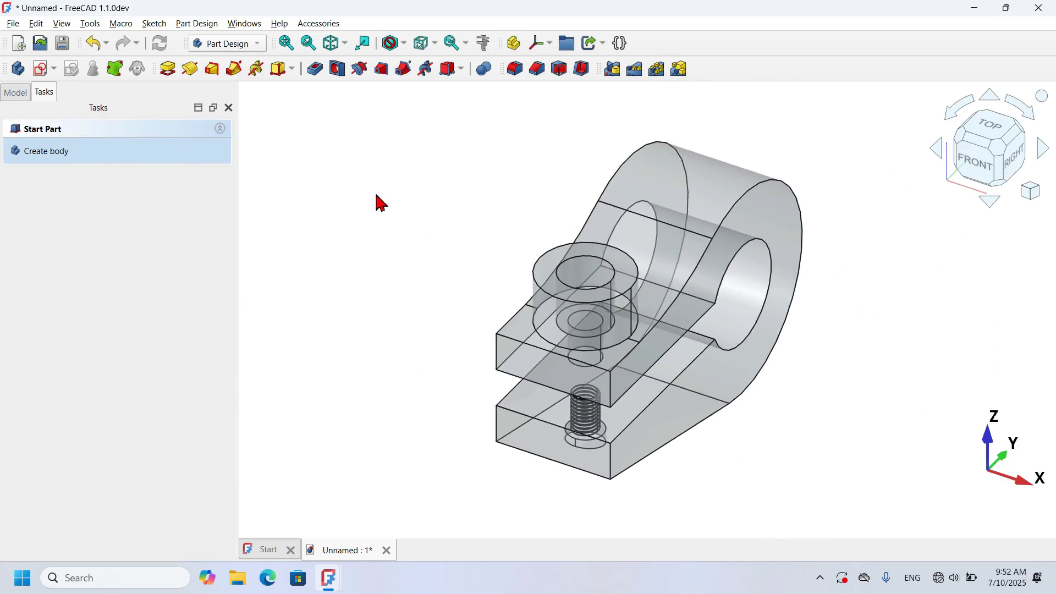
Return the clamp to opaque display and examine the area around the screw boss on the finished v003 model
{"action": "left_click", "coordinate": [753, 309]}
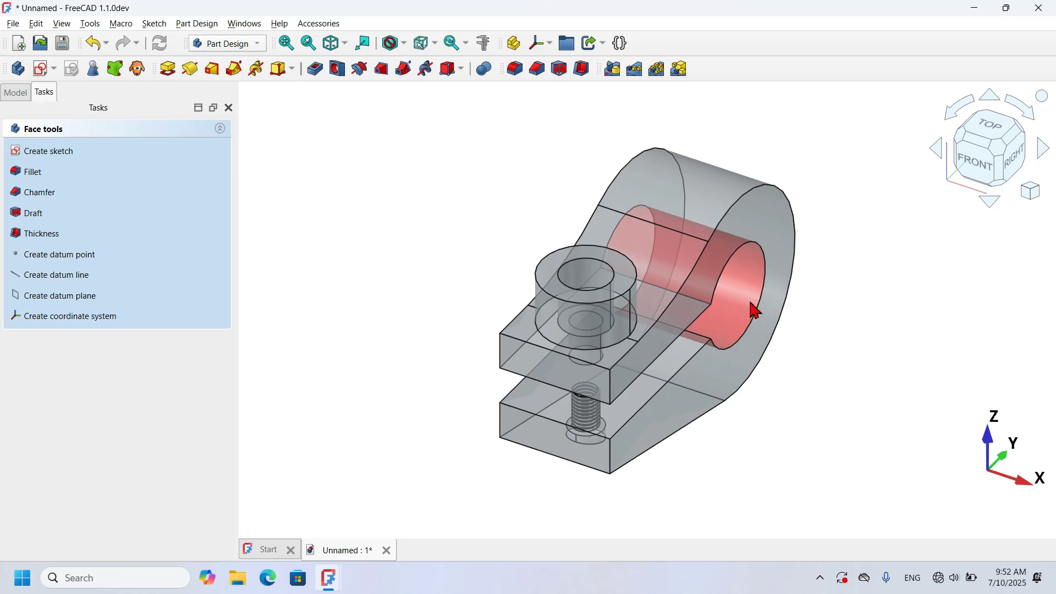
{"action": "left_click", "coordinate": [493, 183]}
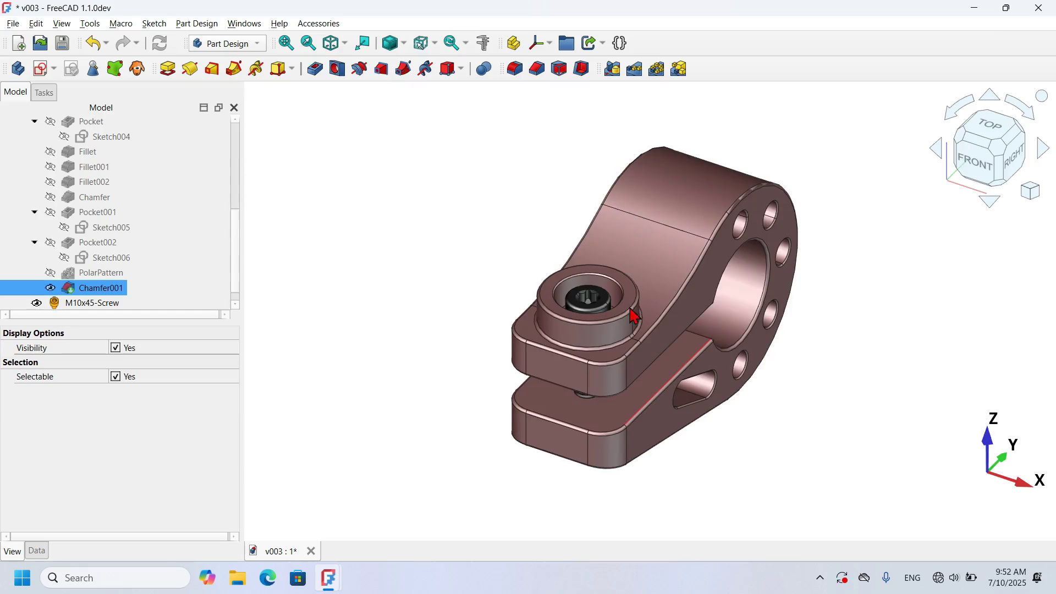
{"action": "mouse_move", "coordinate": [632, 308]}
{"action": "middle_mouse_down"}
{"action": "mouse_move", "coordinate": [552, 288]}
{"action": "mouse_move", "coordinate": [639, 290]}
{"action": "middle_mouse_up"}
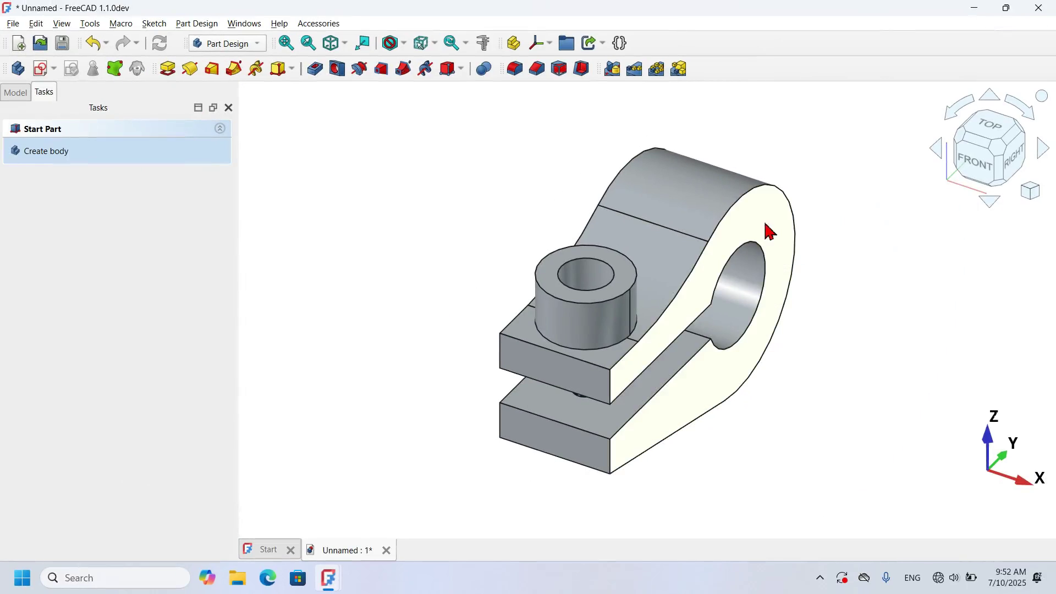
Start a sketch on the clamp's side face and project the upper jaw's end edge and the large outer arc as external geometry
{"action": "left_click", "coordinate": [769, 230]}
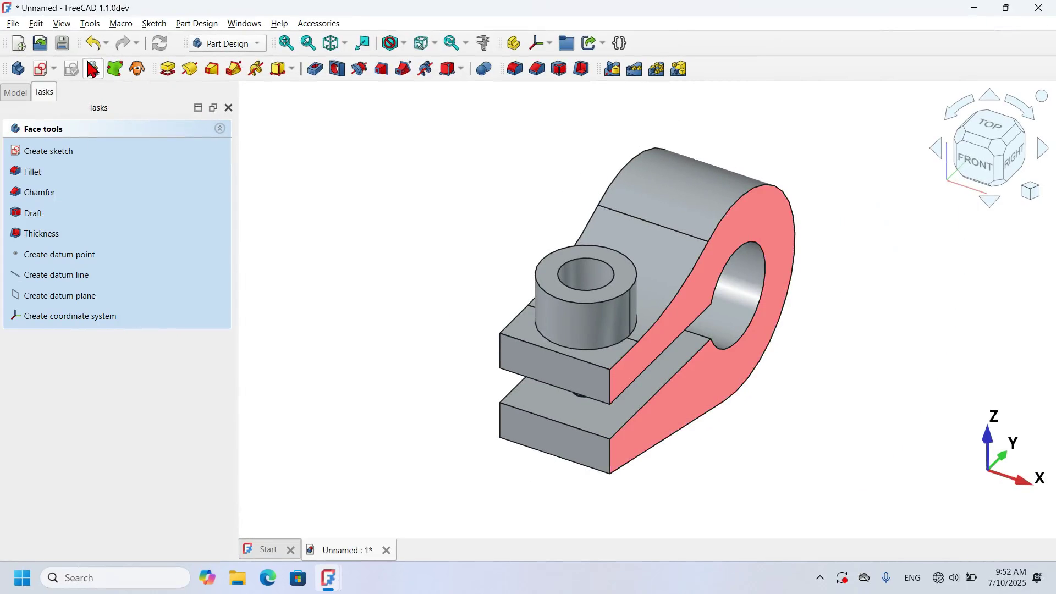
{"action": "left_click", "coordinate": [39, 70]}
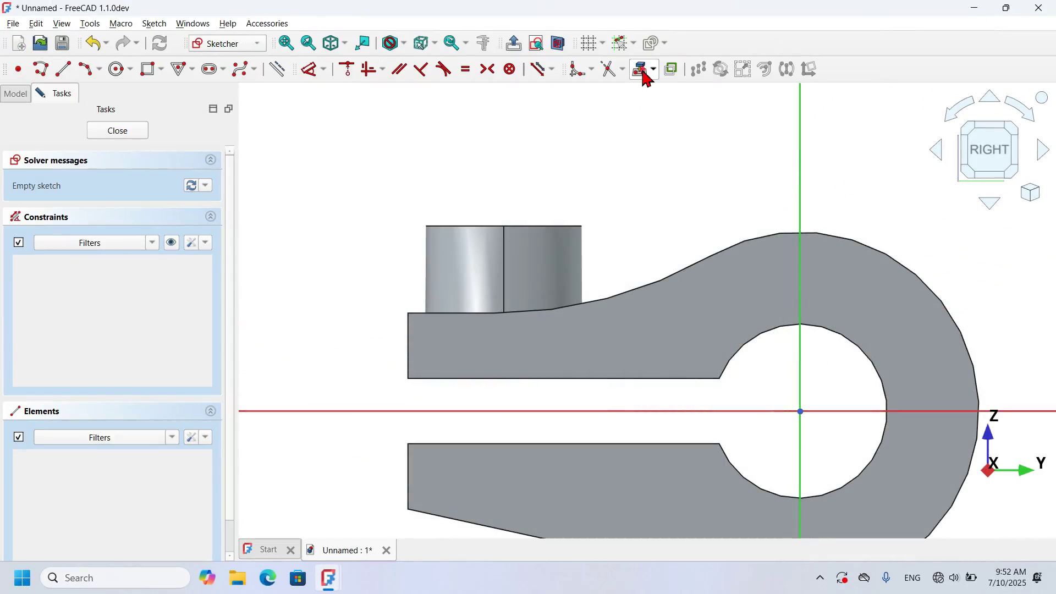
{"action": "left_click", "coordinate": [277, 68]}
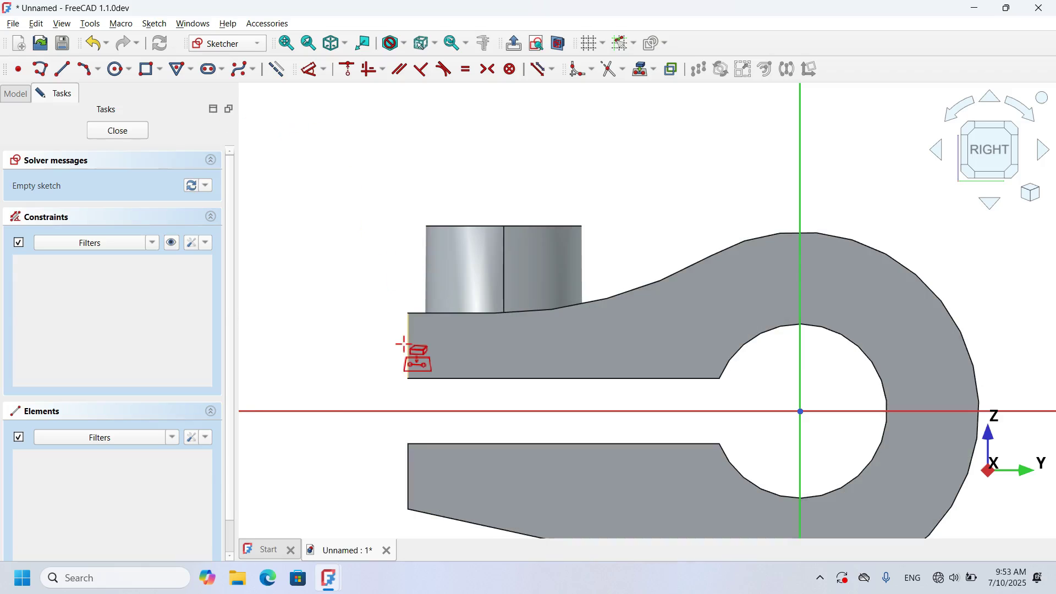
{"action": "left_click", "coordinate": [405, 345]}
{"action": "left_click", "coordinate": [843, 240]}
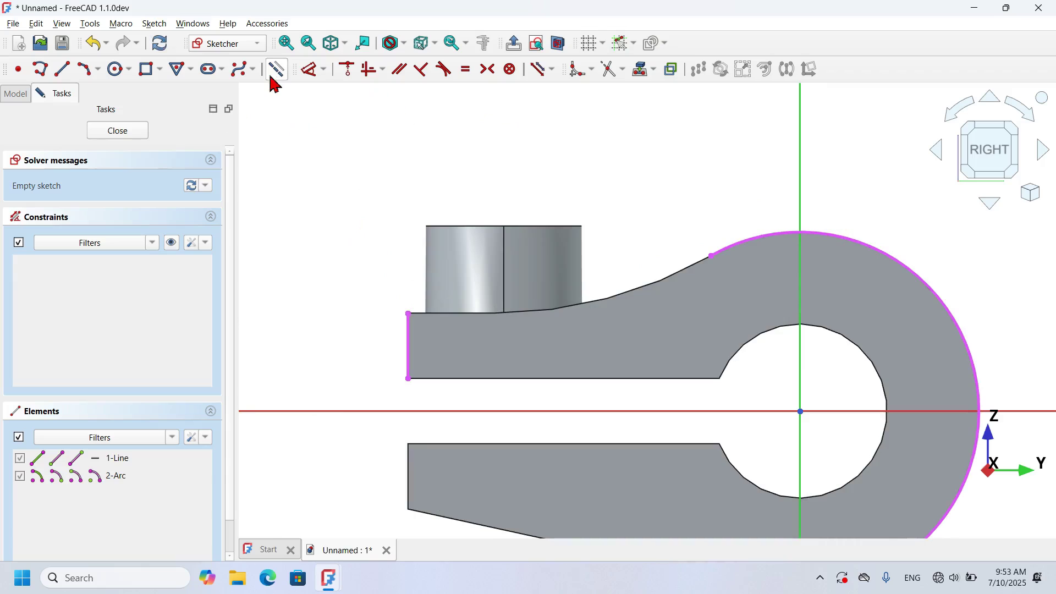
Sketch a shallow downward-bowed three-point arc across the screw boss, from beyond its outer side to the projected outer arc of the clamp
{"action": "left_click", "coordinate": [88, 73]}
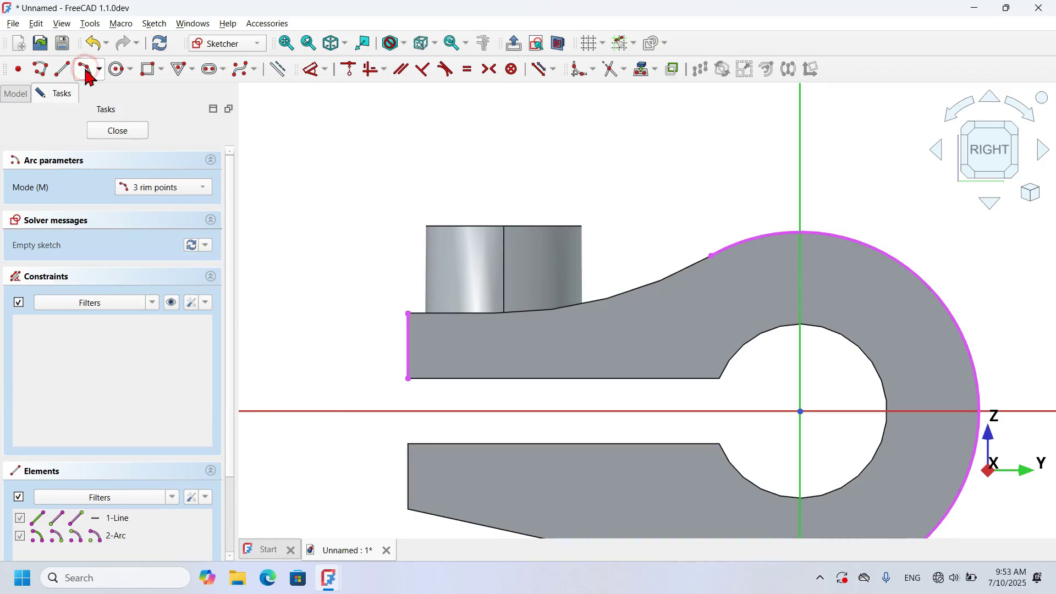
{"action": "left_click", "coordinate": [415, 253]}
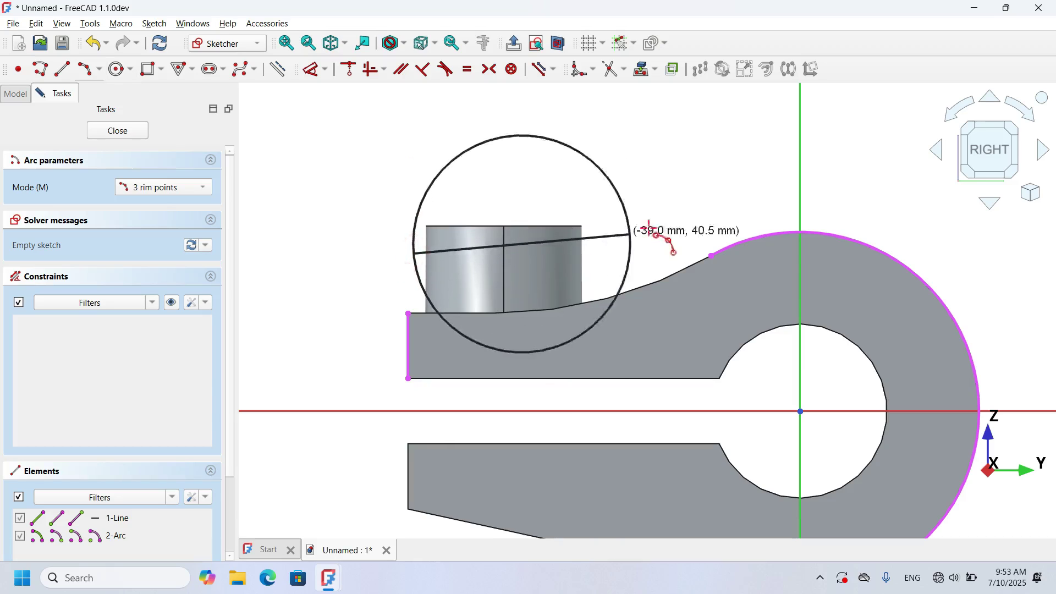
{"action": "left_click", "coordinate": [784, 232]}
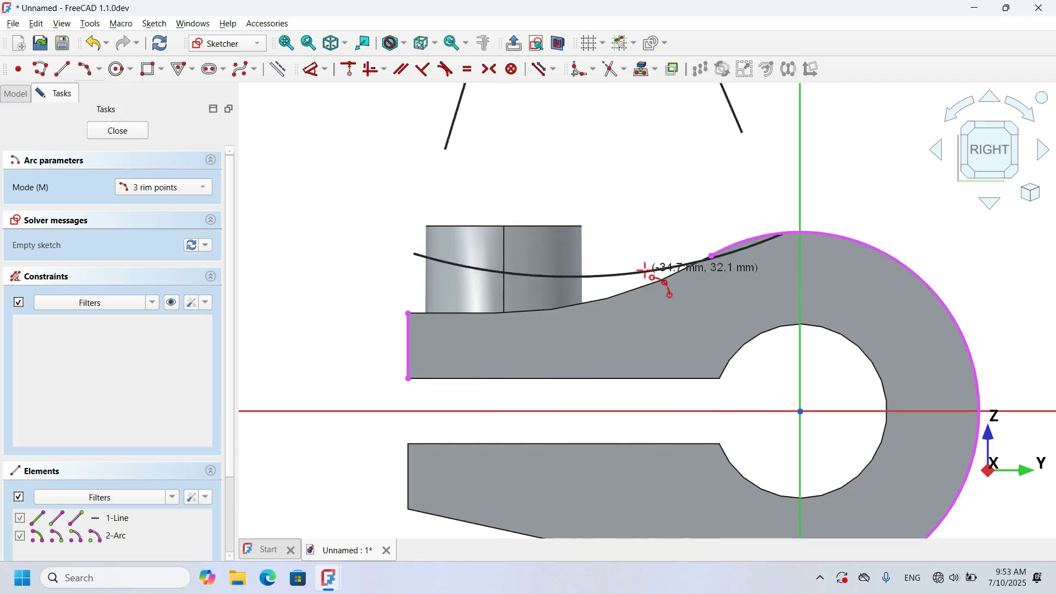
{"action": "left_click", "coordinate": [575, 268]}
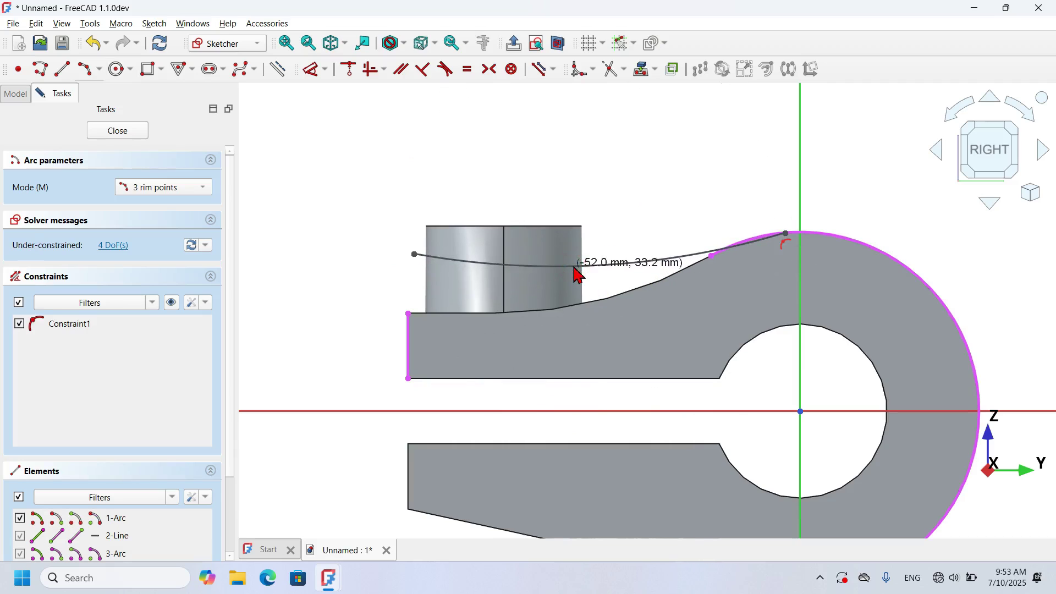
Draw a wide rectangle above the screw boss and delete its lower side, leaving it open towards the arc
{"action": "left_click", "coordinate": [151, 71]}
{"action": "left_click", "coordinate": [412, 116]}
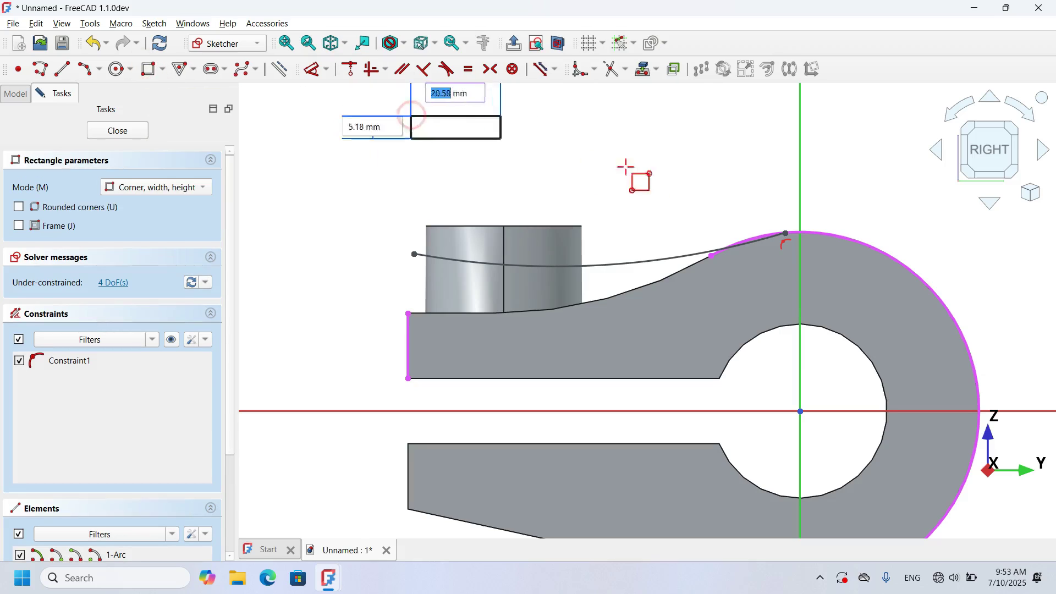
{"action": "left_click", "coordinate": [757, 206]}
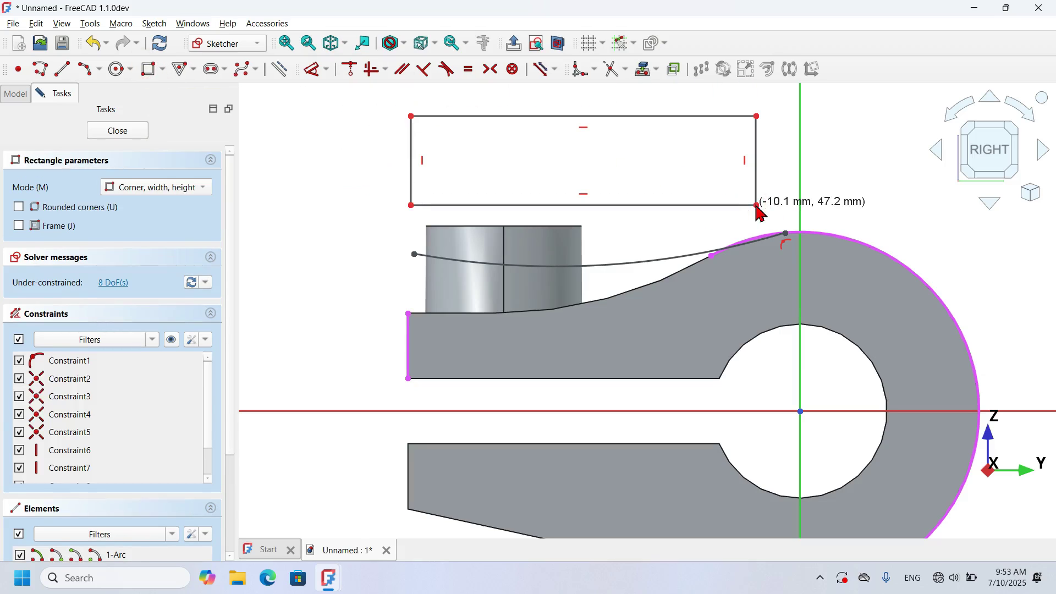
{"action": "right_click", "coordinate": [758, 208]}
{"action": "left_click", "coordinate": [708, 206]}
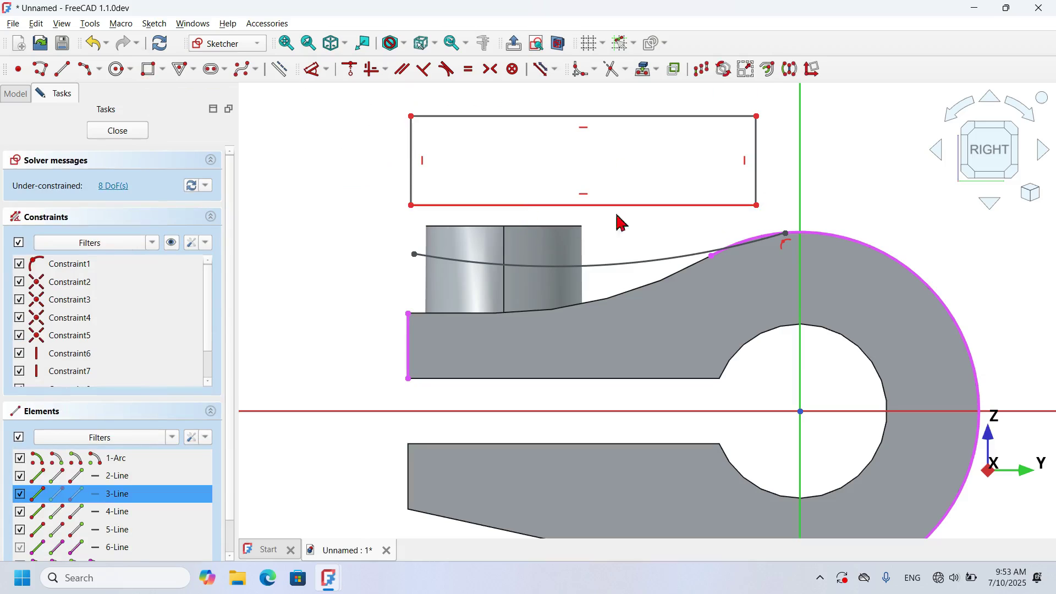
{"action": "key", "text": "Delete"}
Close the cutting profile by making the lower ends of both vertical lines coincident with the arc's endpoints
{"action": "left_click_drag", "start_coordinate": [378, 160], "coordinate": [443, 285]}
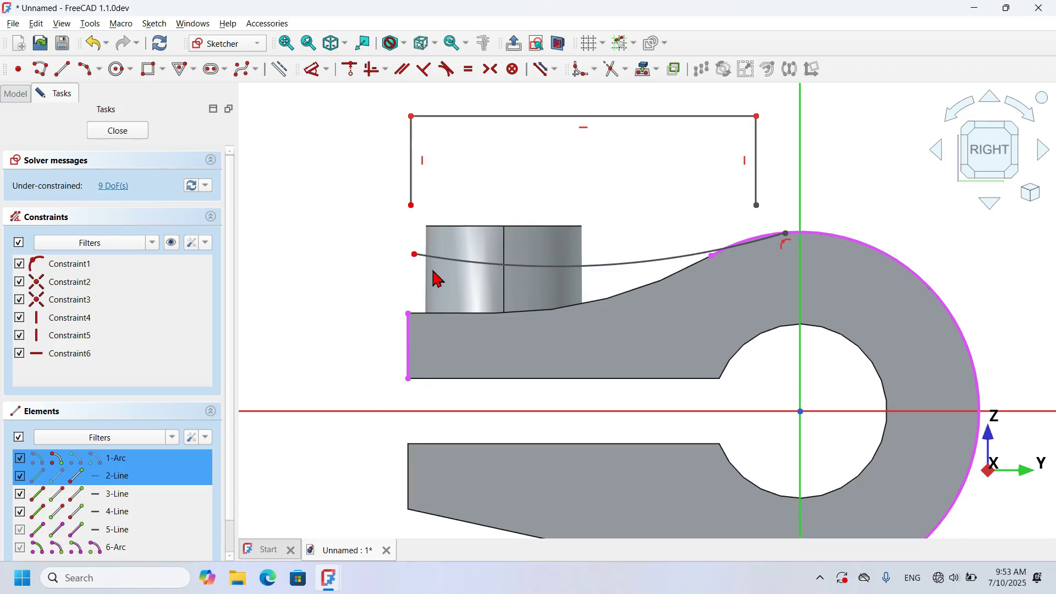
{"action": "left_click", "coordinate": [351, 70]}
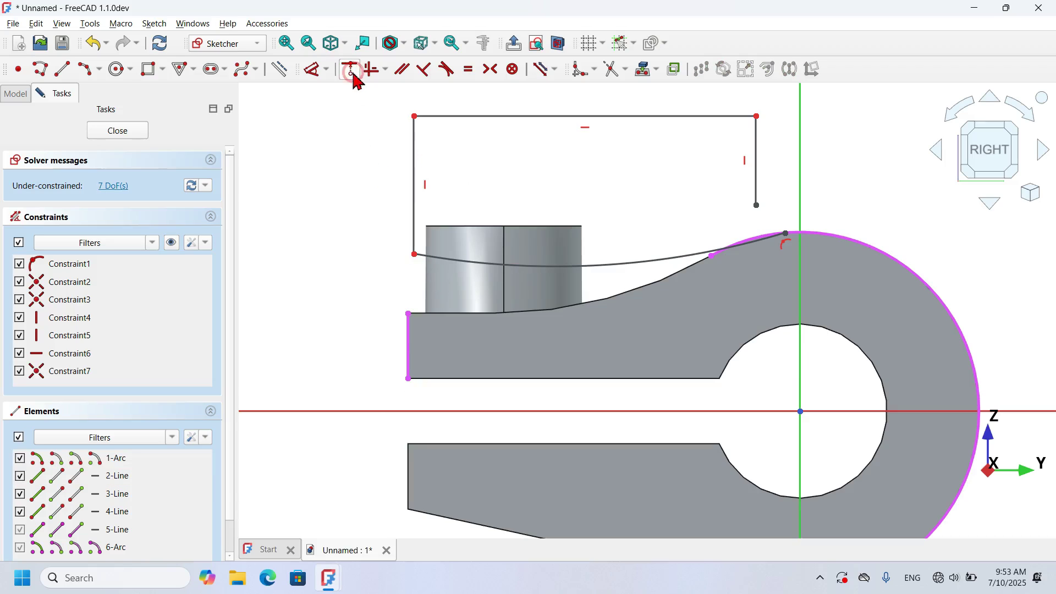
{"action": "left_click", "coordinate": [759, 206]}
{"action": "left_click", "coordinate": [788, 234]}
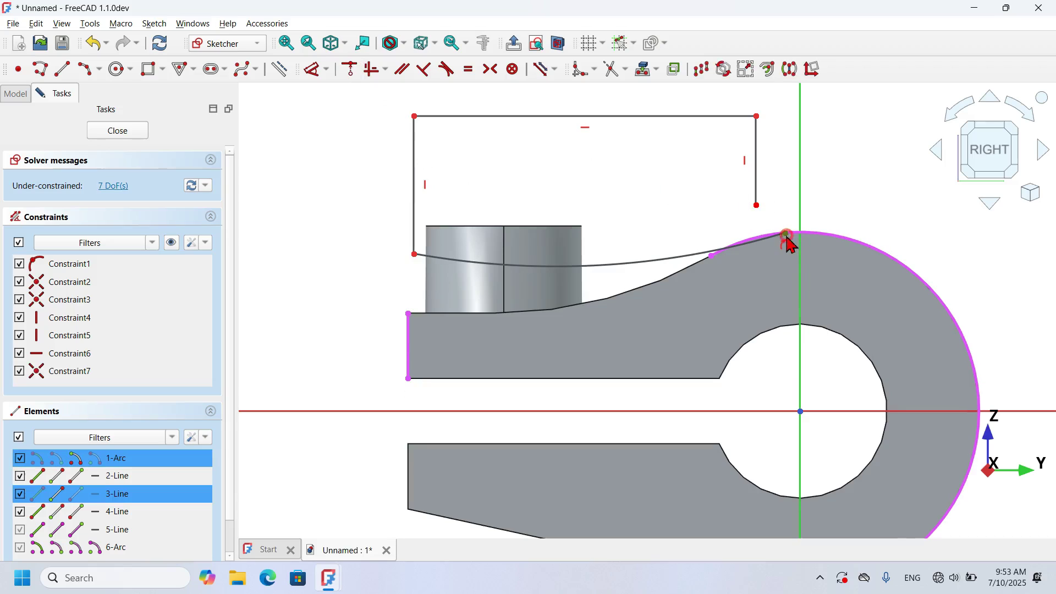
{"action": "left_click", "coordinate": [358, 72]}
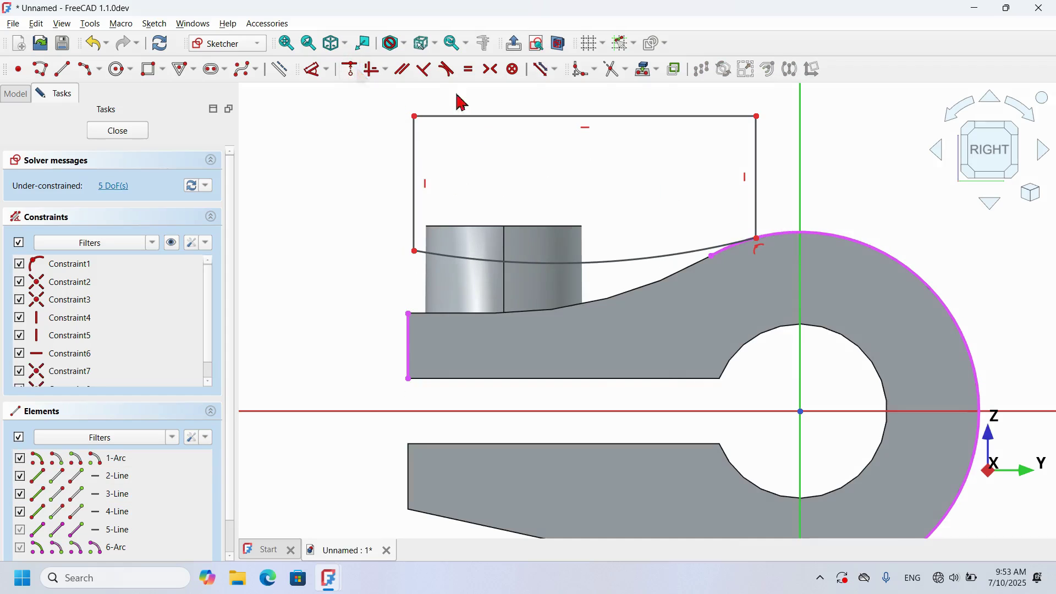
Make the boss-crossing arc tangent to the projected outer arc and align its free end vertically with the upper jaw's end edge
{"action": "left_click", "coordinate": [447, 70]}
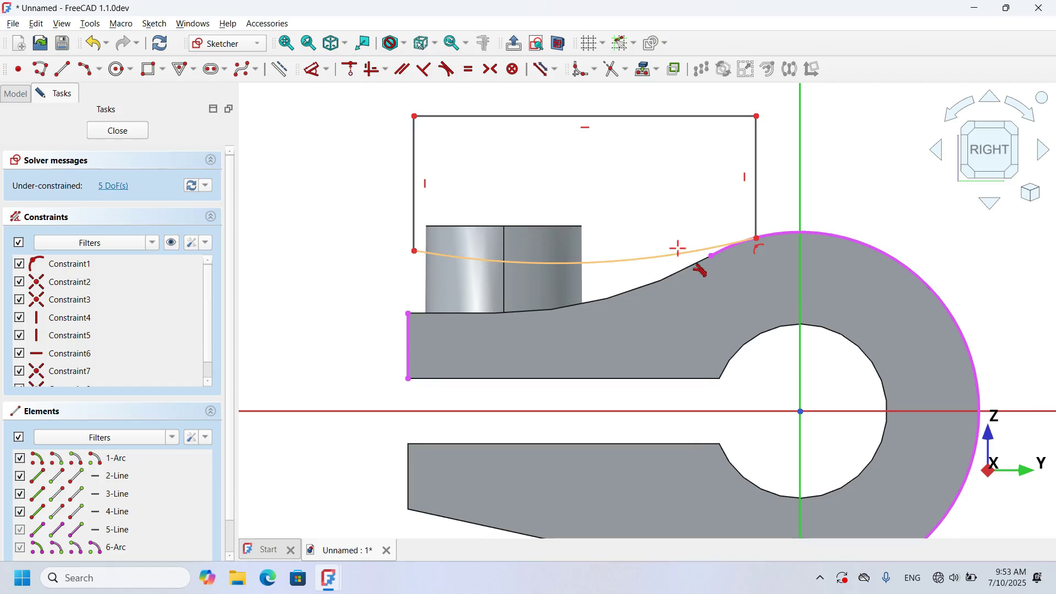
{"action": "left_click", "coordinate": [678, 249]}
{"action": "left_click", "coordinate": [851, 240]}
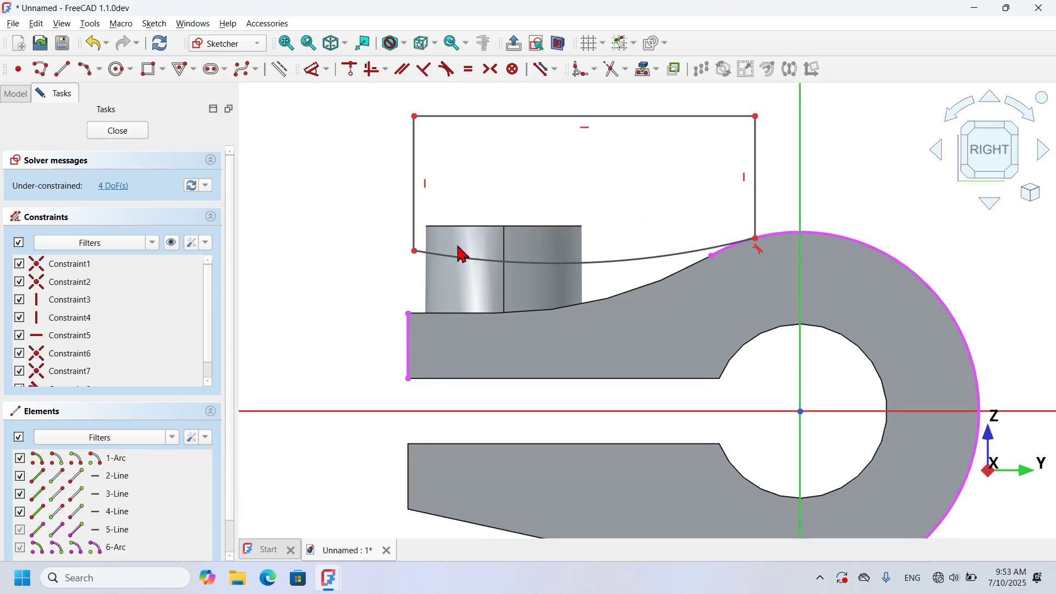
{"action": "left_click_drag", "start_coordinate": [368, 203], "coordinate": [449, 354]}
{"action": "left_click", "coordinate": [385, 69]}
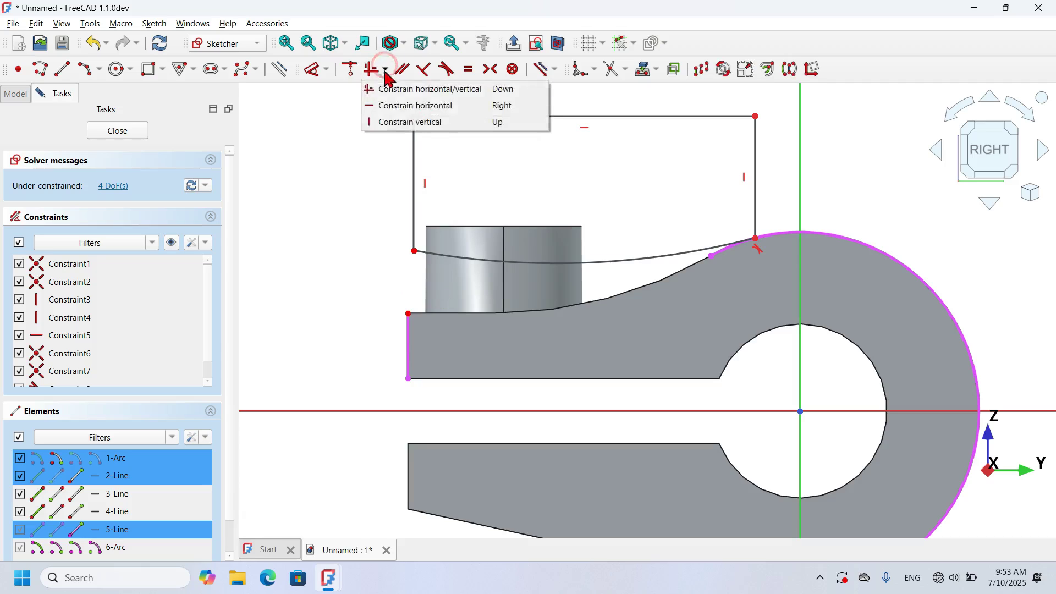
{"action": "left_click", "coordinate": [536, 125]}
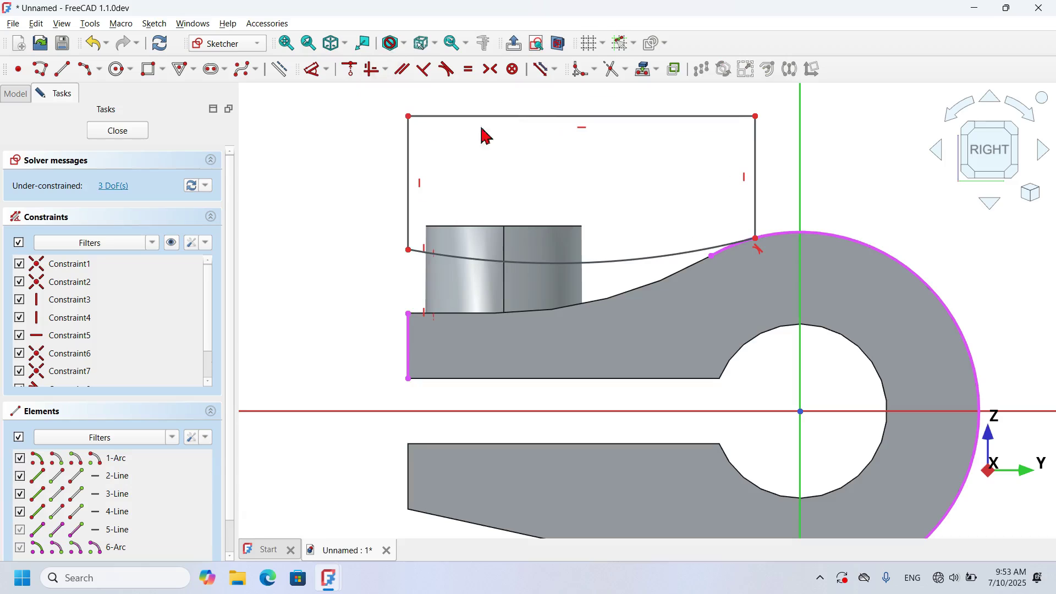
Set the vertical distance between the arc's free end and the upper corner of the jaw's end edge to 12 mm
{"action": "left_click", "coordinate": [312, 73]}
{"action": "left_click", "coordinate": [408, 250]}
{"action": "left_click", "coordinate": [406, 297]}
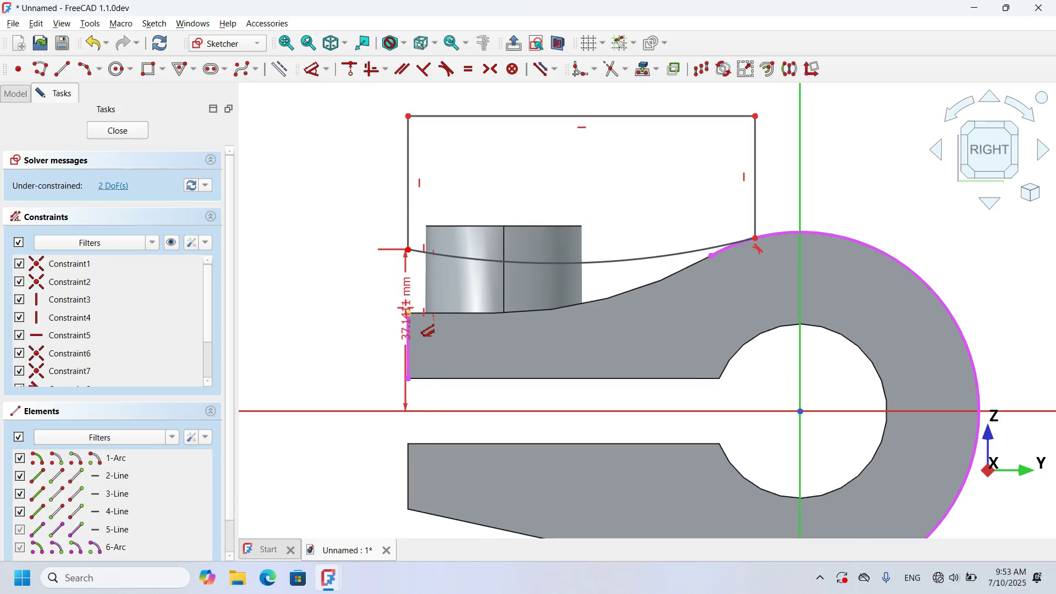
{"action": "left_click_drag", "start_coordinate": [405, 303], "coordinate": [324, 261]}
{"action": "left_click", "coordinate": [322, 252]}
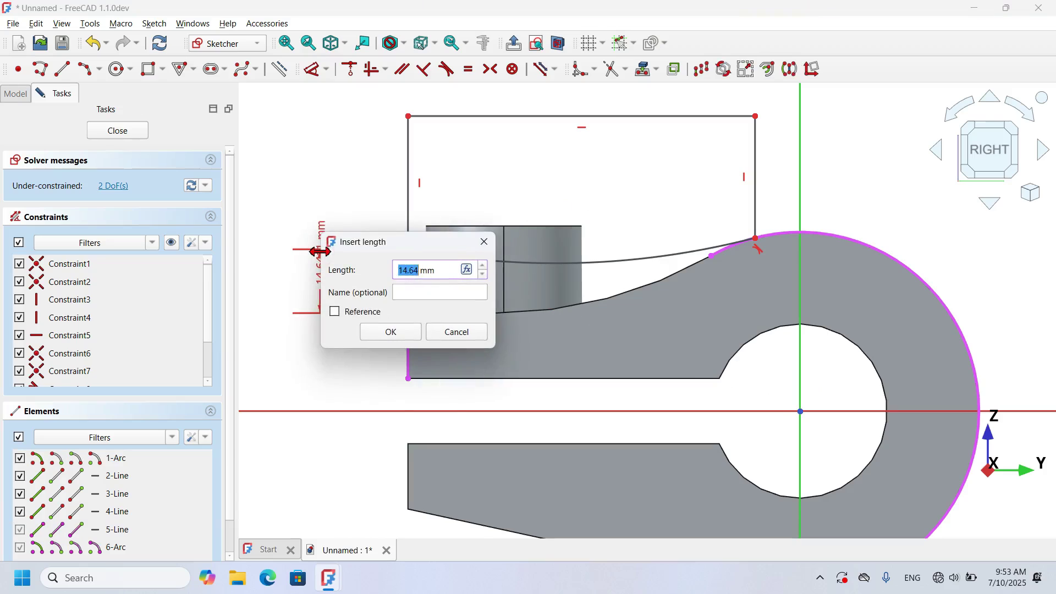
{"action": "key", "text": "Return"}
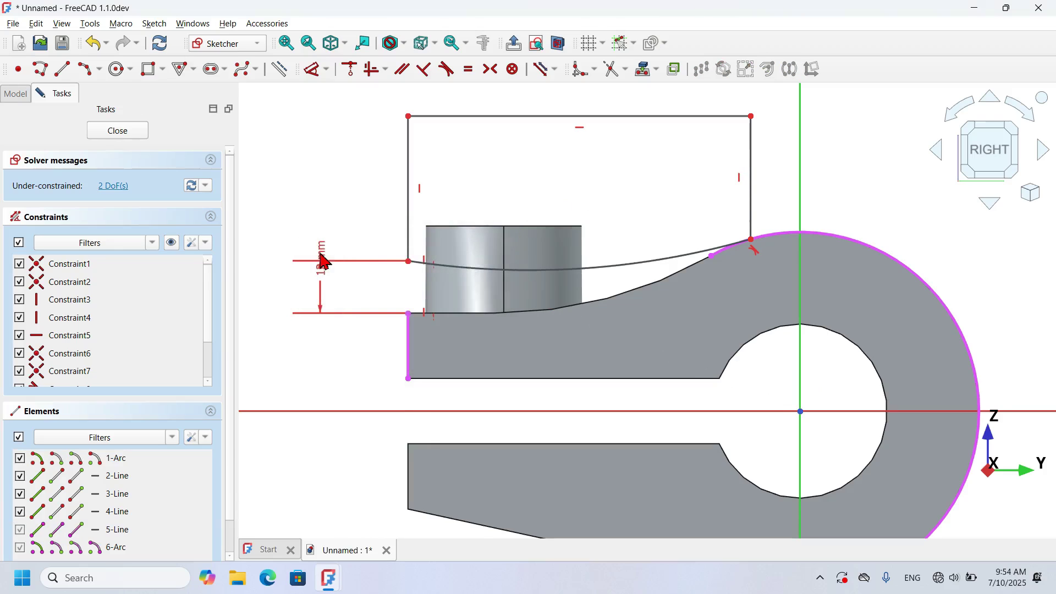
Set the arc's radius to 300 mm and the length of the profile's vertical line nearest the bore to 20 mm
{"action": "left_click", "coordinate": [607, 267]}
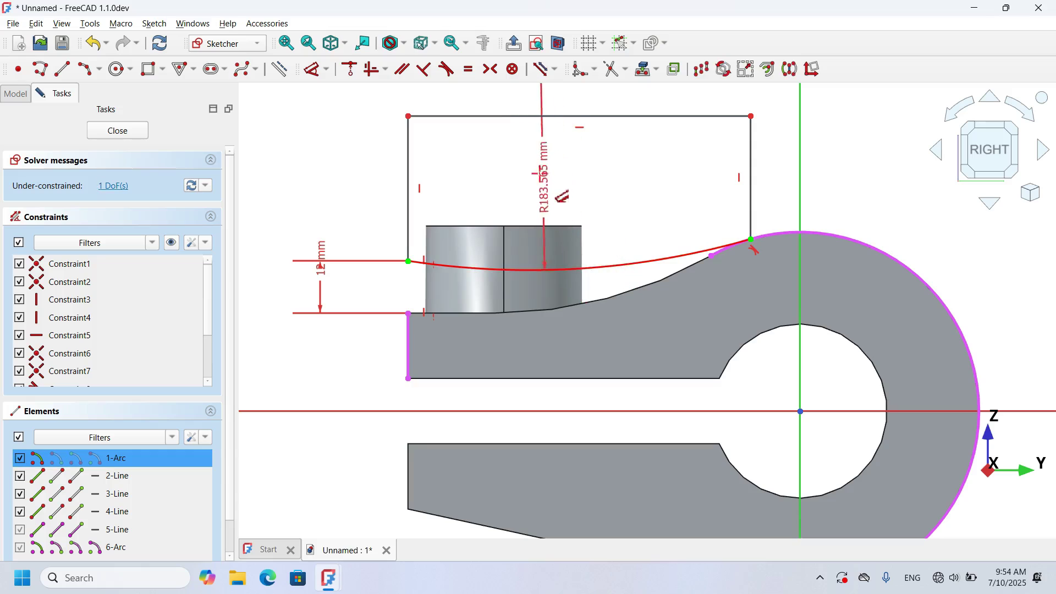
{"action": "left_click", "coordinate": [543, 182]}
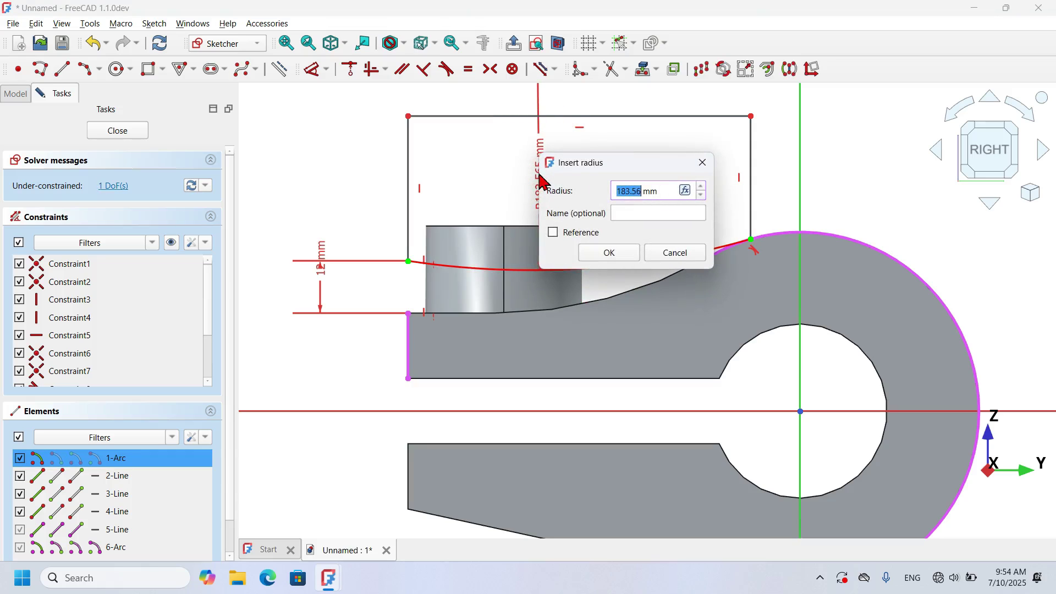
{"action": "key", "text": "Return"}
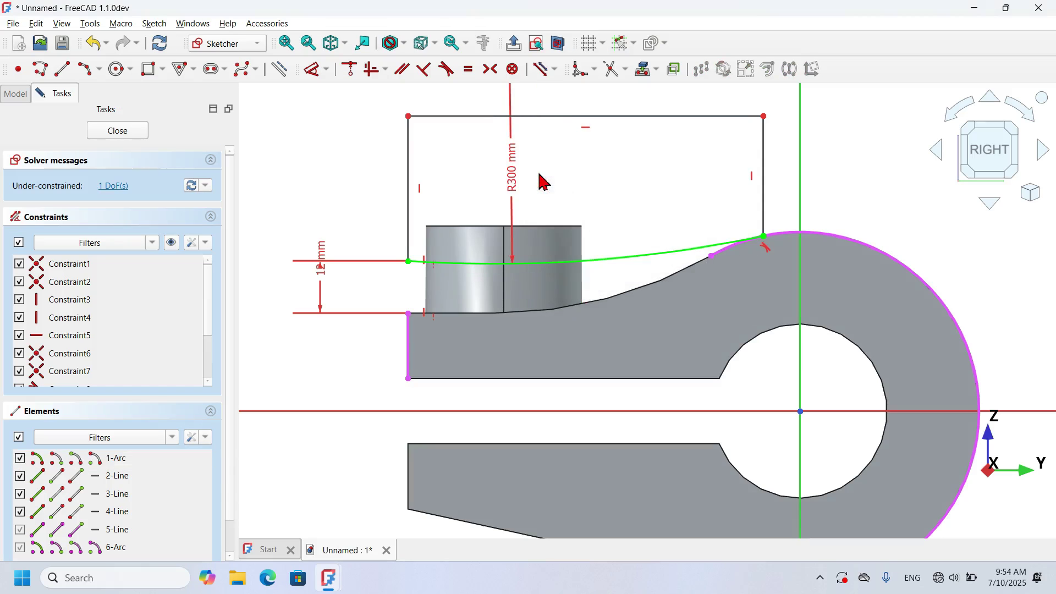
{"action": "left_click", "coordinate": [763, 176]}
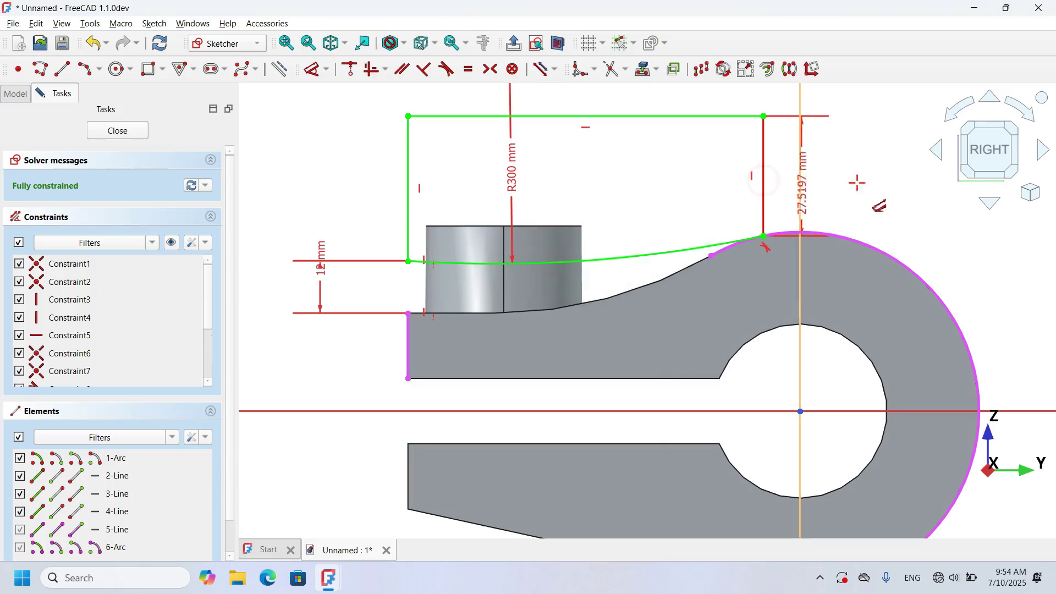
{"action": "left_click", "coordinate": [872, 190]}
{"action": "key", "text": "Return"}
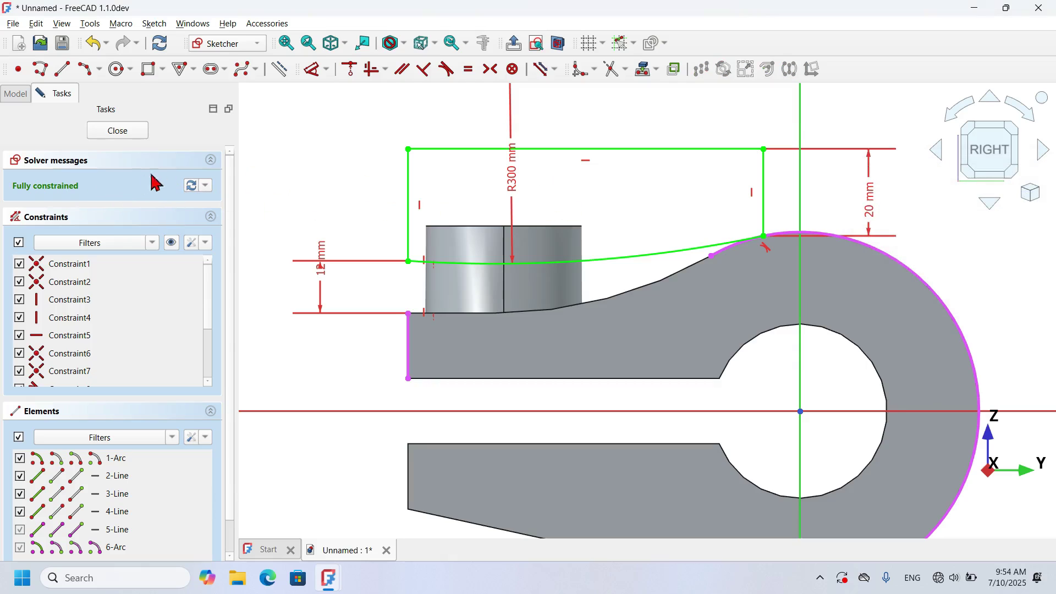
Finish the sketch and pocket its profile with the Through all type to trim the top of the screw boss
{"action": "left_click", "coordinate": [139, 132]}
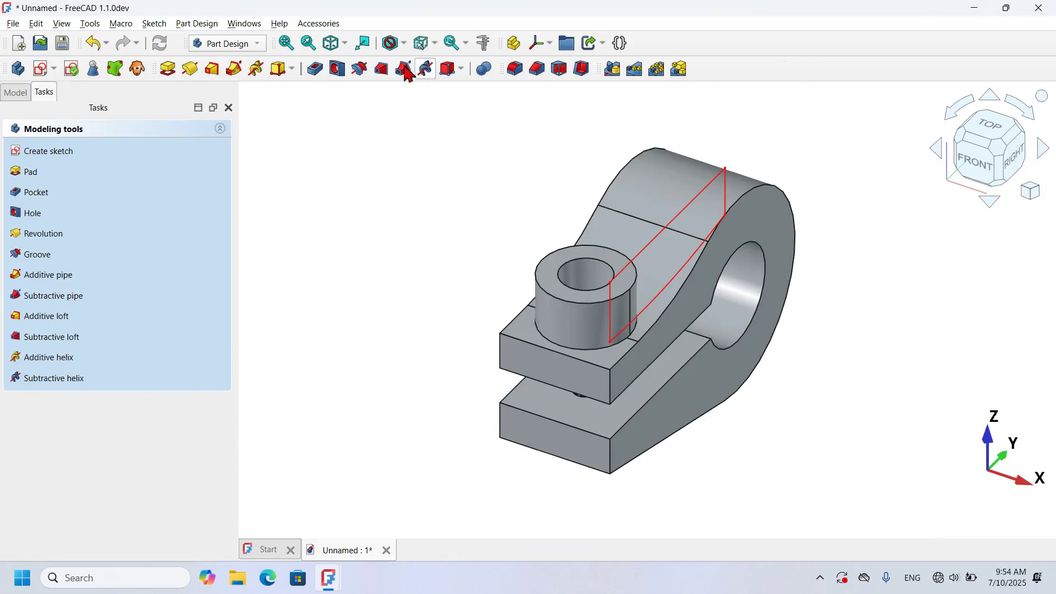
{"action": "left_click", "coordinate": [317, 72]}
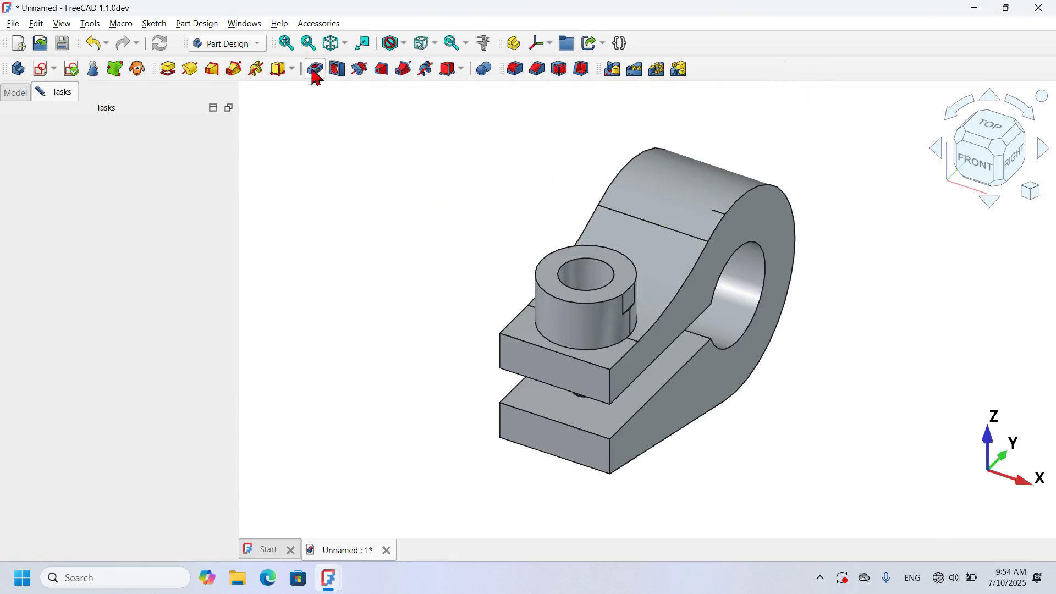
{"action": "left_click", "coordinate": [173, 187]}
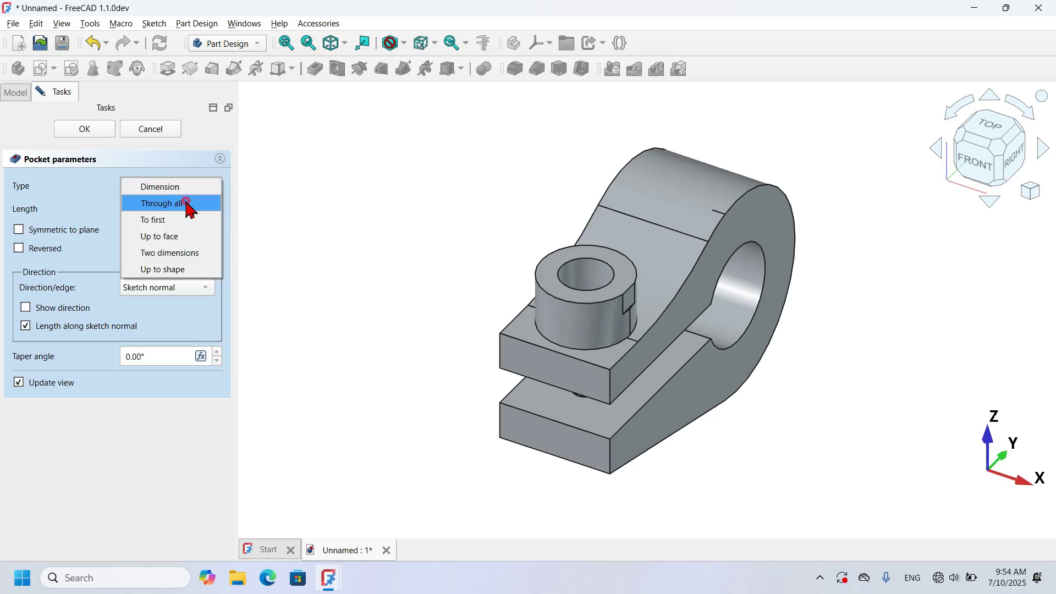
{"action": "left_click", "coordinate": [190, 206]}
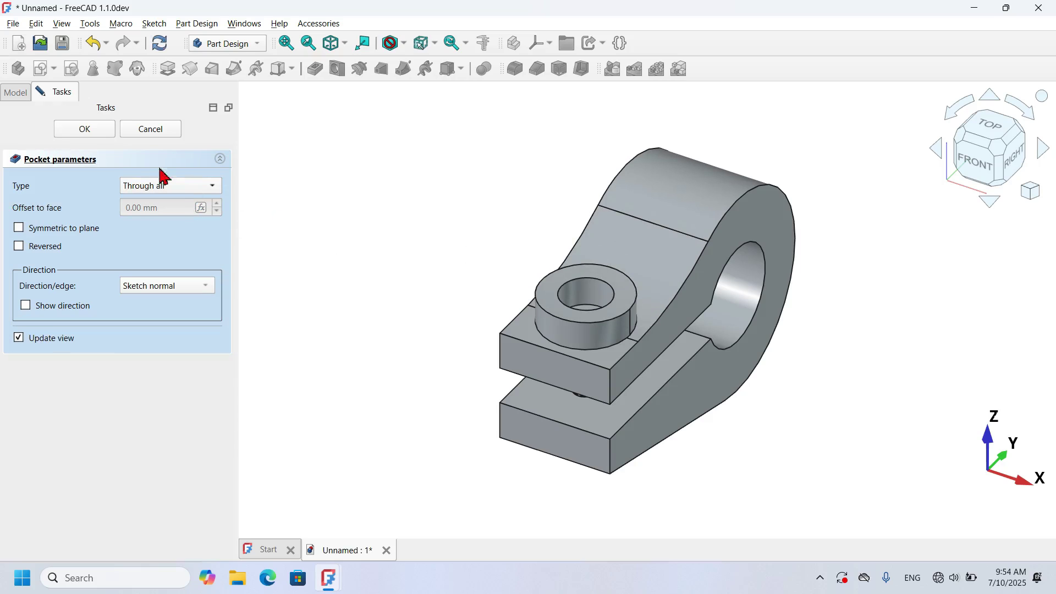
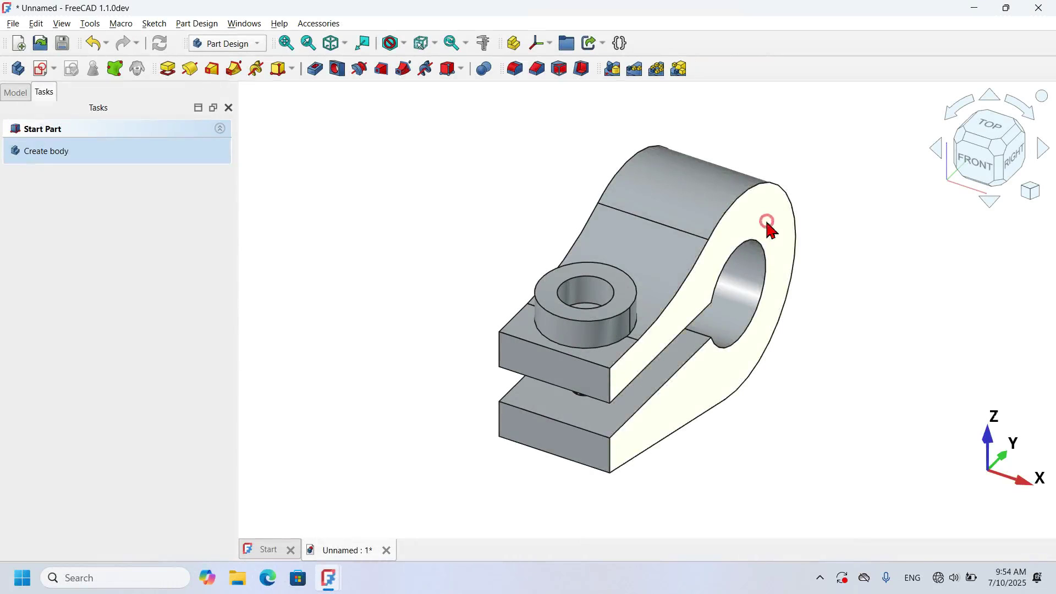
Create a sketch on the bracket's side face and draw a 10 mm diameter circle centred on the vertical axis above the bore
{"action": "left_click", "coordinate": [42, 69]}
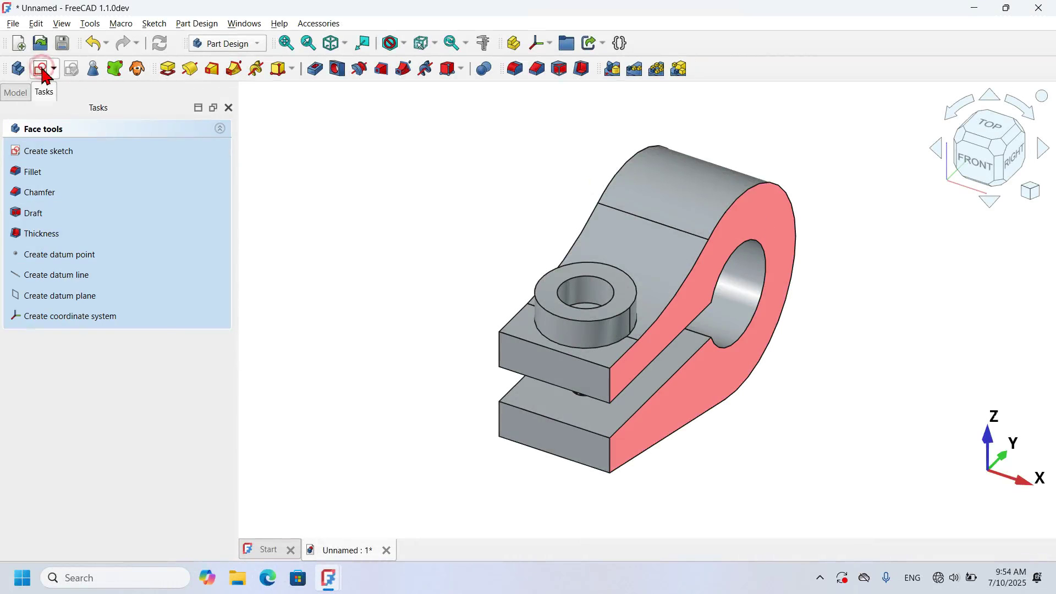
{"action": "scroll", "coordinate": [838, 225], "scroll_direction": "up", "scroll_amount": 3}
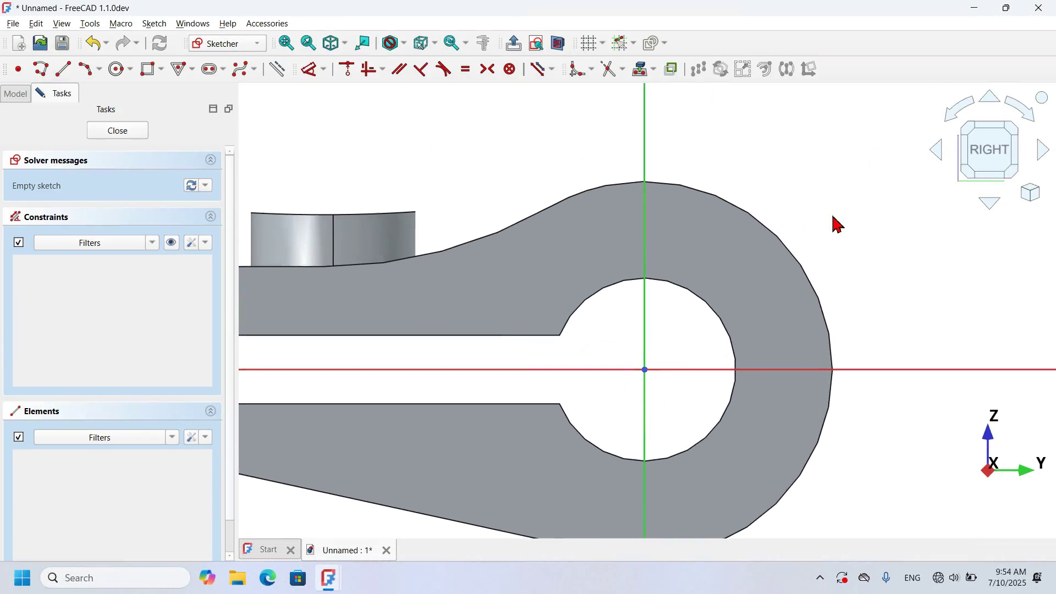
{"action": "left_click", "coordinate": [118, 71]}
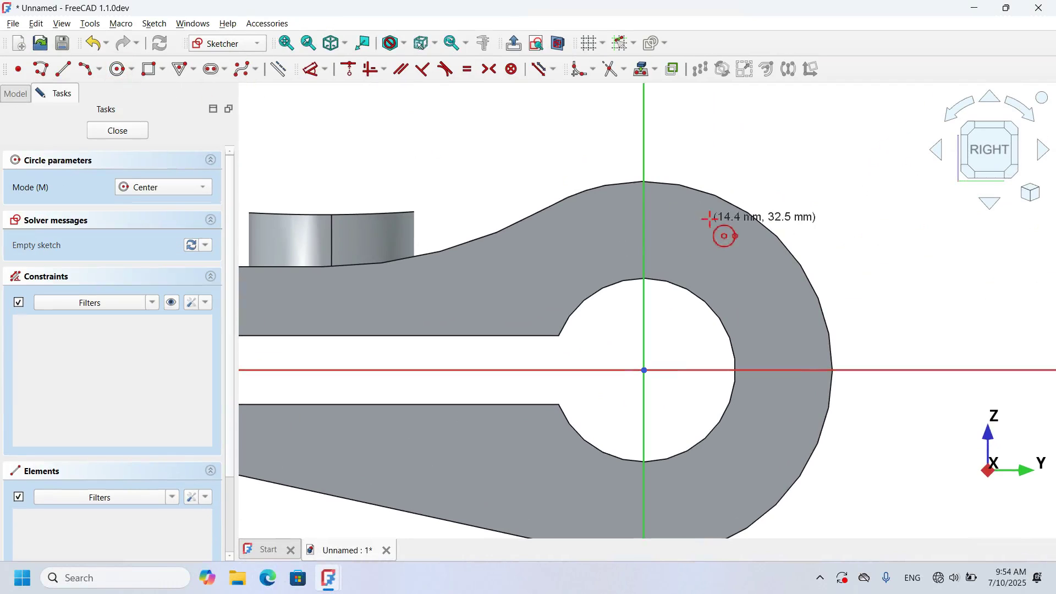
{"action": "left_click", "coordinate": [643, 231]}
{"action": "type", "text": "10"}
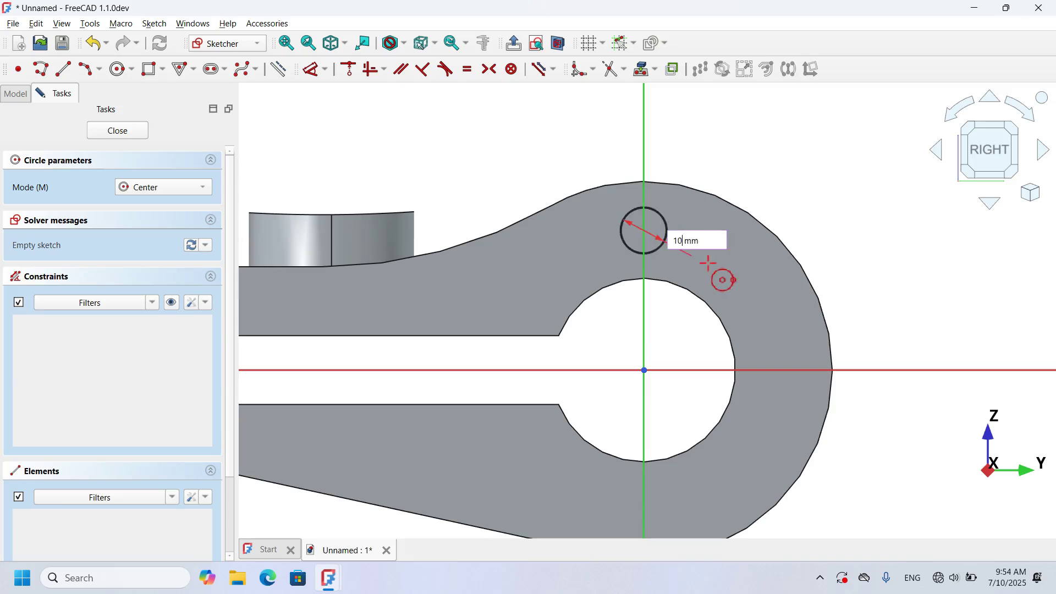
{"action": "key", "text": "Return"}
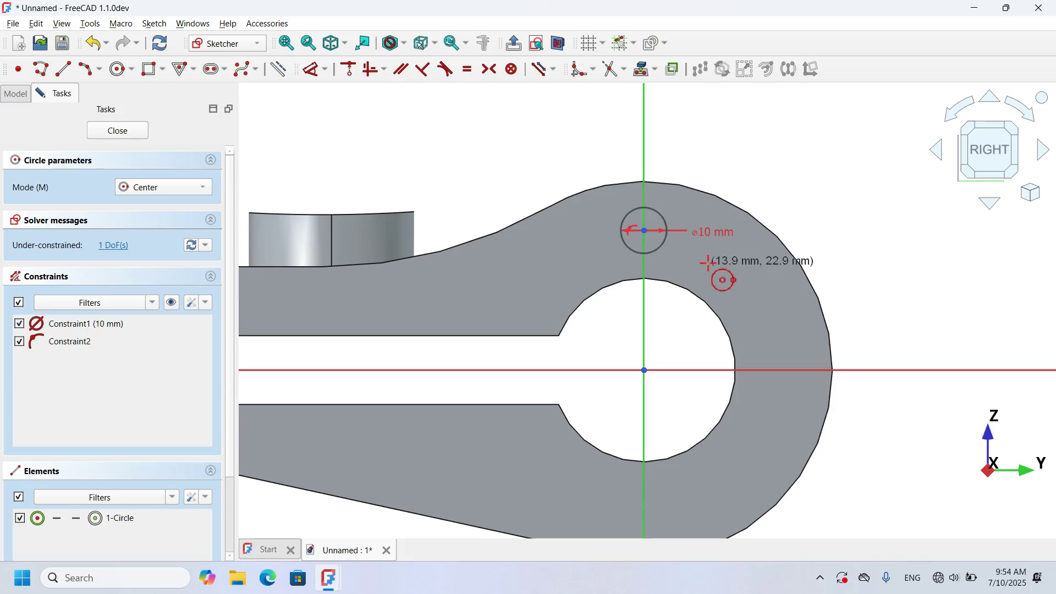
Set the vertical distance from the circle's centre to the horizontal axis to 30 mm and finish the sketch
{"action": "left_click", "coordinate": [312, 69]}
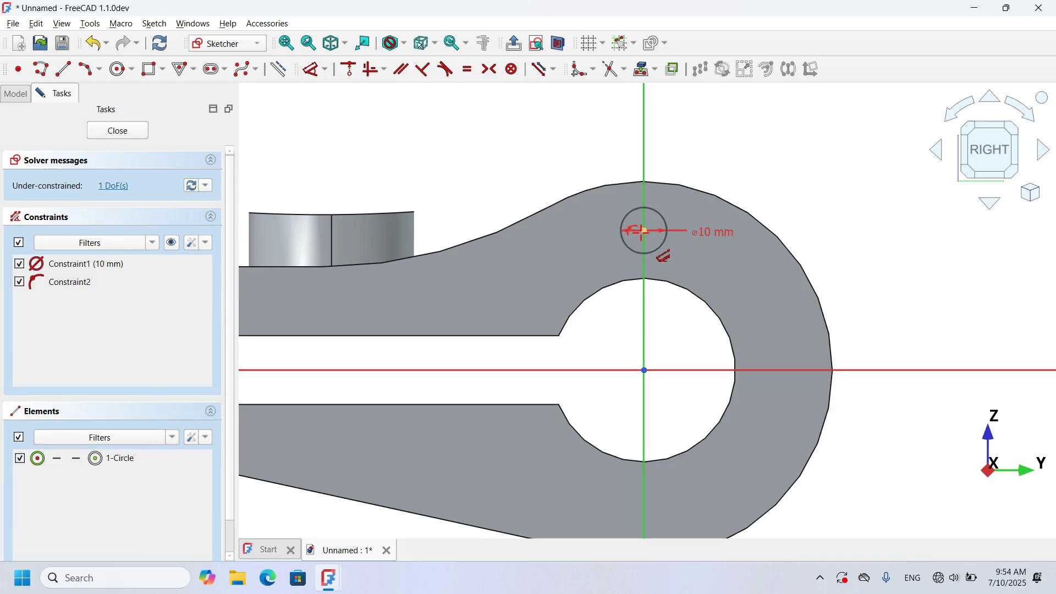
{"action": "left_click", "coordinate": [644, 231]}
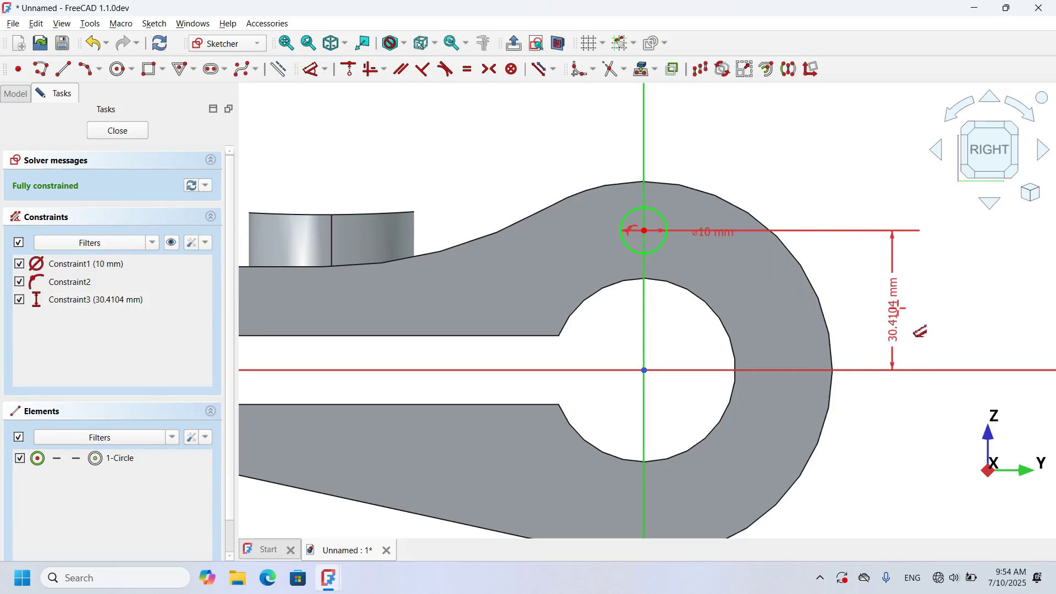
{"action": "left_click", "coordinate": [900, 308]}
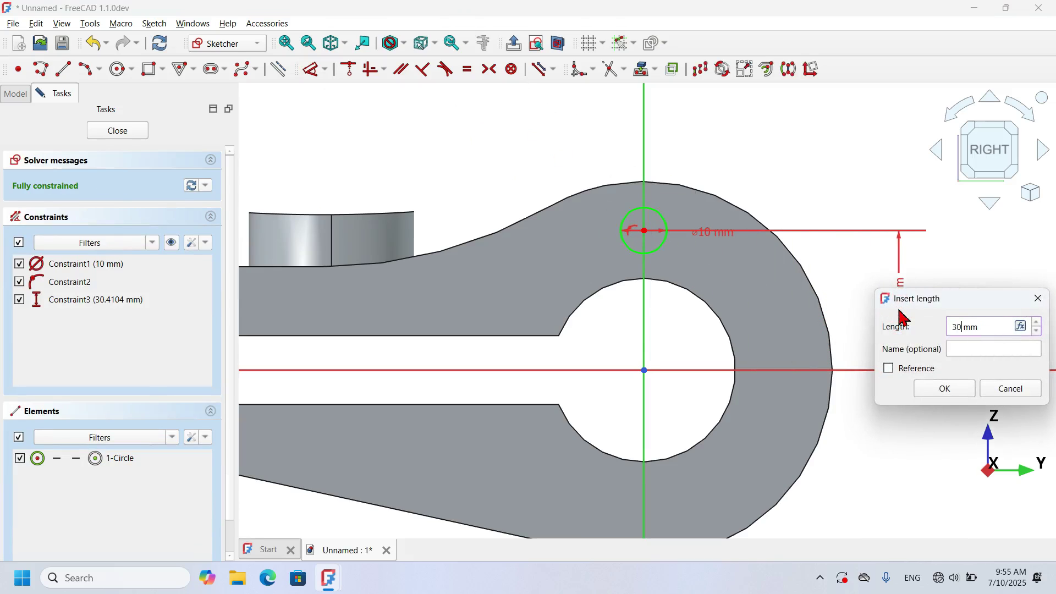
{"action": "key", "text": "Return"}
{"action": "left_click", "coordinate": [124, 131]}
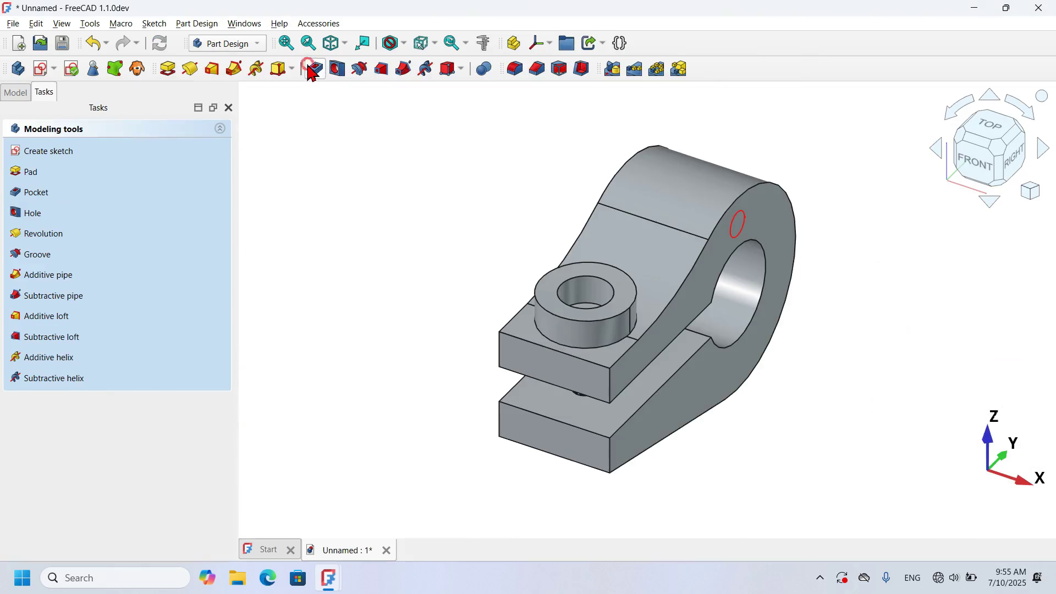
Start a pocket from the 10 mm circle and show the bracket see-through from the front to check the cut depth
{"action": "left_click", "coordinate": [313, 70]}
{"action": "middle_click_drag", "start_coordinate": [537, 242], "coordinate": [731, 284]}
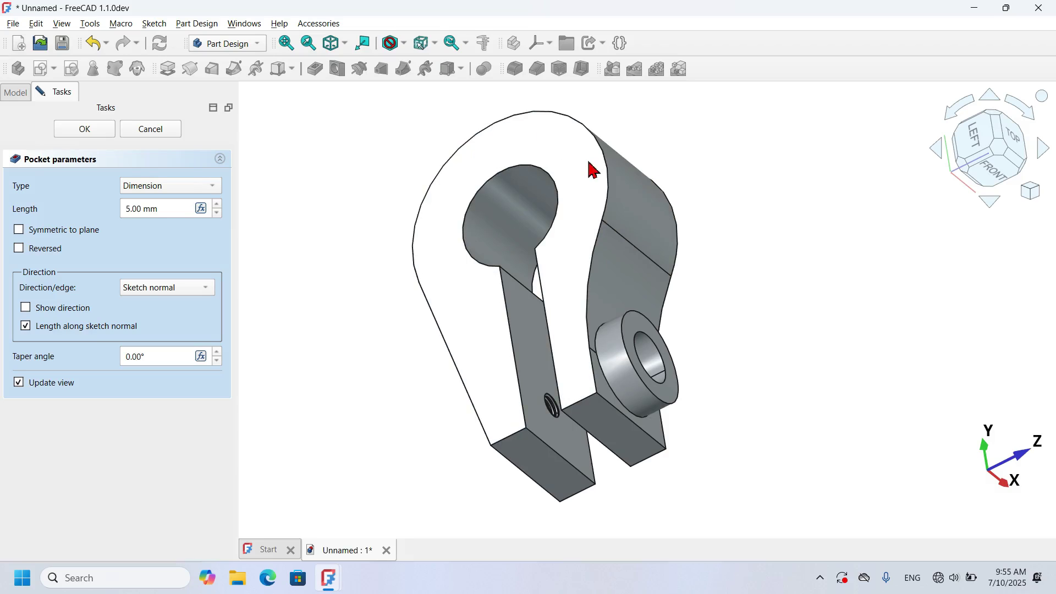
{"action": "left_click", "coordinate": [998, 170]}
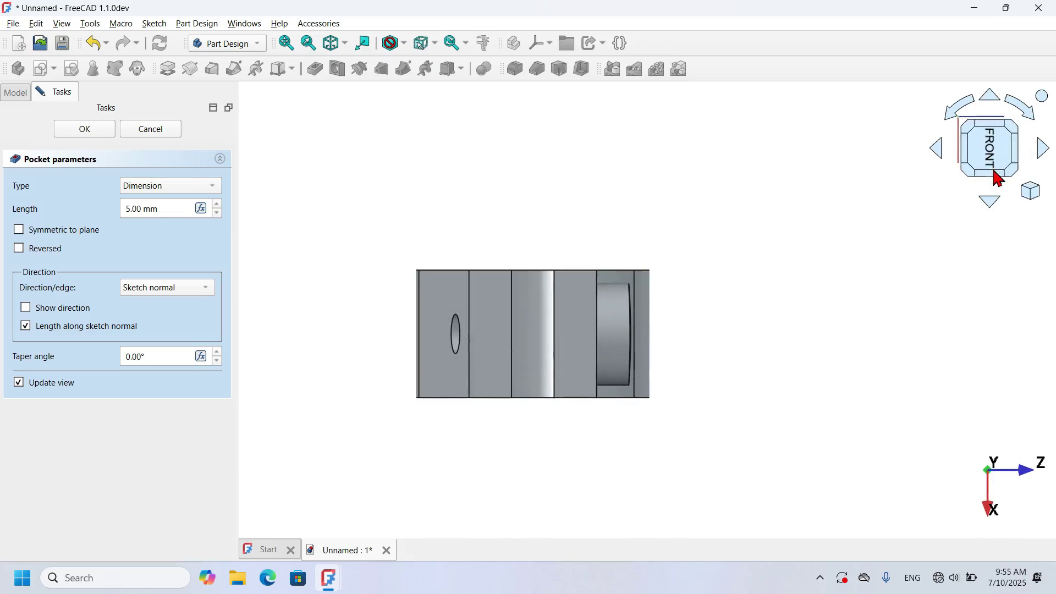
{"action": "key", "text": "0"}
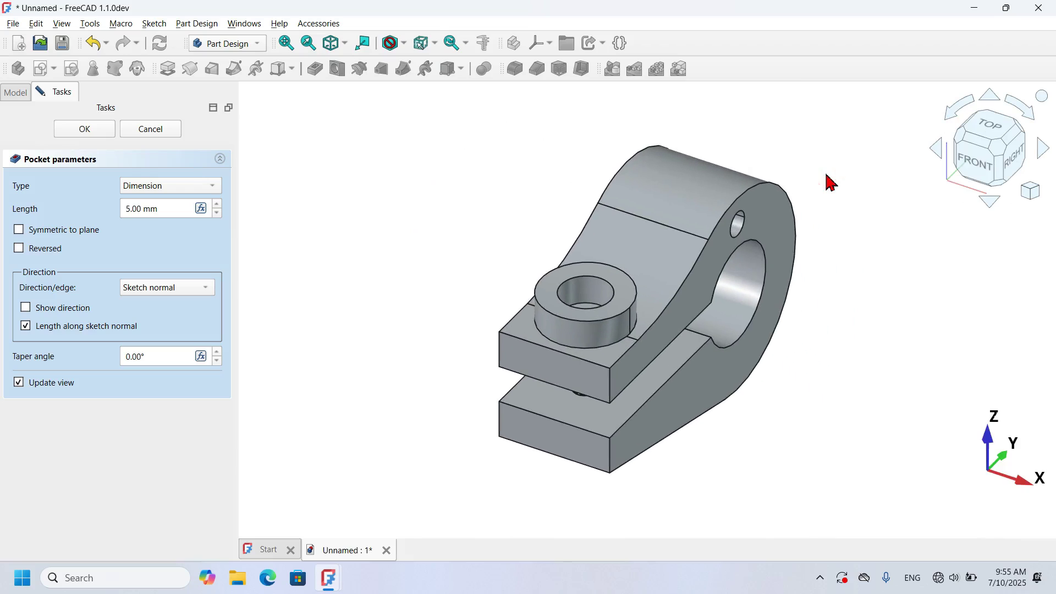
{"action": "left_click", "coordinate": [971, 168]}
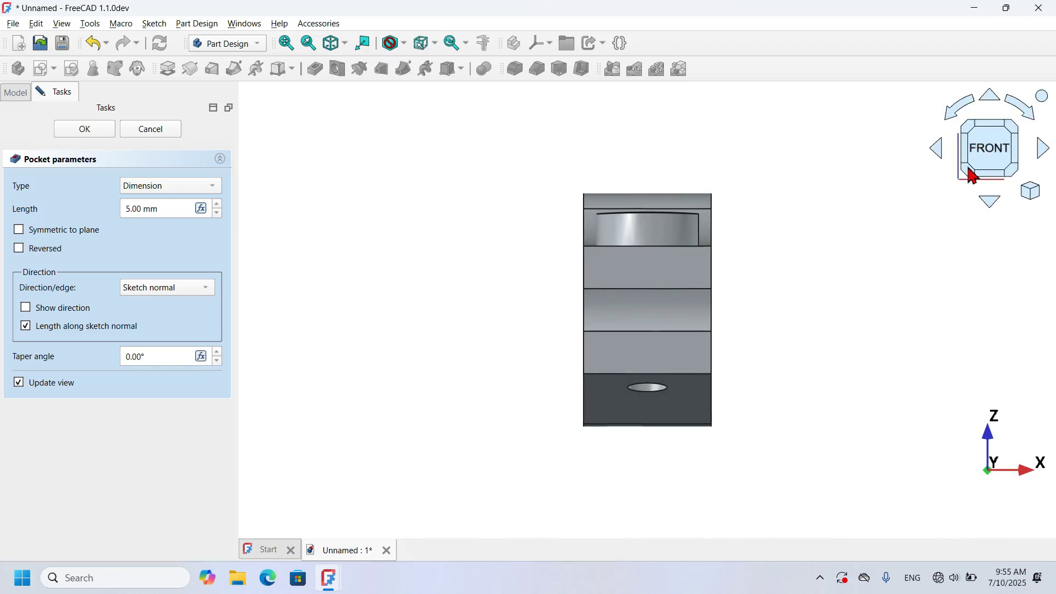
{"action": "left_click", "coordinate": [657, 285]}
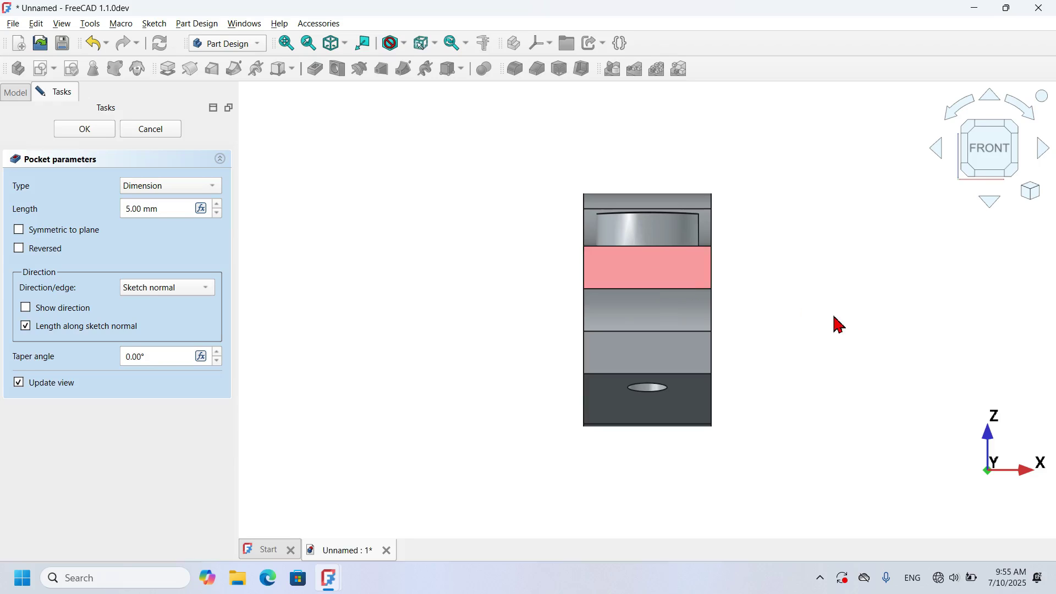
{"action": "left_click", "coordinate": [771, 237]}
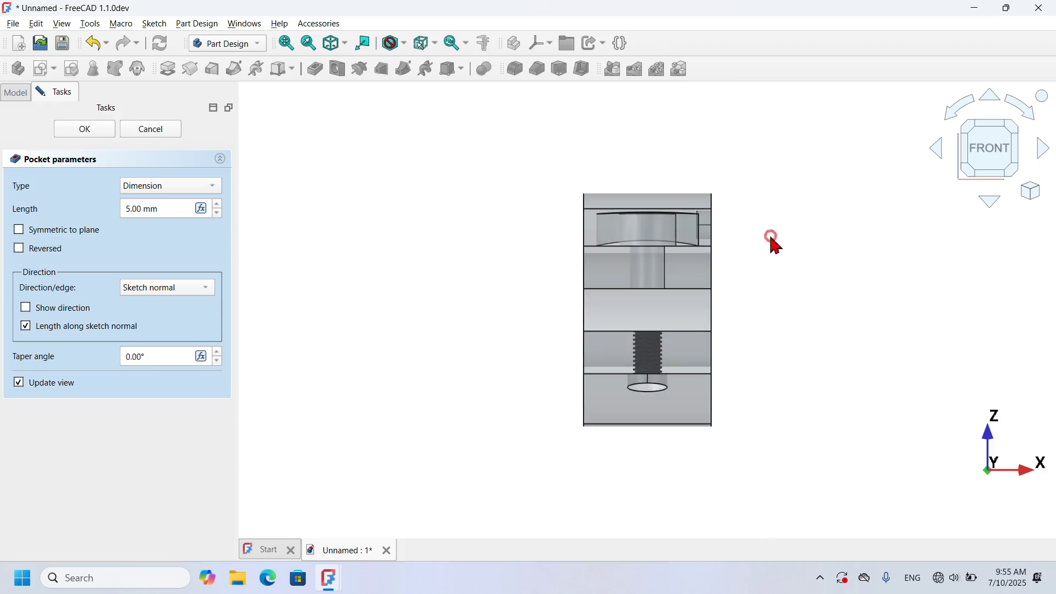
Try a length of 50 mm for the side hole's pocket and inspect the cut in the see-through model
{"action": "scroll", "coordinate": [775, 246], "scroll_direction": "up", "scroll_amount": 3}
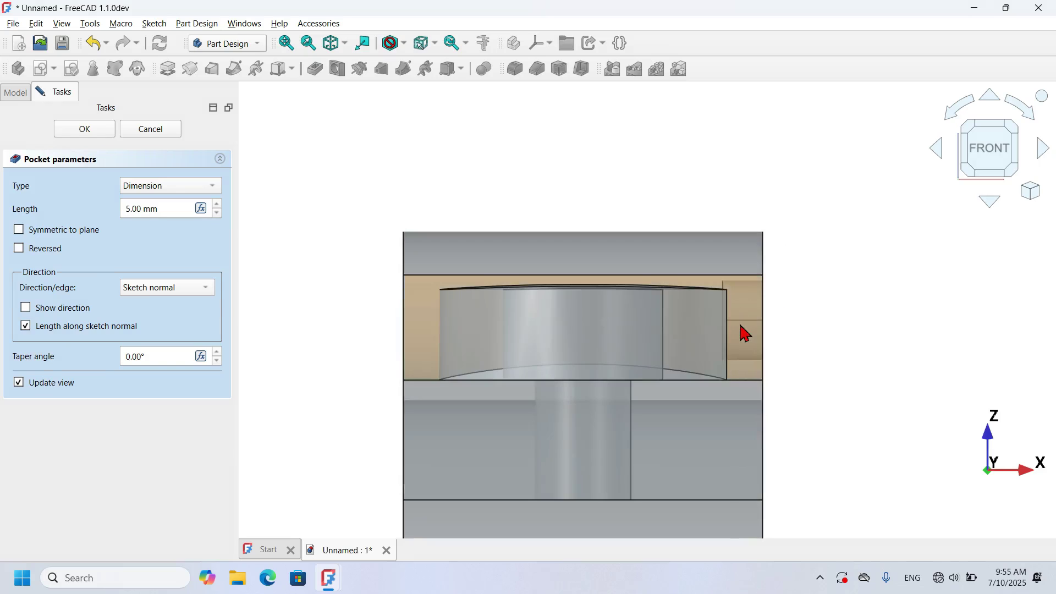
{"action": "scroll", "coordinate": [745, 332], "scroll_direction": "up", "scroll_amount": 2}
{"action": "scroll", "coordinate": [849, 262], "scroll_direction": "down", "scroll_amount": 2}
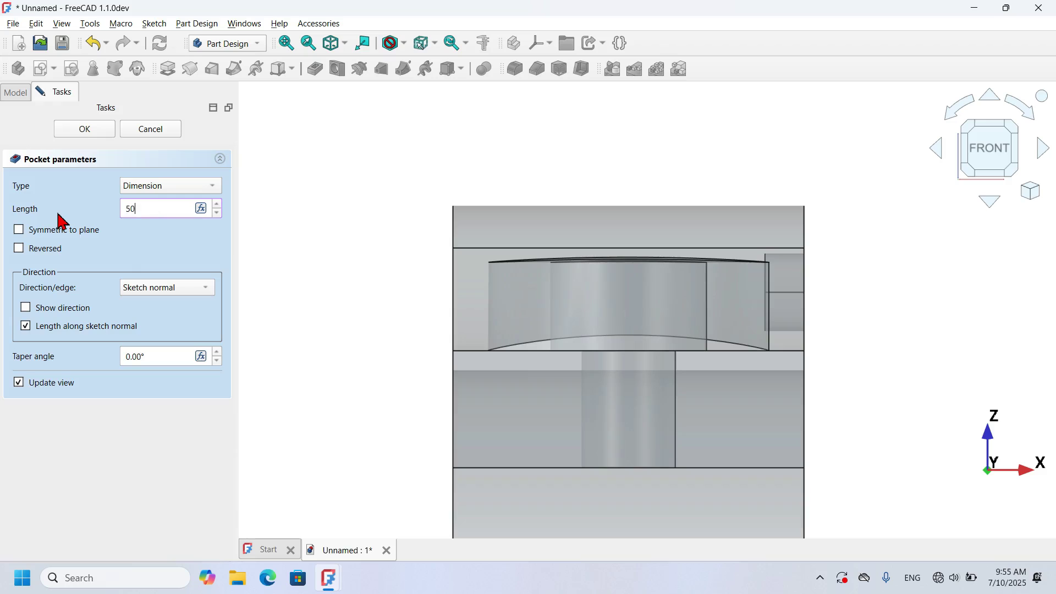
{"action": "left_click", "coordinate": [400, 169]}
{"action": "middle_click_drag", "start_coordinate": [388, 288], "coordinate": [445, 302]}
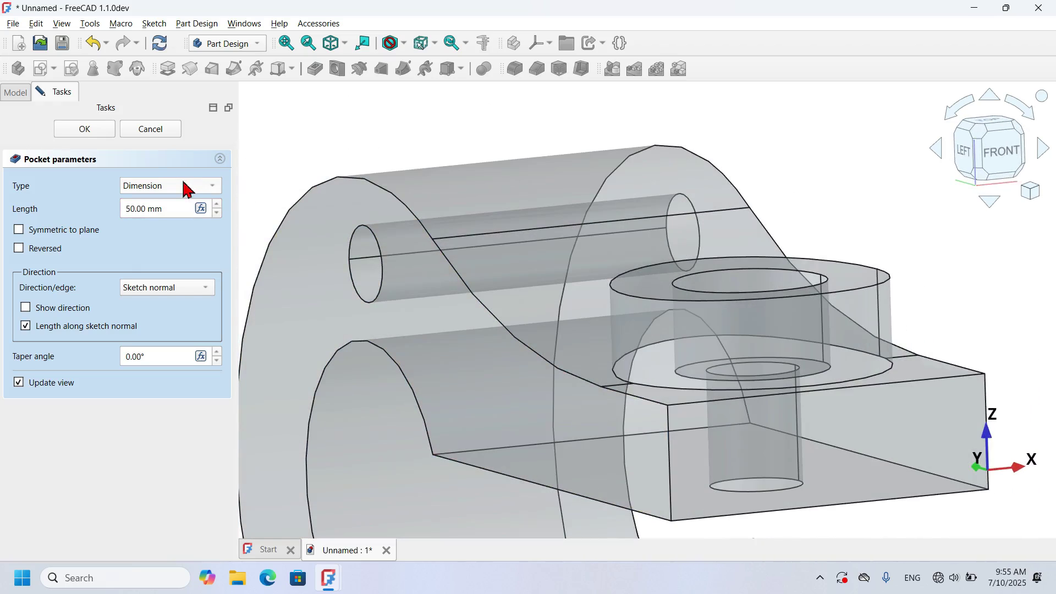
Set the side hole's pocket type to Through all and accept the pocket
{"action": "left_click", "coordinate": [197, 187]}
{"action": "left_click", "coordinate": [181, 203]}
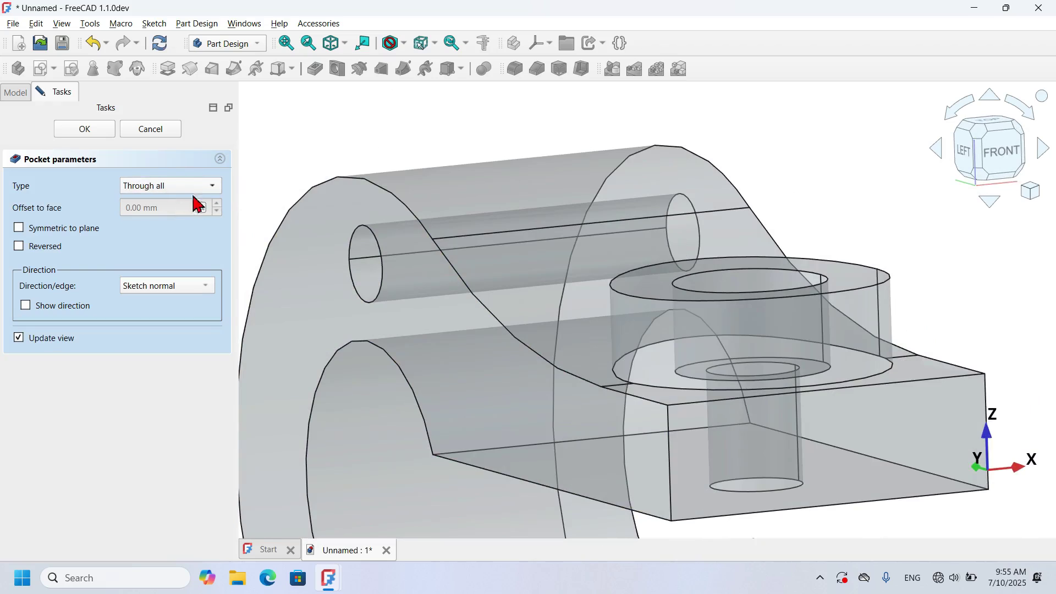
{"action": "left_click", "coordinate": [85, 130]}
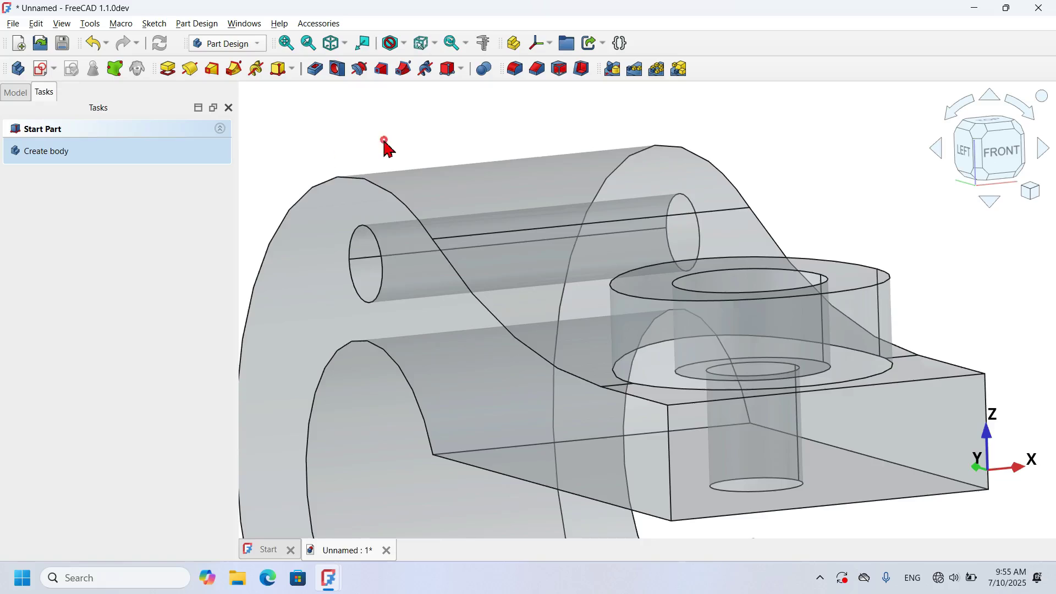
{"action": "key", "text": "0"}
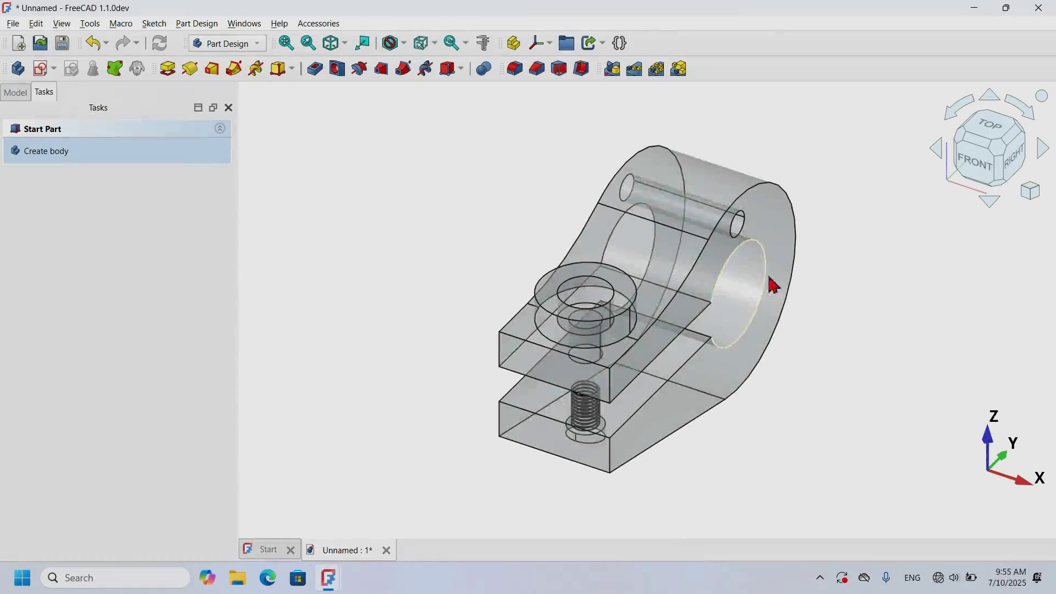
Create a polar pattern of the side hole's pocket about the normal sketch axis with 5 occurrences
{"action": "left_click", "coordinate": [400, 137]}
{"action": "left_click", "coordinate": [15, 93]}
{"action": "left_click", "coordinate": [73, 243]}
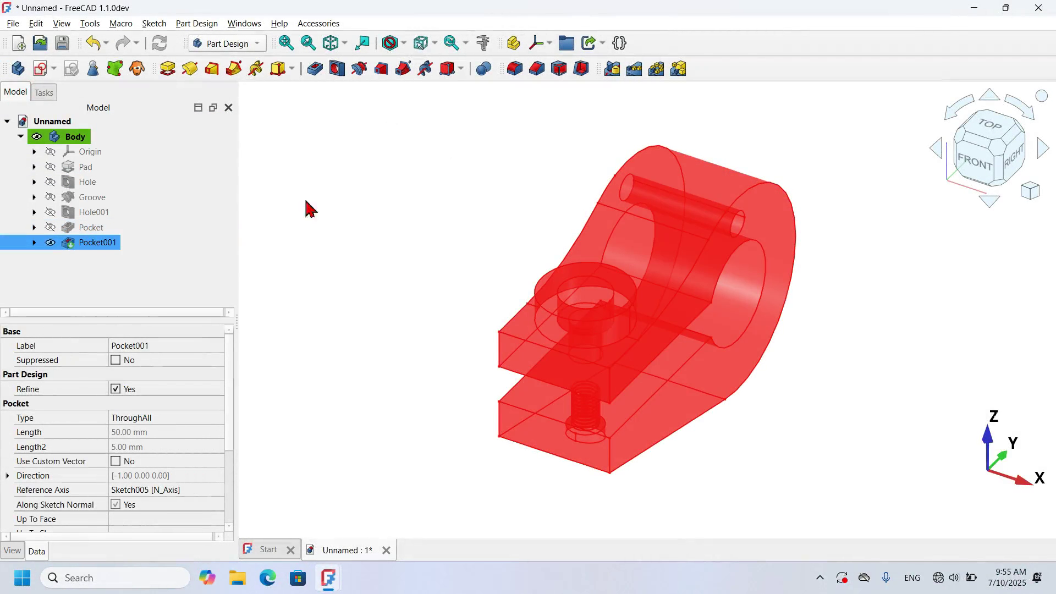
{"action": "left_click", "coordinate": [659, 75]}
{"action": "left_click", "coordinate": [1019, 148]}
{"action": "scroll", "coordinate": [931, 241], "scroll_direction": "up", "scroll_amount": 1}
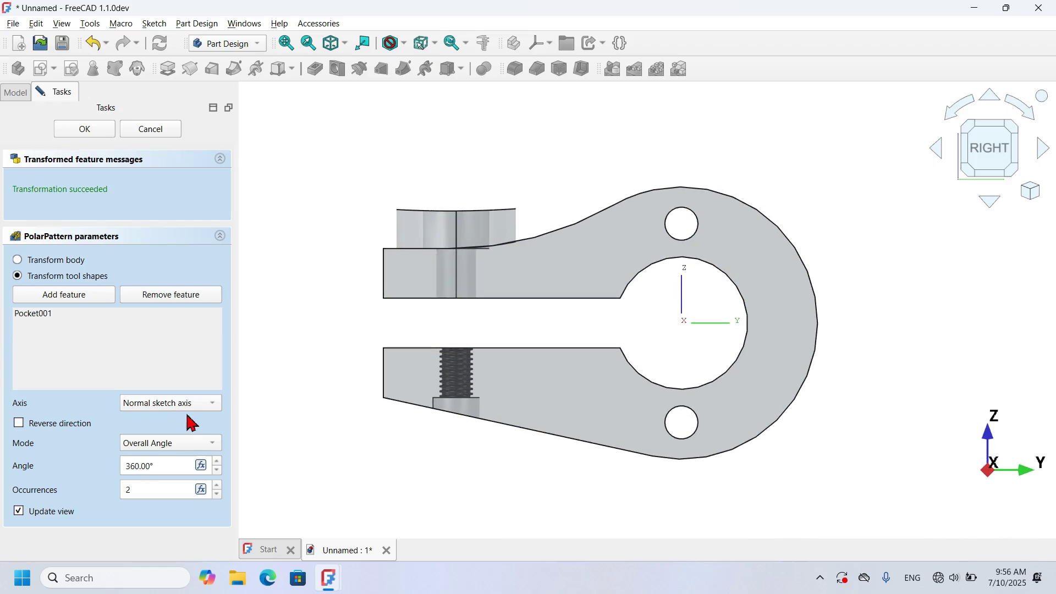
{"action": "key", "text": "ctrl+a"}
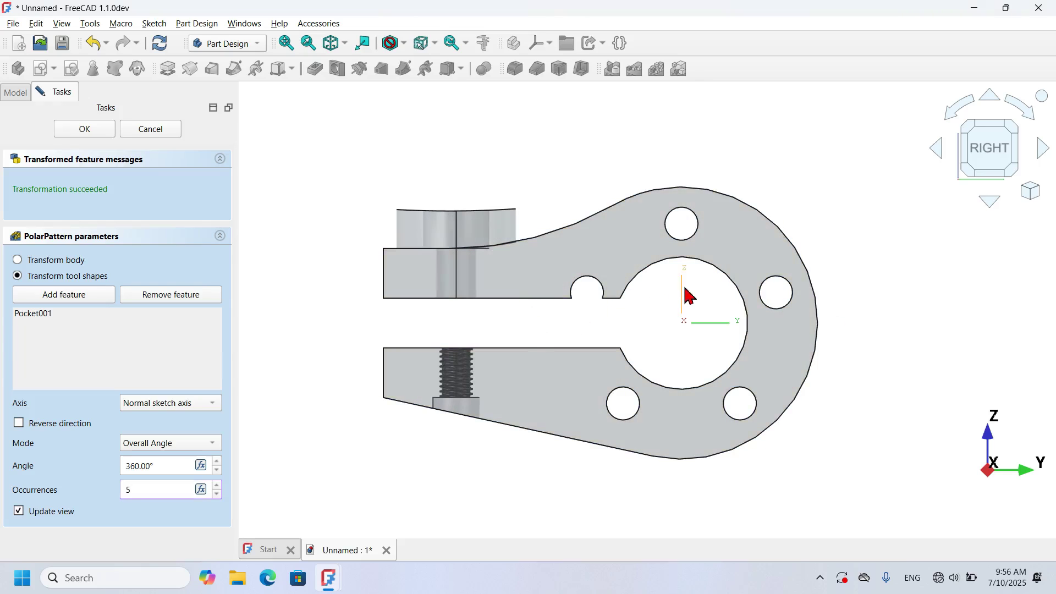
Set the polar pattern's overall angle to 180°, reverse its direction and accept the pattern
{"action": "scroll", "coordinate": [688, 294], "scroll_direction": "up", "scroll_amount": 2}
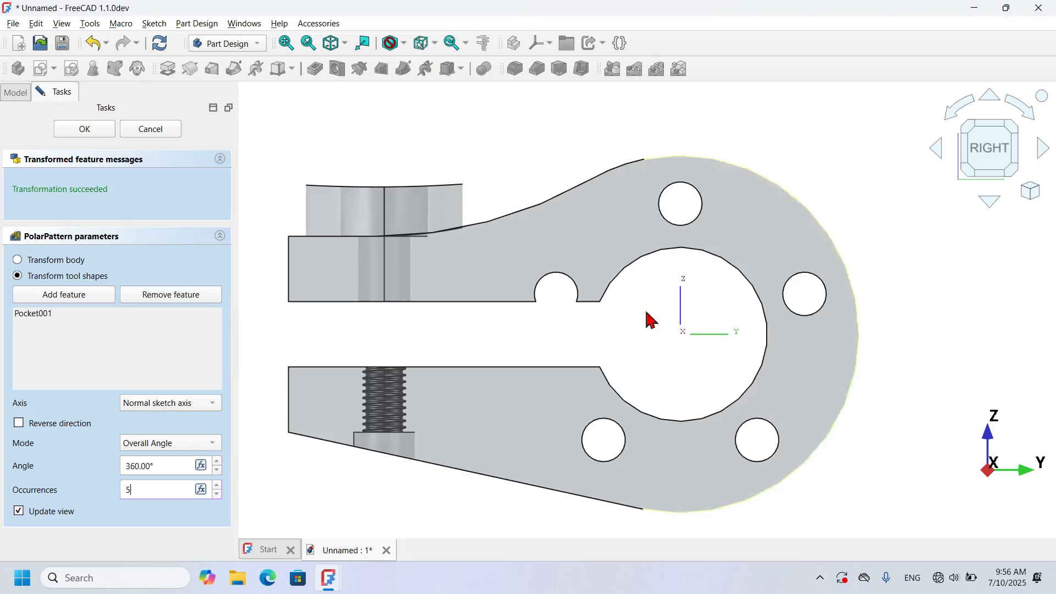
{"action": "key", "text": "ctrl+a"}
{"action": "key", "text": "BackSpace"}
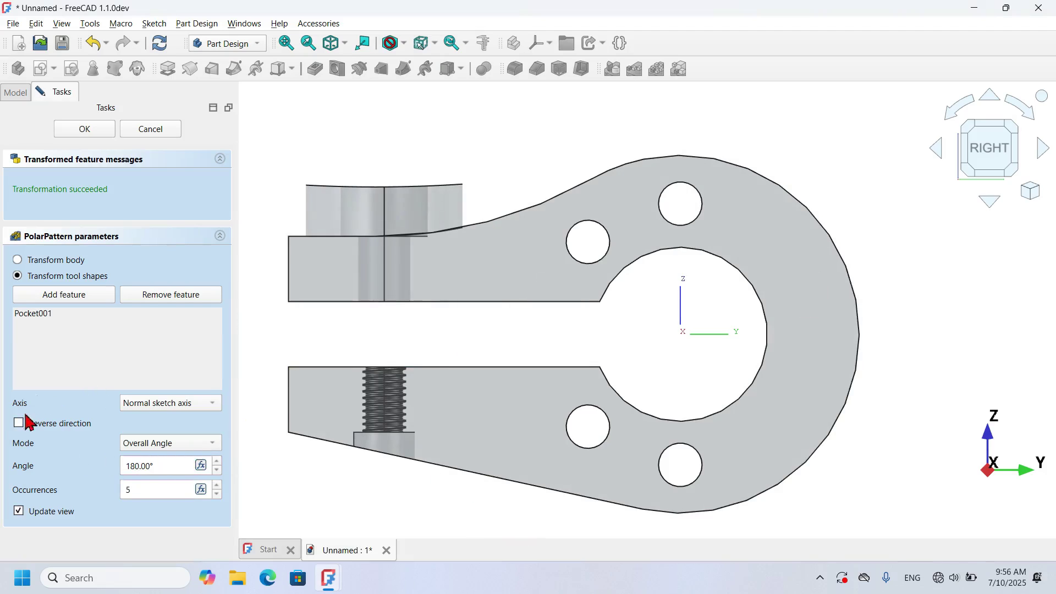
{"action": "left_click", "coordinate": [61, 428]}
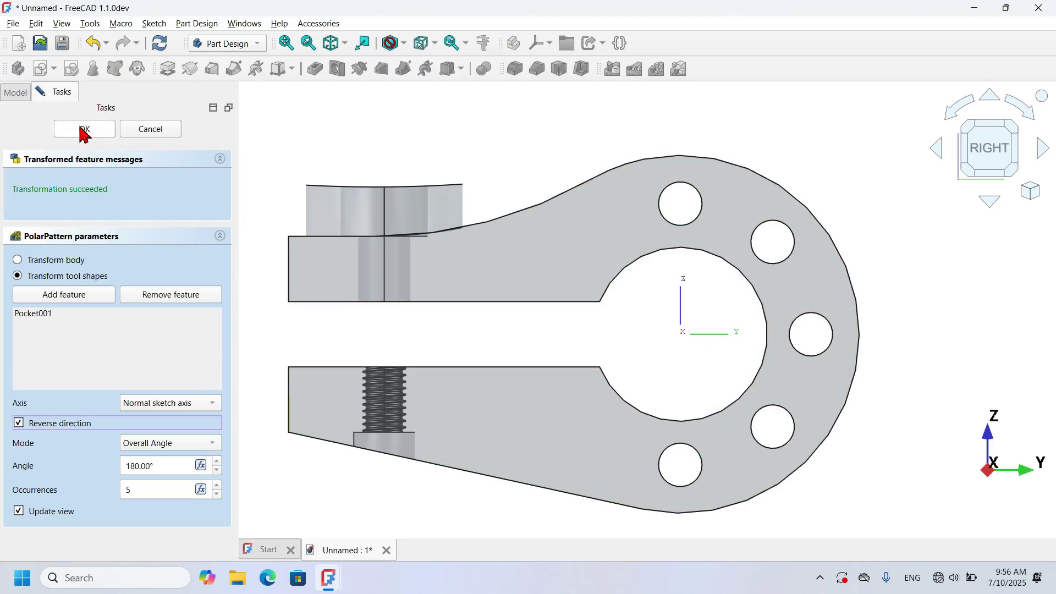
{"action": "left_click", "coordinate": [85, 129]}
{"action": "key", "text": "0"}
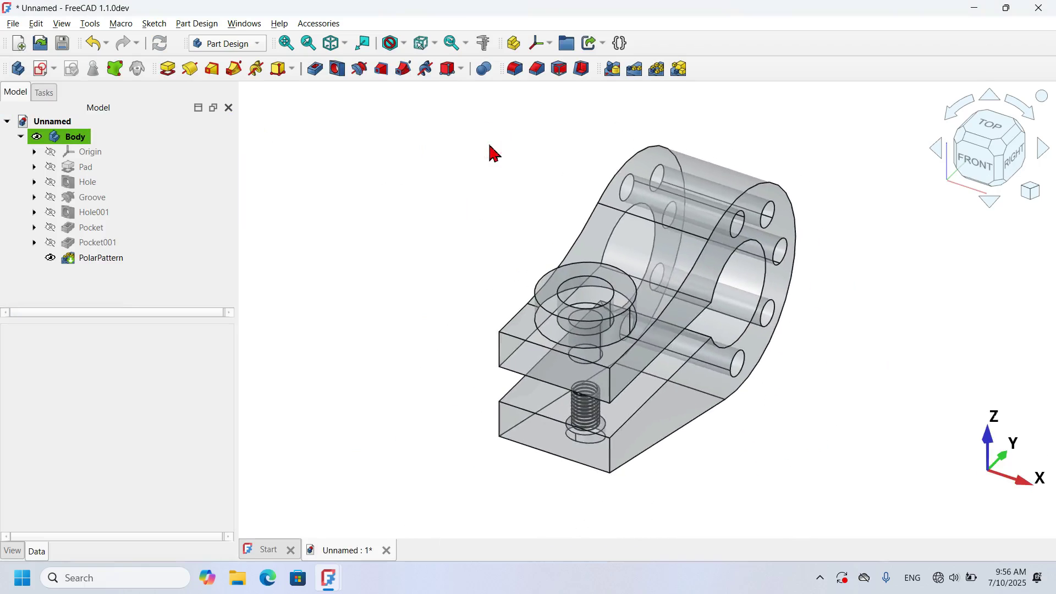
Create a sketch on the bracket's side face and draw a slanted slot in the lower jaw between the threaded hole and the bore
{"action": "left_click", "coordinate": [696, 394]}
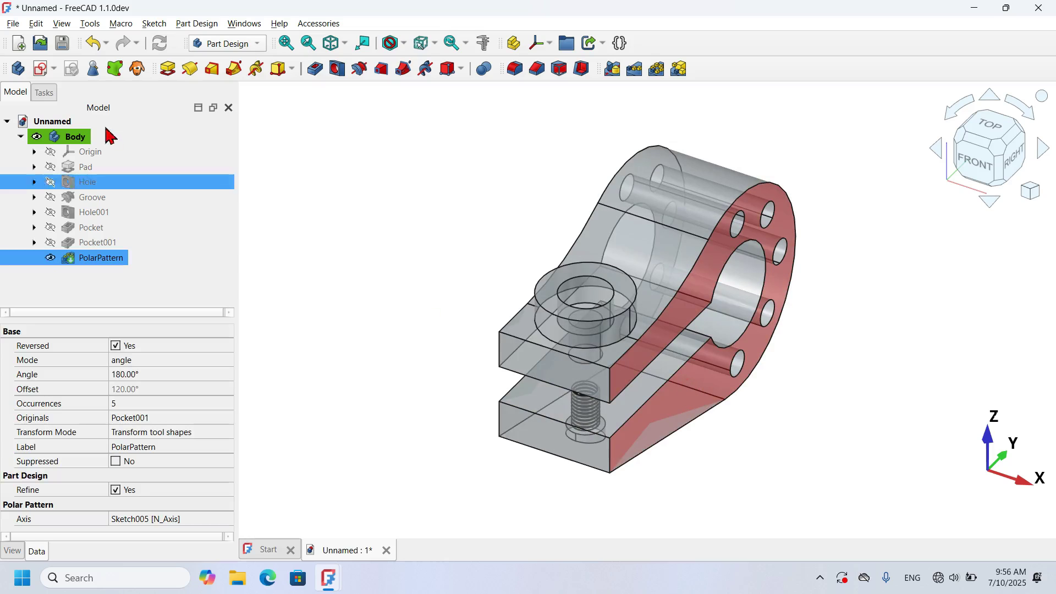
{"action": "left_click", "coordinate": [40, 69]}
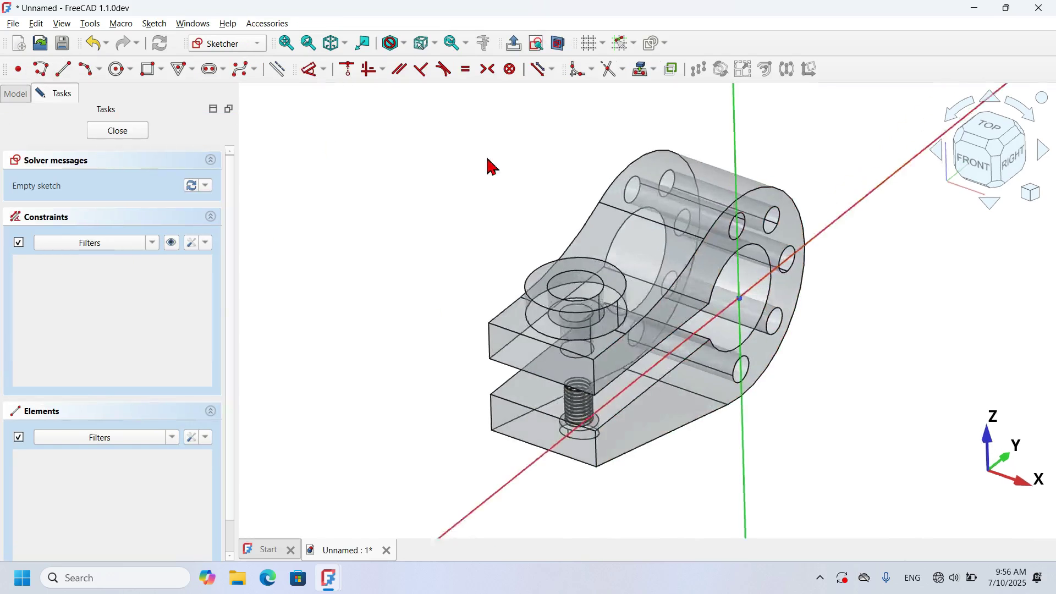
{"action": "scroll", "coordinate": [673, 357], "scroll_direction": "up", "scroll_amount": 3}
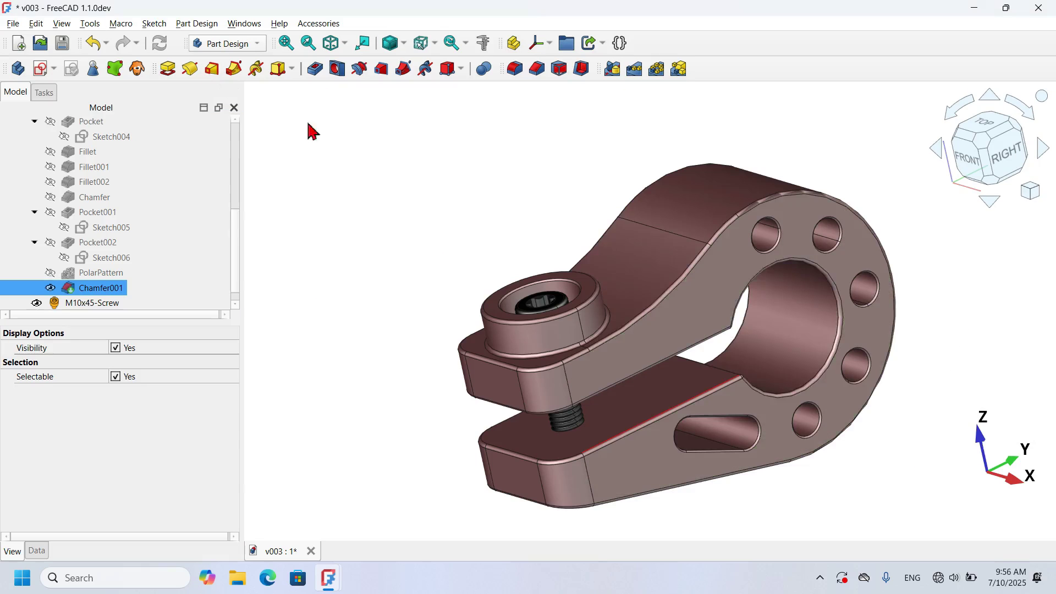
{"action": "mouse_move", "coordinate": [744, 452]}
{"action": "middle_mouse_down"}
{"action": "mouse_move", "coordinate": [641, 406]}
{"action": "mouse_move", "coordinate": [744, 457]}
{"action": "mouse_move", "coordinate": [664, 440]}
{"action": "mouse_move", "coordinate": [755, 452]}
{"action": "middle_mouse_up"}
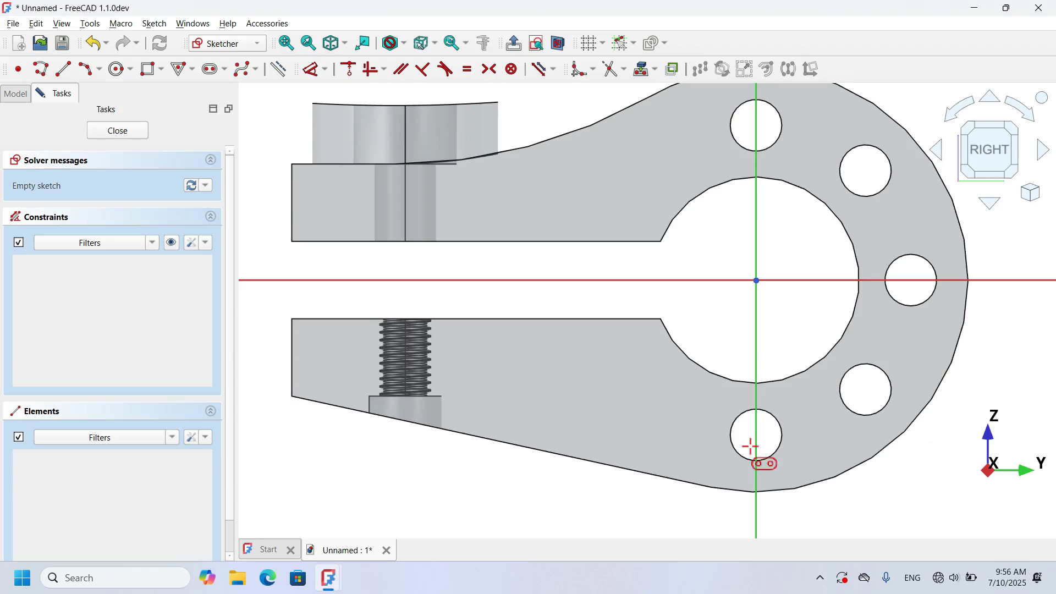
{"action": "left_click", "coordinate": [531, 346]}
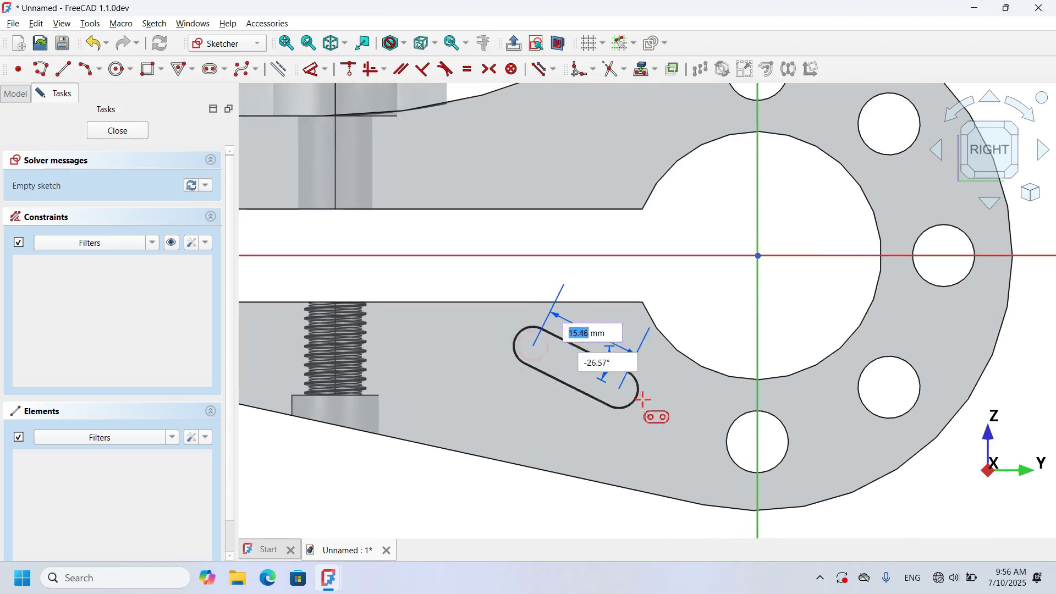
{"action": "left_click", "coordinate": [670, 412]}
{"action": "left_click", "coordinate": [699, 407]}
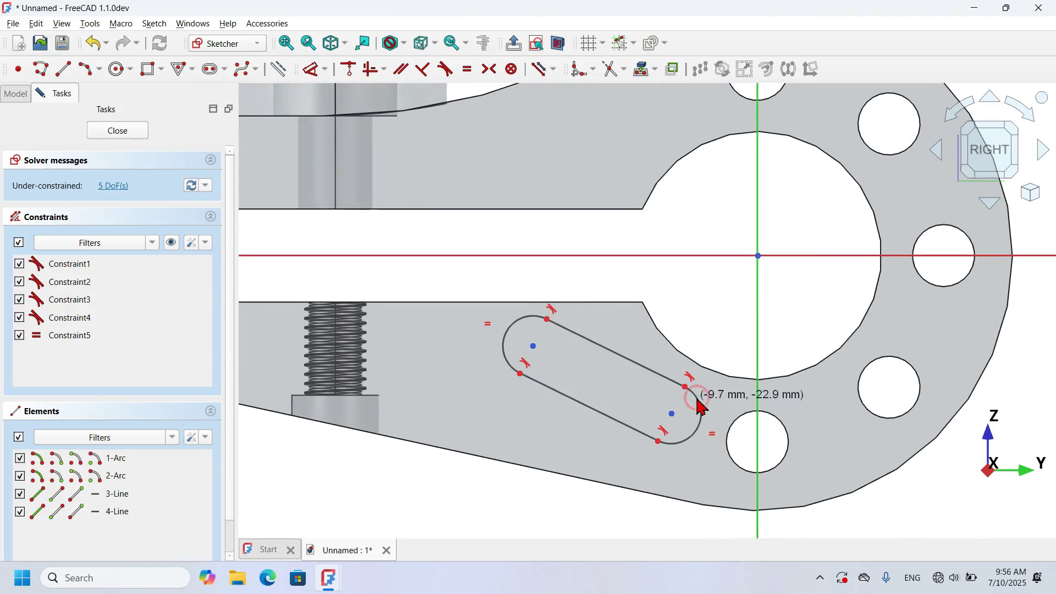
Dimension the slot's width between its two straight sides as 10 mm
{"action": "left_click", "coordinate": [279, 67]}
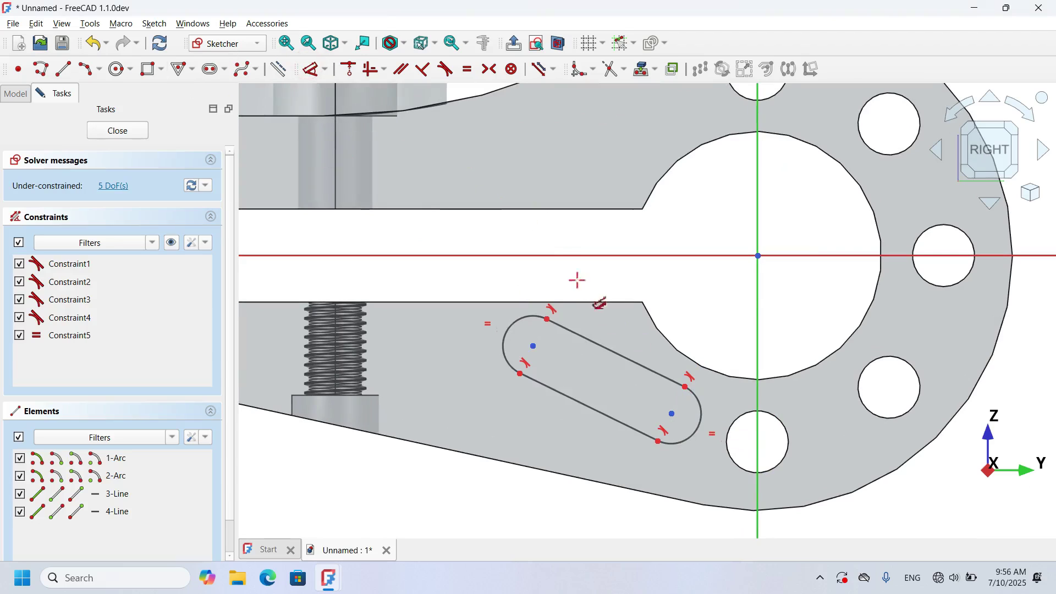
{"action": "left_click", "coordinate": [597, 345]}
{"action": "left_click", "coordinate": [599, 412]}
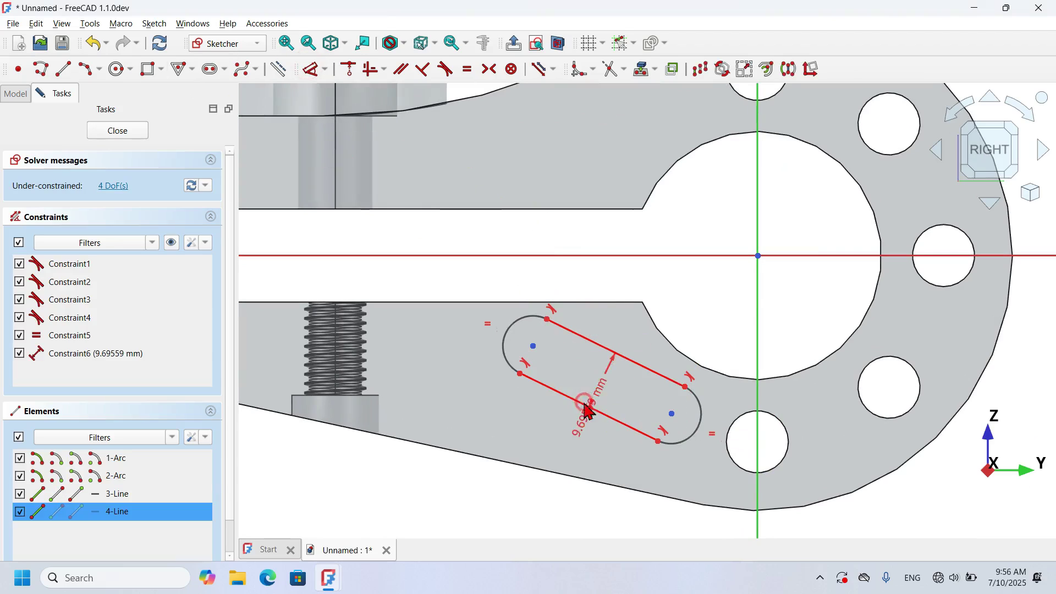
{"action": "left_click", "coordinate": [671, 298]}
{"action": "type", "text": "10"}
{"action": "key", "text": "Return"}
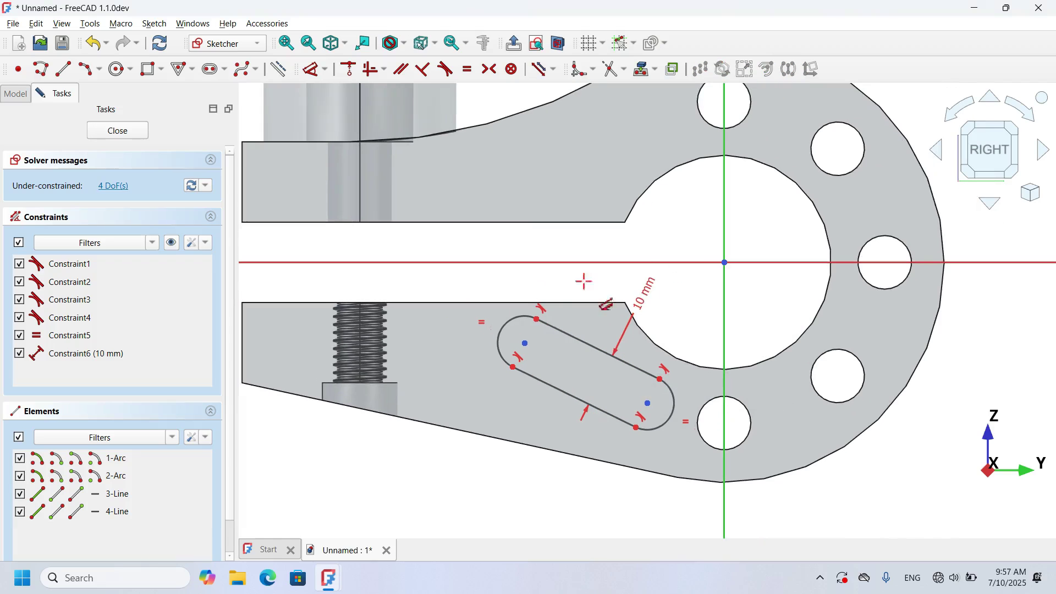
Dimension the horizontal distance between the slot's two arc centres as 20 mm
{"action": "middle_click_drag", "start_coordinate": [710, 247], "coordinate": [682, 254]}
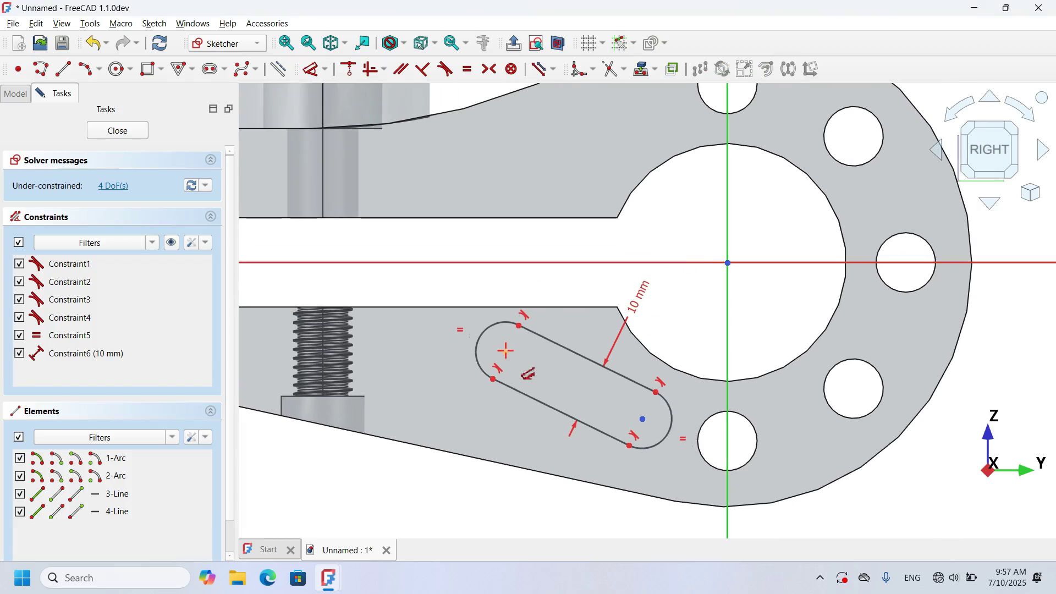
{"action": "left_click", "coordinate": [506, 352]}
{"action": "left_click", "coordinate": [642, 419]}
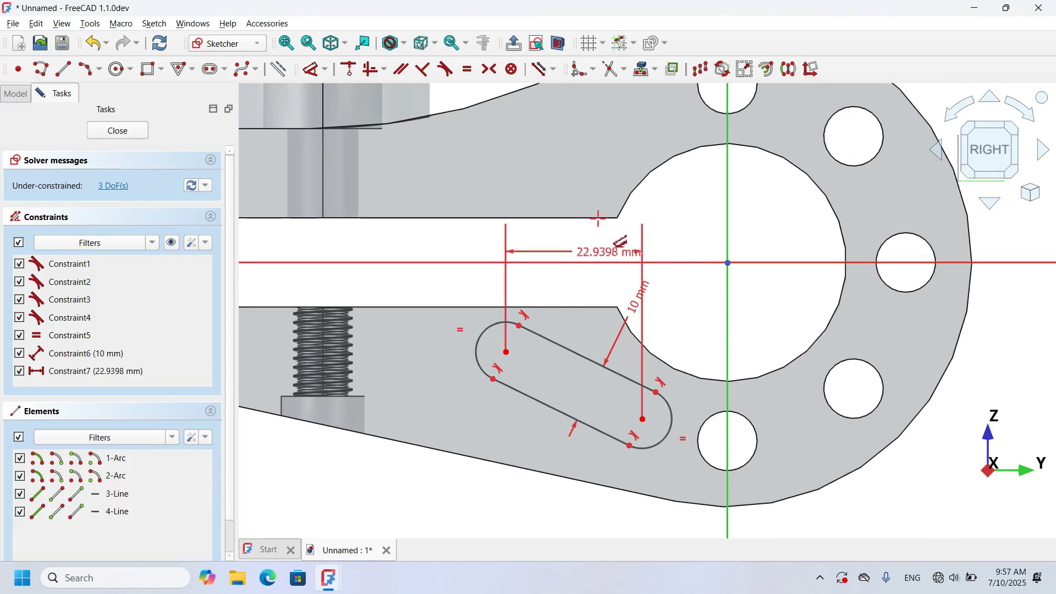
{"action": "left_click", "coordinate": [578, 212]}
{"action": "type", "text": "20"}
{"action": "key", "text": "Return"}
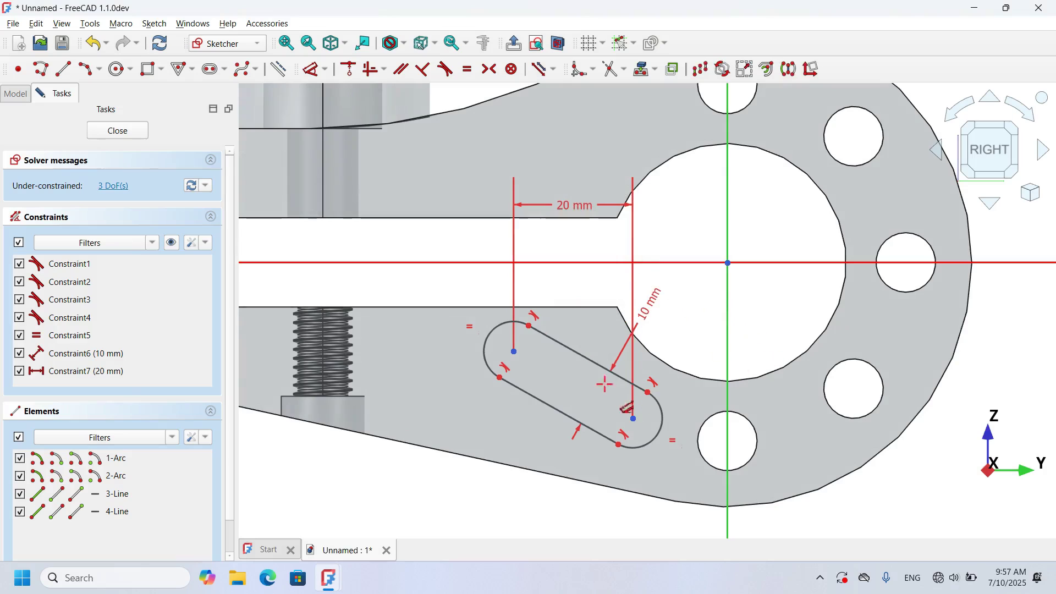
Constrain the angle between the slot's upper side and the horizontal axis to 22°
{"action": "left_click", "coordinate": [601, 367]}
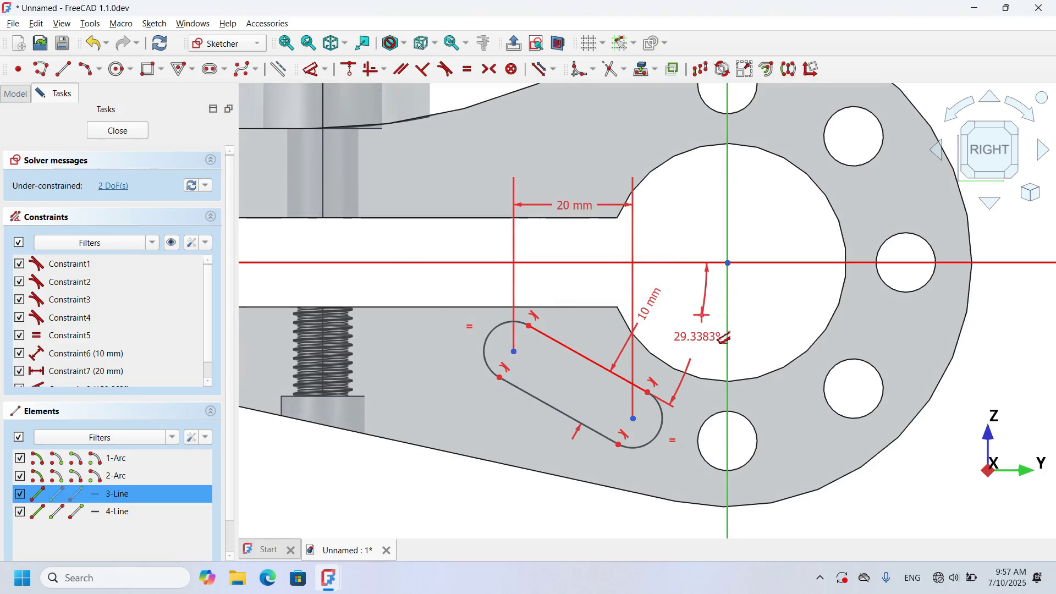
{"action": "left_click", "coordinate": [705, 320]}
{"action": "type", "text": "22"}
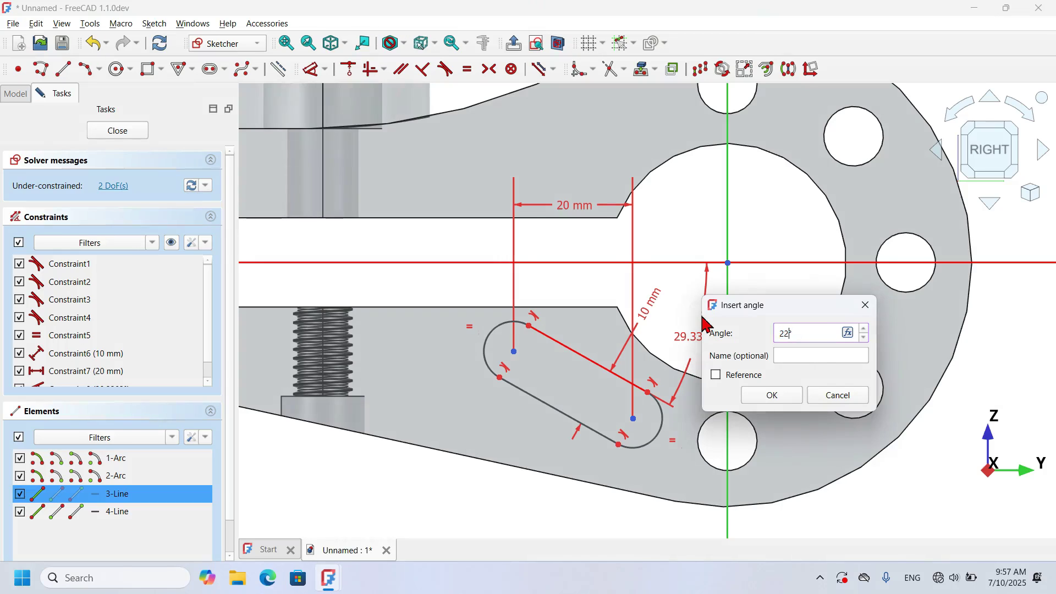
{"action": "key", "text": "Return"}
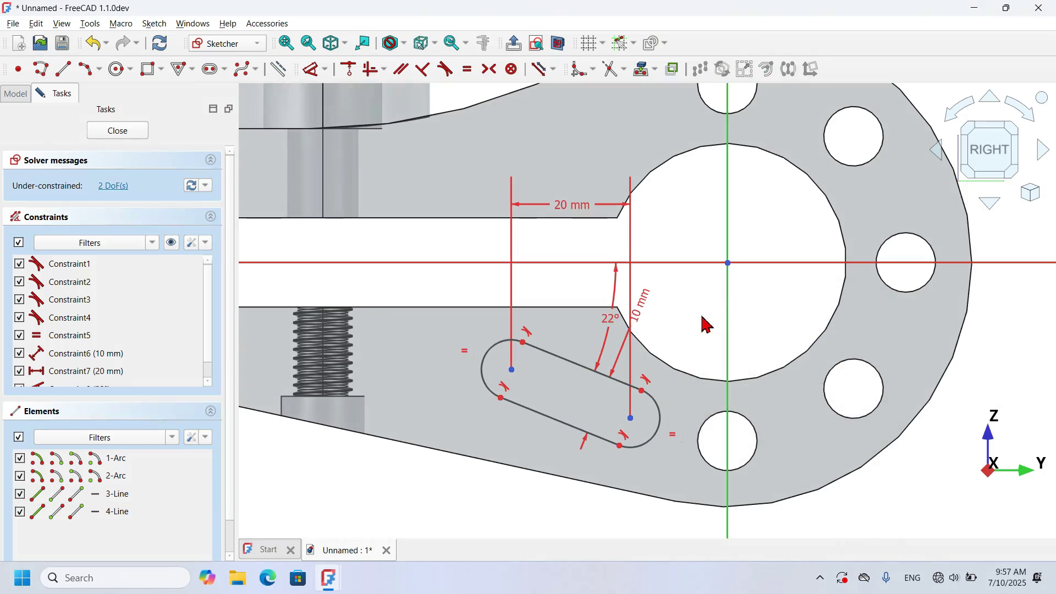
Dimension the vertical distance from the slot's upper arc centre to the horizontal axis as 17 mm
{"action": "left_click", "coordinate": [511, 367]}
{"action": "left_click", "coordinate": [493, 264]}
{"action": "left_click", "coordinate": [428, 317]}
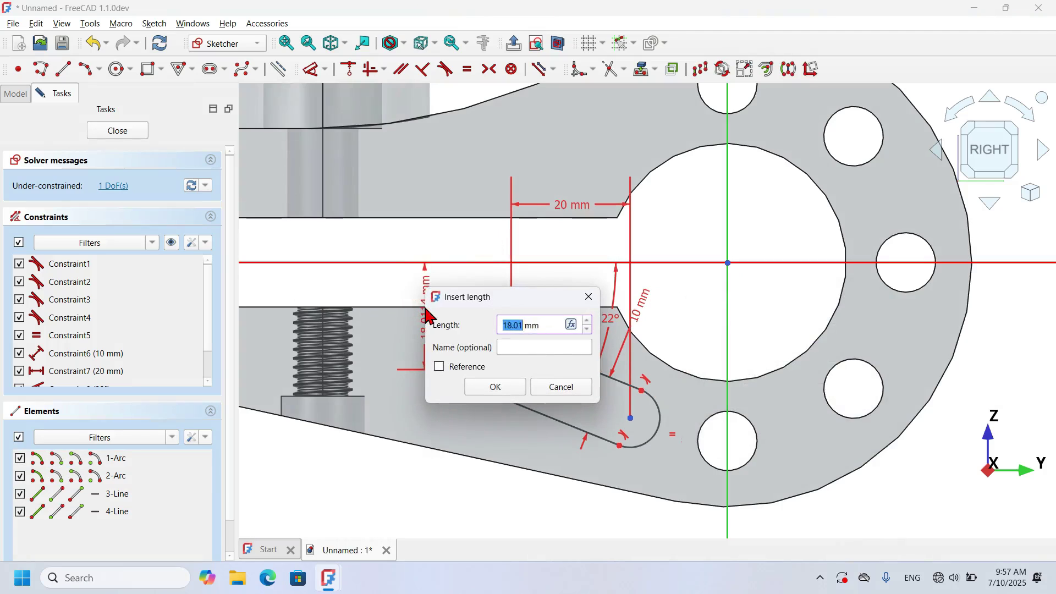
{"action": "key", "text": "Return"}
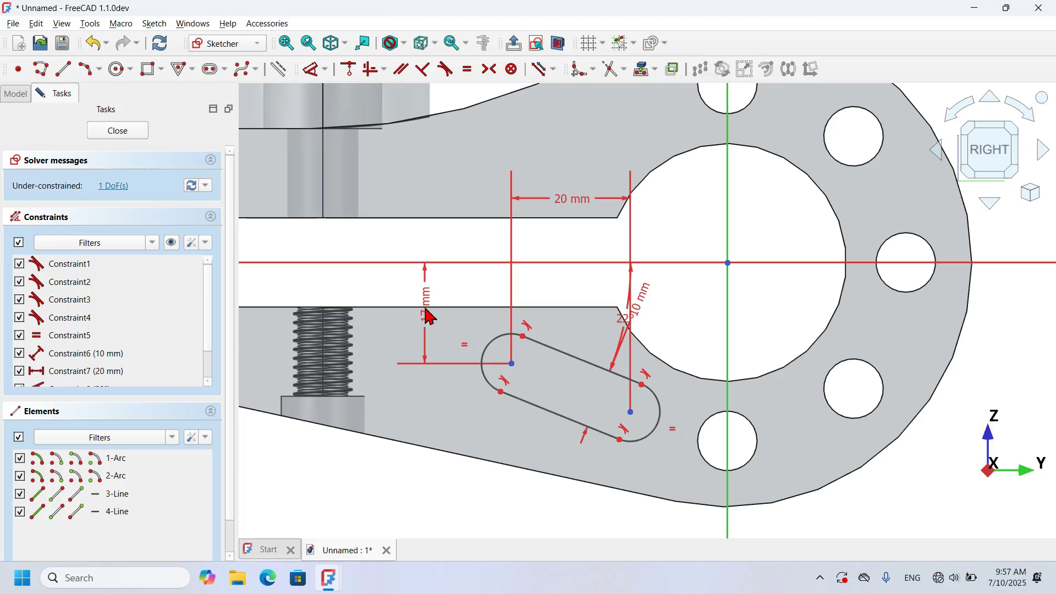
Dimension the slot's lower arc centre 22 mm horizontally from the vertical axis and close the sketch
{"action": "left_click", "coordinate": [627, 412]}
{"action": "left_click", "coordinate": [706, 480]}
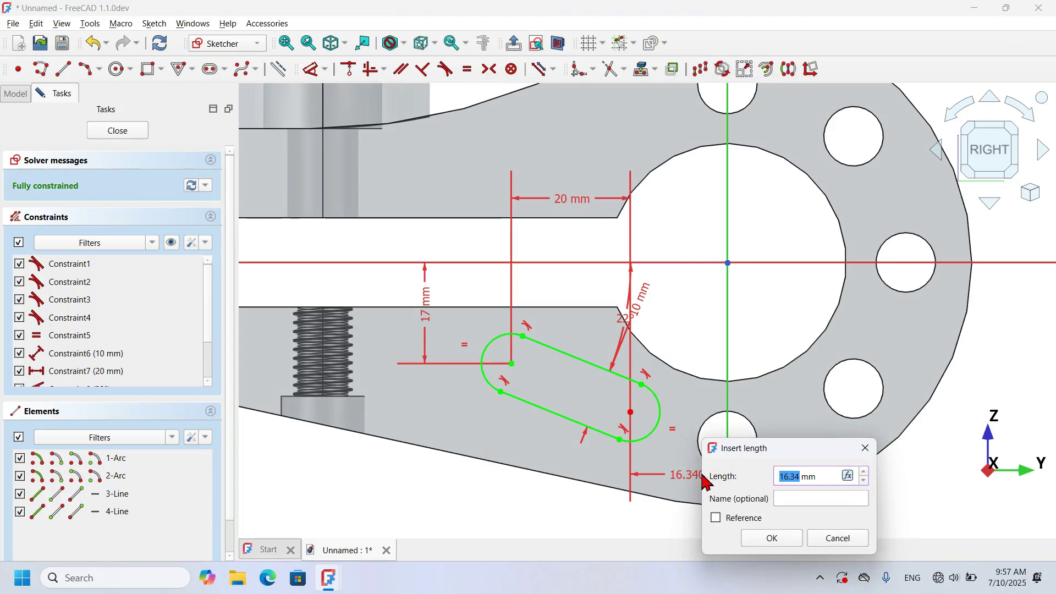
{"action": "key", "text": "Return"}
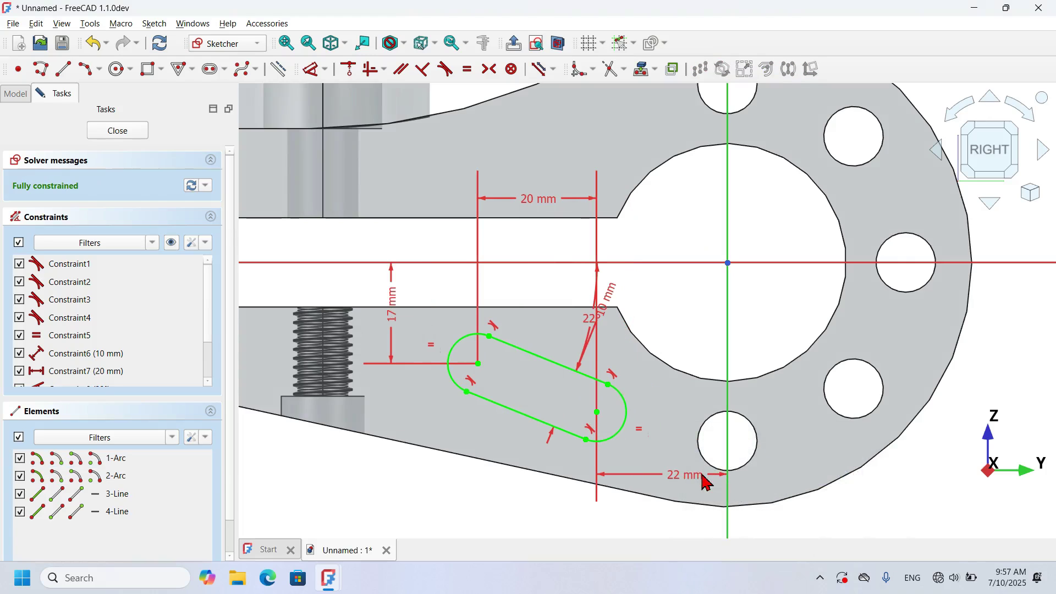
{"action": "left_click", "coordinate": [134, 132]}
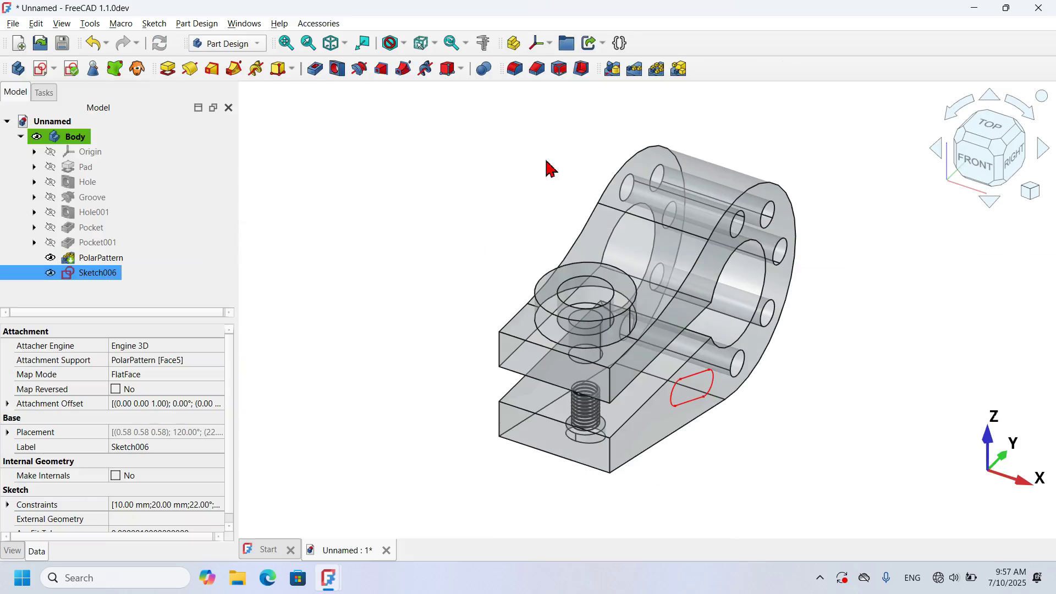
Pocket the slot sketch with the type Through all
{"action": "left_click", "coordinate": [320, 70]}
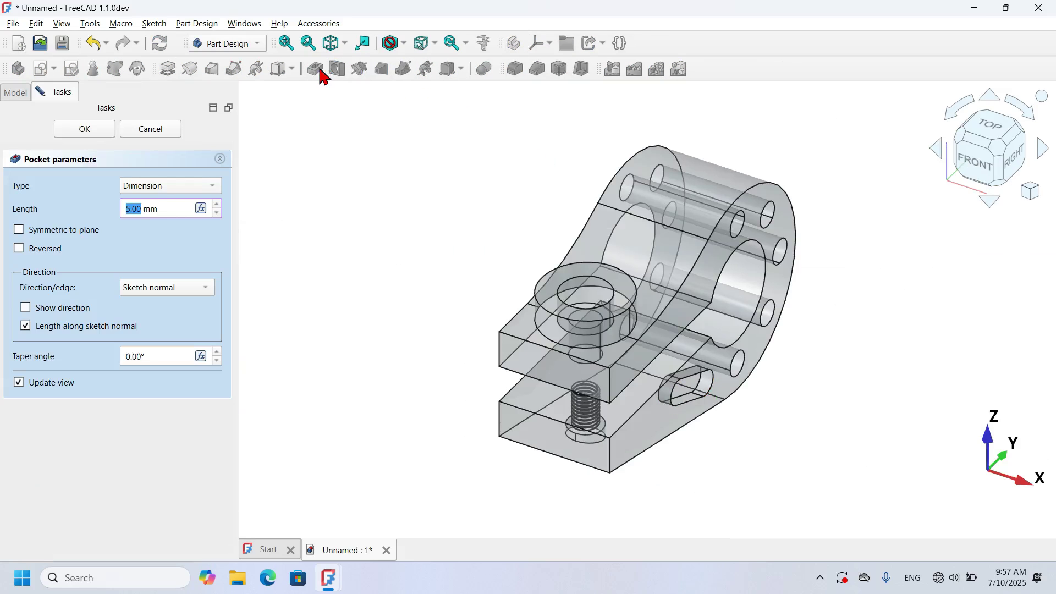
{"action": "left_click", "coordinate": [200, 187]}
{"action": "left_click", "coordinate": [186, 203]}
{"action": "left_click", "coordinate": [88, 132]}
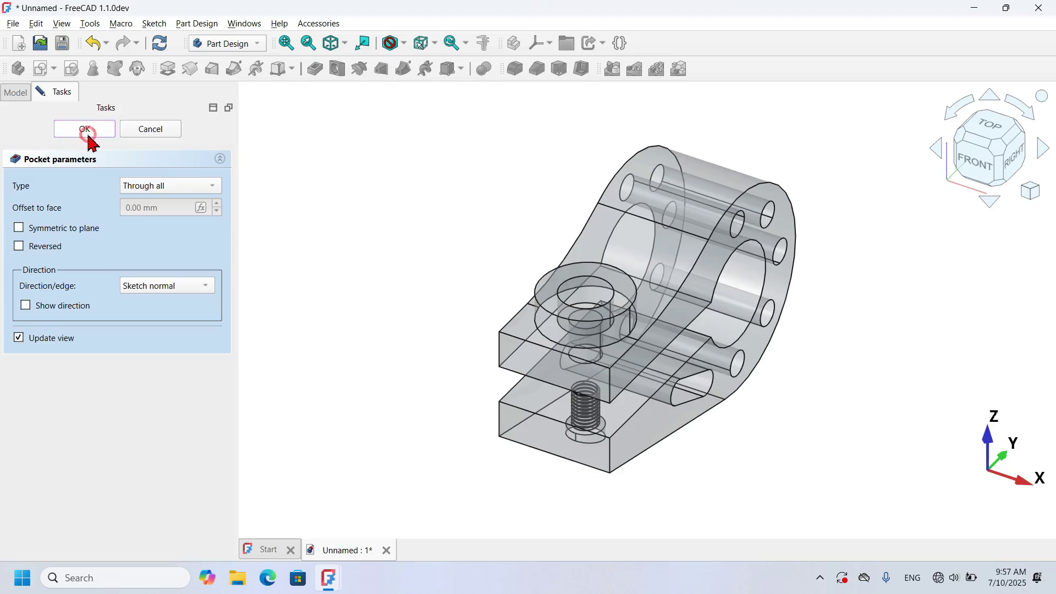
{"action": "middle_click_drag", "start_coordinate": [507, 271], "coordinate": [707, 267]}
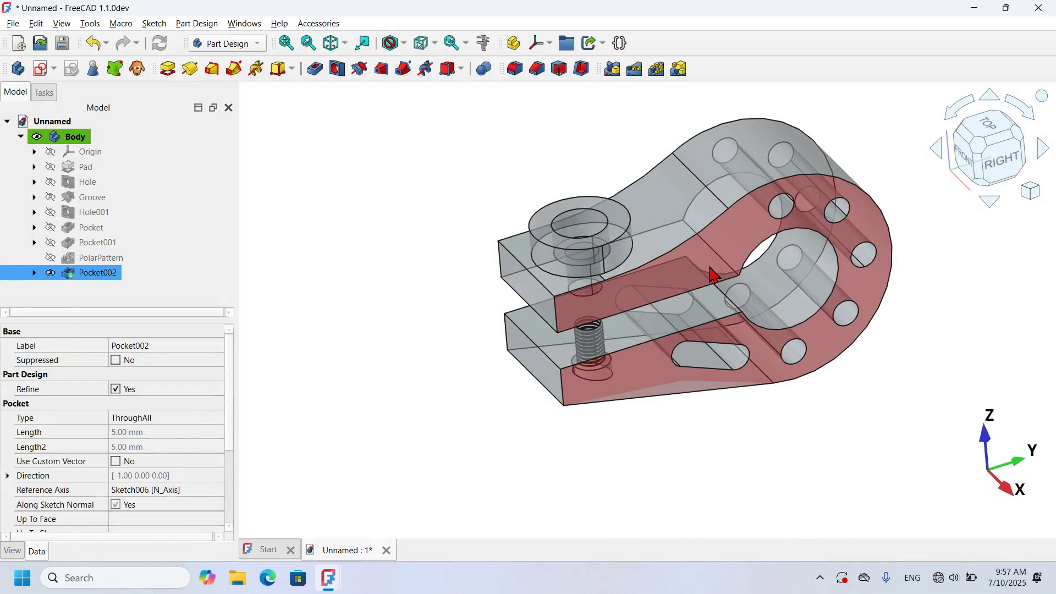
{"action": "left_click", "coordinate": [564, 184]}
{"action": "middle_click_drag", "start_coordinate": [564, 184], "coordinate": [608, 335]}
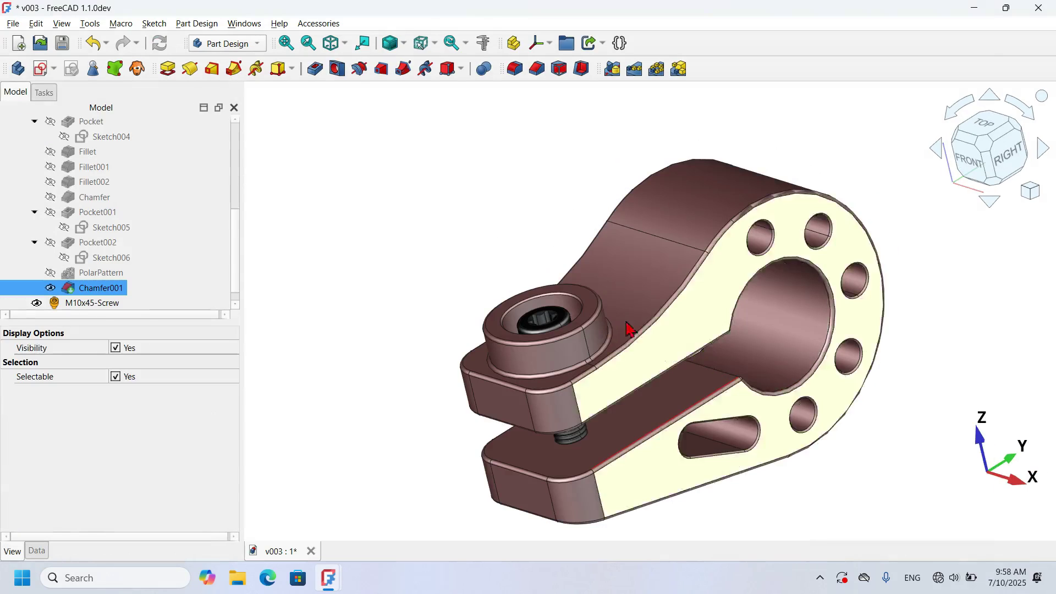
{"action": "middle_click_drag", "start_coordinate": [629, 262], "coordinate": [738, 248]}
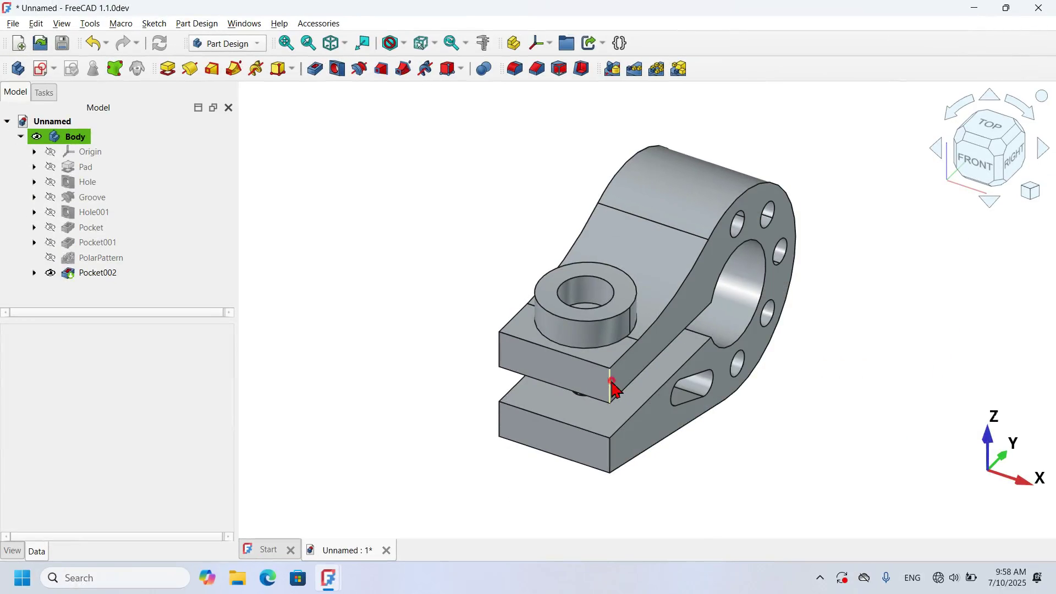
Fillet the four vertical corner edges at the free ends of both jaws with a 10 mm radius
{"action": "left_click", "coordinate": [613, 384]}
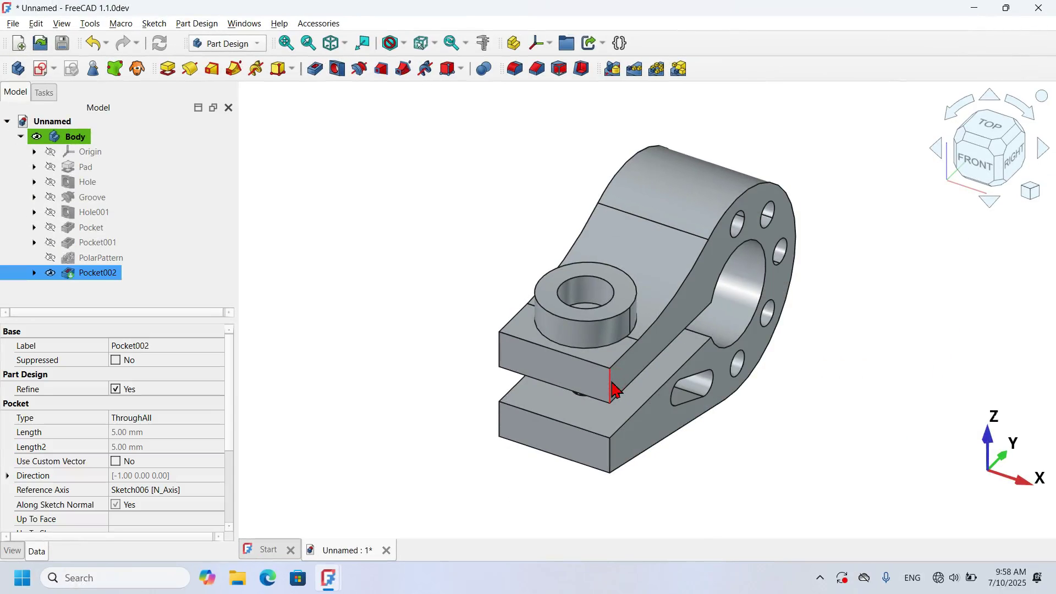
{"action": "left_click", "coordinate": [500, 348], "text": "ctrl"}
{"action": "left_click", "coordinate": [499, 416], "text": "ctrl"}
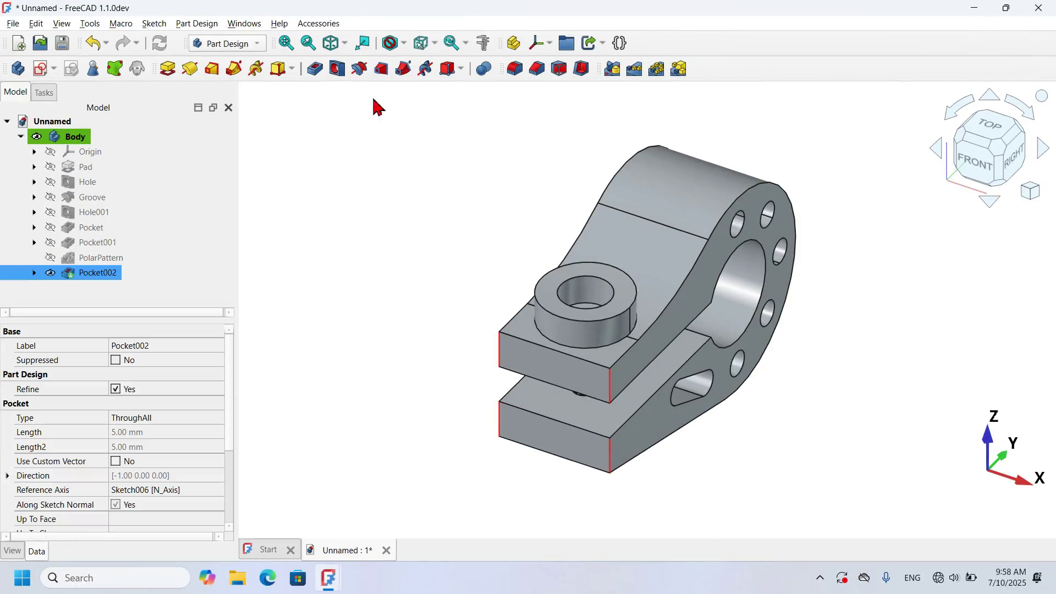
{"action": "left_click", "coordinate": [517, 70]}
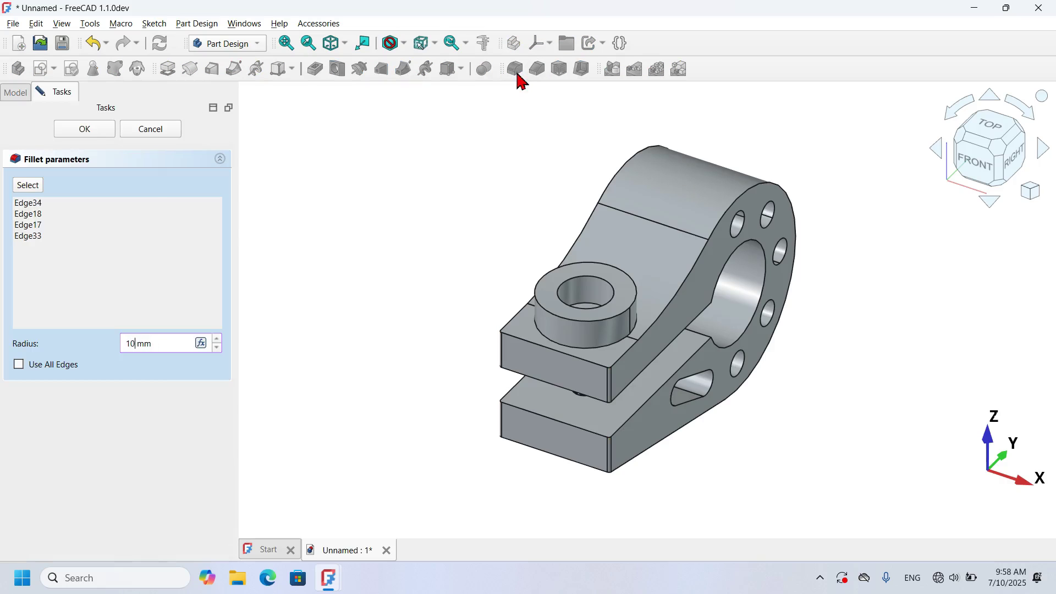
{"action": "key", "text": "Return"}
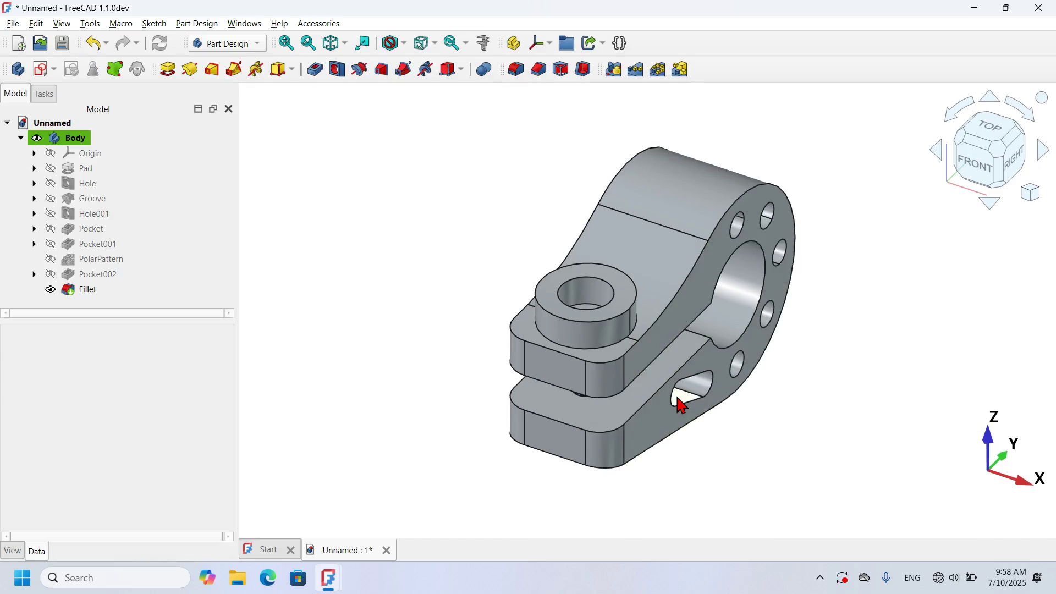
Fillet the two edges where the gap between the jaws meets the bore with a 1 mm radius
{"action": "scroll", "coordinate": [684, 401], "scroll_direction": "up", "scroll_amount": 5}
{"action": "scroll", "coordinate": [832, 316], "scroll_direction": "up", "scroll_amount": 2}
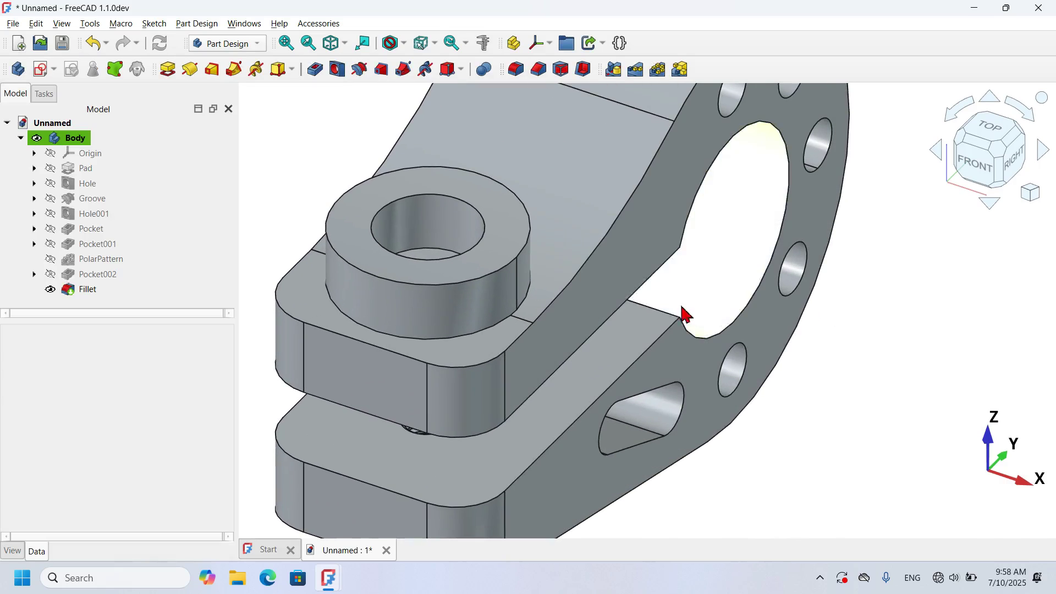
{"action": "left_click", "coordinate": [667, 314]}
{"action": "middle_click_drag", "start_coordinate": [873, 349], "coordinate": [704, 328]}
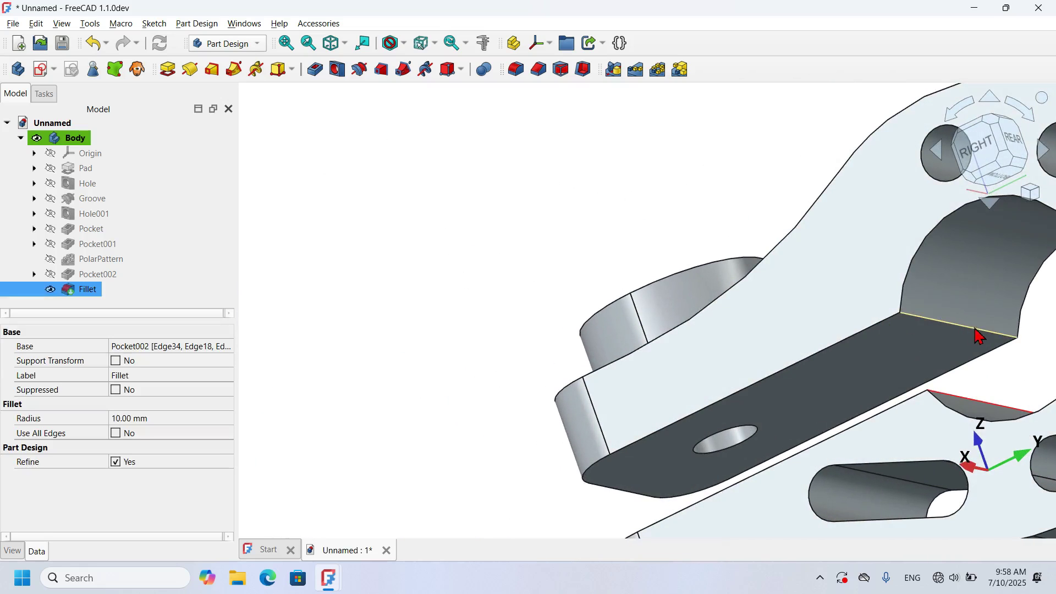
{"action": "left_click", "coordinate": [519, 68]}
{"action": "key", "text": "0"}
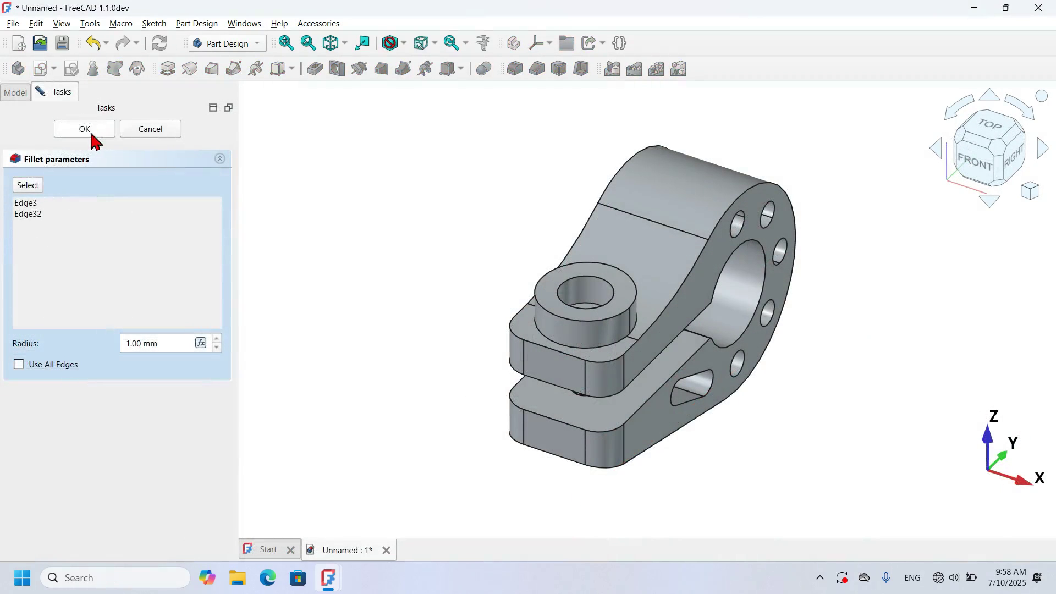
{"action": "left_click", "coordinate": [85, 130]}
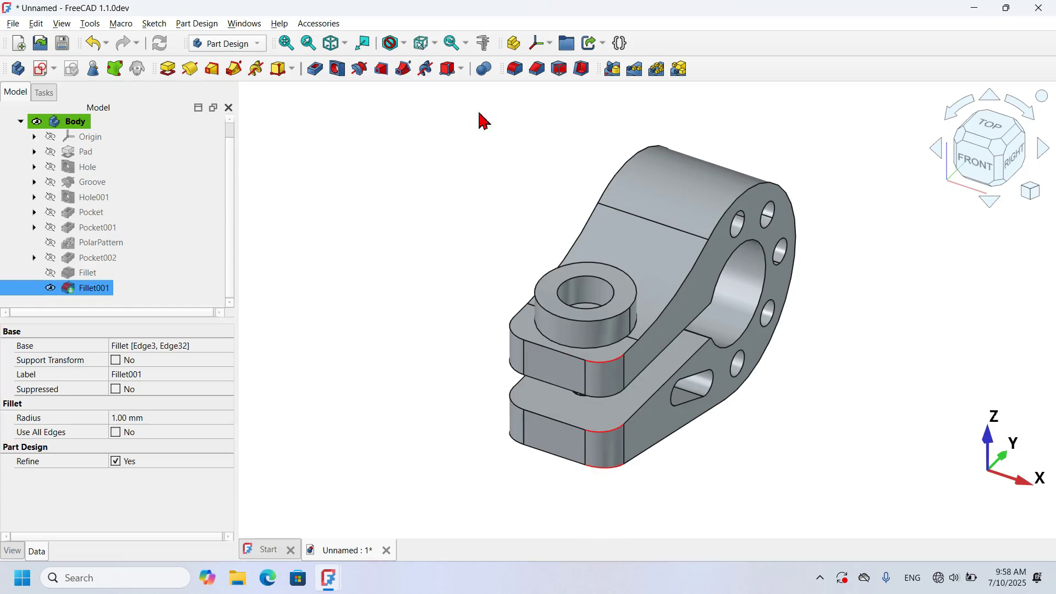
Fillet the bracket's outer side contours at the jaws and the screw boss's base and top outer edges with a 1 mm radius
{"action": "left_click", "coordinate": [513, 69]}
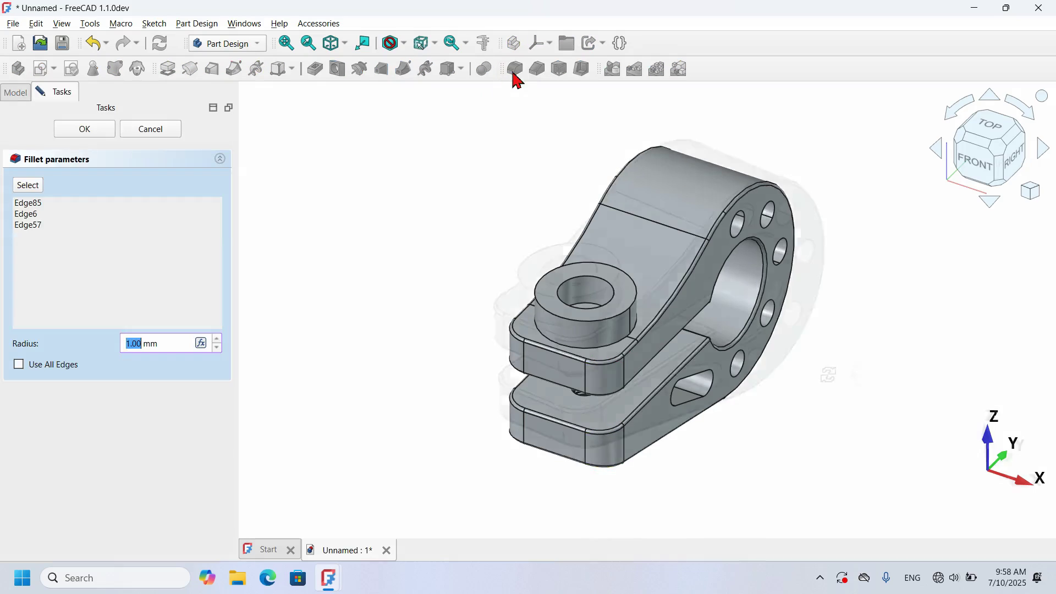
{"action": "right_click_drag", "start_coordinate": [853, 375], "coordinate": [827, 375]}
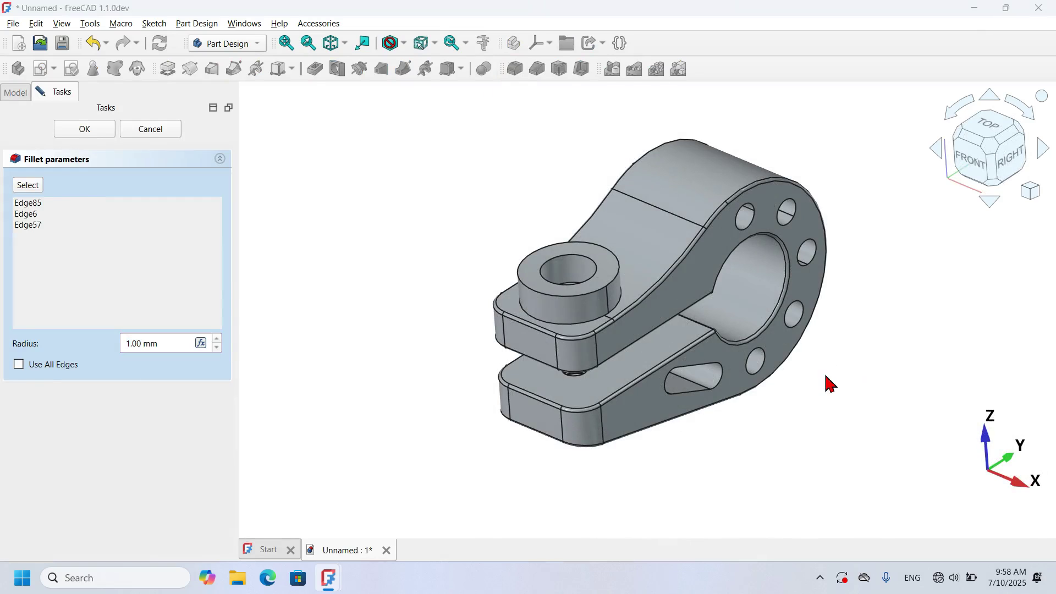
{"action": "left_click", "coordinate": [33, 186]}
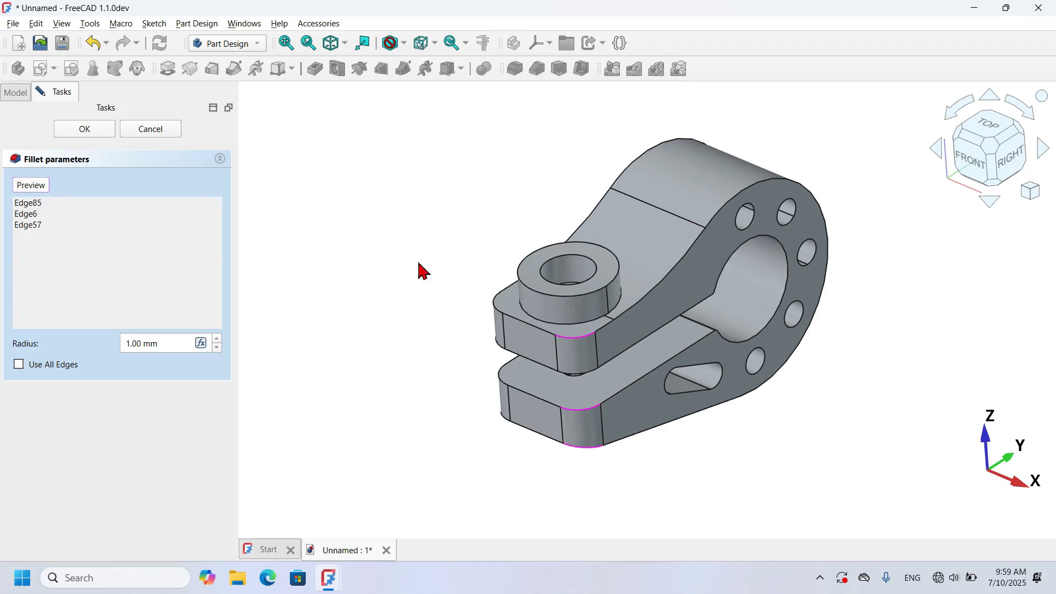
{"action": "left_click", "coordinate": [573, 324]}
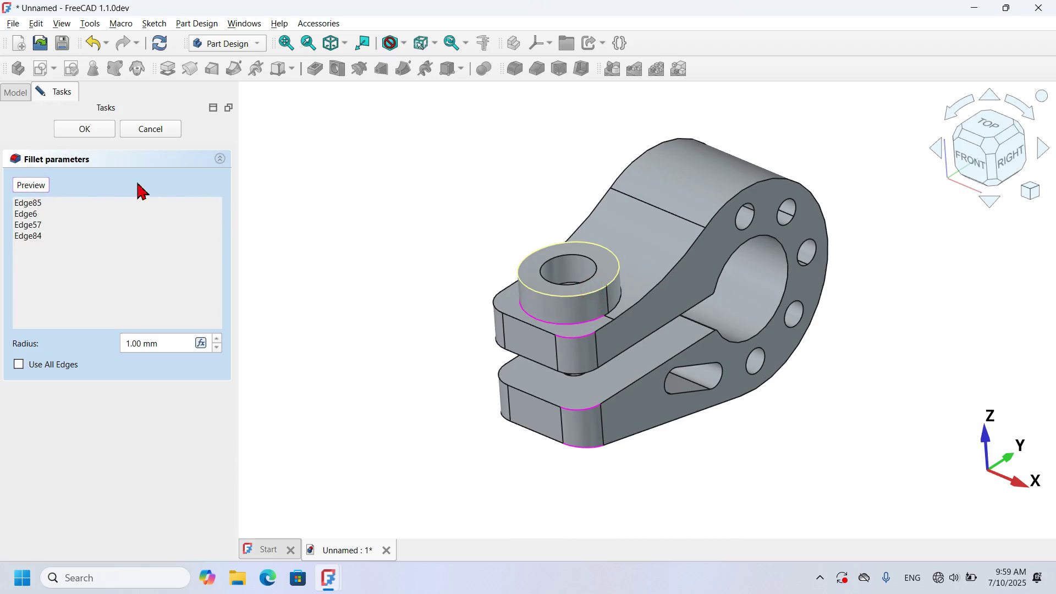
{"action": "left_click", "coordinate": [31, 185]}
{"action": "middle_click_drag", "start_coordinate": [769, 388], "coordinate": [777, 396]}
{"action": "left_click", "coordinate": [85, 129]}
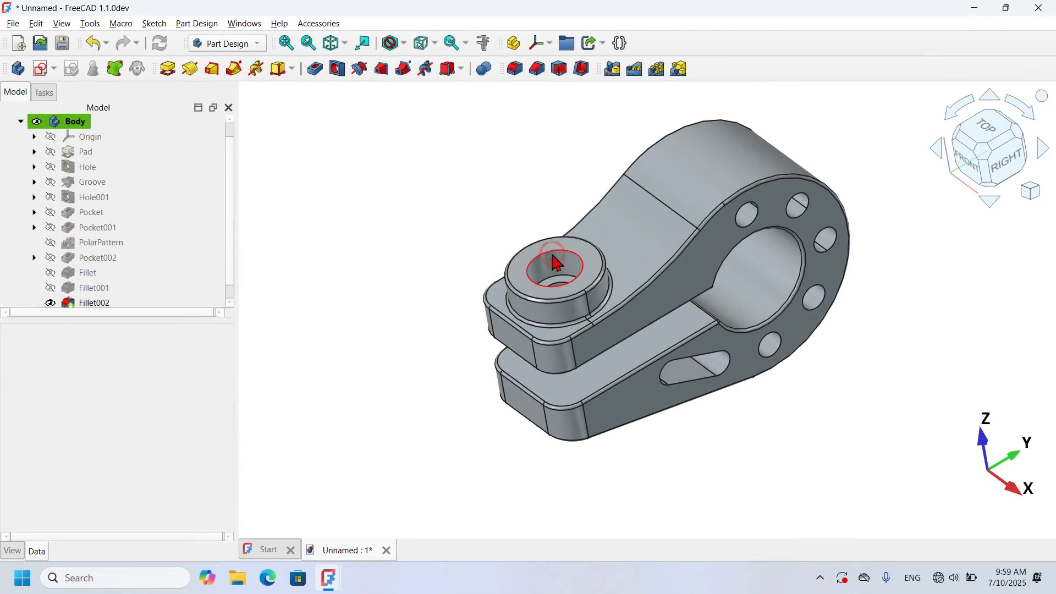
Chamfer the top inner edge of the screw boss's hole with an equal-distance size of 0.5 mm
{"action": "left_click", "coordinate": [553, 248]}
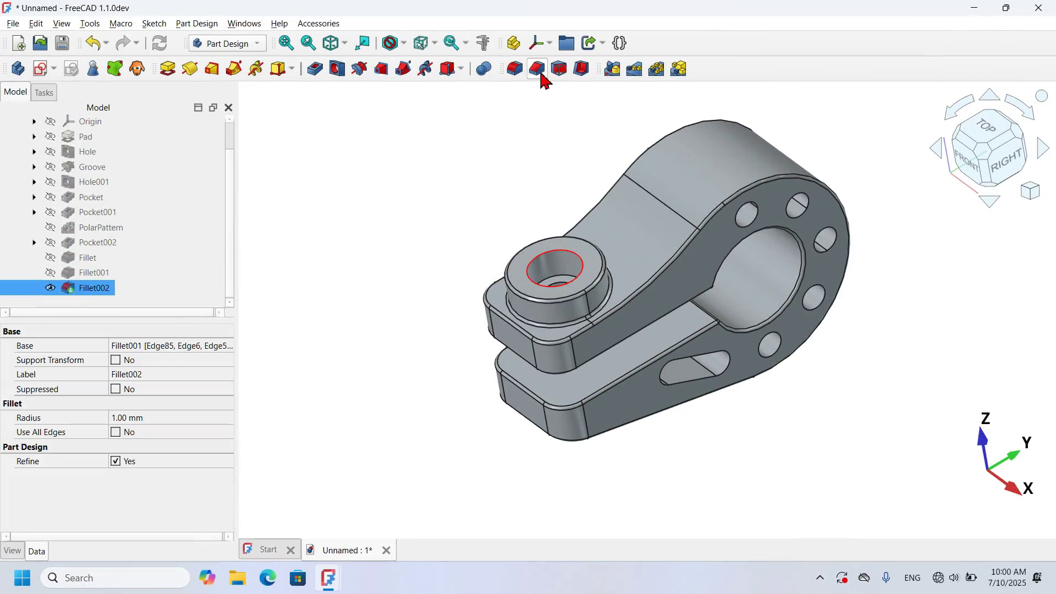
{"action": "left_click", "coordinate": [538, 69]}
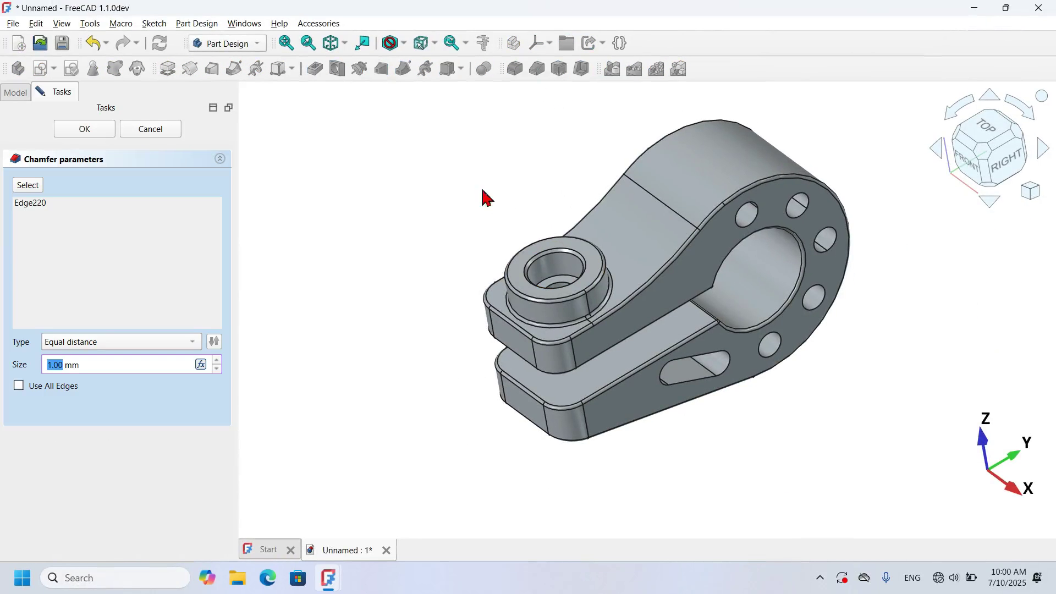
{"action": "left_click", "coordinate": [477, 219]}
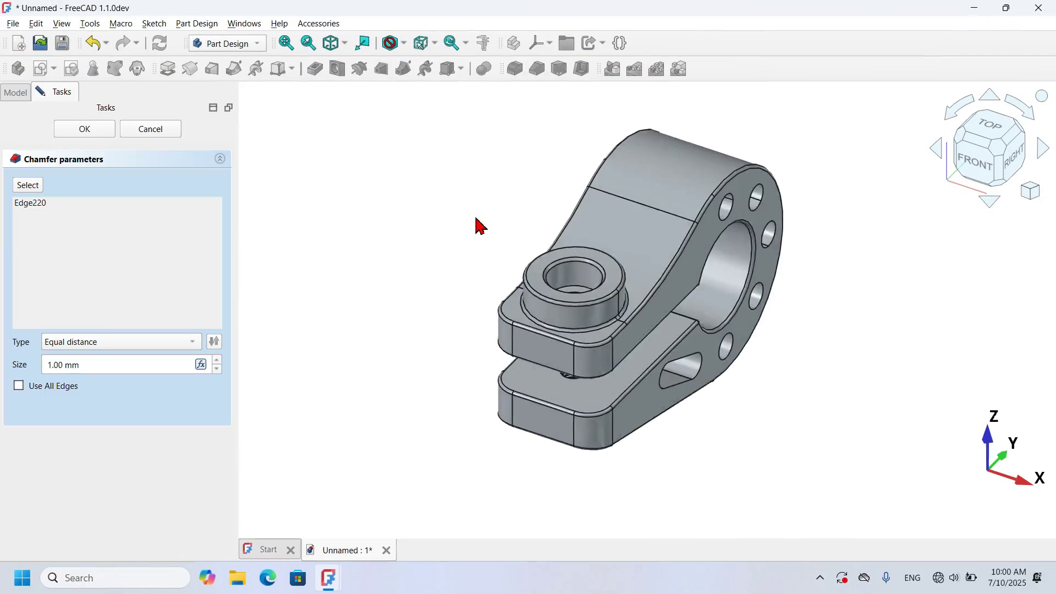
{"action": "scroll", "coordinate": [601, 282], "scroll_direction": "up", "scroll_amount": 2}
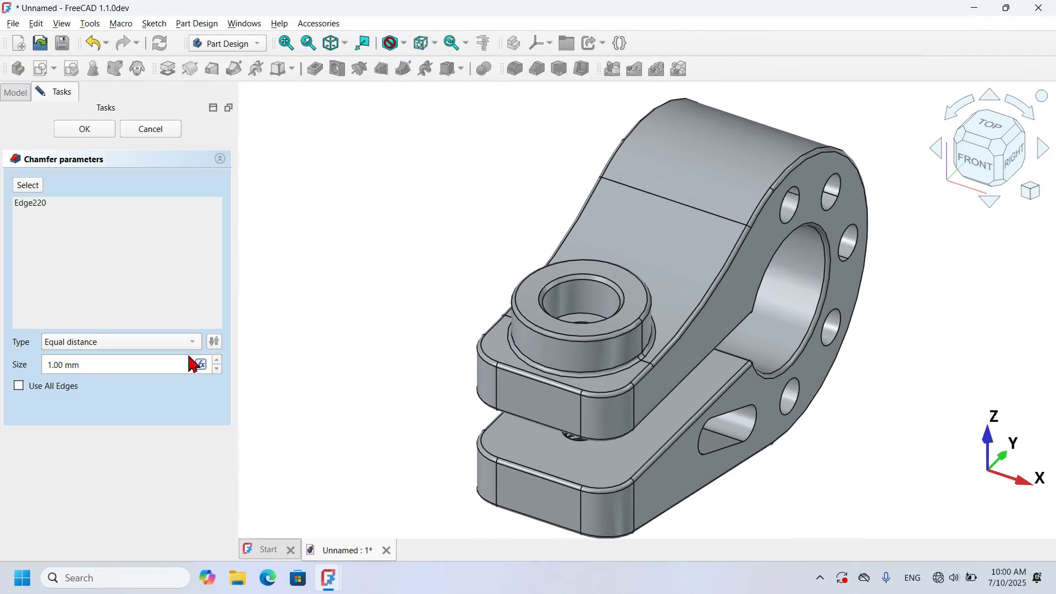
{"action": "left_click", "coordinate": [155, 361]}
{"action": "type", "text": "0.5"}
{"action": "left_click", "coordinate": [429, 249]}
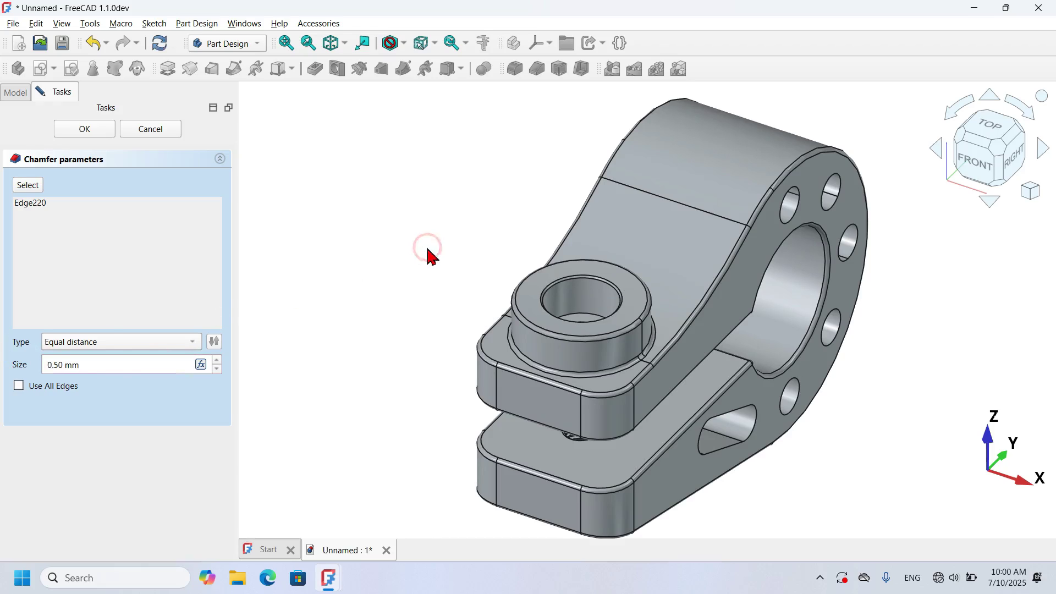
Add the slot's end edge on the right side face and the five patterned side holes to the chamfer
{"action": "left_click", "coordinate": [28, 186]}
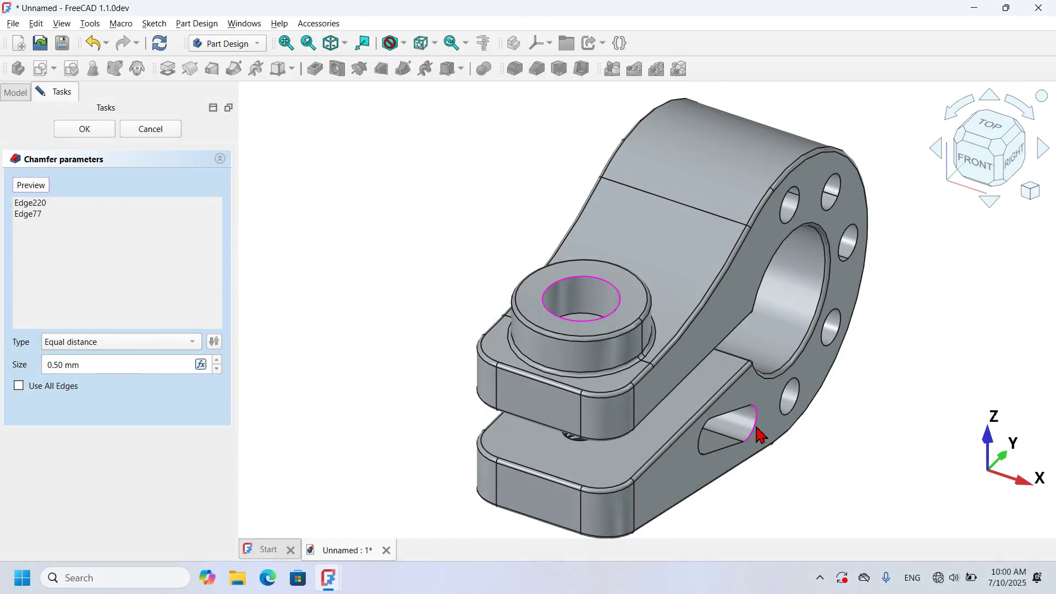
{"action": "left_click", "coordinate": [790, 396]}
{"action": "left_click", "coordinate": [833, 332]}
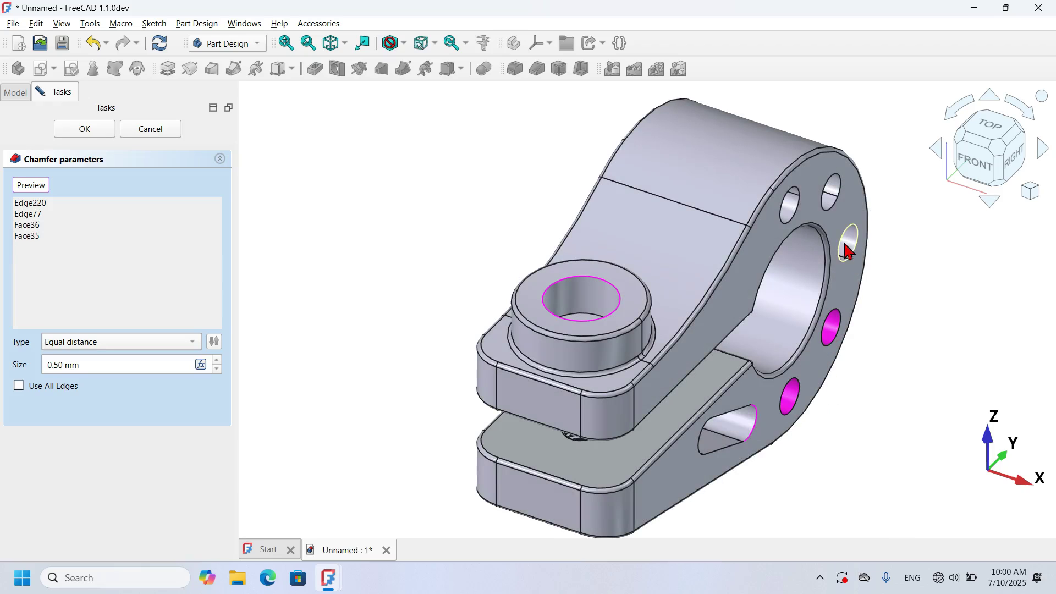
{"action": "left_click", "coordinate": [851, 245]}
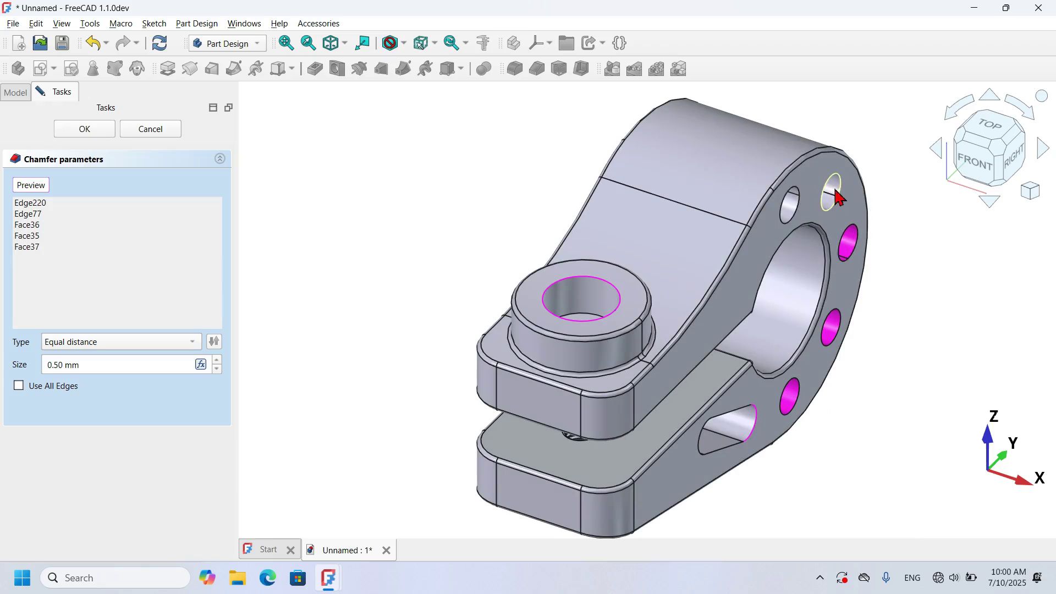
{"action": "scroll", "coordinate": [837, 193], "scroll_direction": "up", "scroll_amount": 3}
{"action": "left_click", "coordinate": [831, 189]}
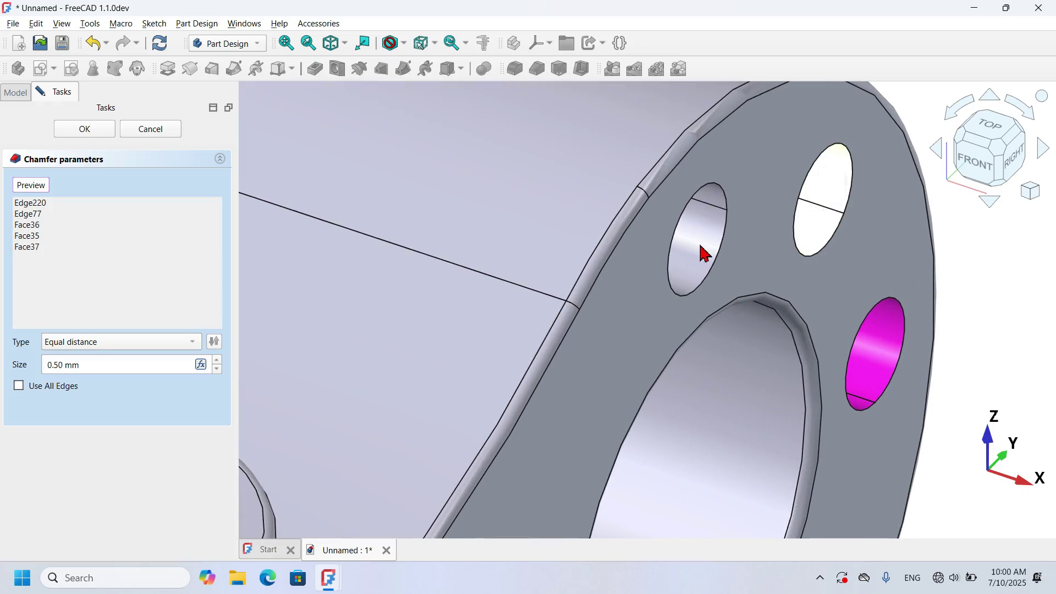
{"action": "left_click", "coordinate": [702, 251]}
{"action": "scroll", "coordinate": [830, 195], "scroll_direction": "down", "scroll_amount": 5}
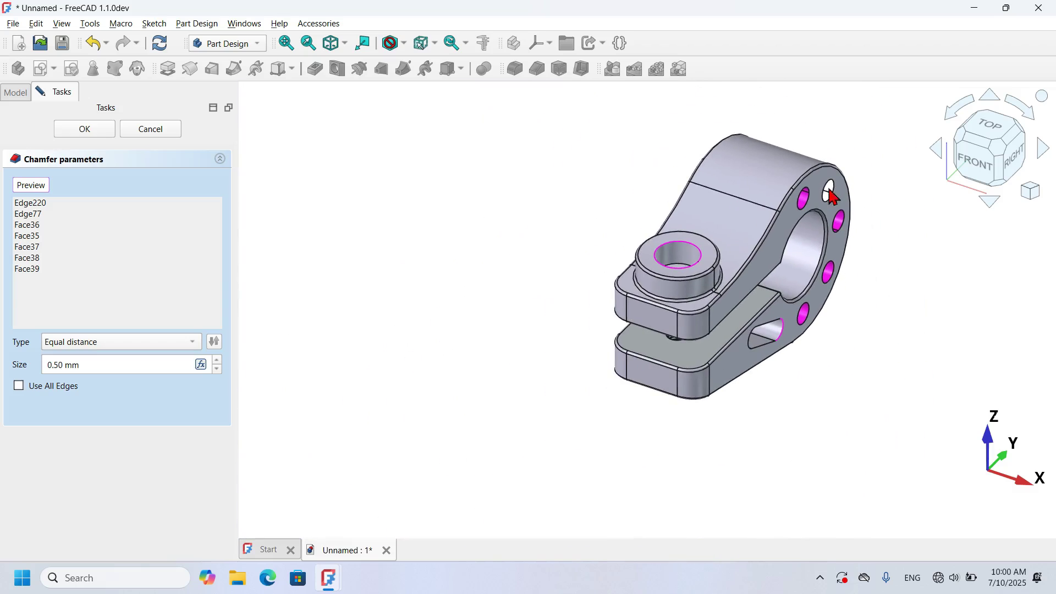
{"action": "left_click", "coordinate": [40, 187]}
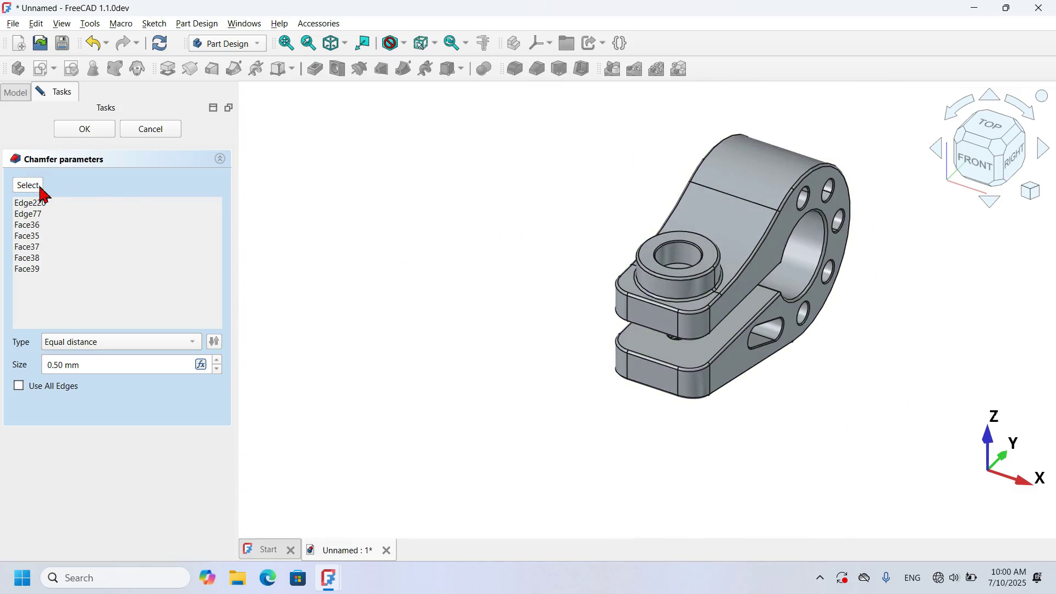
Add the slot's end edge on the bracket's opposite side face to the chamfer and accept the feature
{"action": "scroll", "coordinate": [908, 222], "scroll_direction": "up", "scroll_amount": 4}
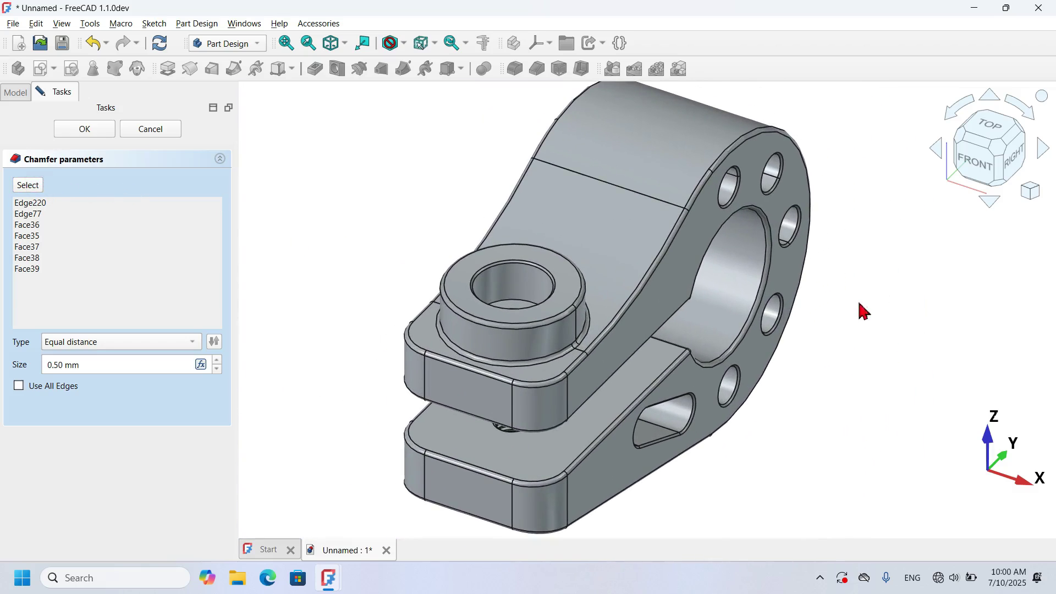
{"action": "middle_click_drag", "start_coordinate": [836, 379], "coordinate": [603, 401]}
{"action": "scroll", "coordinate": [605, 406], "scroll_direction": "up", "scroll_amount": 5}
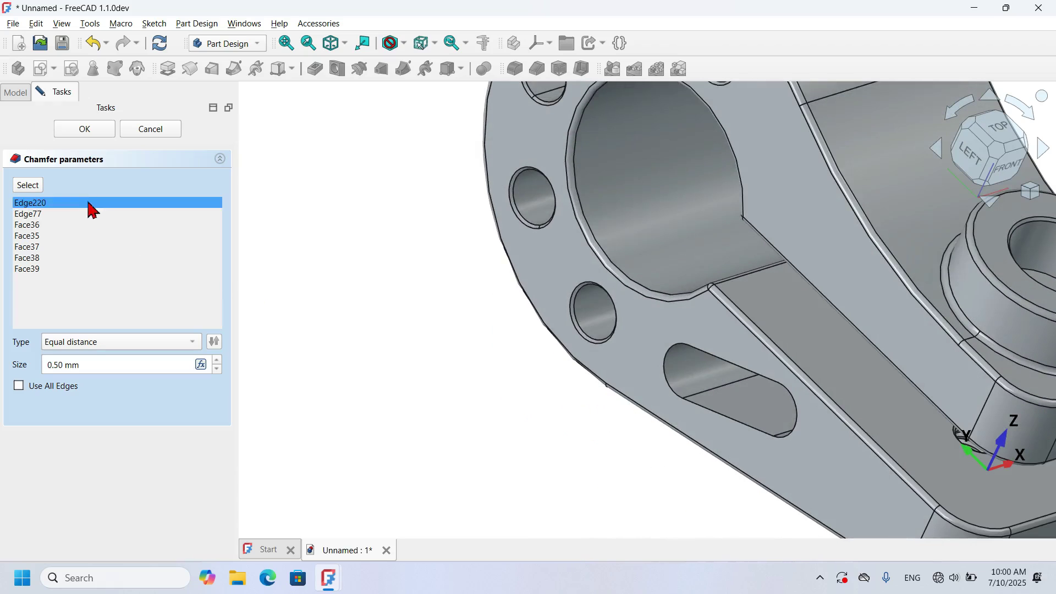
{"action": "left_click", "coordinate": [42, 187]}
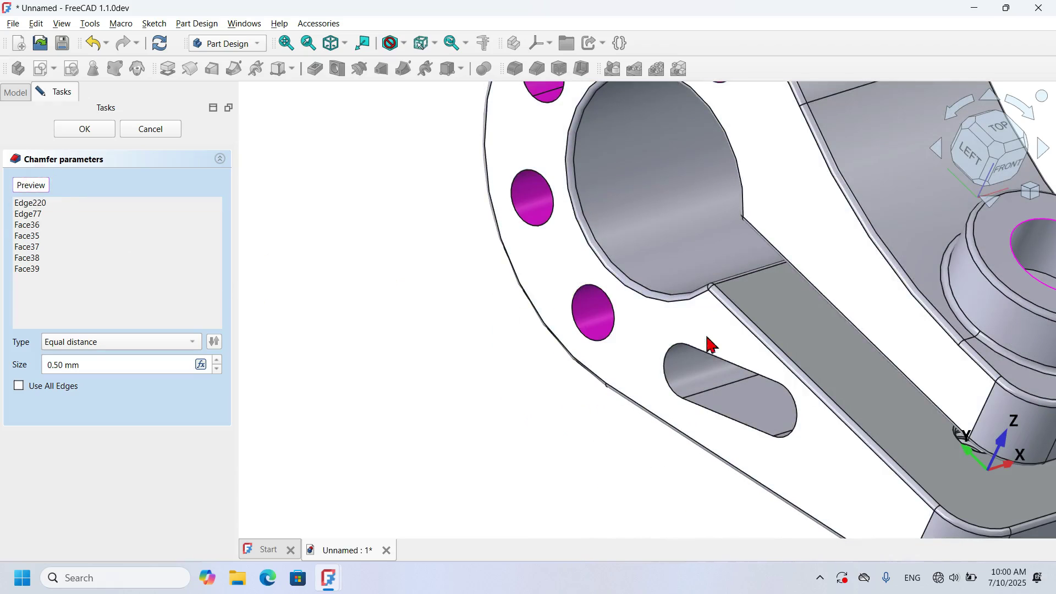
{"action": "left_click", "coordinate": [672, 352]}
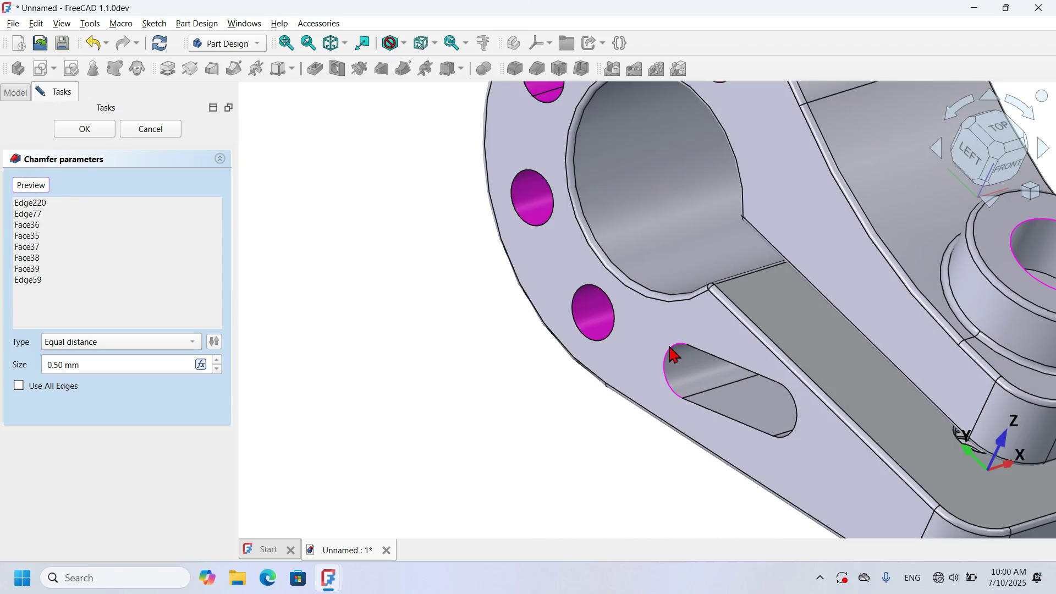
{"action": "left_click", "coordinate": [32, 186]}
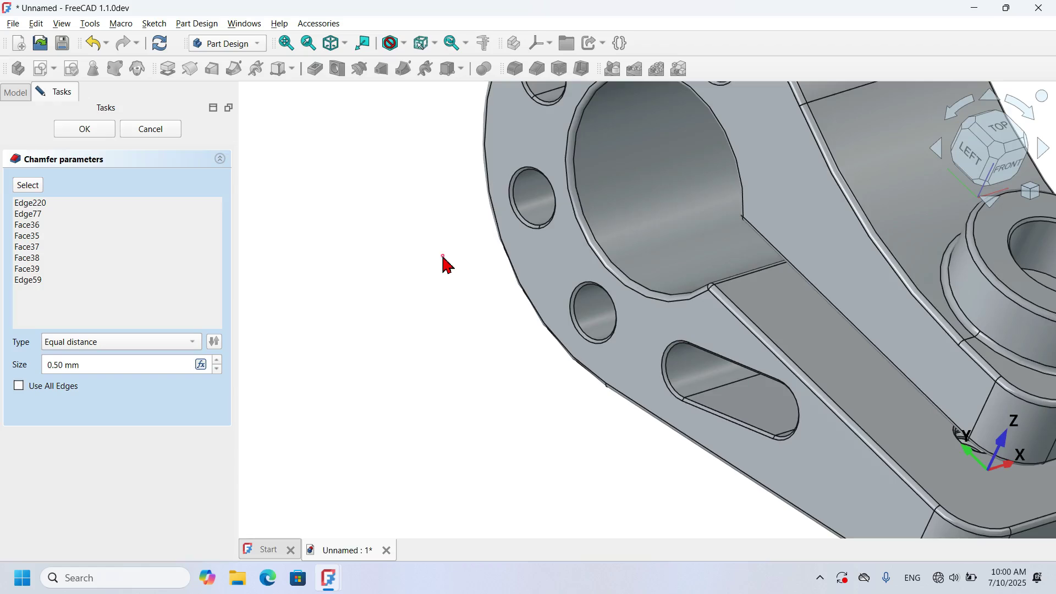
{"action": "key", "text": "0"}
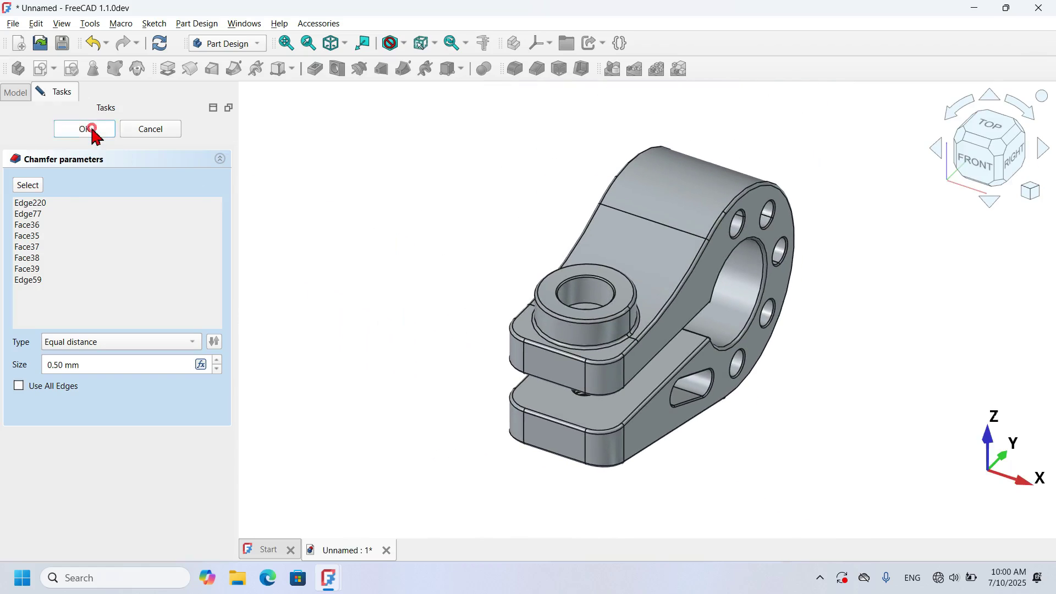
{"action": "left_click", "coordinate": [88, 131]}
{"action": "scroll", "coordinate": [818, 256], "scroll_direction": "up", "scroll_amount": 4}
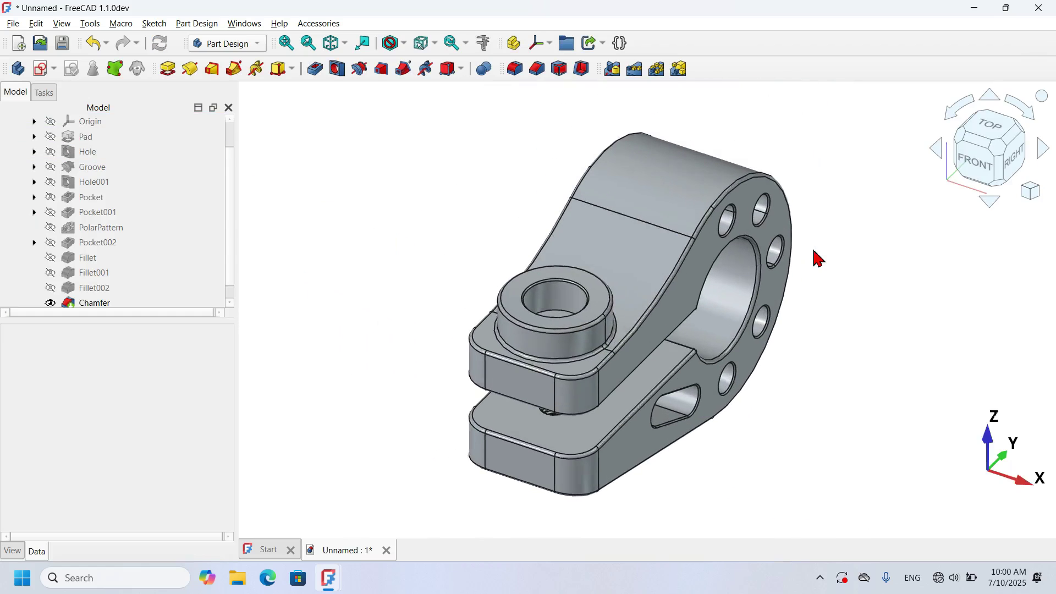
{"action": "middle_click_drag", "start_coordinate": [865, 342], "coordinate": [991, 389]}
{"action": "key", "text": "0"}
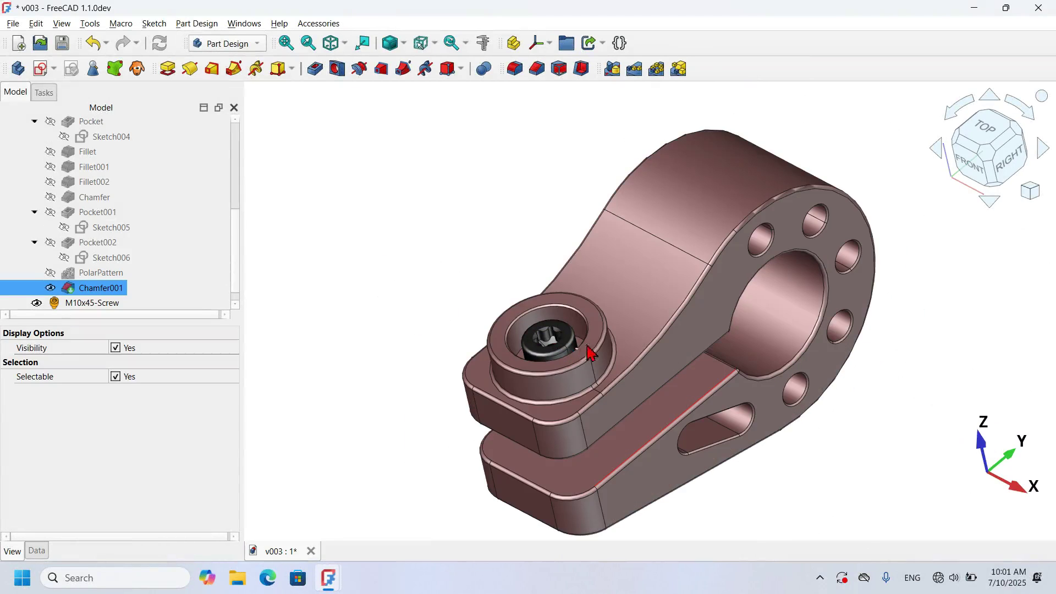
{"action": "middle_click_drag", "start_coordinate": [439, 314], "coordinate": [433, 309]}
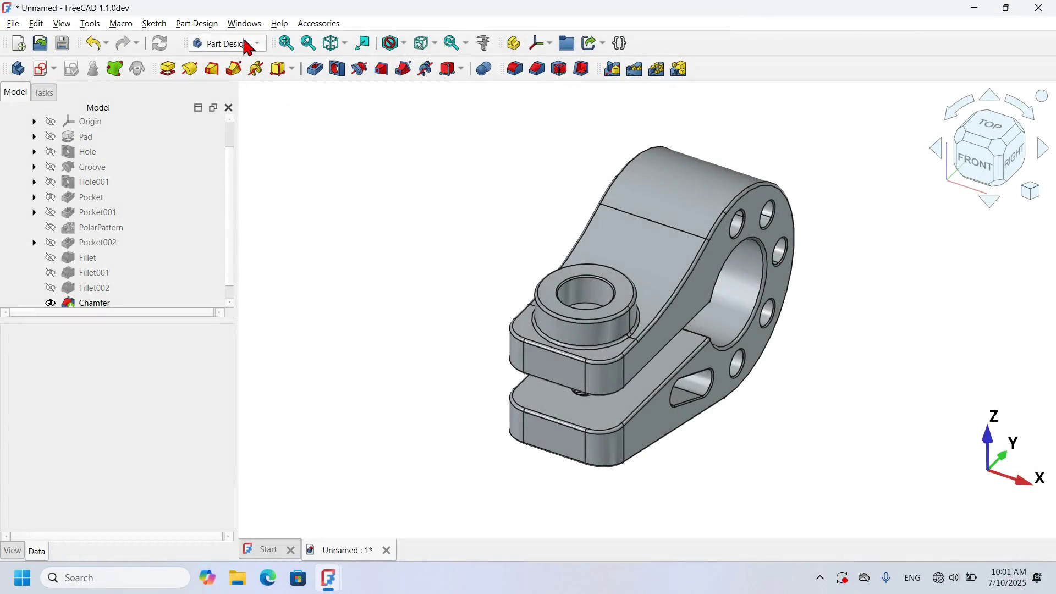
Switch to the Fasteners workbench and insert a cylinder-head screw with a hexalobular socket
{"action": "left_click", "coordinate": [247, 46]}
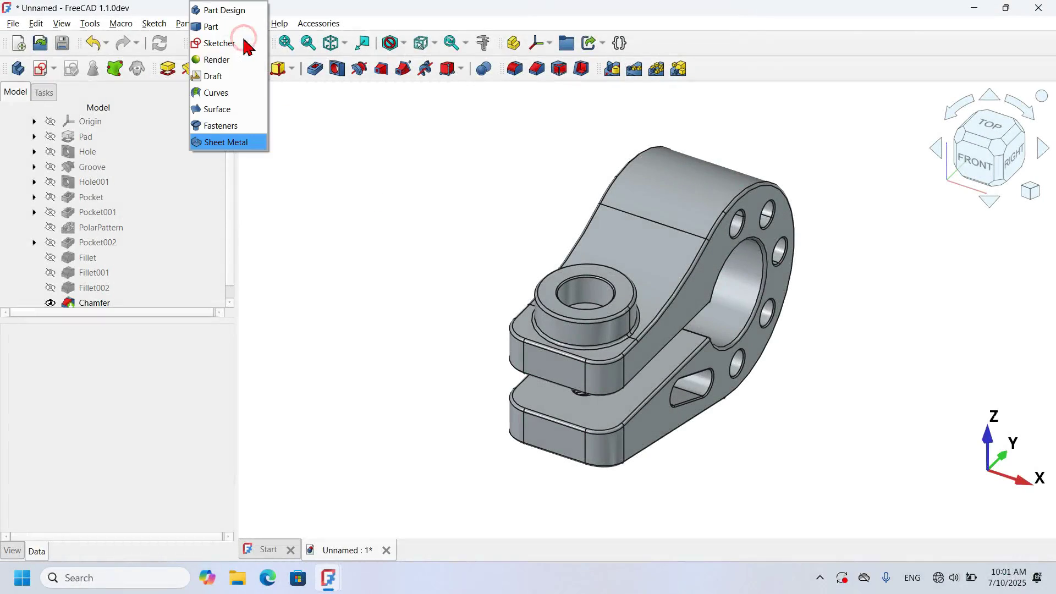
{"action": "left_click", "coordinate": [234, 127]}
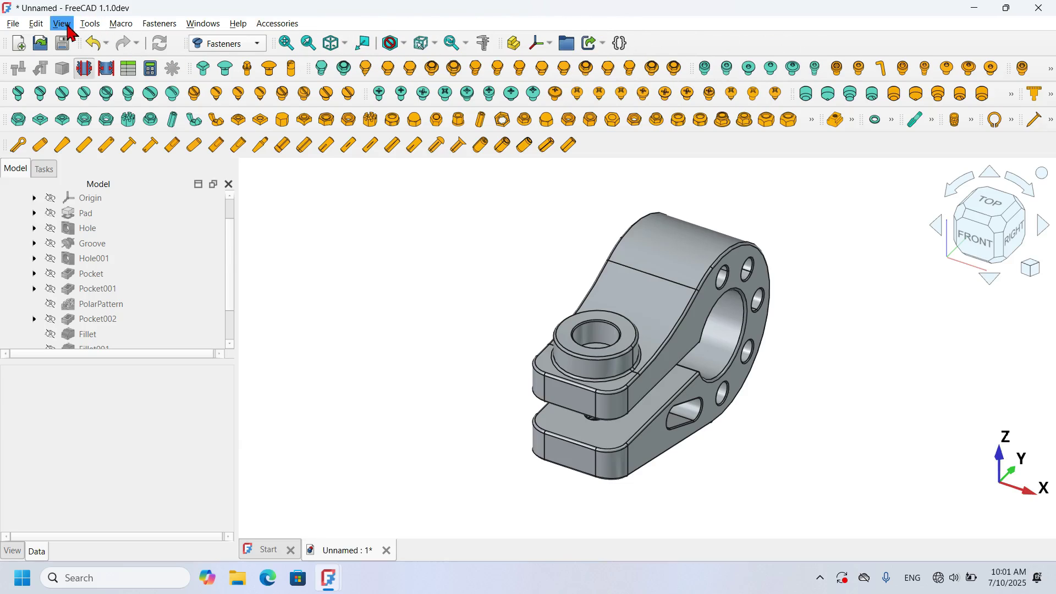
{"action": "left_click", "coordinate": [88, 27]}
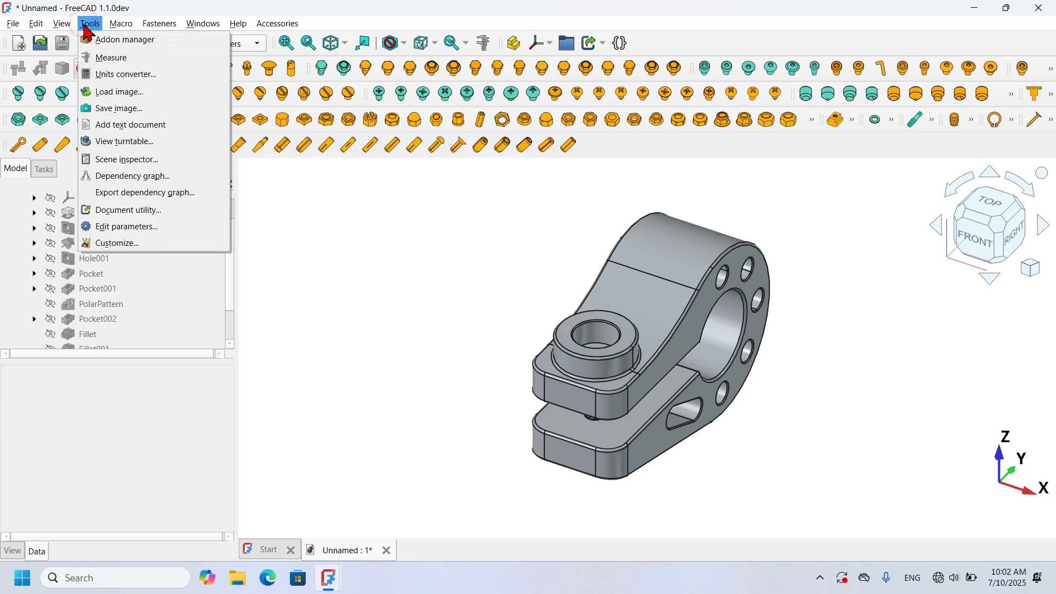
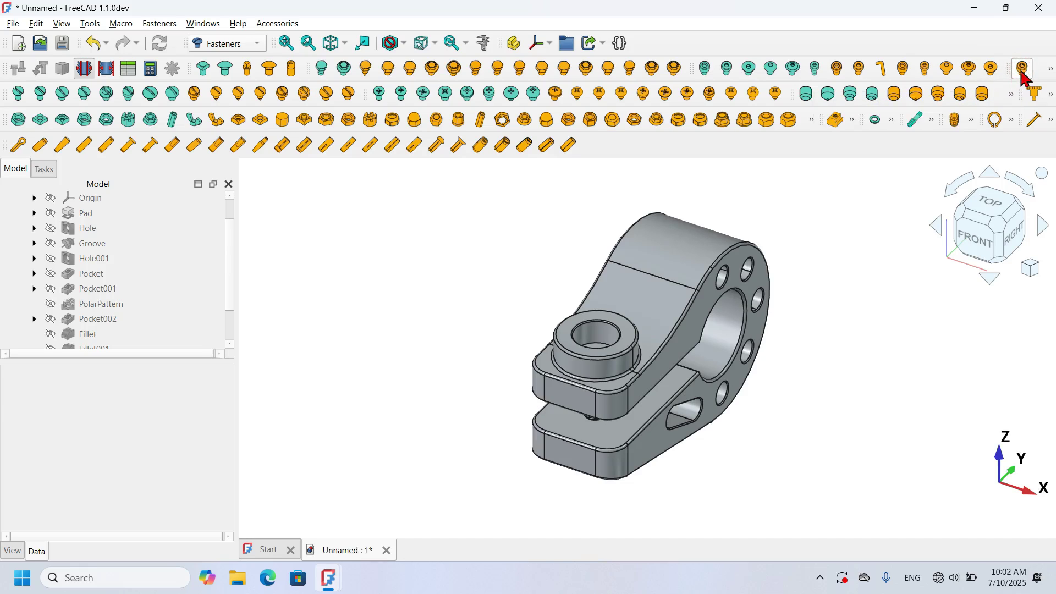
{"action": "scroll", "coordinate": [170, 236], "scroll_direction": "down", "scroll_amount": 2}
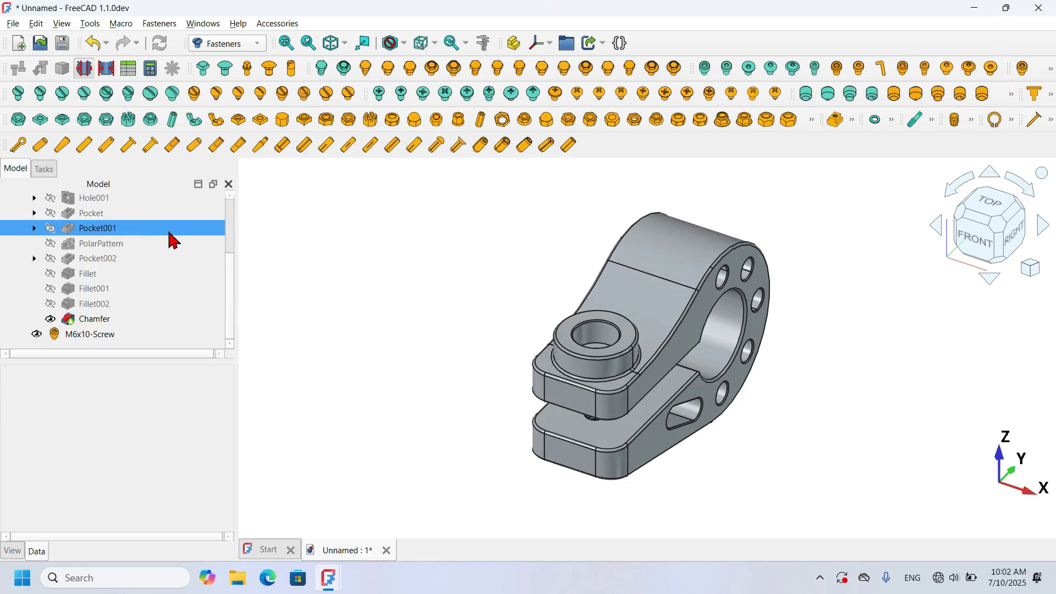
{"action": "left_click", "coordinate": [119, 335]}
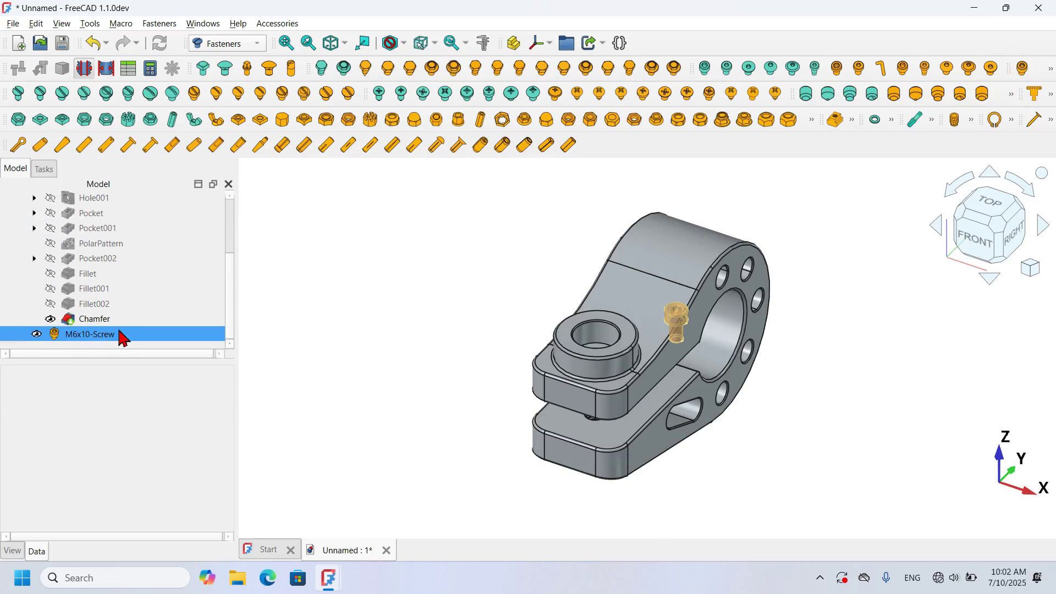
{"action": "double_click", "coordinate": [121, 335]}
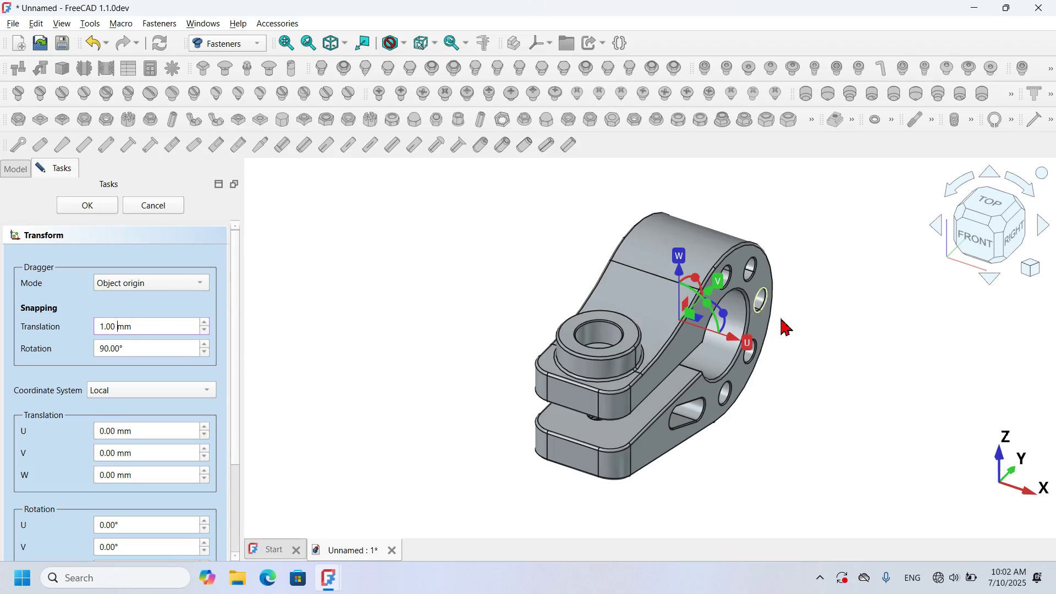
{"action": "scroll", "coordinate": [785, 327], "scroll_direction": "up", "scroll_amount": 3}
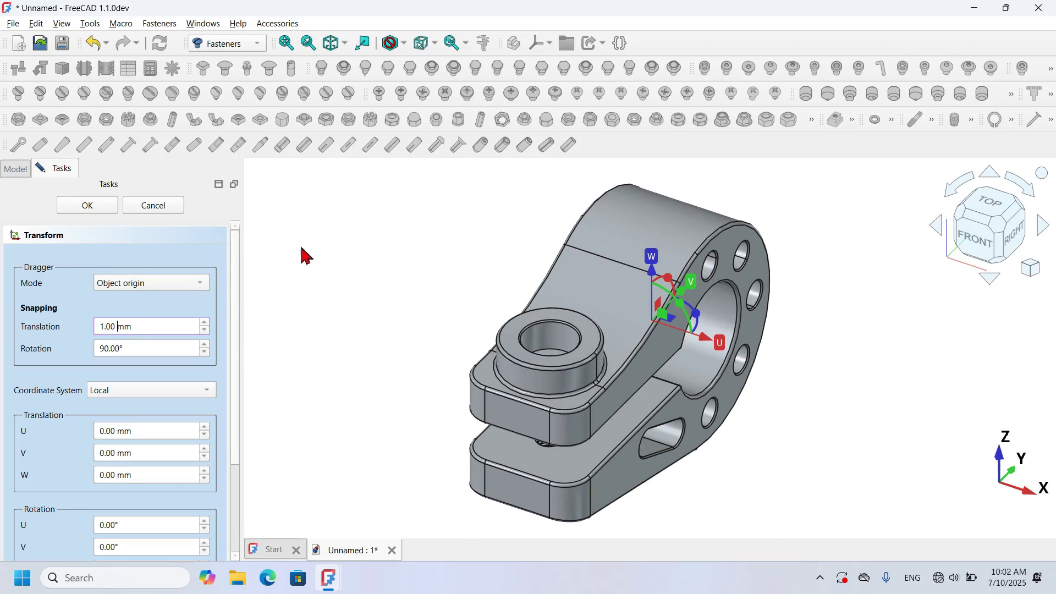
{"action": "left_click", "coordinate": [177, 209]}
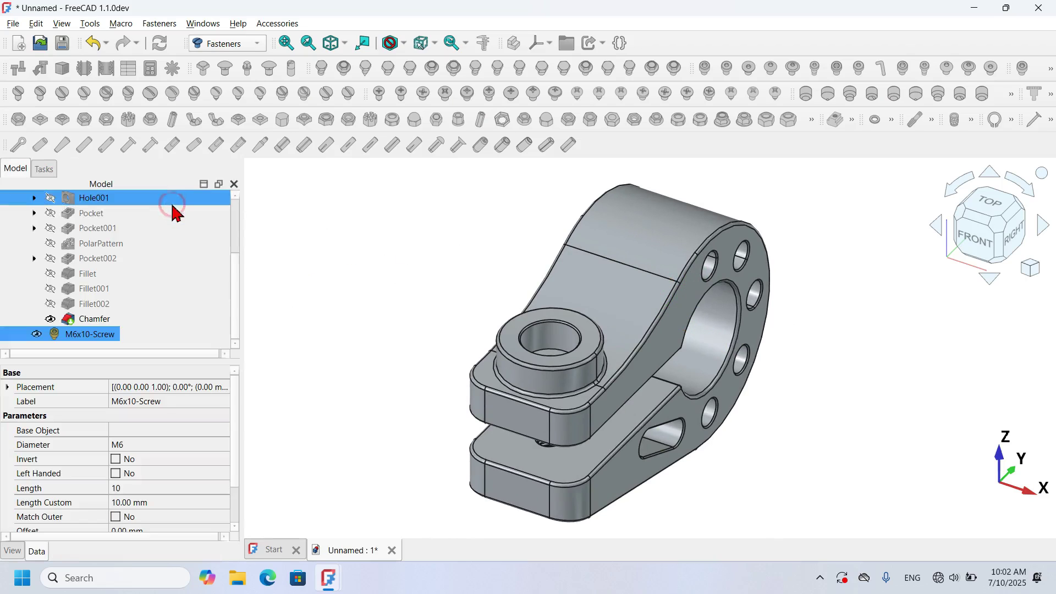
Make the bracket transparent to reveal the inserted screw inside it
{"action": "left_click", "coordinate": [635, 252]}
{"action": "key", "text": "v"}
{"action": "key", "text": "t"}
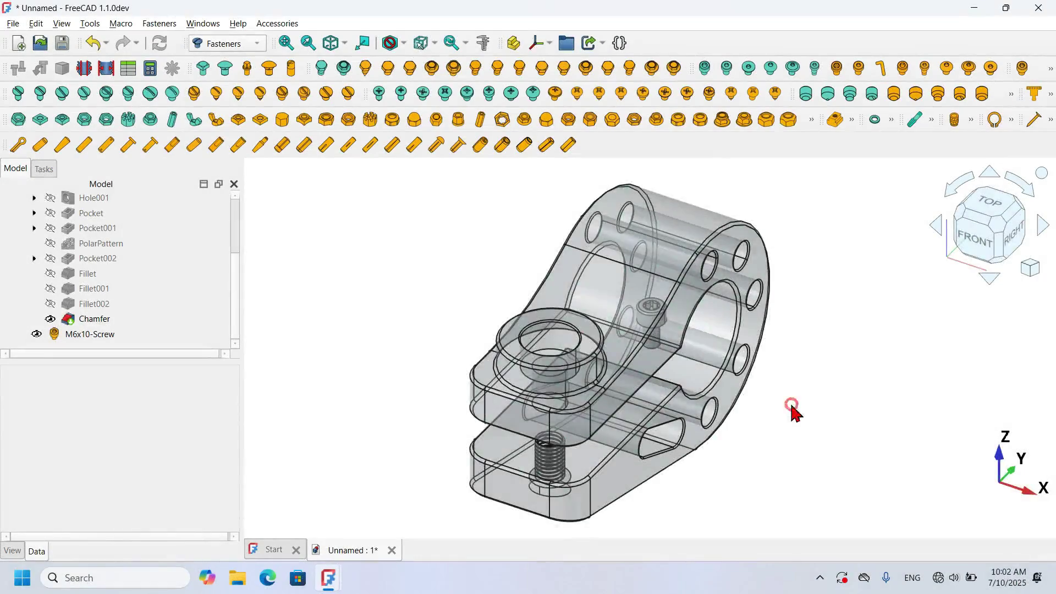
{"action": "middle_click_drag", "start_coordinate": [793, 408], "coordinate": [704, 405]}
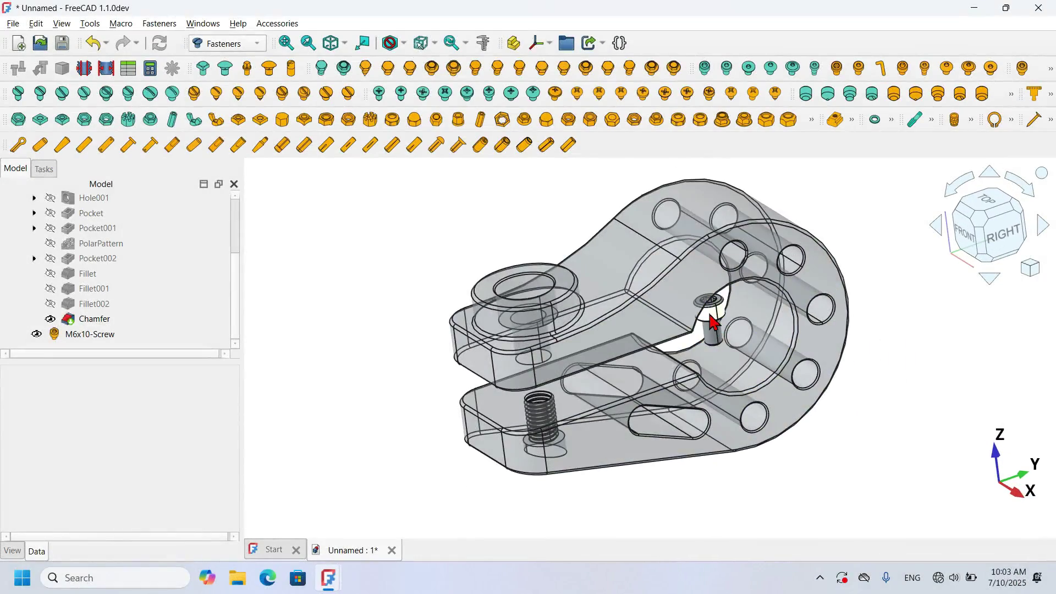
{"action": "scroll", "coordinate": [715, 330], "scroll_direction": "up", "scroll_amount": 4}
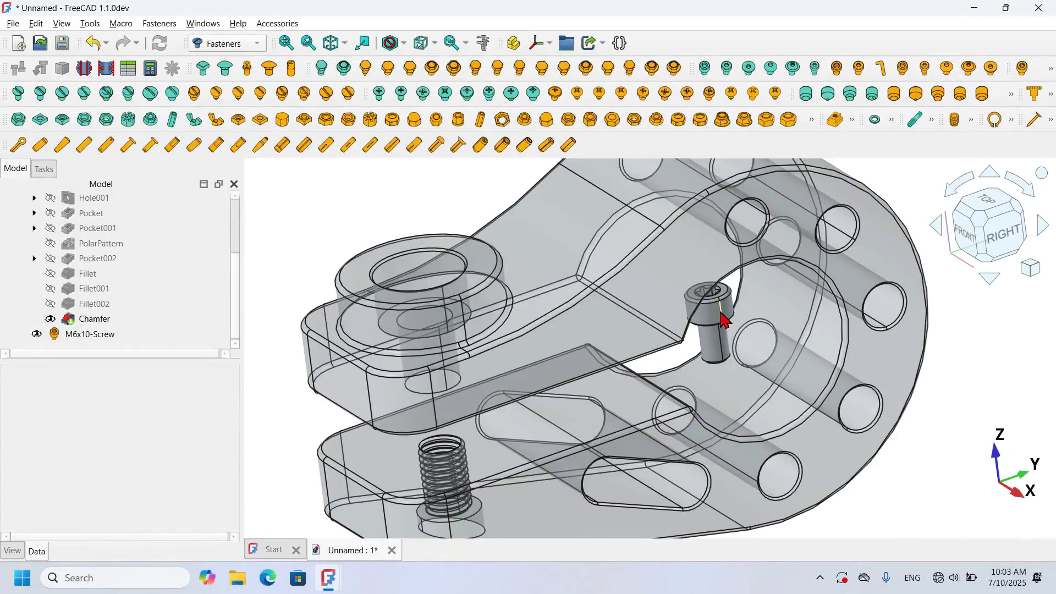
Attach the screw to the circular through-hole edge at the floor of the boss's counterbore
{"action": "left_click", "coordinate": [313, 191]}
{"action": "middle_click_drag", "start_coordinate": [401, 276], "coordinate": [446, 336]}
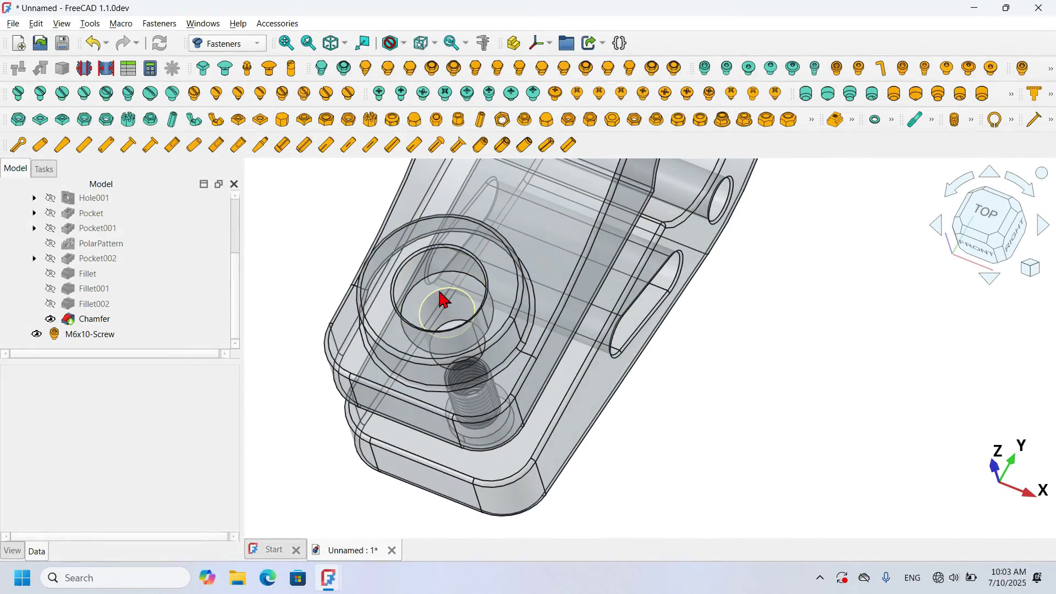
{"action": "middle_click_drag", "start_coordinate": [688, 414], "coordinate": [623, 394]}
{"action": "left_click", "coordinate": [194, 336]}
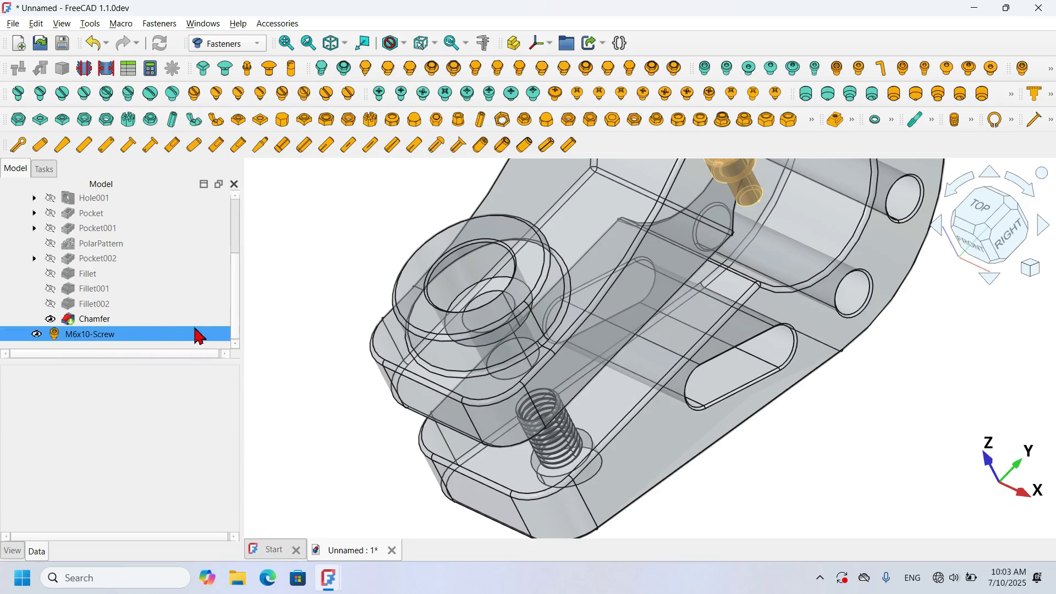
{"action": "left_click", "coordinate": [129, 337]}
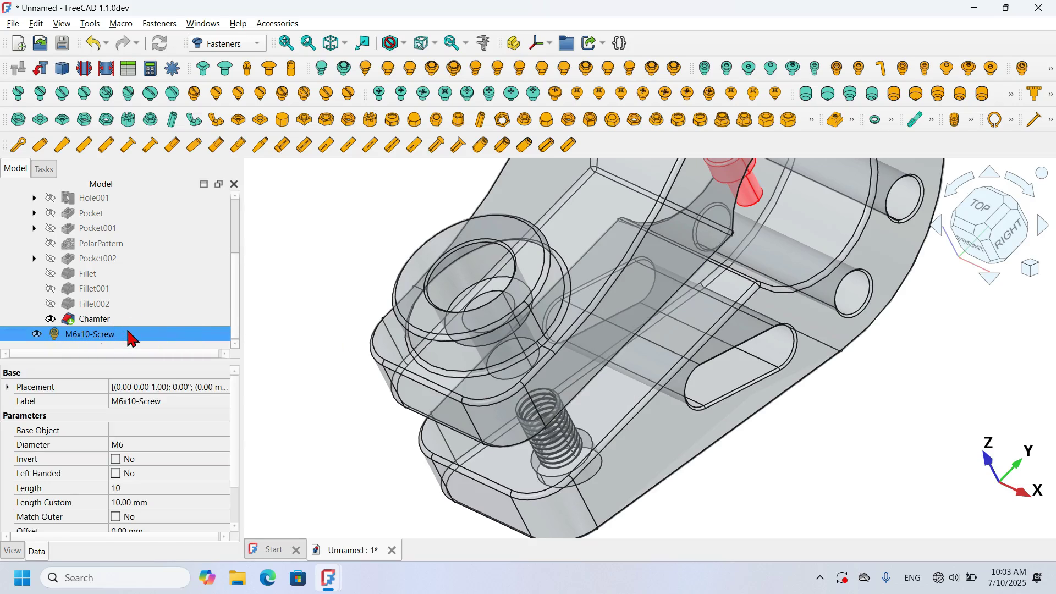
{"action": "middle_click_drag", "start_coordinate": [497, 292], "coordinate": [536, 300]}
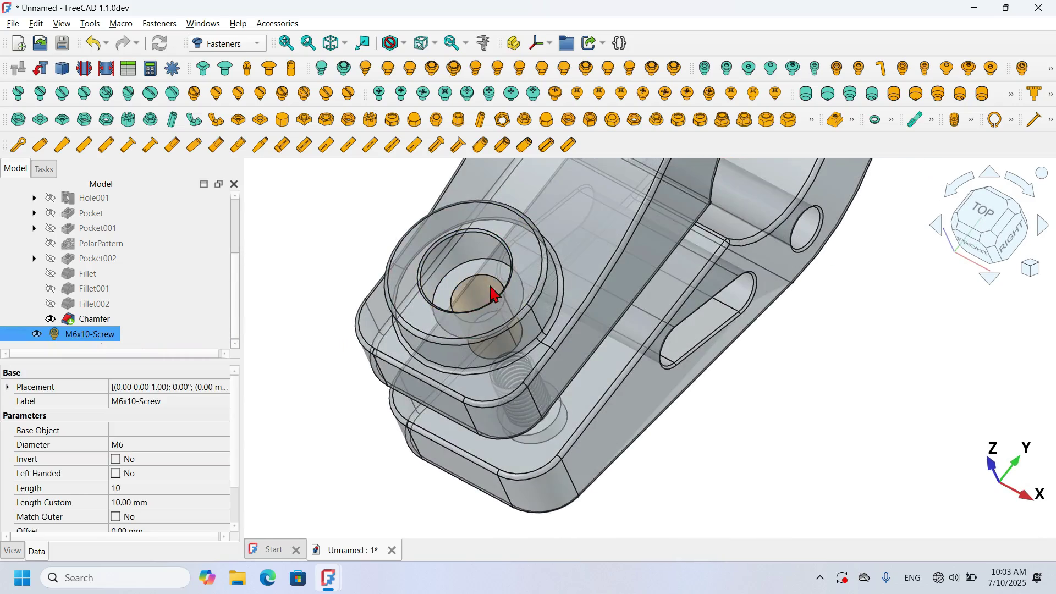
{"action": "left_click", "coordinate": [470, 280], "text": "ctrl"}
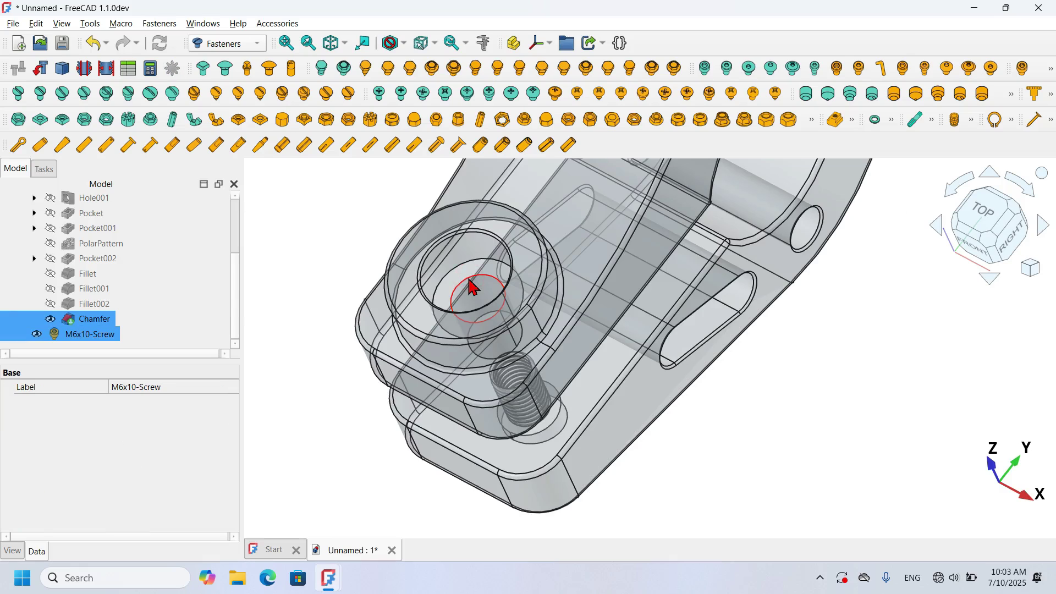
{"action": "left_click", "coordinate": [42, 69]}
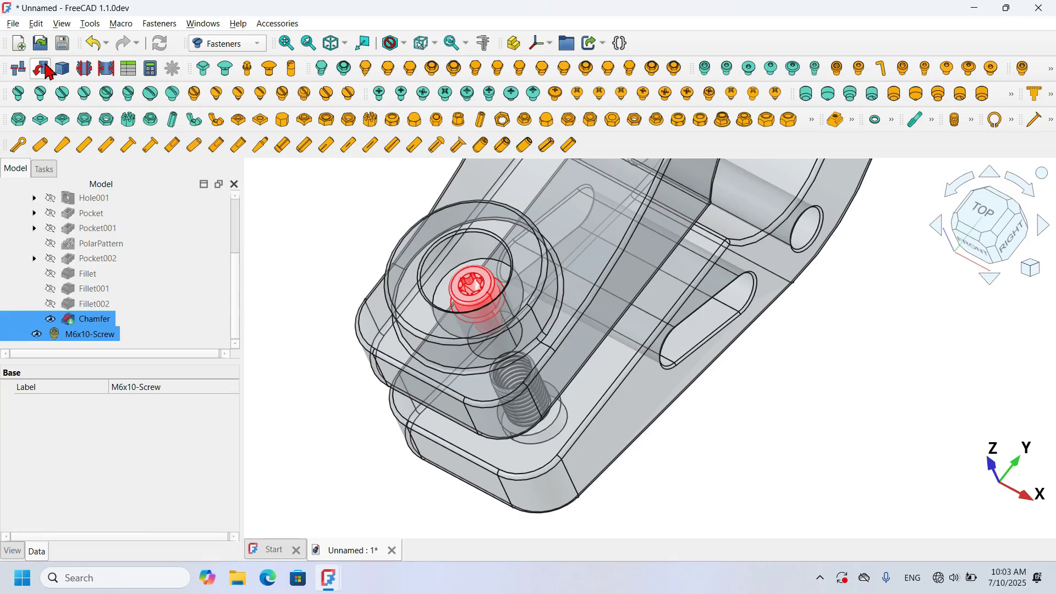
Set the attached screw's diameter to M10
{"action": "middle_click_drag", "start_coordinate": [495, 181], "coordinate": [820, 373]}
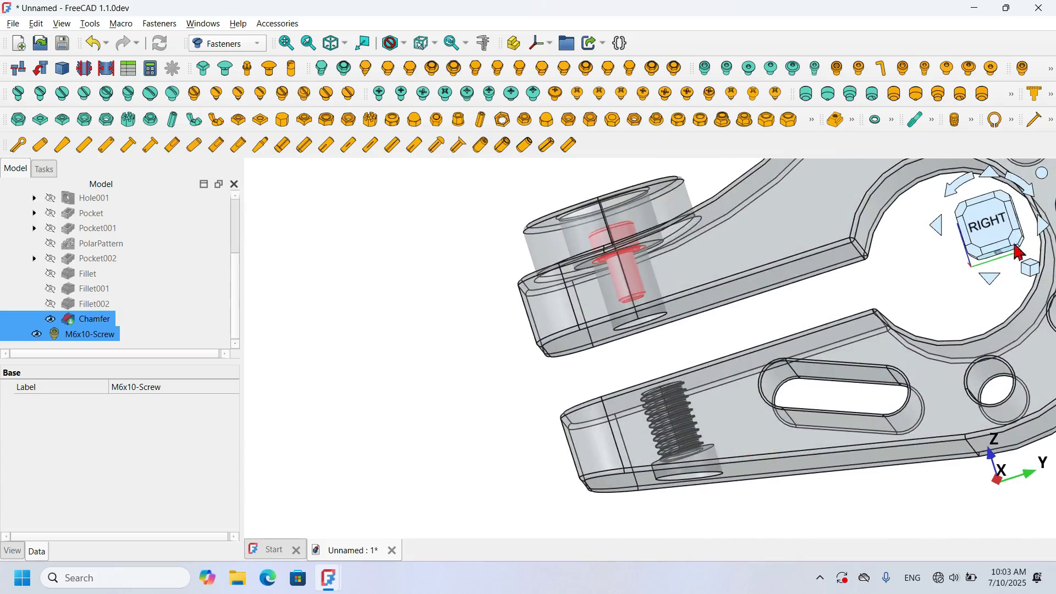
{"action": "left_click", "coordinate": [1000, 235]}
{"action": "scroll", "coordinate": [636, 335], "scroll_direction": "down", "scroll_amount": 3}
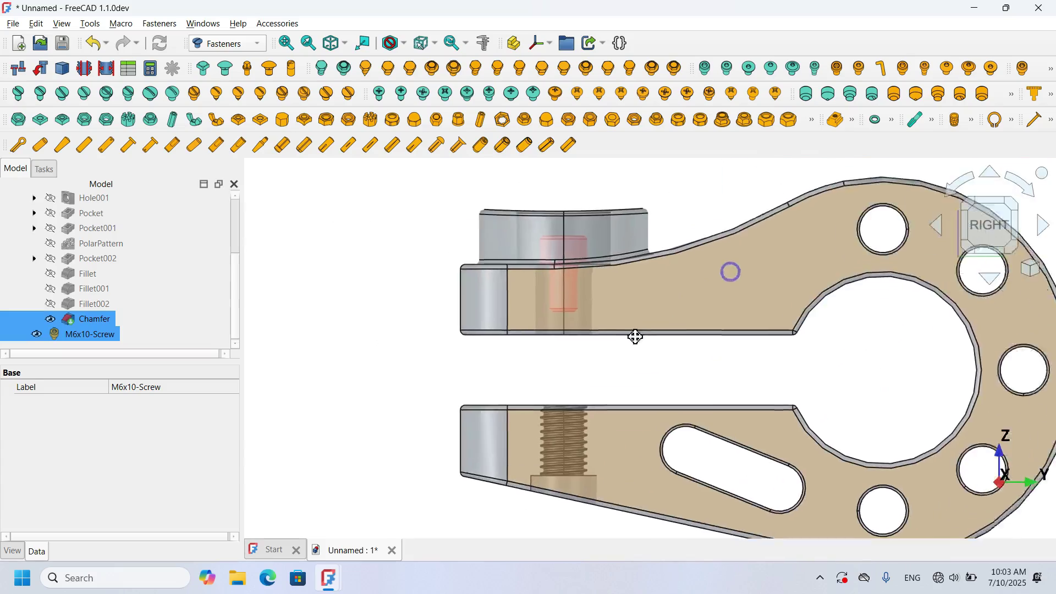
{"action": "left_click", "coordinate": [377, 295]}
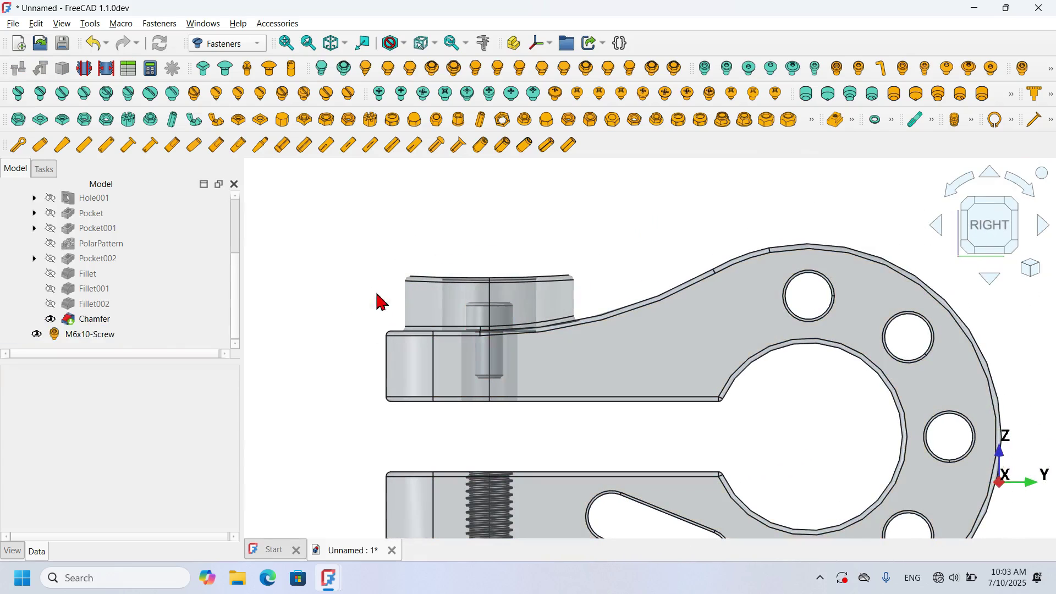
{"action": "left_click", "coordinate": [142, 335]}
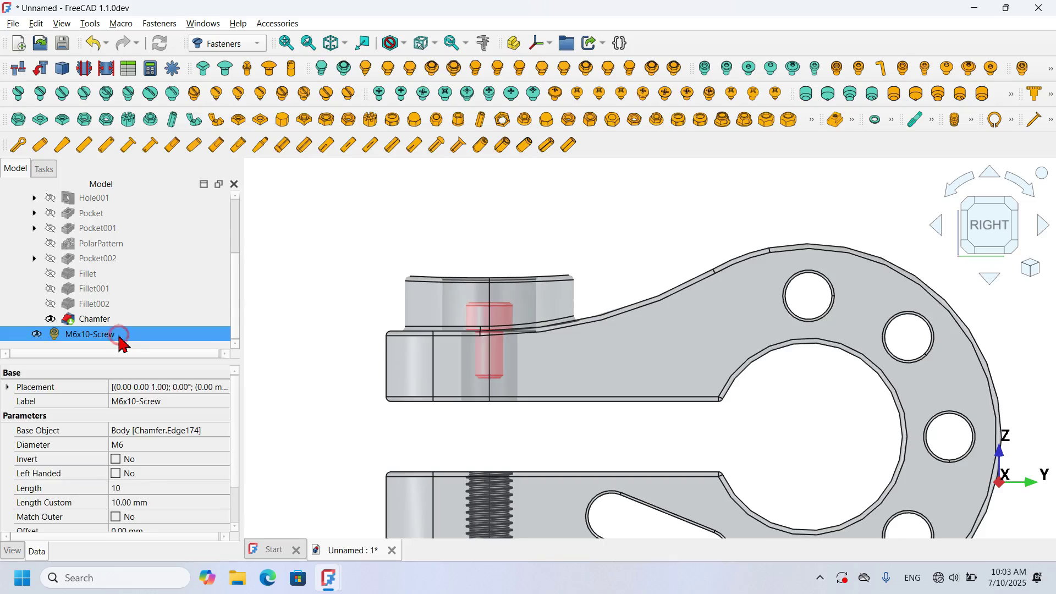
{"action": "left_click", "coordinate": [183, 450]}
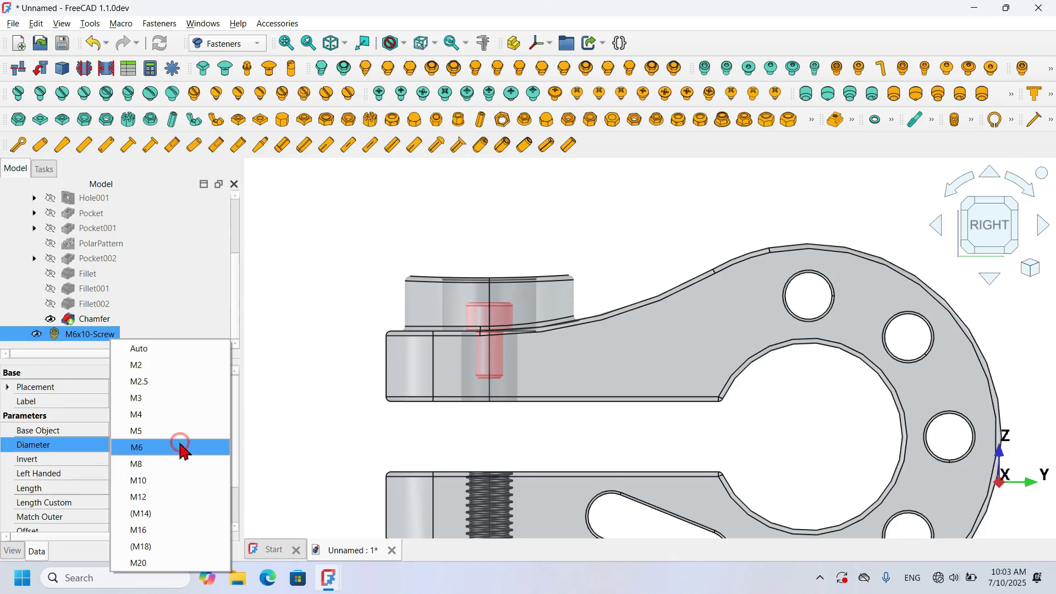
{"action": "left_click", "coordinate": [168, 482]}
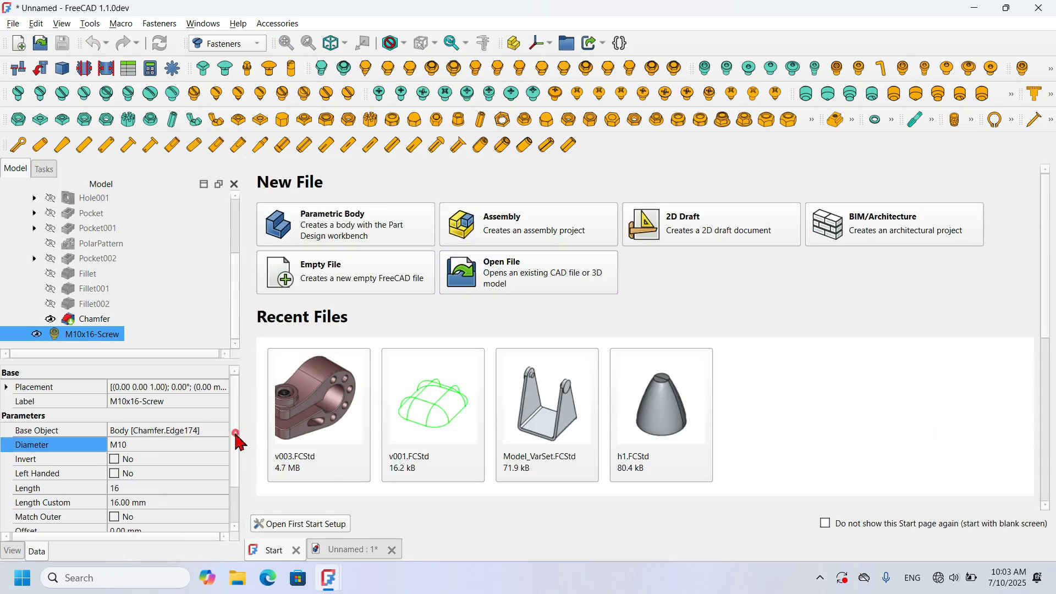
Close the Start page and enable the modelled thread on the screw
{"action": "left_click_drag", "start_coordinate": [236, 435], "coordinate": [239, 527]}
{"action": "left_click", "coordinate": [297, 551]}
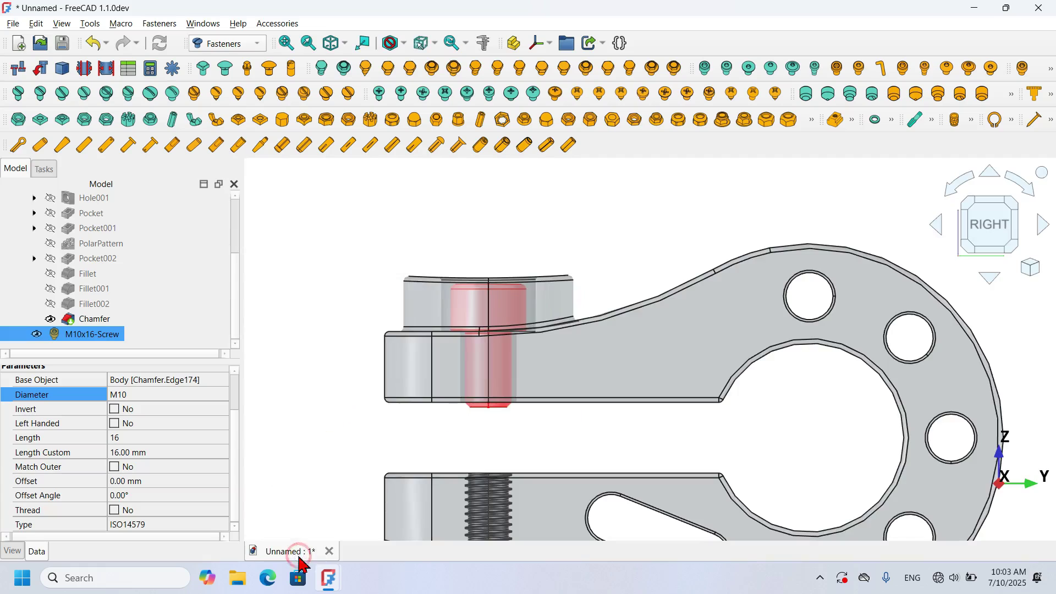
{"action": "middle_click_drag", "start_coordinate": [608, 243], "coordinate": [597, 174]}
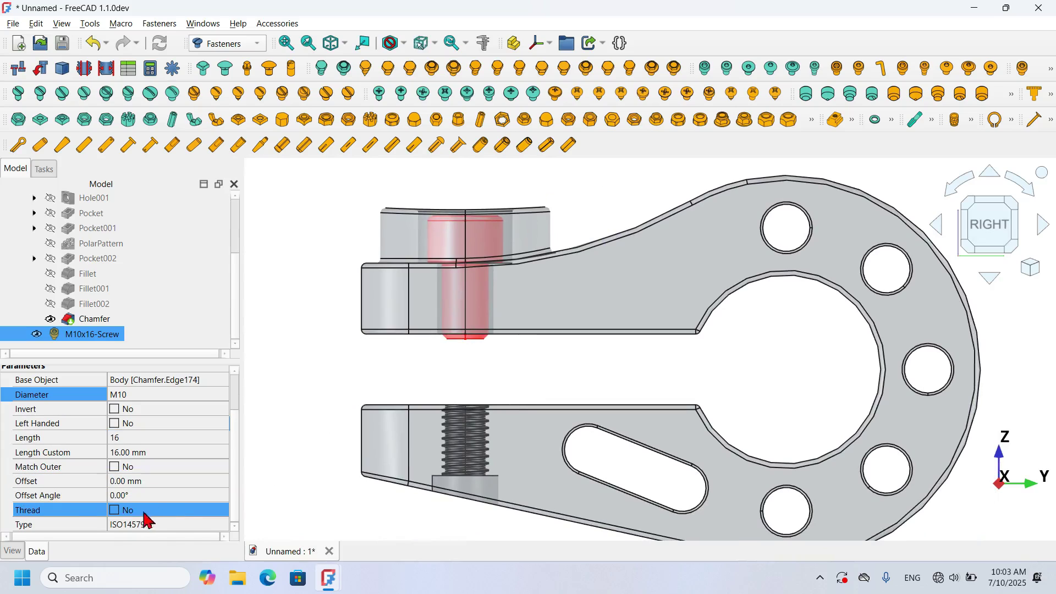
{"action": "left_click", "coordinate": [116, 512]}
{"action": "left_click", "coordinate": [115, 512]}
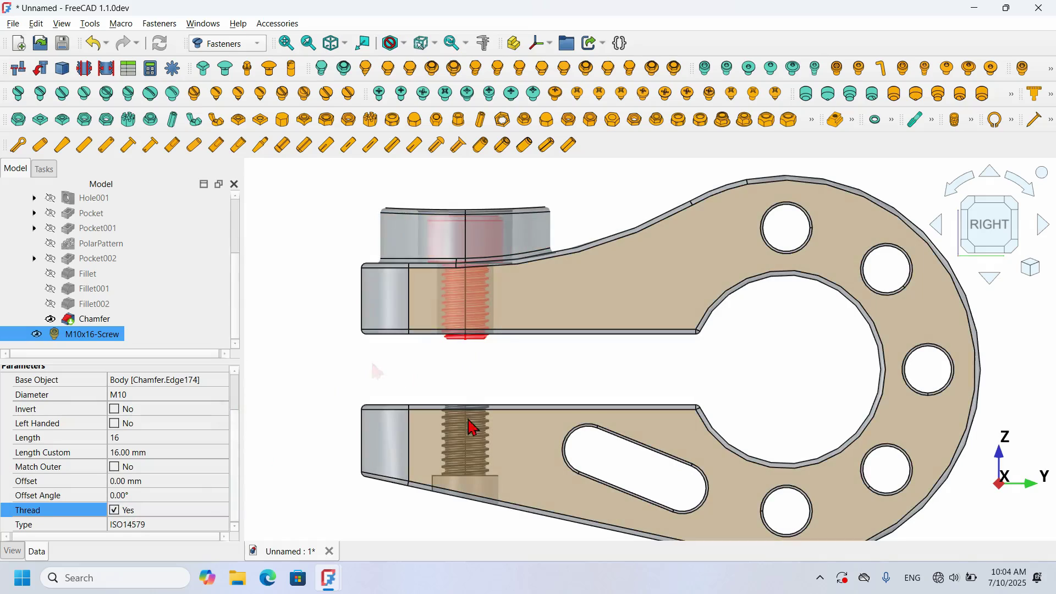
Set the screw's length to 45 and recompute the model
{"action": "left_click", "coordinate": [50, 438]}
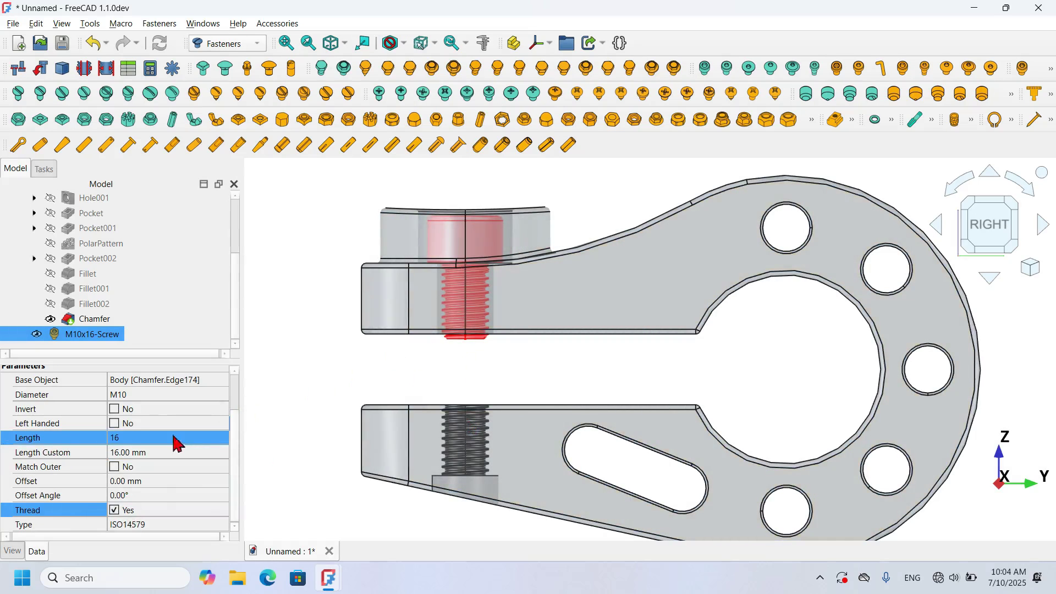
{"action": "left_click", "coordinate": [203, 437]}
{"action": "left_click", "coordinate": [201, 436]}
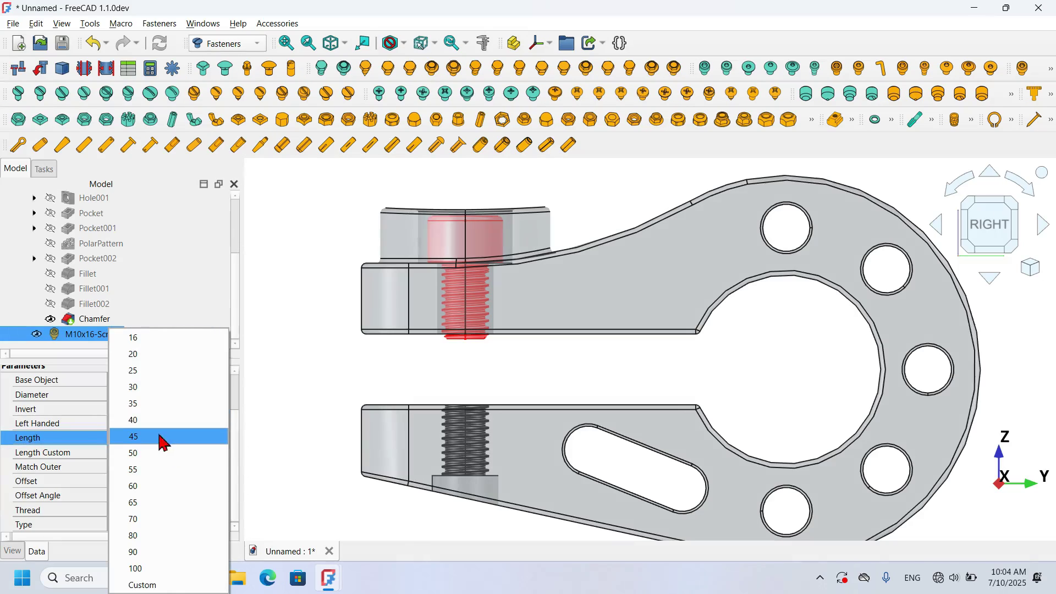
{"action": "left_click", "coordinate": [189, 438]}
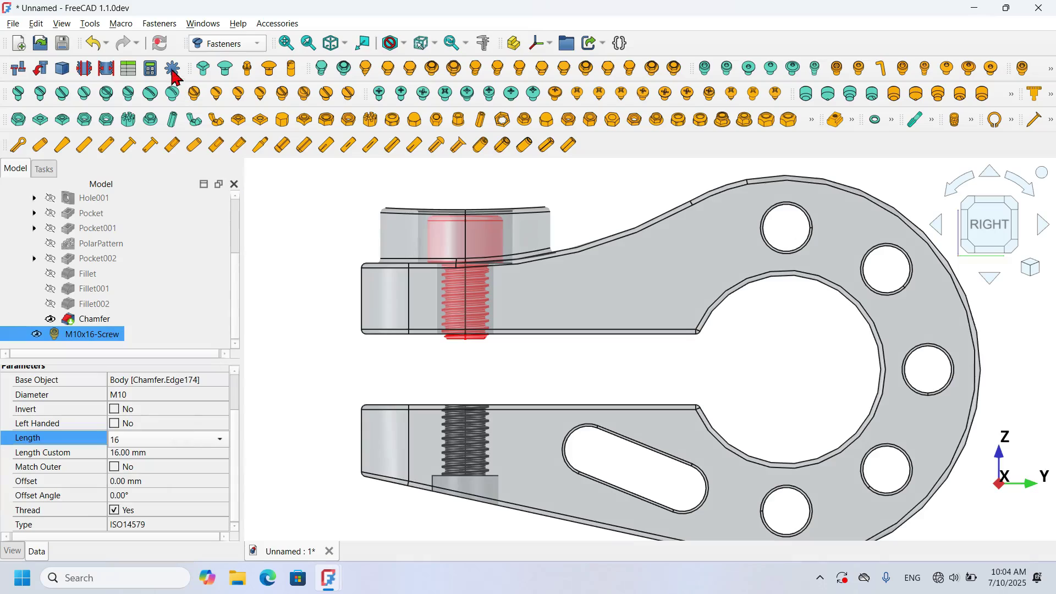
{"action": "left_click", "coordinate": [159, 50]}
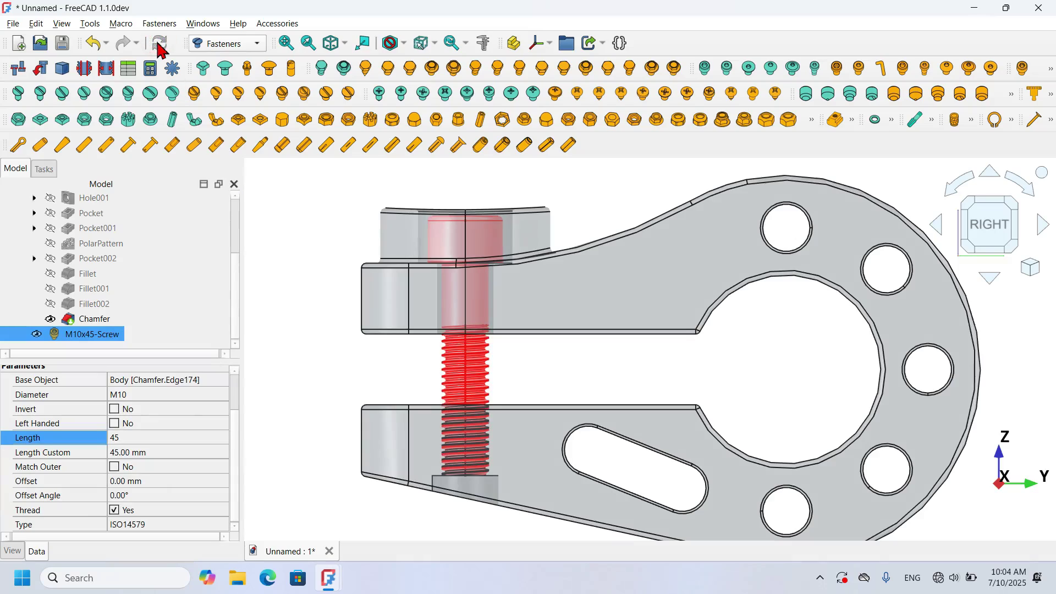
{"action": "left_click", "coordinate": [511, 364]}
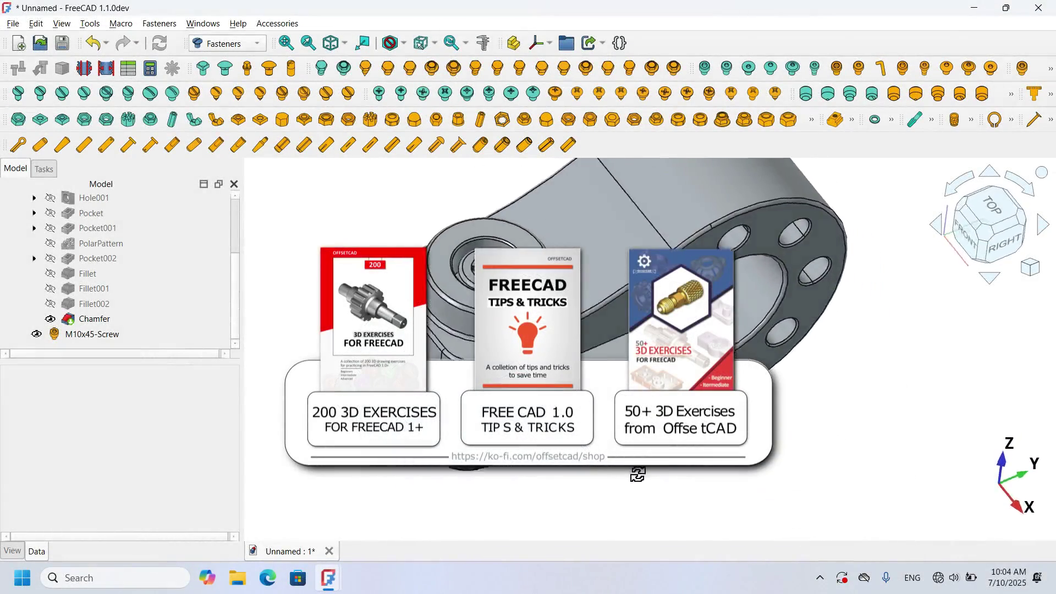
Examine the finished clamp bracket and its fitted screw from several angles
{"action": "middle_click_drag", "start_coordinate": [638, 474], "coordinate": [717, 480]}
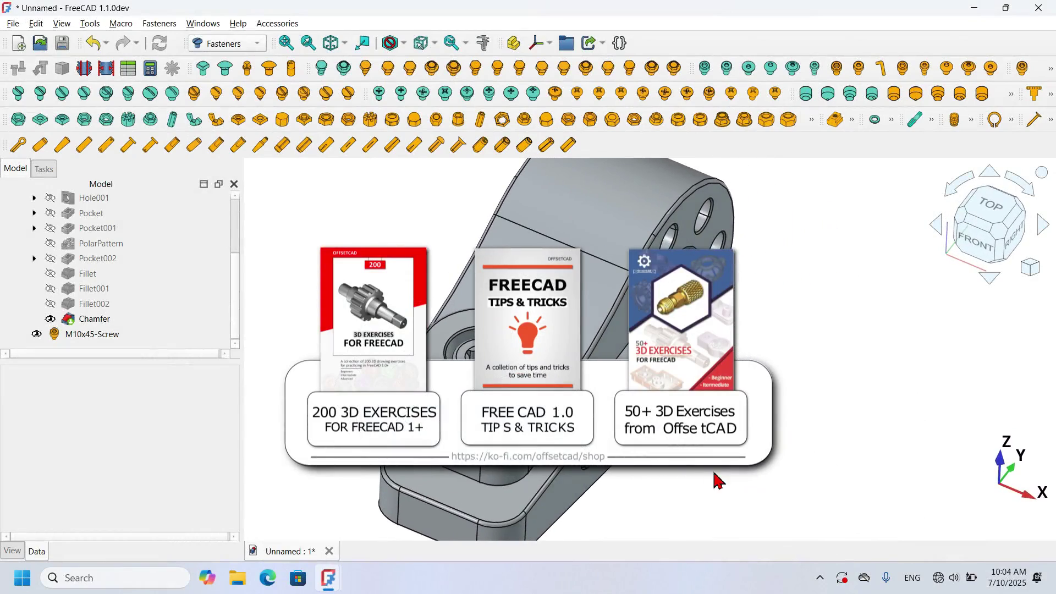
{"action": "mouse_move", "coordinate": [799, 439]}
{"action": "middle_mouse_down"}
{"action": "mouse_move", "coordinate": [794, 429]}
{"action": "mouse_move", "coordinate": [870, 443]}
{"action": "mouse_move", "coordinate": [792, 431]}
{"action": "mouse_move", "coordinate": [807, 410]}
{"action": "mouse_move", "coordinate": [794, 429]}
{"action": "middle_mouse_up"}
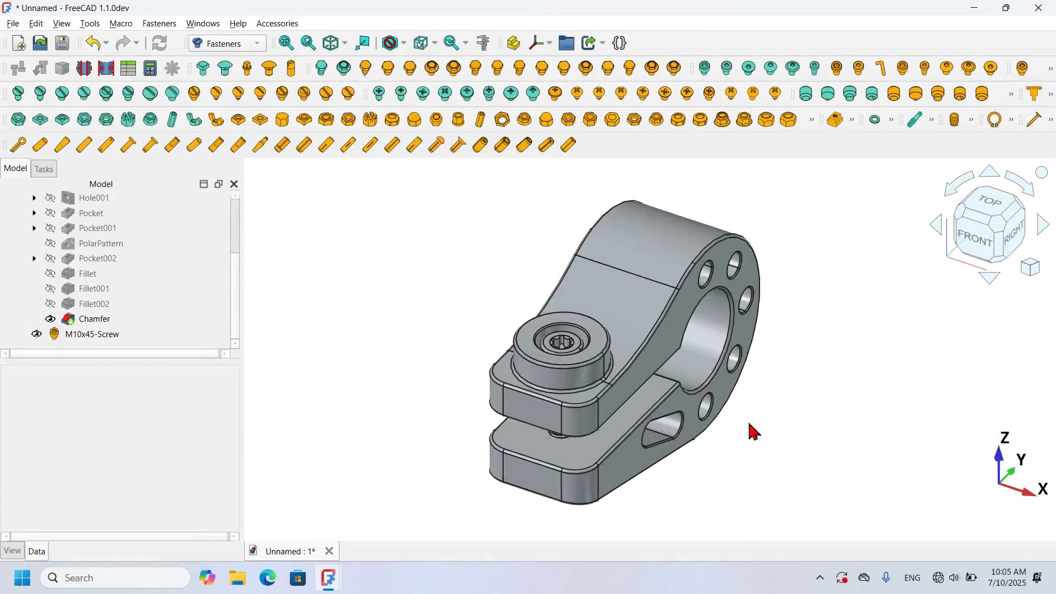
{"action": "middle_click_drag", "start_coordinate": [749, 429], "coordinate": [792, 439]}
{"action": "middle_click_drag", "start_coordinate": [504, 396], "coordinate": [416, 388]}
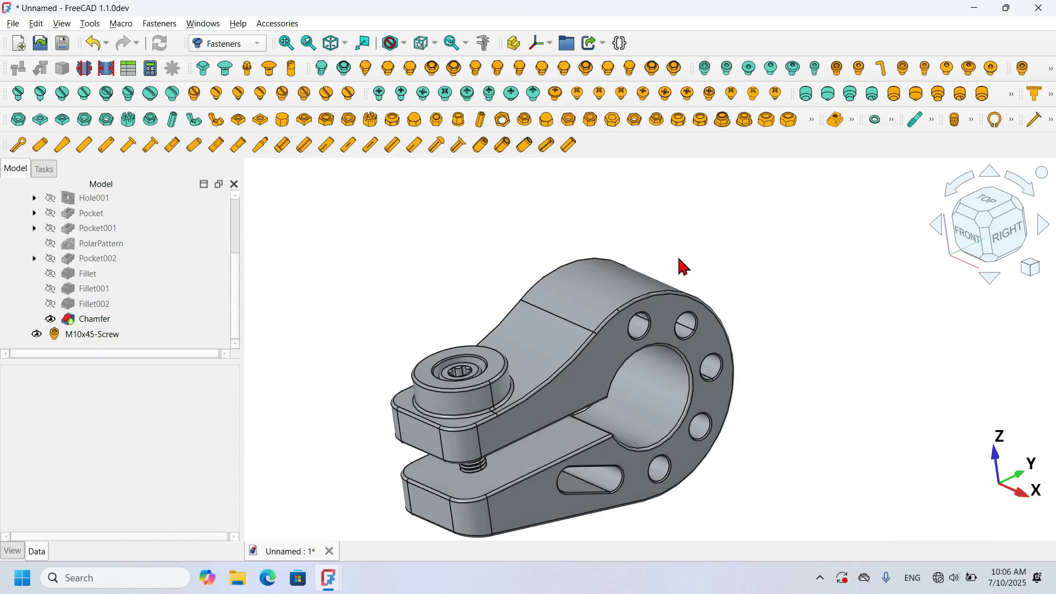
{"action": "middle_click_drag", "start_coordinate": [775, 348], "coordinate": [633, 506]}
{"action": "middle_click_drag", "start_coordinate": [603, 280], "coordinate": [764, 299]}
{"action": "scroll", "coordinate": [765, 299], "scroll_direction": "up", "scroll_amount": 3}
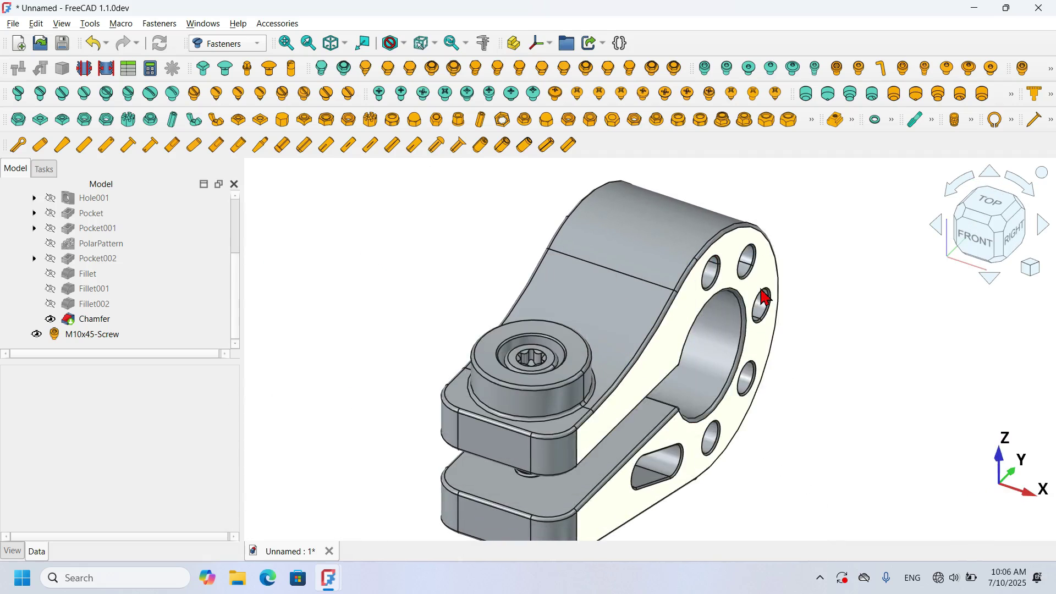
{"action": "middle_click_drag", "start_coordinate": [809, 434], "coordinate": [720, 430]}
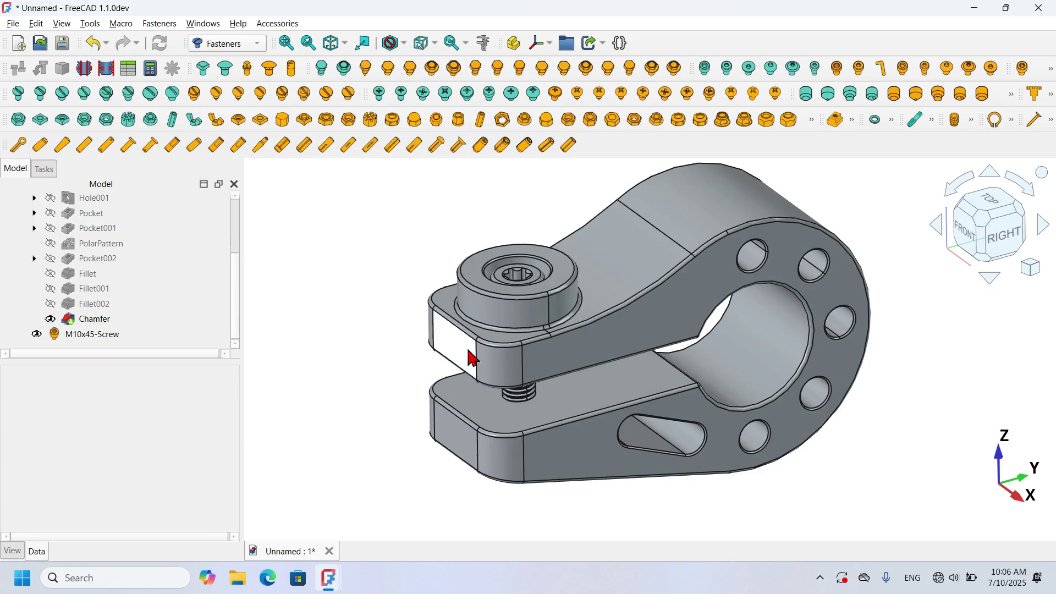
{"action": "mouse_move", "coordinate": [561, 434]}
{"action": "middle_mouse_down"}
{"action": "mouse_move", "coordinate": [622, 306]}
{"action": "mouse_move", "coordinate": [518, 424]}
{"action": "mouse_move", "coordinate": [564, 409]}
{"action": "mouse_move", "coordinate": [582, 432]}
{"action": "middle_mouse_up"}
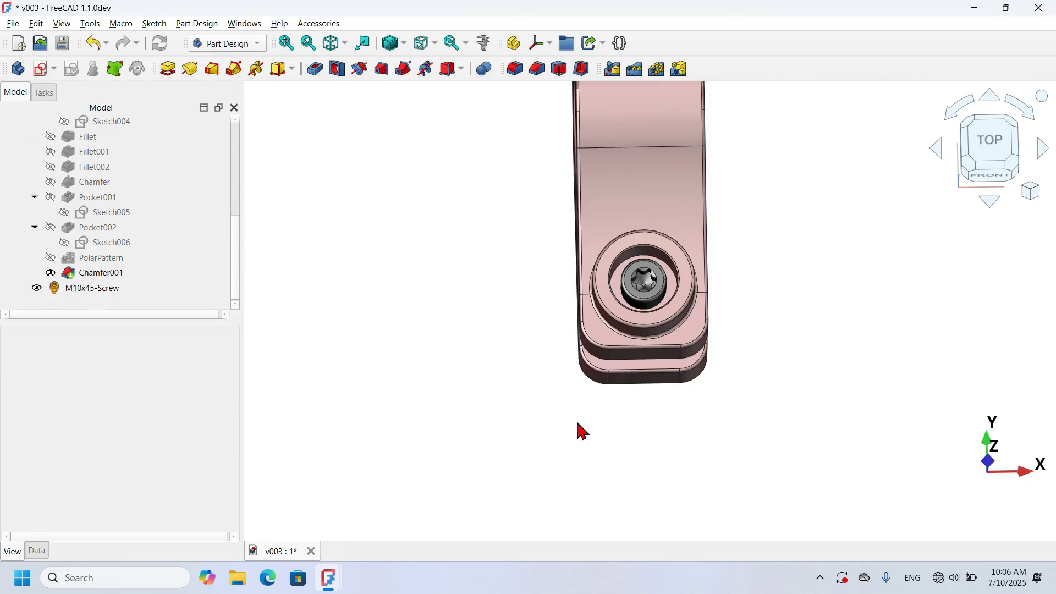
{"action": "middle_click_drag", "start_coordinate": [578, 425], "coordinate": [578, 432]}
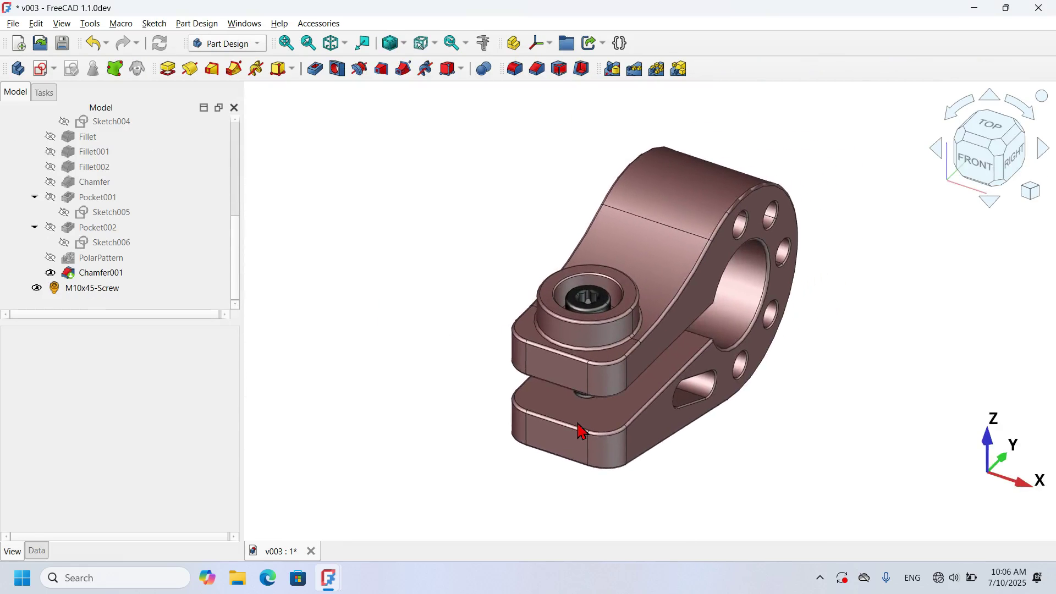